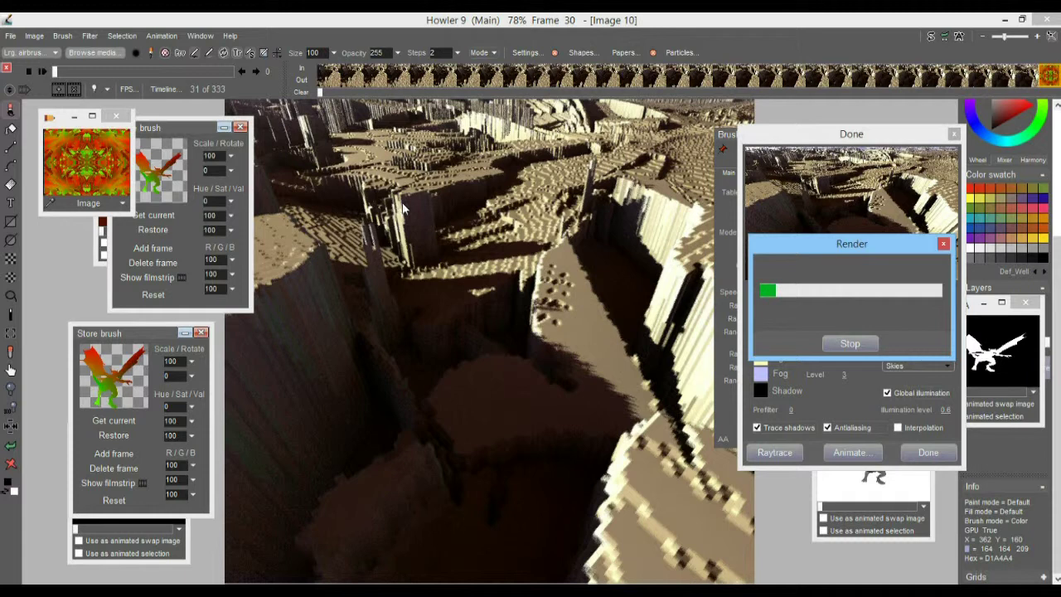
- Stop the running render, set the quality to Preview quality, and tilt the landscape camera up towards the horizon and sky
{"action": "left_click", "coordinate": [851, 344]}
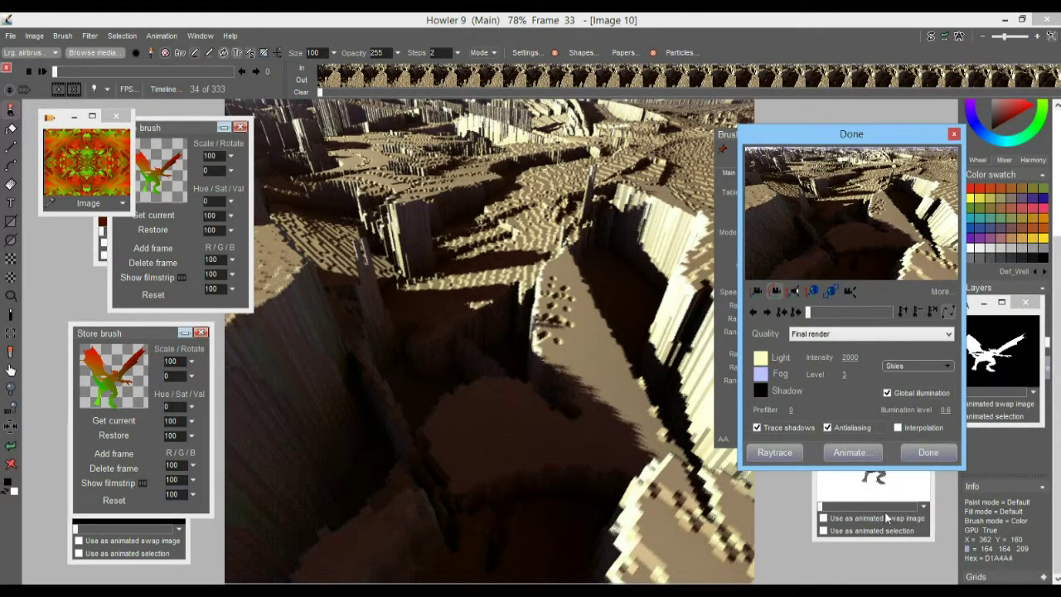
{"action": "left_click", "coordinate": [825, 335]}
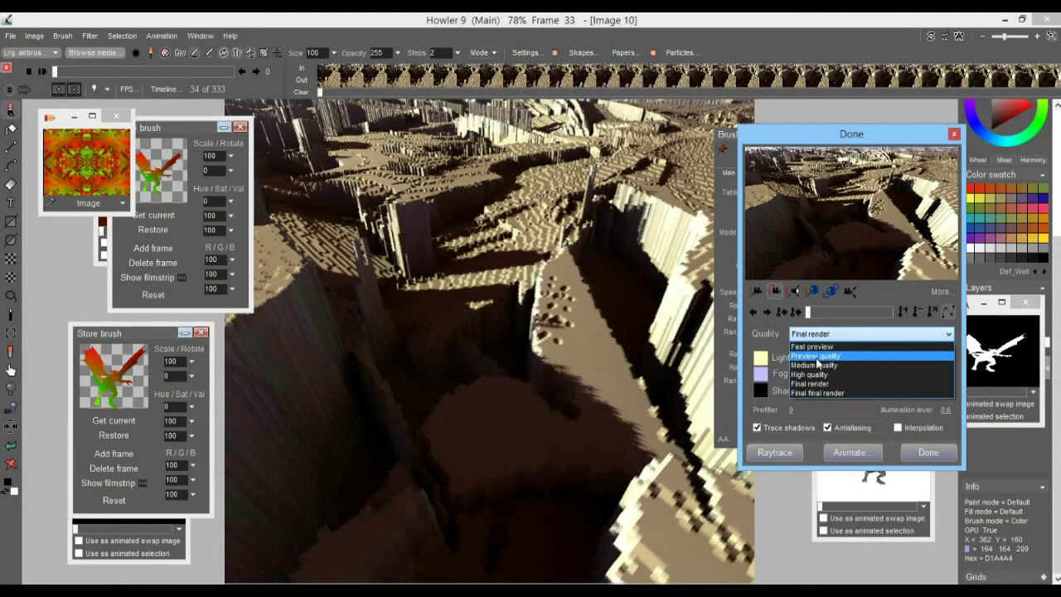
{"action": "left_click", "coordinate": [825, 351]}
{"action": "left_click_drag", "start_coordinate": [841, 196], "coordinate": [800, 269]}
{"action": "left_click_drag", "start_coordinate": [710, 440], "coordinate": [914, 374]}
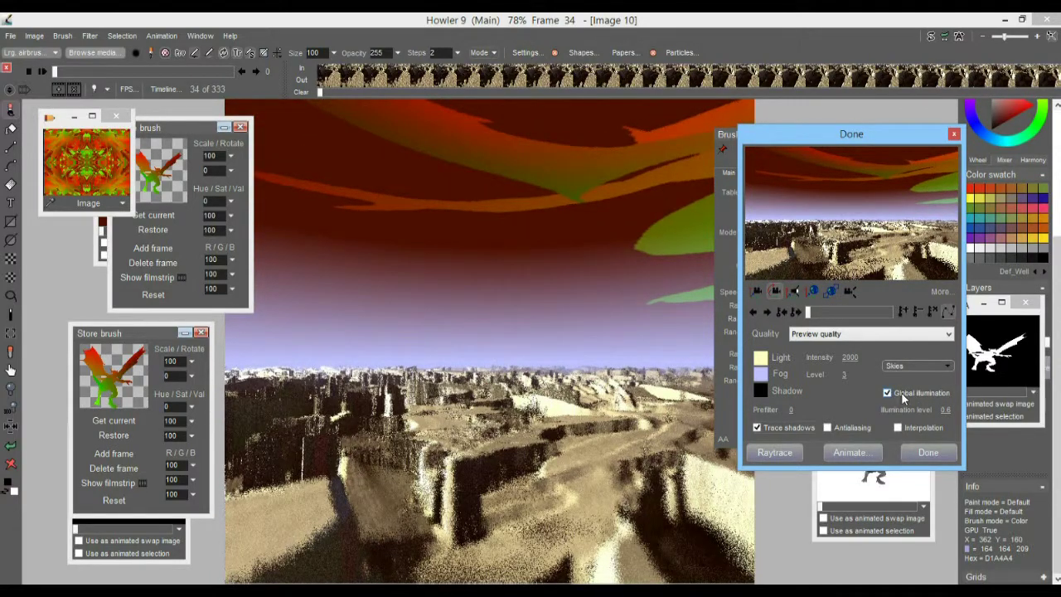
- Finish the landscape render dialog and close the Brush settings window covering the canvas
{"action": "left_click", "coordinate": [940, 452]}
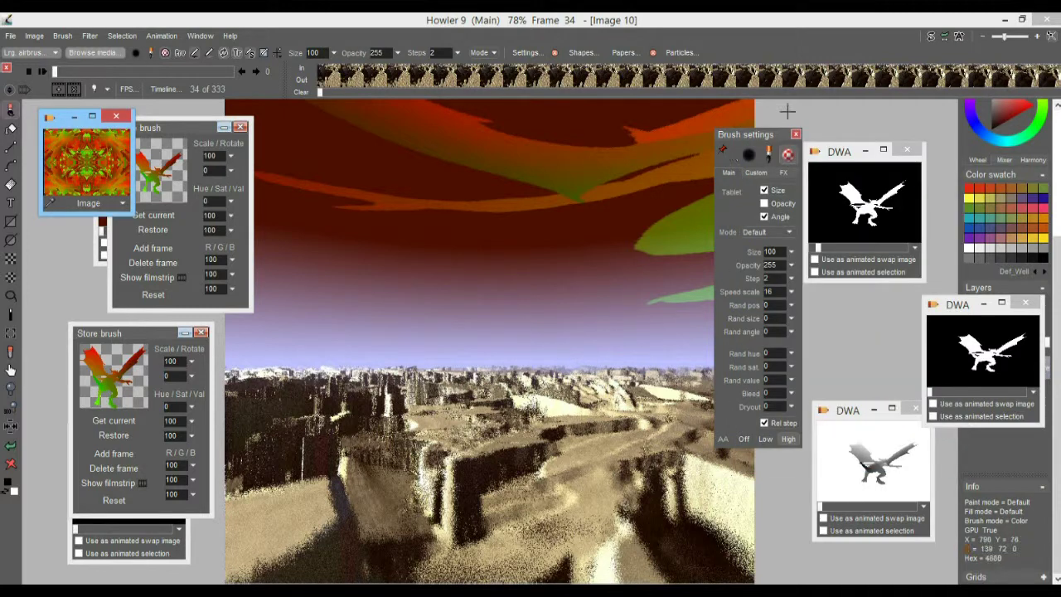
{"action": "mouse_move", "coordinate": [759, 136]}
{"action": "left_mouse_down"}
{"action": "mouse_move", "coordinate": [814, 138]}
{"action": "mouse_move", "coordinate": [830, 179]}
{"action": "left_mouse_up"}
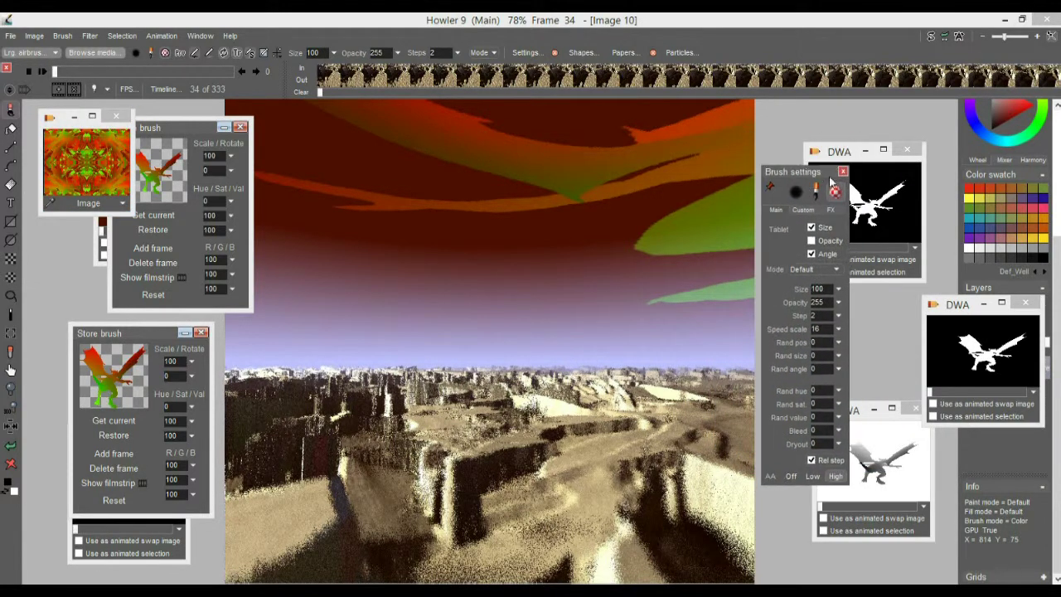
{"action": "left_click", "coordinate": [843, 172]}
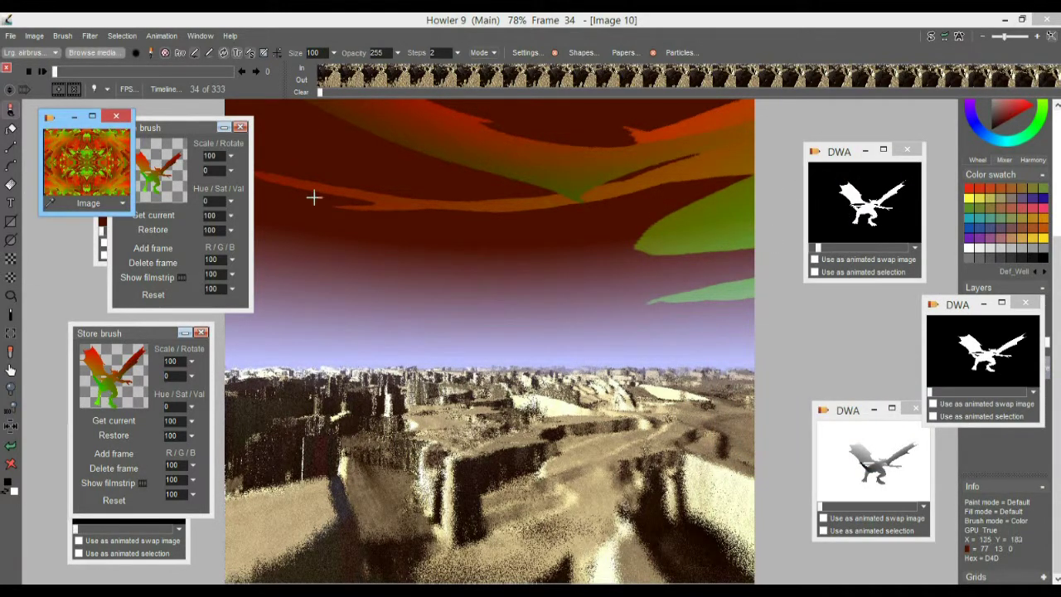
- Switch to Carrara and scrub through the rendered dragon flight frames in the F2_000.png window
{"action": "key", "text": "alt+Tab"}
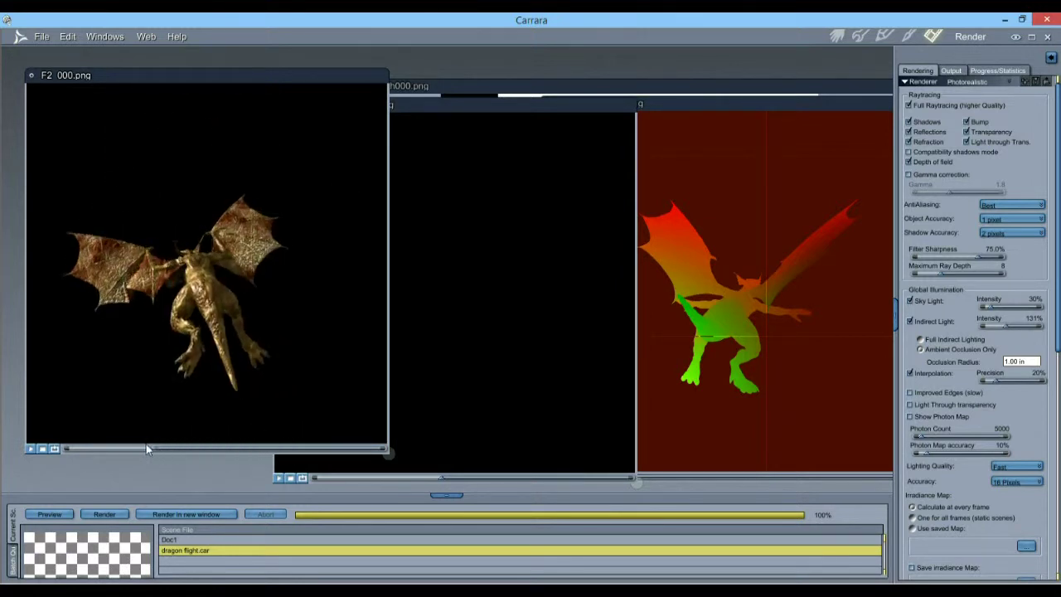
{"action": "left_click_drag", "start_coordinate": [167, 445], "coordinate": [263, 446]}
- Switch to File Explorer, go up from combo-speed-alpha to the F2 folder, and browse its depth, velocity and colour frame sequences
{"action": "key", "text": "alt+Tab"}
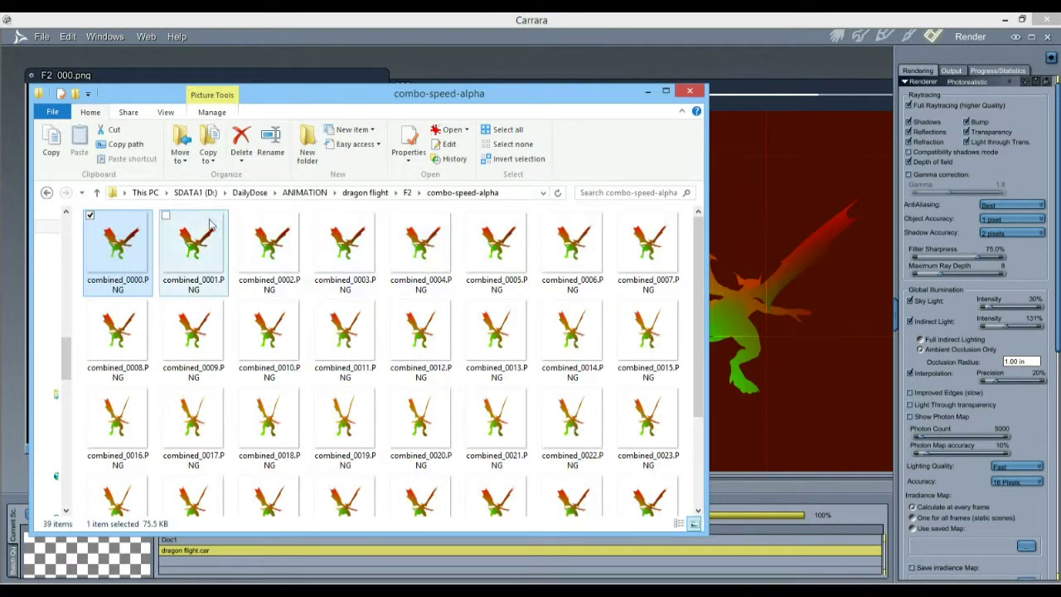
{"action": "left_click", "coordinate": [97, 193]}
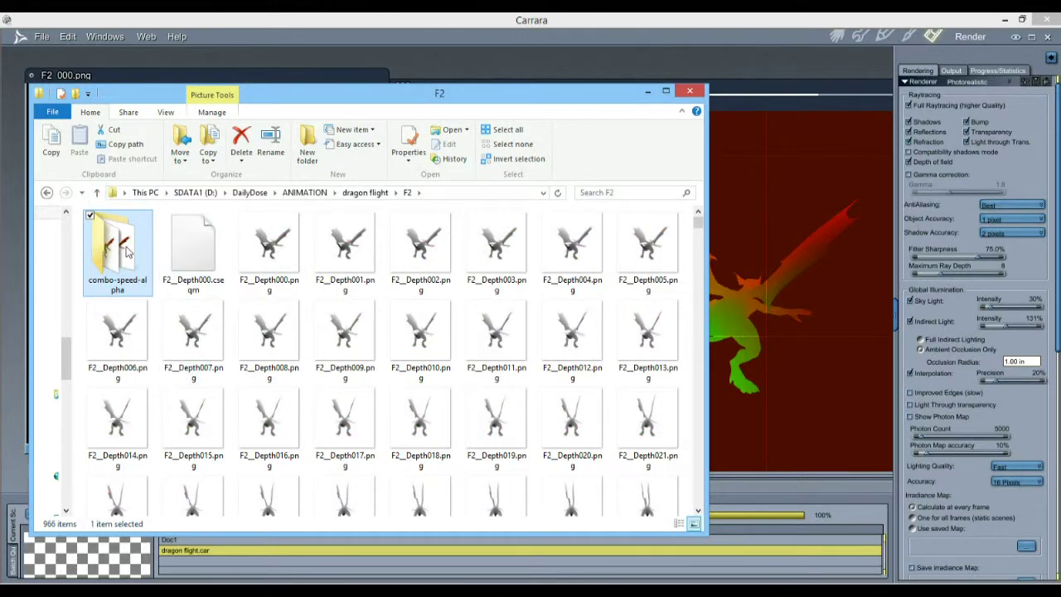
{"action": "left_click", "coordinate": [282, 243]}
{"action": "scroll", "coordinate": [465, 273], "scroll_direction": "down", "scroll_amount": 10}
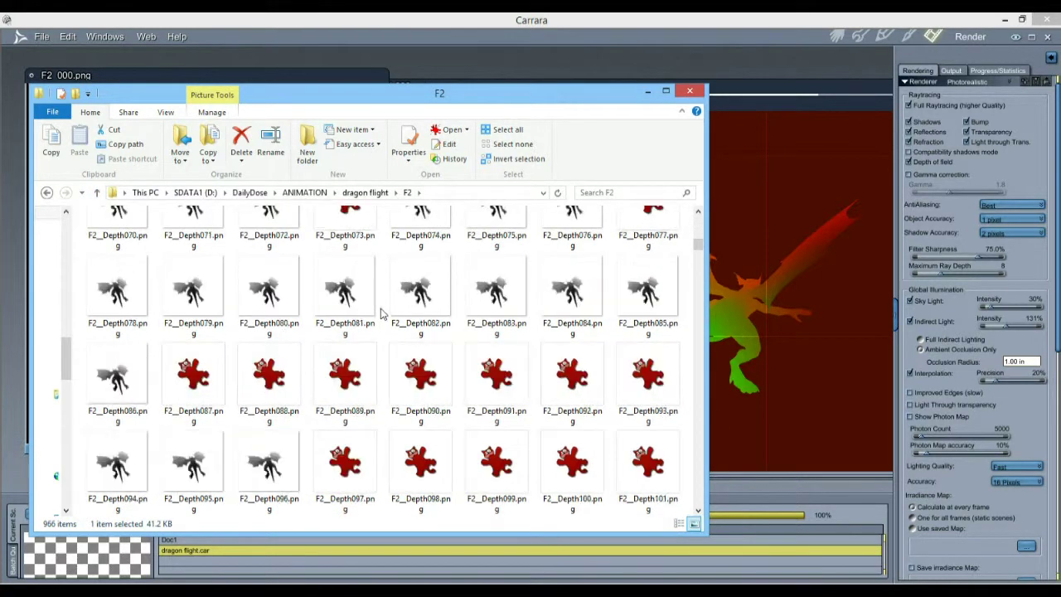
{"action": "left_click_drag", "start_coordinate": [698, 254], "coordinate": [698, 481]}
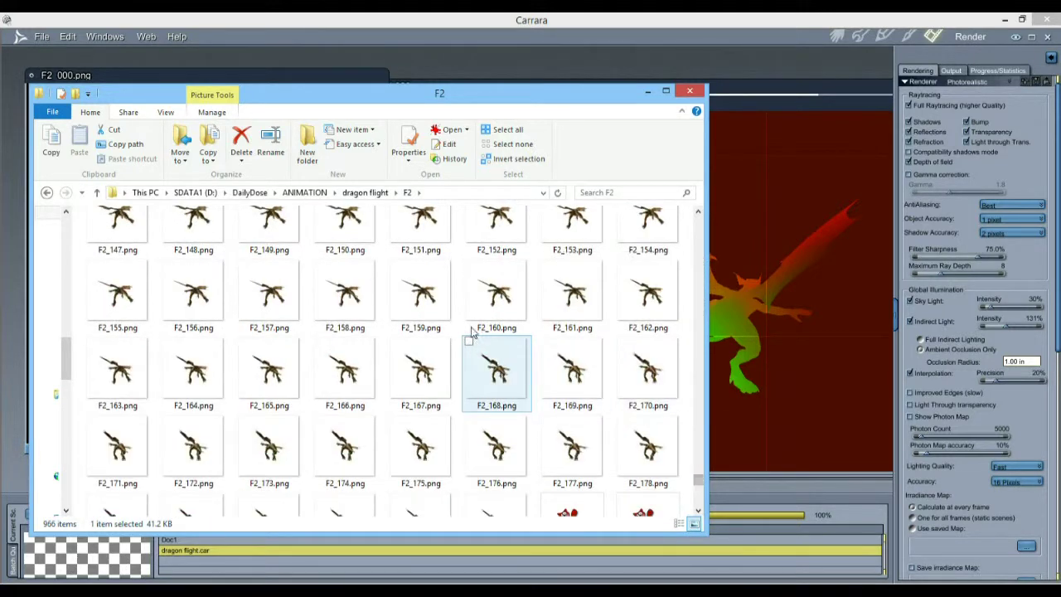
{"action": "scroll", "coordinate": [199, 286], "scroll_direction": "up", "scroll_amount": 8}
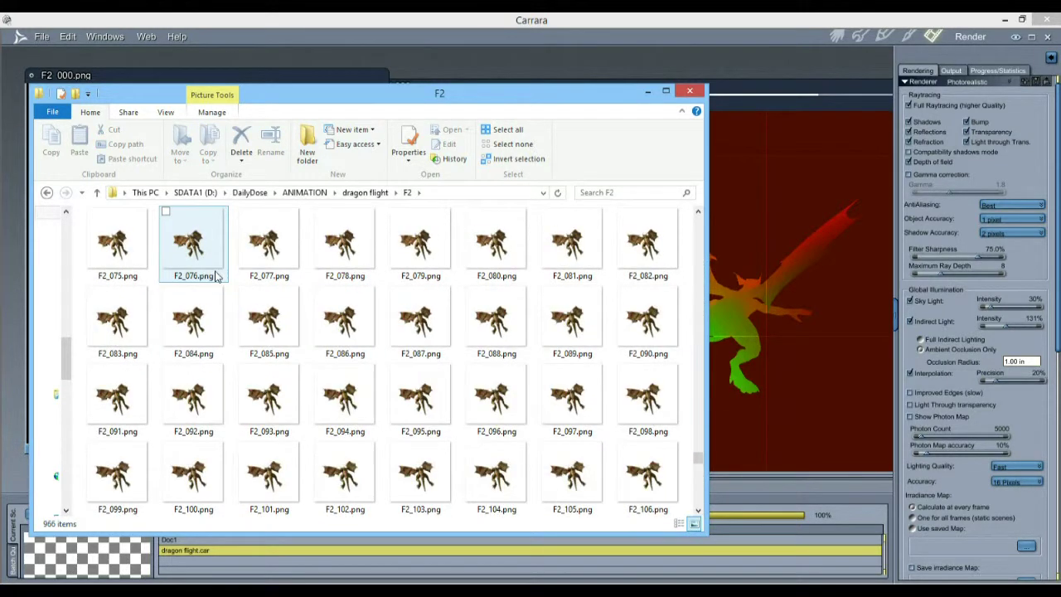
{"action": "scroll", "coordinate": [233, 355], "scroll_direction": "up", "scroll_amount": 12}
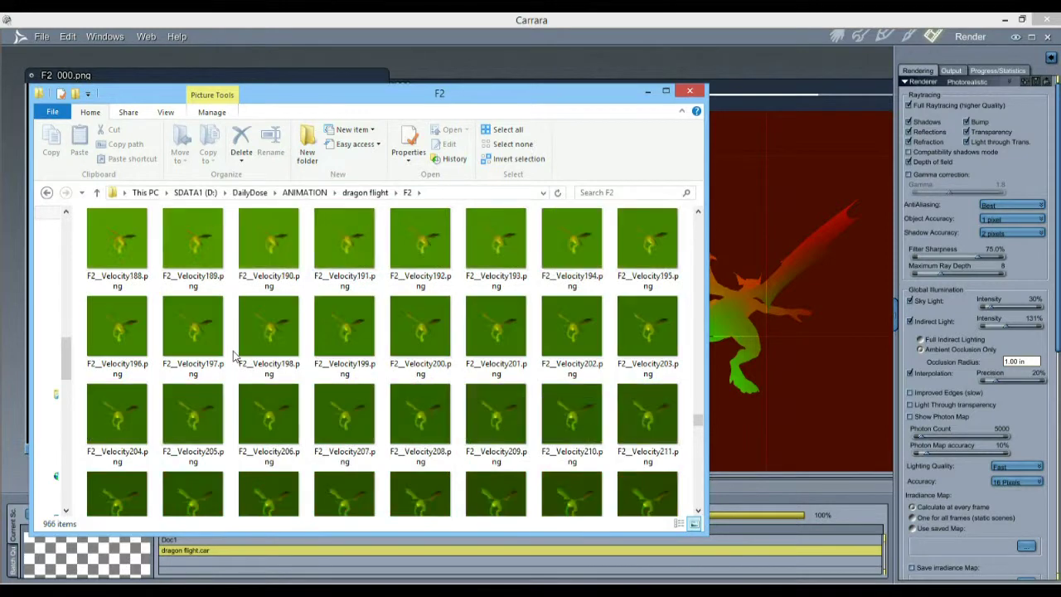
{"action": "scroll", "coordinate": [233, 355], "scroll_direction": "down", "scroll_amount": 3}
- Open F2_000.png in IrfanView, examine the whole dragon, and restore the viewer to a smaller window
{"action": "left_click", "coordinate": [500, 309]}
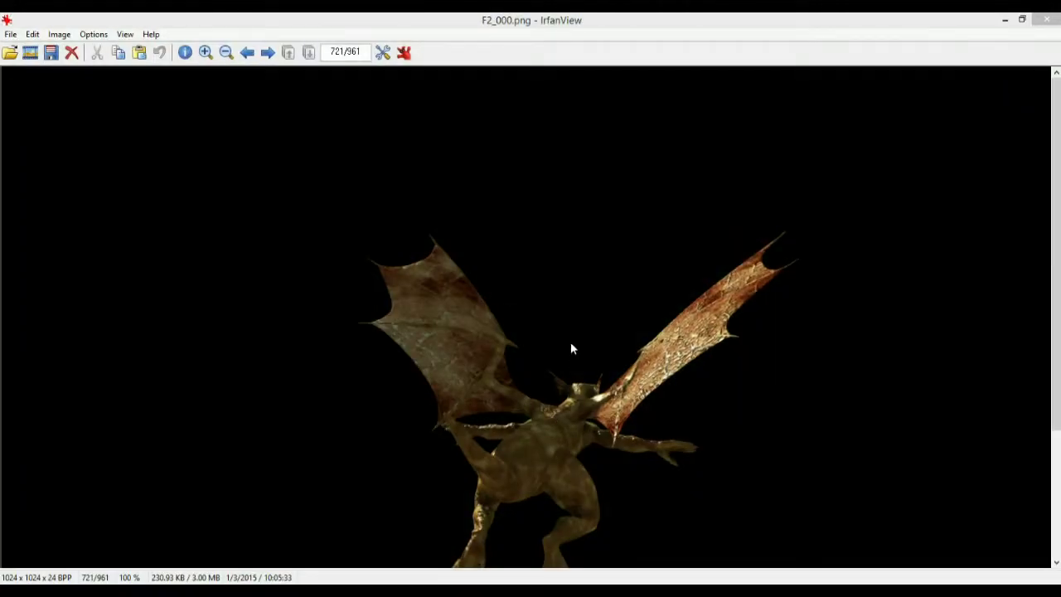
{"action": "left_click_drag", "start_coordinate": [583, 420], "coordinate": [578, 249]}
{"action": "left_click", "coordinate": [630, 398]}
{"action": "left_click_drag", "start_coordinate": [630, 398], "coordinate": [521, 315]}
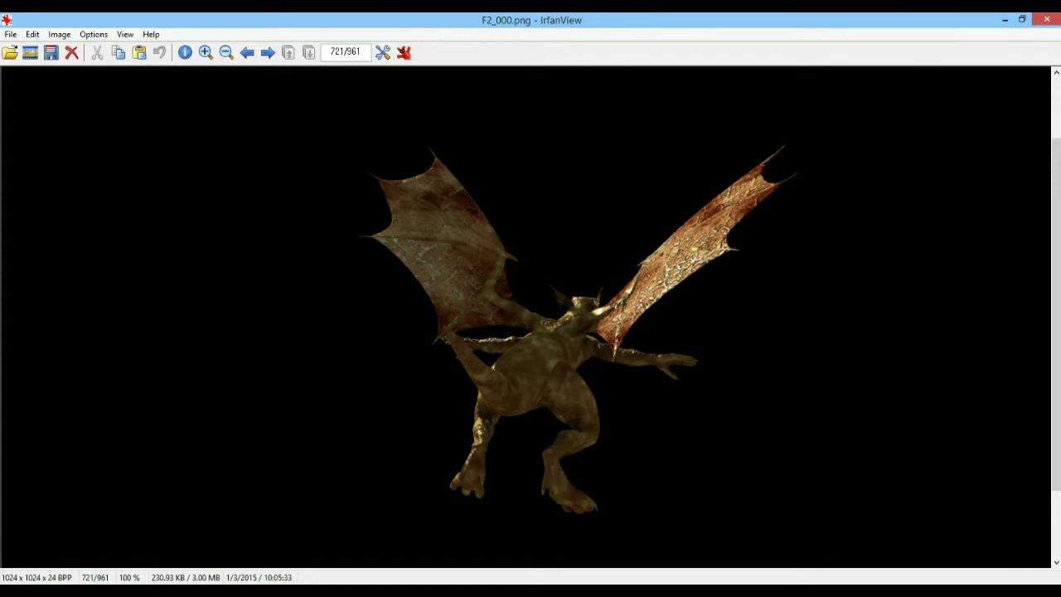
{"action": "left_click", "coordinate": [1019, 20]}
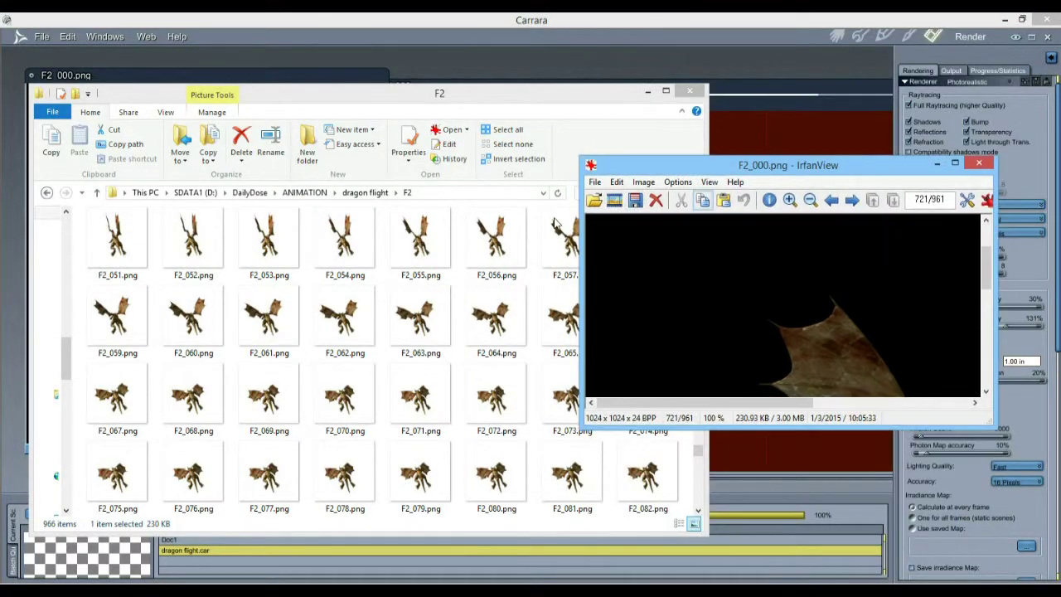
- Inspect the colour frame thumbnails F2_055.png, F2_063.png and F2_054.png in the F2 folder
{"action": "left_click", "coordinate": [414, 237]}
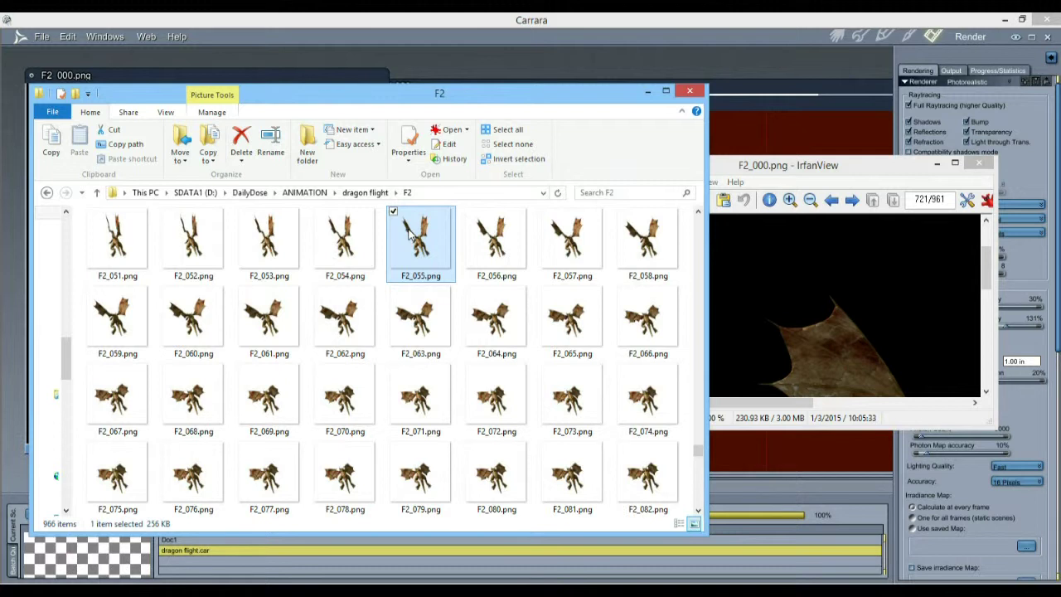
{"action": "left_click", "coordinate": [420, 319]}
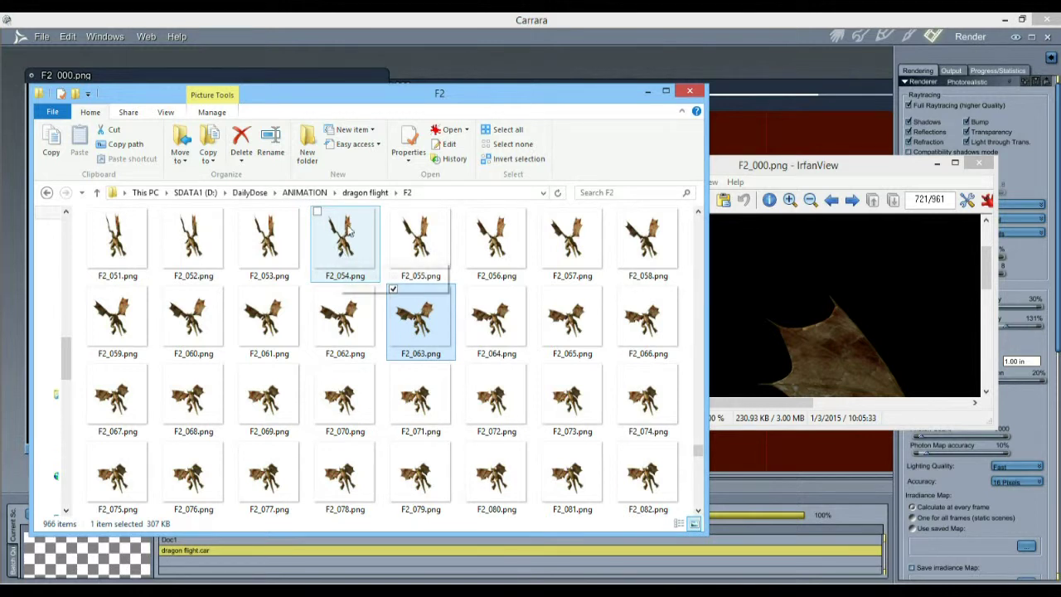
{"action": "left_click", "coordinate": [348, 232]}
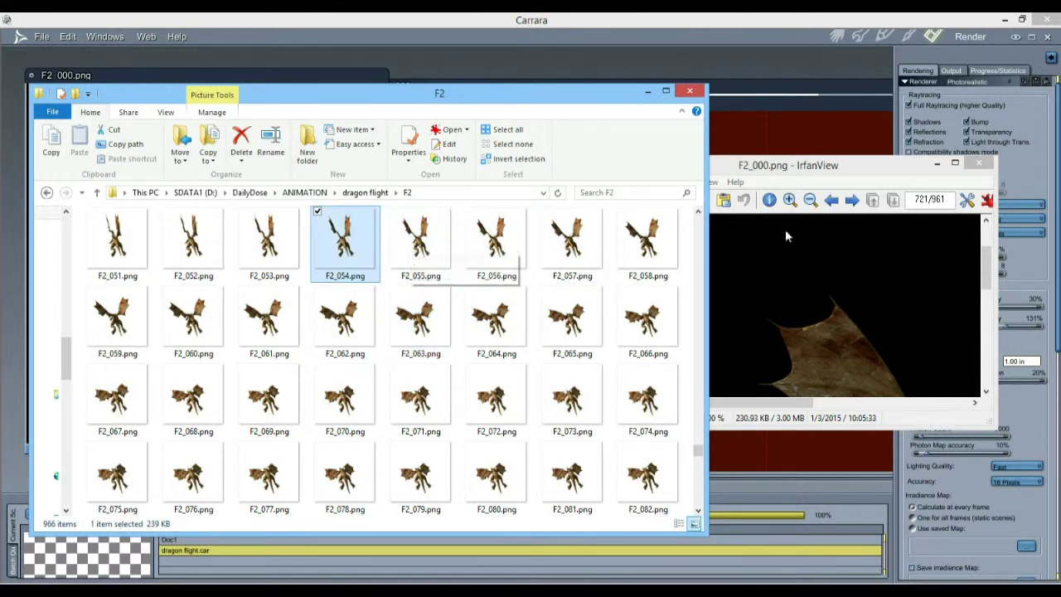
- Enlarge the IrfanView window and check the original colour bit depth of F2_000.png in its image properties
{"action": "left_click_drag", "start_coordinate": [794, 165], "coordinate": [491, 40]}
{"action": "left_click_drag", "start_coordinate": [685, 290], "coordinate": [999, 552]}
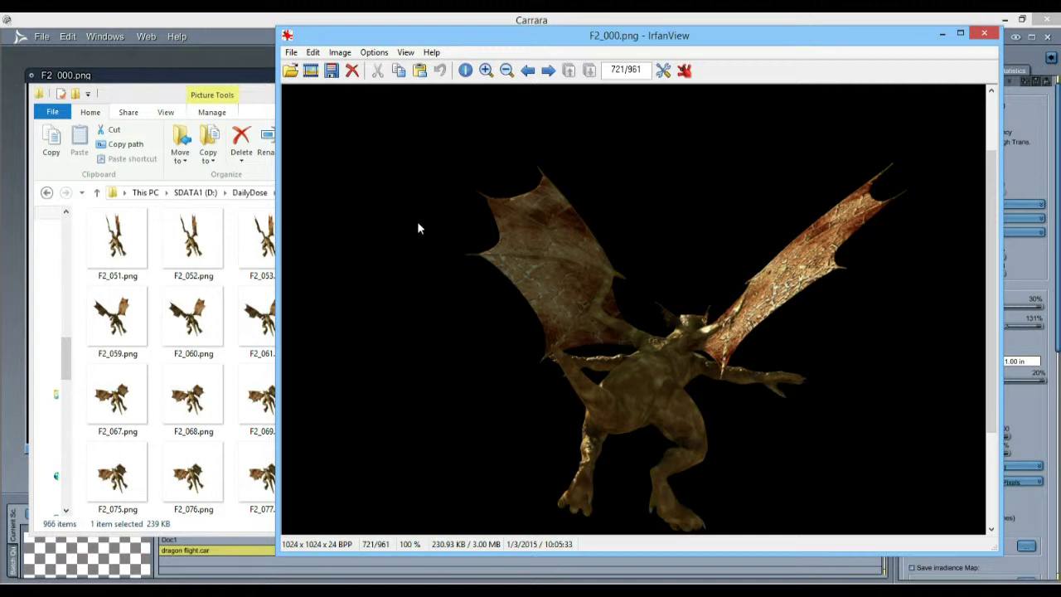
{"action": "left_click", "coordinate": [339, 53]}
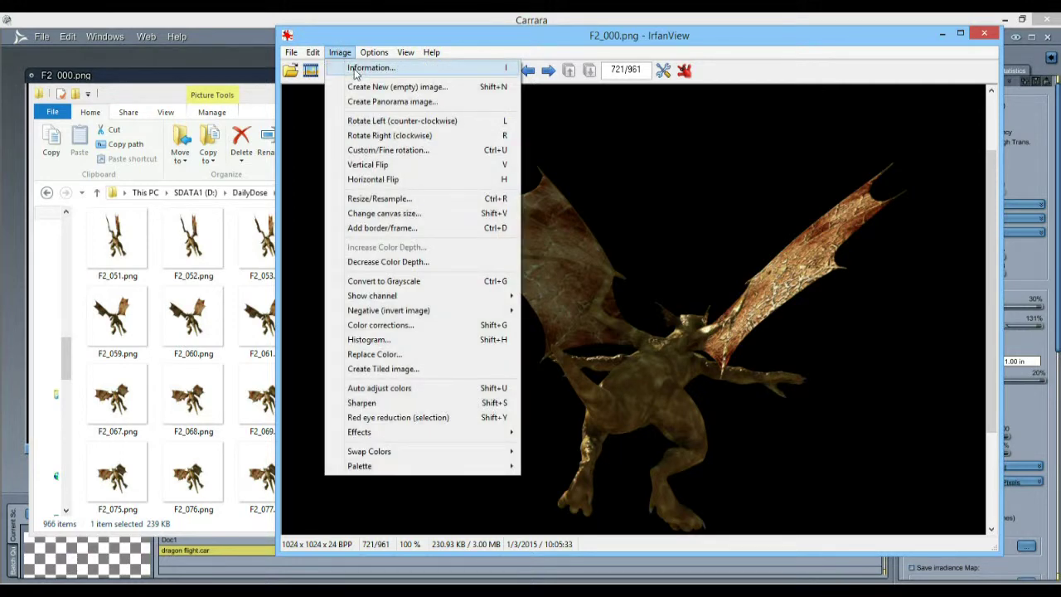
{"action": "left_click", "coordinate": [355, 70]}
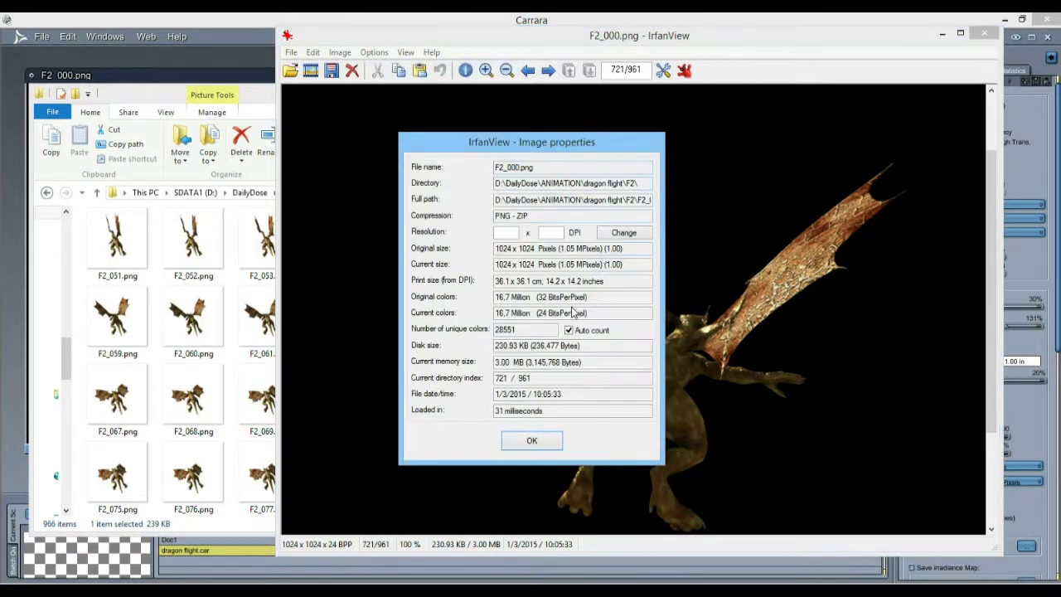
{"action": "left_click_drag", "start_coordinate": [538, 297], "coordinate": [615, 297]}
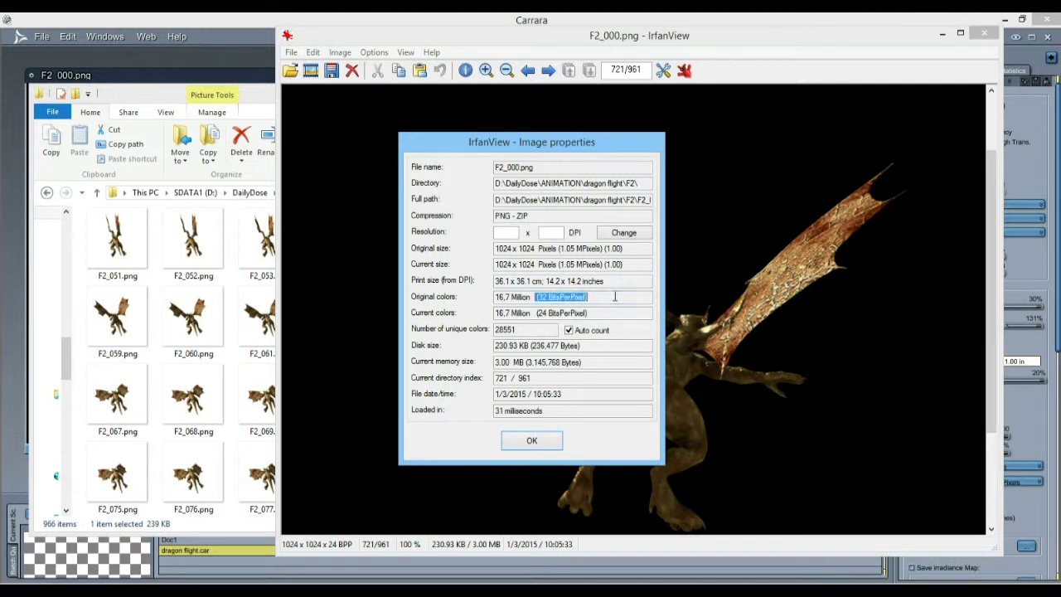
{"action": "left_click", "coordinate": [545, 442]}
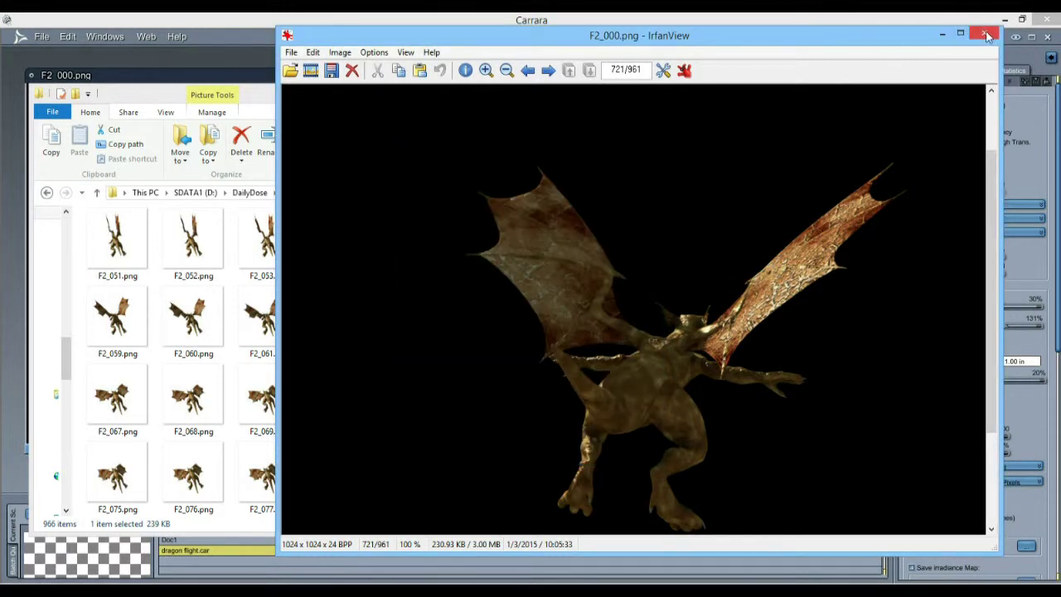
- Close the IrfanView image viewer and the F2 folder window to return to Carrara
{"action": "left_click", "coordinate": [987, 35]}
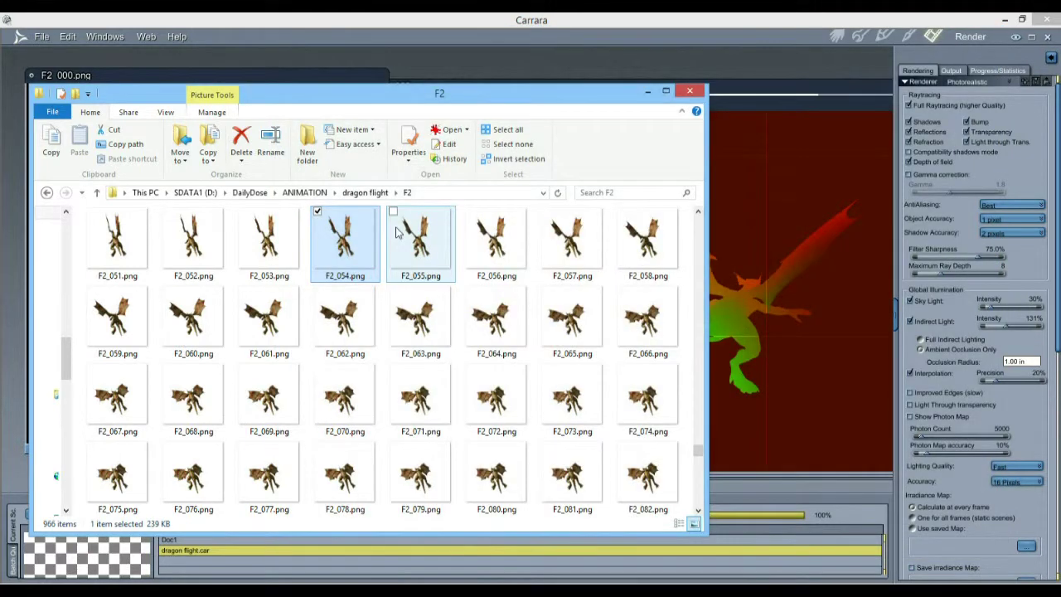
{"action": "key", "text": "alt+F4"}
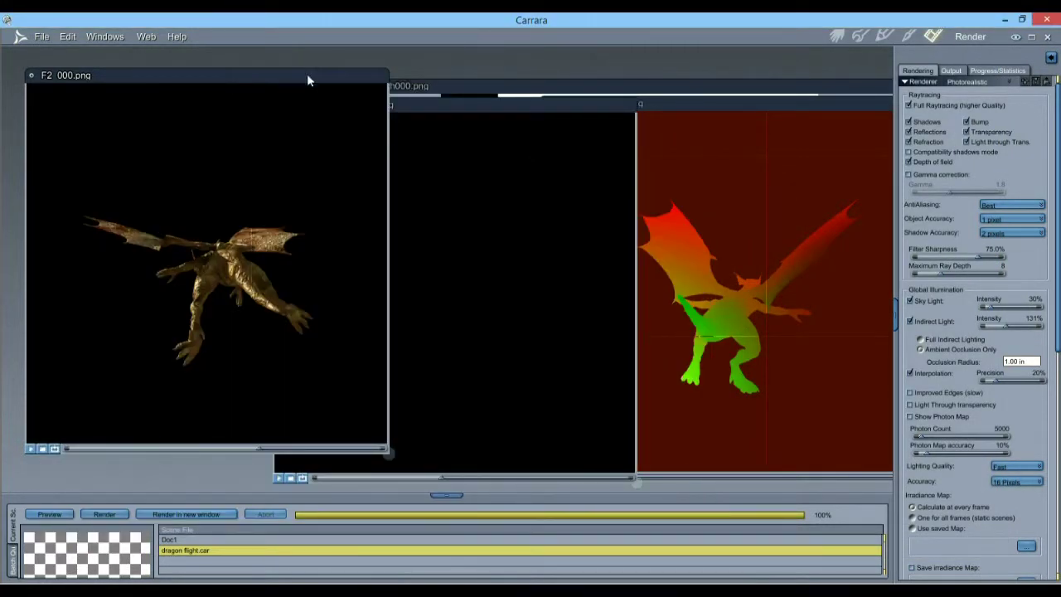
- Move the ObjectIndex000.png window beside the colour render and scrub through its frames
{"action": "left_click_drag", "start_coordinate": [1057, 348], "coordinate": [1059, 276]}
{"action": "left_click_drag", "start_coordinate": [488, 105], "coordinate": [370, 65]}
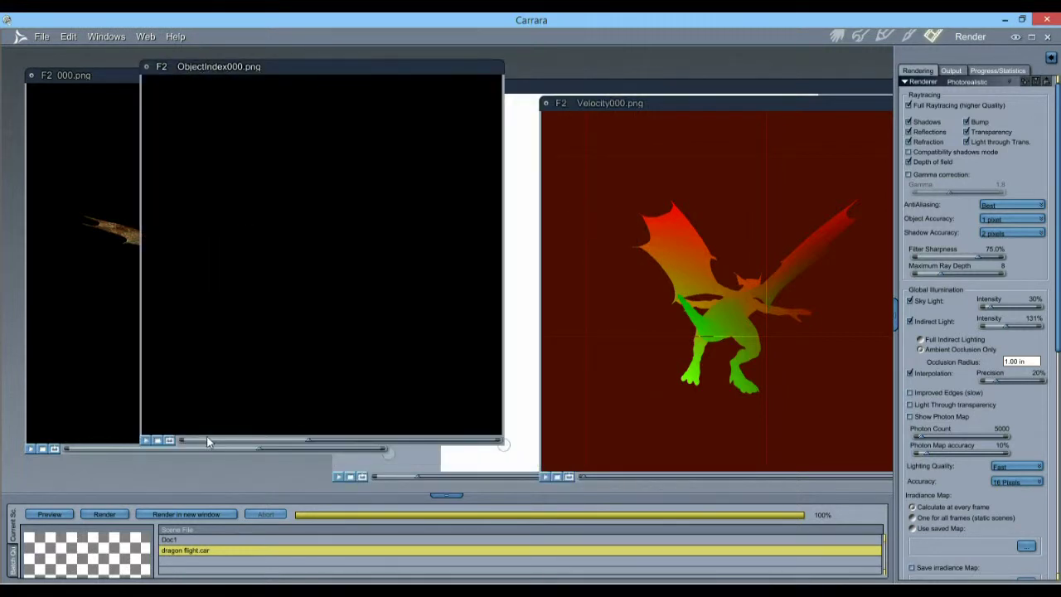
{"action": "left_click_drag", "start_coordinate": [207, 443], "coordinate": [261, 441]}
{"action": "left_click_drag", "start_coordinate": [198, 439], "coordinate": [297, 437]}
{"action": "left_click_drag", "start_coordinate": [297, 437], "coordinate": [329, 442]}
- Place the Velocity000.png window over the object index pass and glance through the renderer settings
{"action": "left_click_drag", "start_coordinate": [672, 105], "coordinate": [309, 99]}
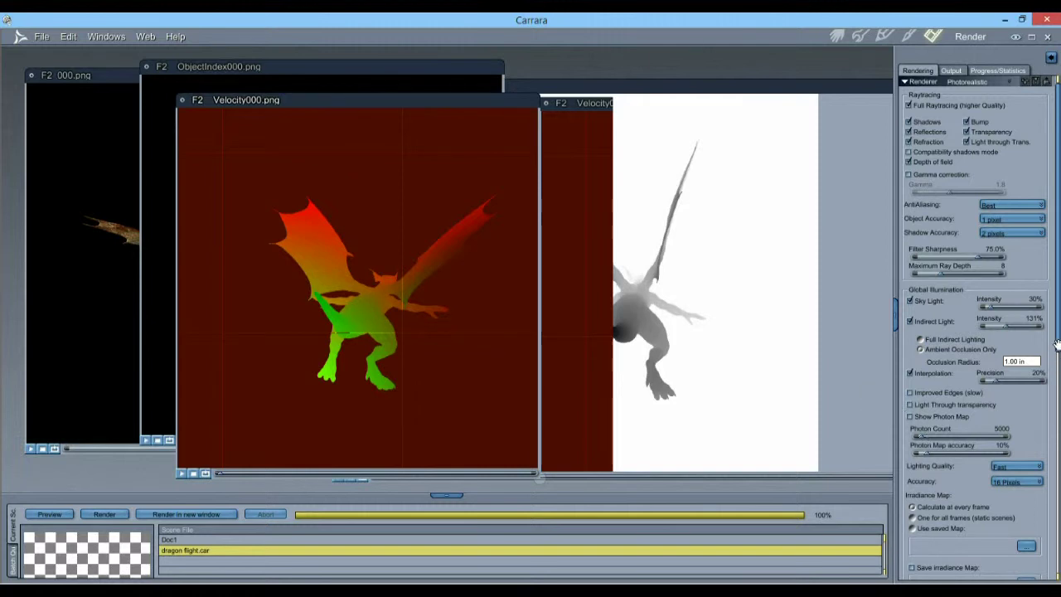
{"action": "scroll", "coordinate": [1057, 357], "scroll_direction": "down", "scroll_amount": 5}
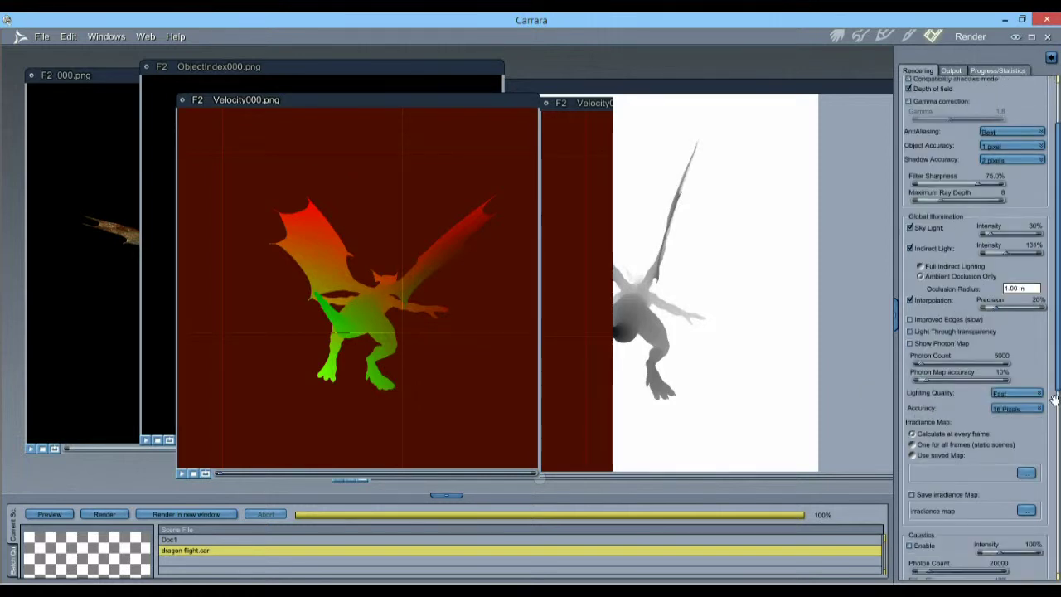
{"action": "scroll", "coordinate": [1054, 313], "scroll_direction": "up", "scroll_amount": 5}
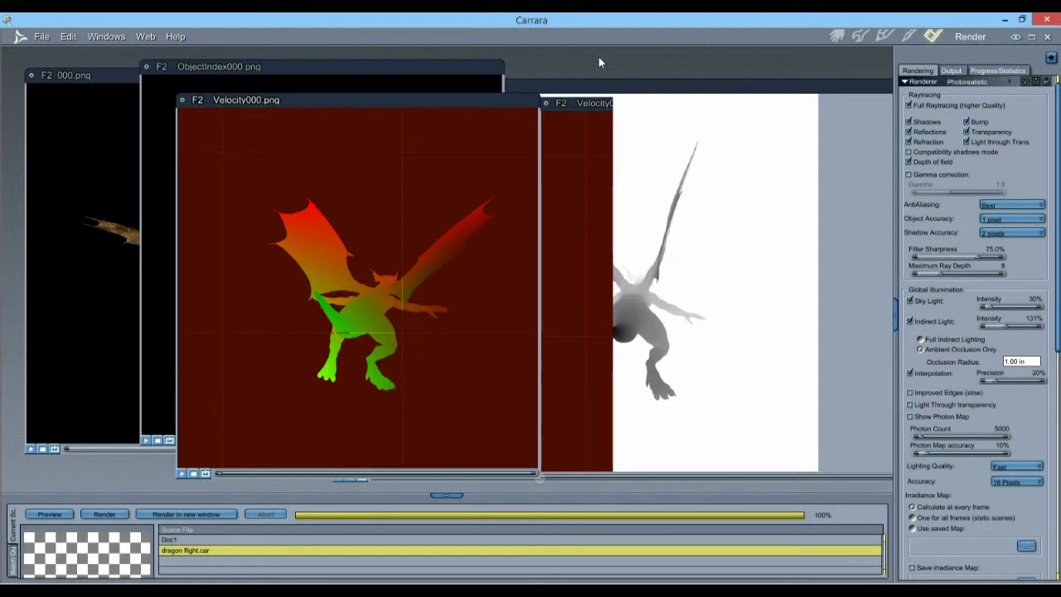
- Bring the Depth000.png window forward and reposition it beside the velocity pass to view the whole depth image
{"action": "left_click_drag", "start_coordinate": [678, 89], "coordinate": [455, 64]}
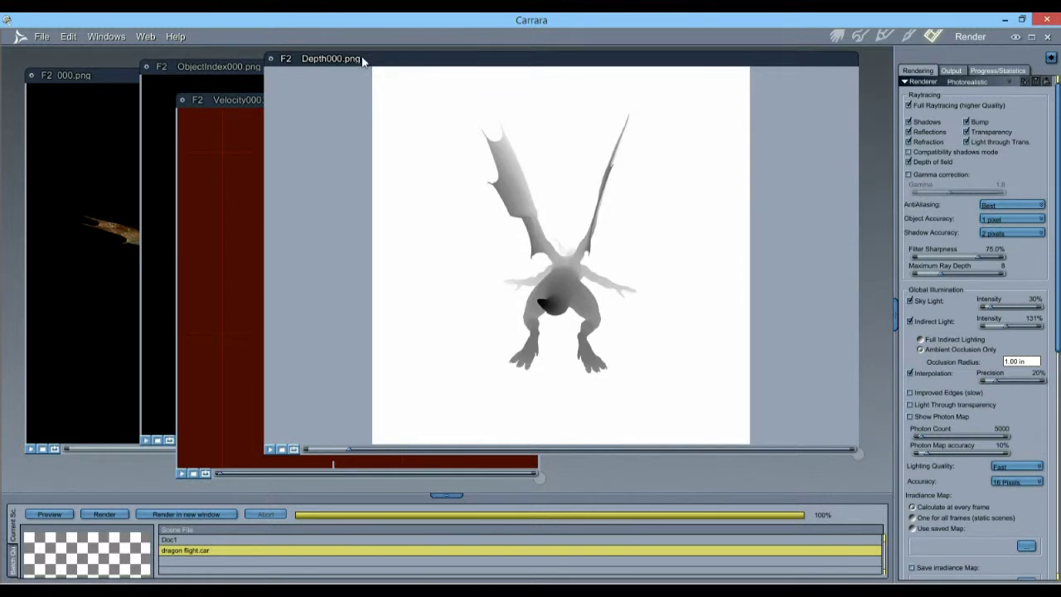
{"action": "left_click_drag", "start_coordinate": [338, 63], "coordinate": [399, 113]}
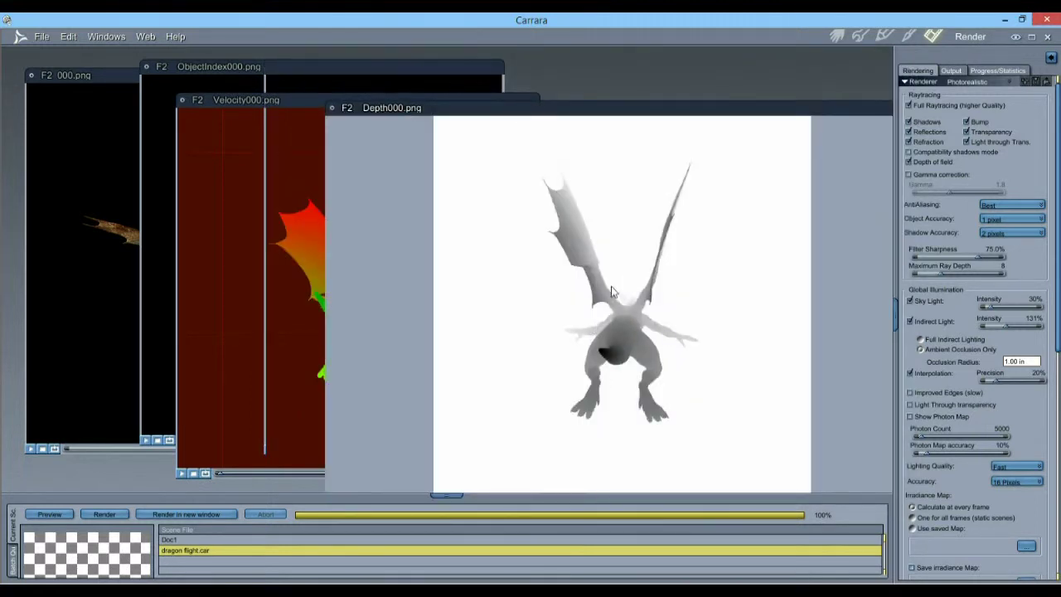
{"action": "left_click_drag", "start_coordinate": [358, 111], "coordinate": [465, 80]}
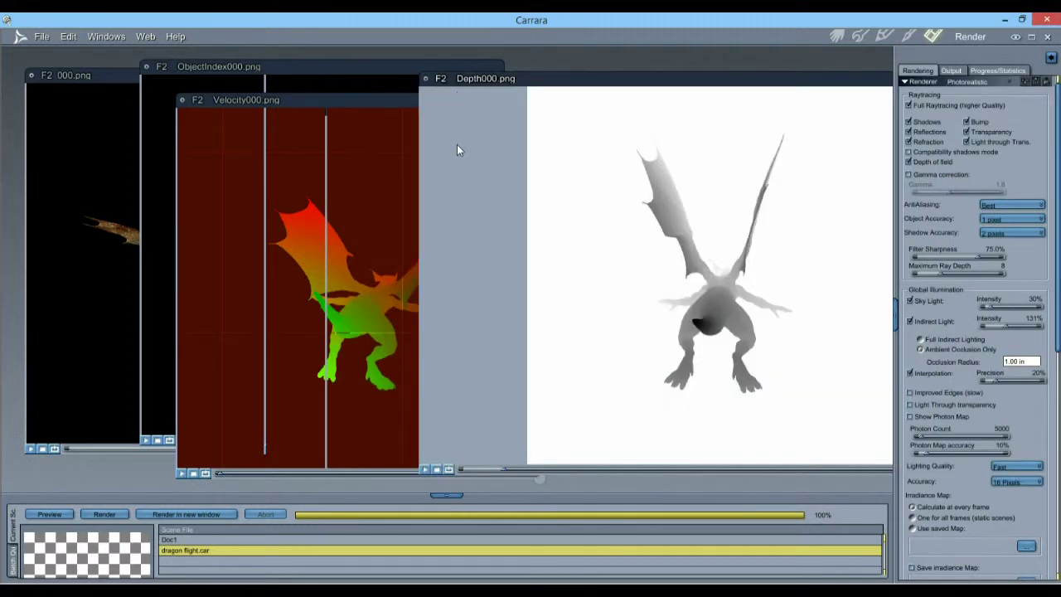
- Move the Velocity000.png window over the depth pass and bring the ObjectIndex000.png window to the front
{"action": "left_click_drag", "start_coordinate": [299, 97], "coordinate": [612, 62]}
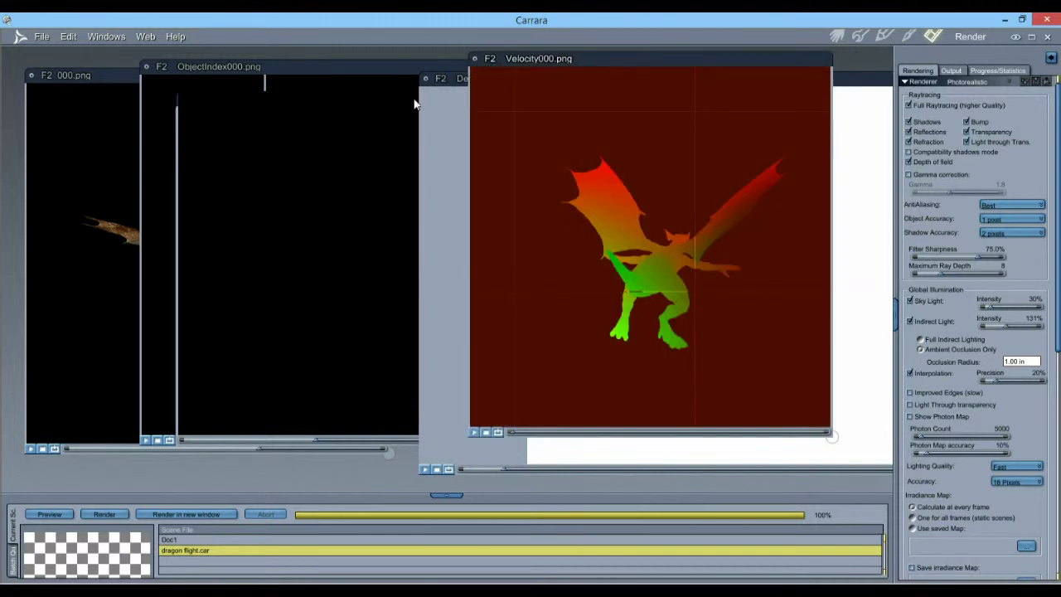
{"action": "left_click", "coordinate": [327, 141]}
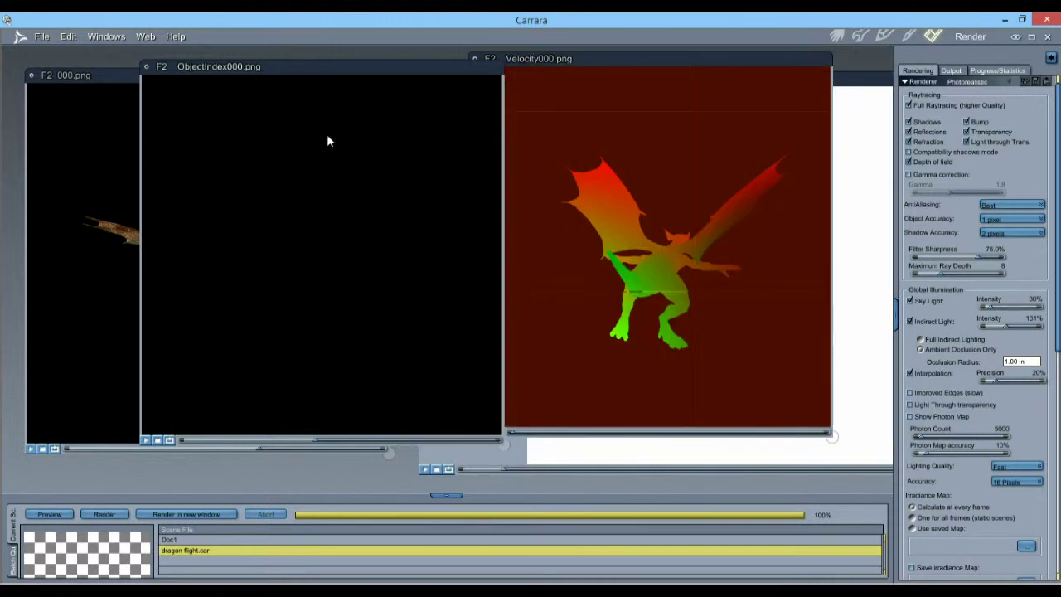
- Bring the 000.png colour render forward, make its window narrower, and bring the Velocity000.png window to the front
{"action": "left_click", "coordinate": [105, 77]}
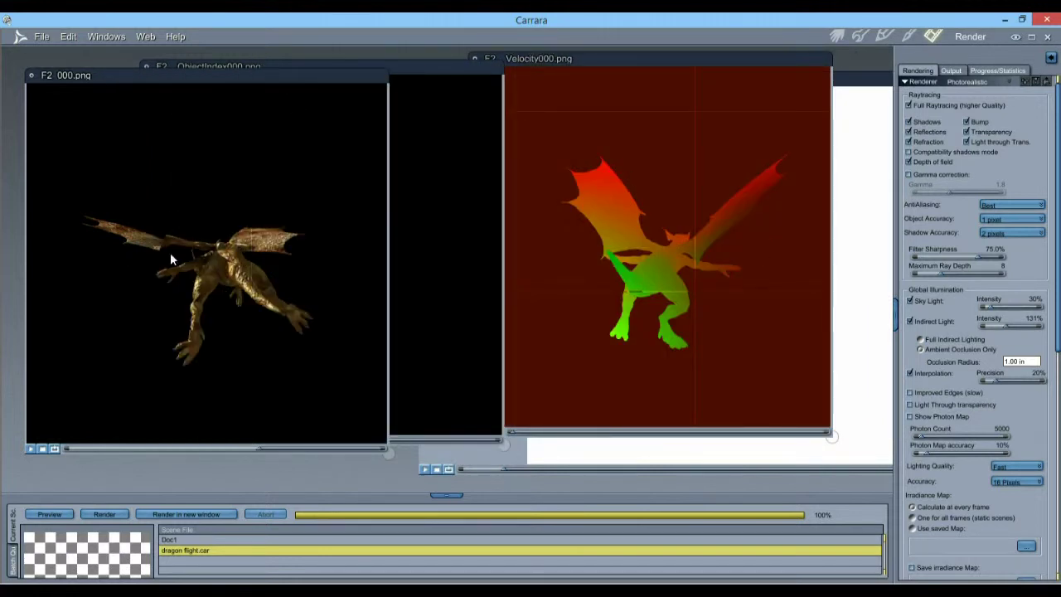
{"action": "left_click_drag", "start_coordinate": [392, 455], "coordinate": [369, 474]}
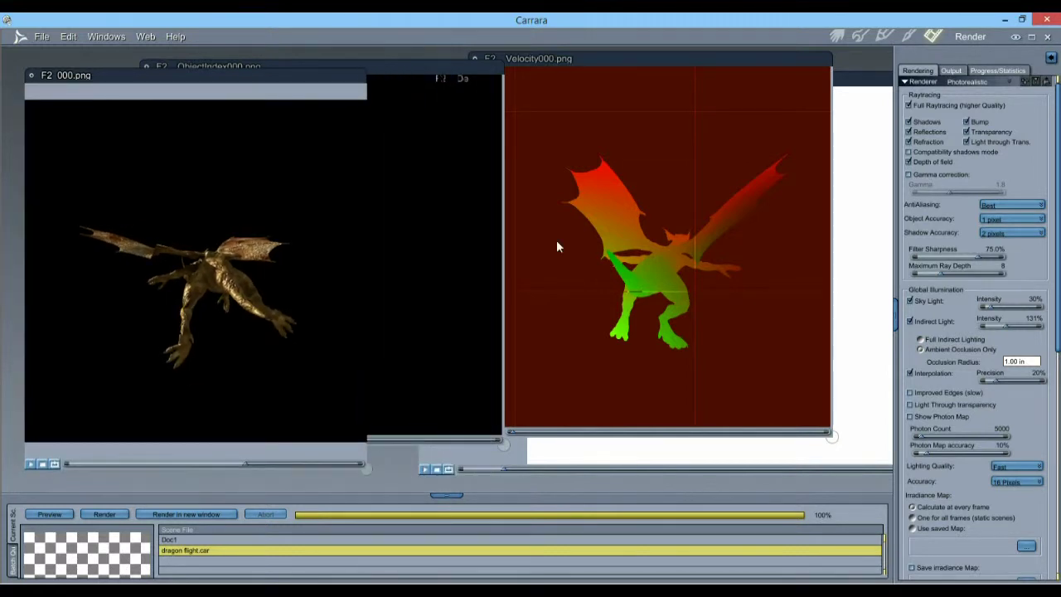
{"action": "left_click", "coordinate": [601, 62]}
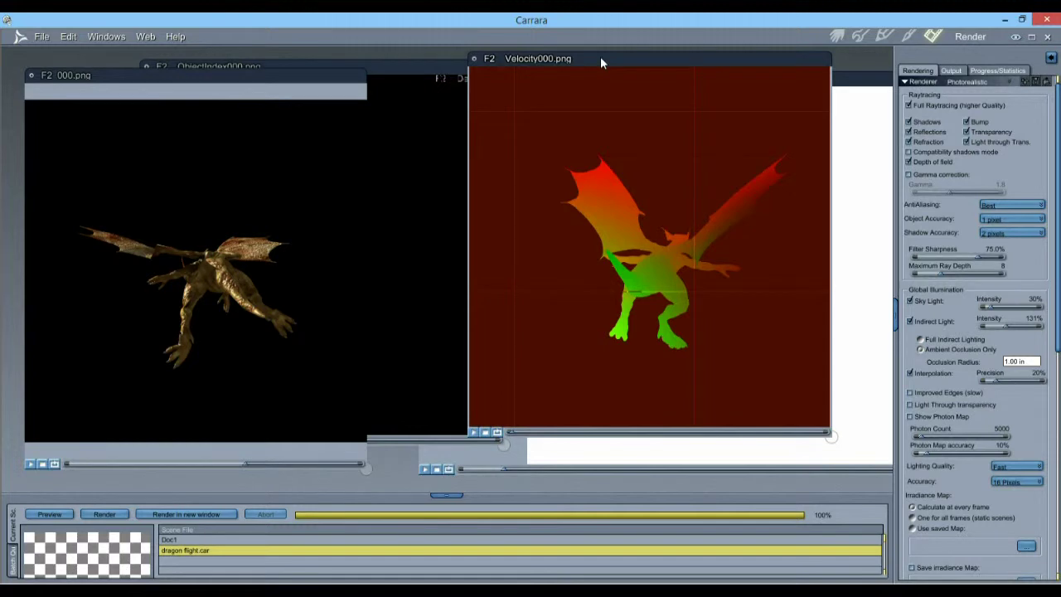
- Minimise Carrara and browse the F2 folder's velocity, object index and depth frame files, checking the first object index images
{"action": "left_click", "coordinate": [1005, 19]}
{"action": "scroll", "coordinate": [670, 292], "scroll_direction": "down", "scroll_amount": 1}
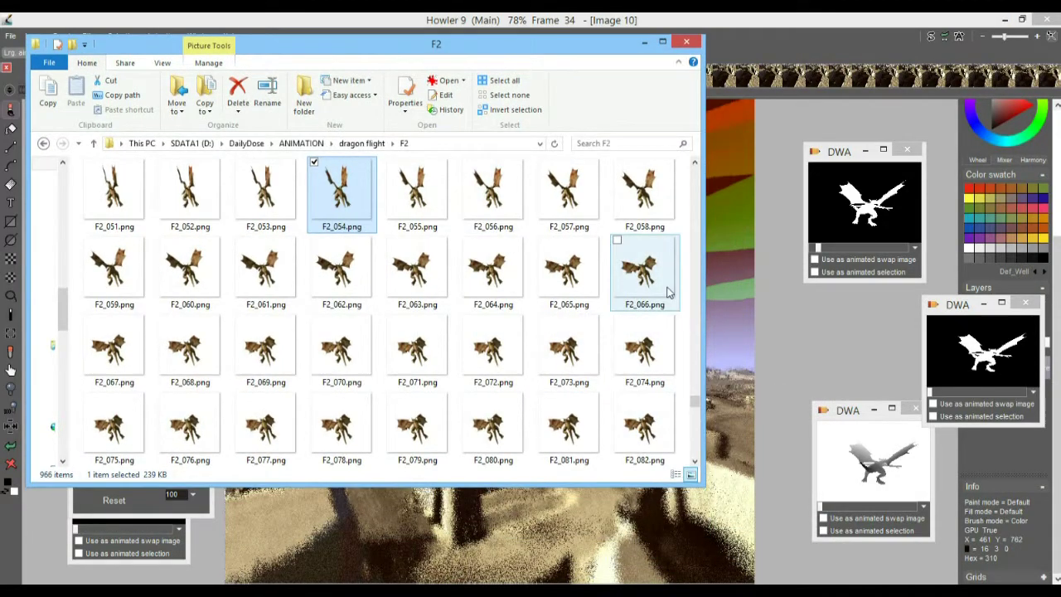
{"action": "left_click_drag", "start_coordinate": [691, 406], "coordinate": [691, 327]}
{"action": "scroll", "coordinate": [347, 347], "scroll_direction": "up", "scroll_amount": 5}
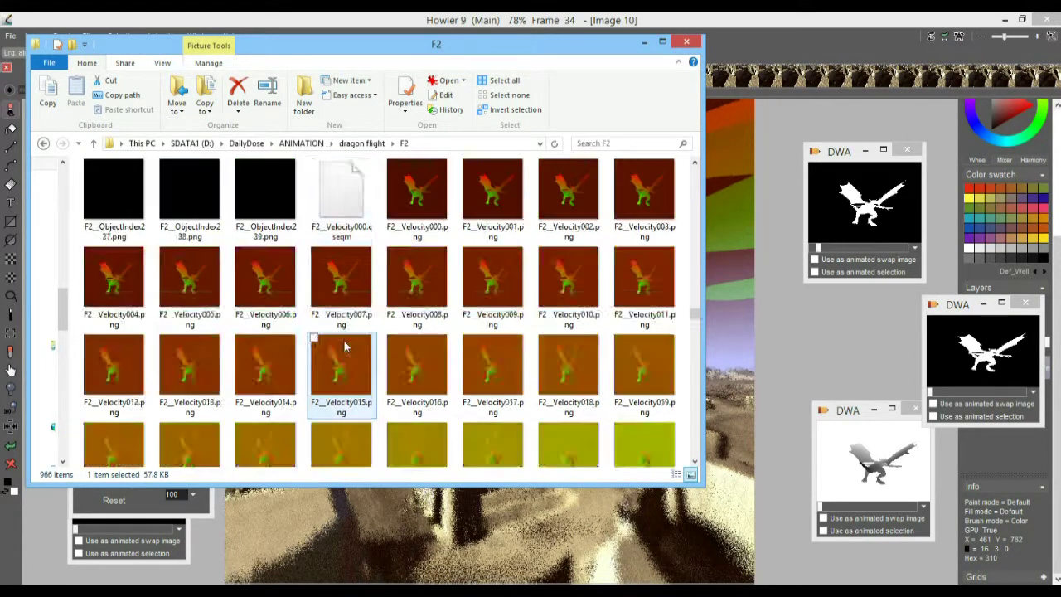
{"action": "scroll", "coordinate": [347, 346], "scroll_direction": "down", "scroll_amount": 3}
{"action": "scroll", "coordinate": [340, 320], "scroll_direction": "up", "scroll_amount": 7}
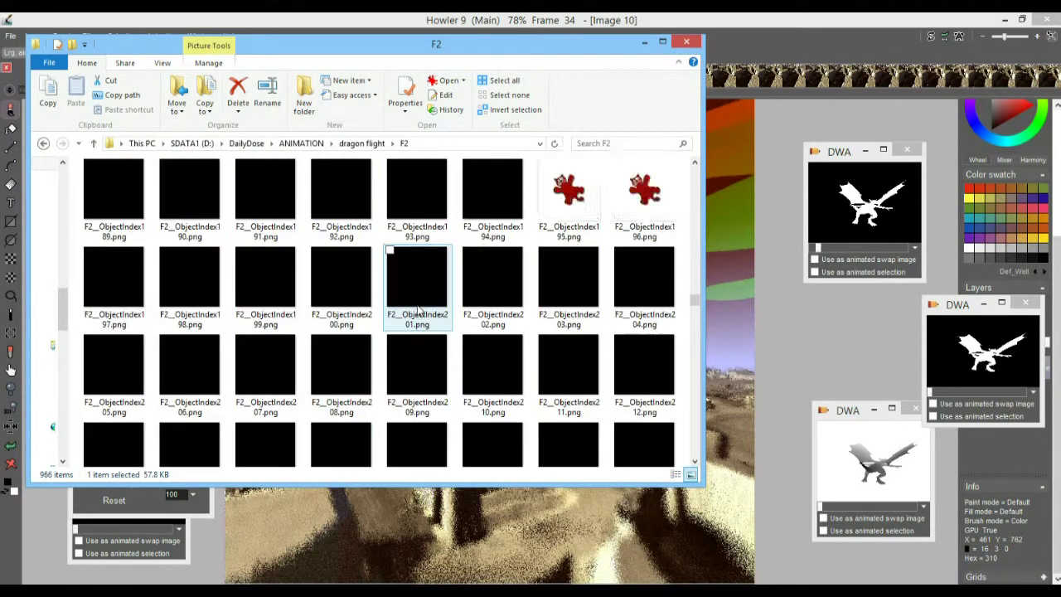
{"action": "scroll", "coordinate": [419, 308], "scroll_direction": "up", "scroll_amount": 10}
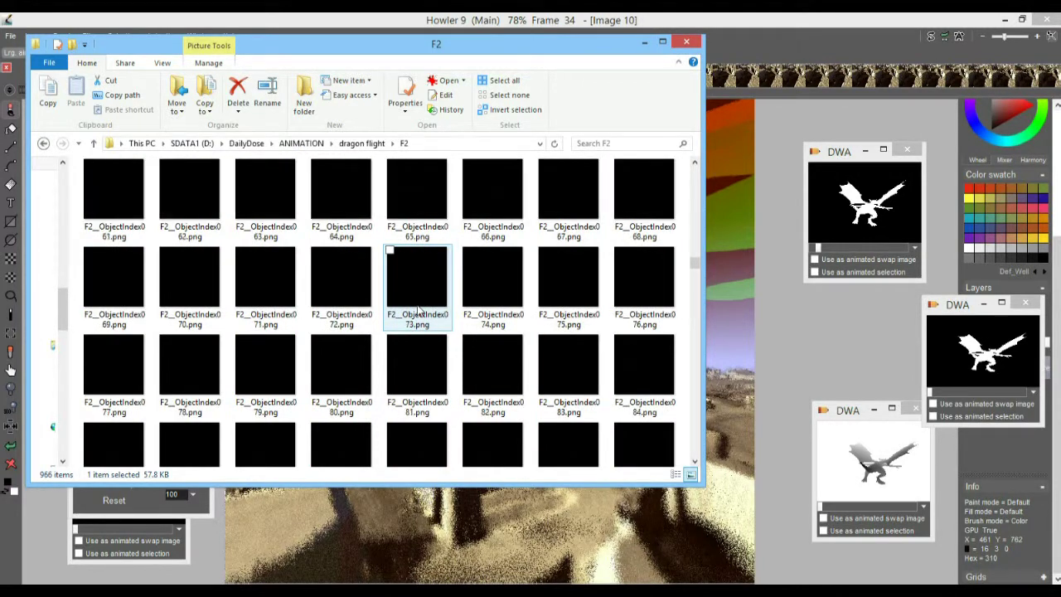
{"action": "scroll", "coordinate": [418, 308], "scroll_direction": "down", "scroll_amount": 6}
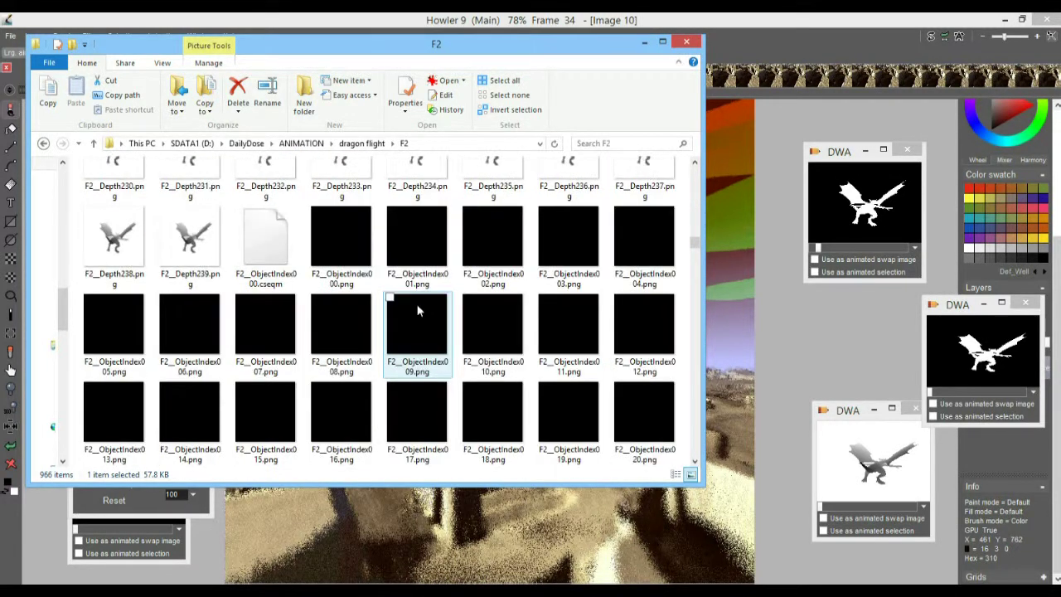
{"action": "left_click", "coordinate": [352, 237]}
{"action": "left_click", "coordinate": [424, 241]}
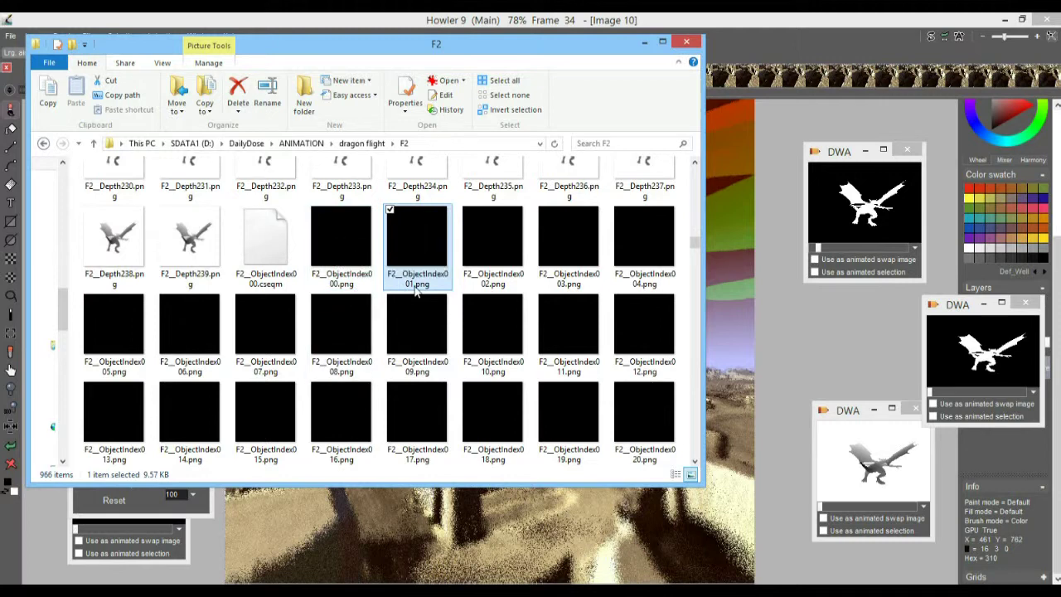
{"action": "scroll", "coordinate": [407, 248], "scroll_direction": "down", "scroll_amount": 5}
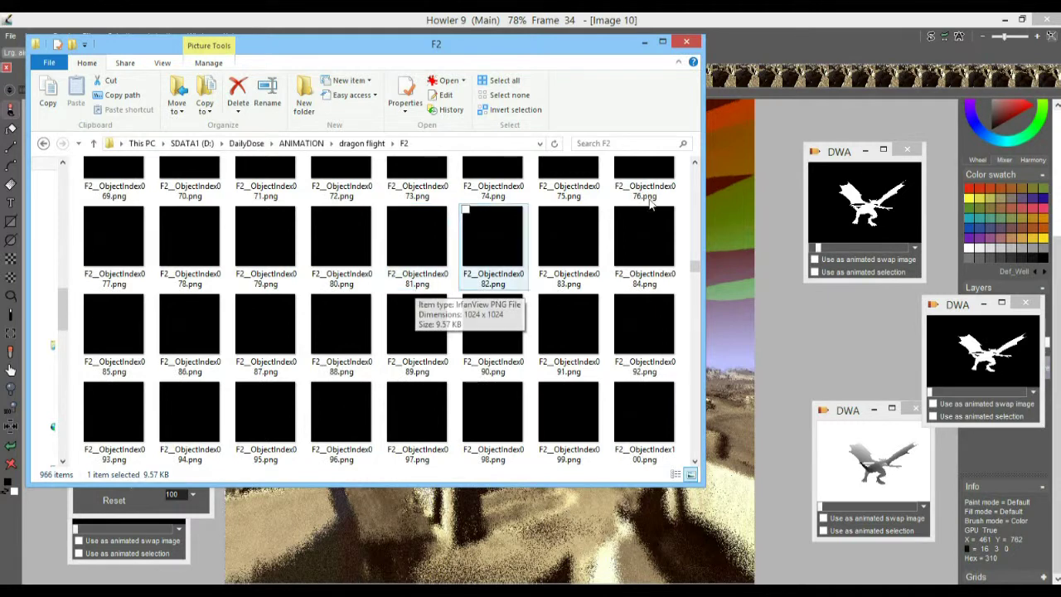
- Return to Howler and close all the floating DWA, Image and Store brush windows around the canvas
{"action": "left_click", "coordinate": [824, 26]}
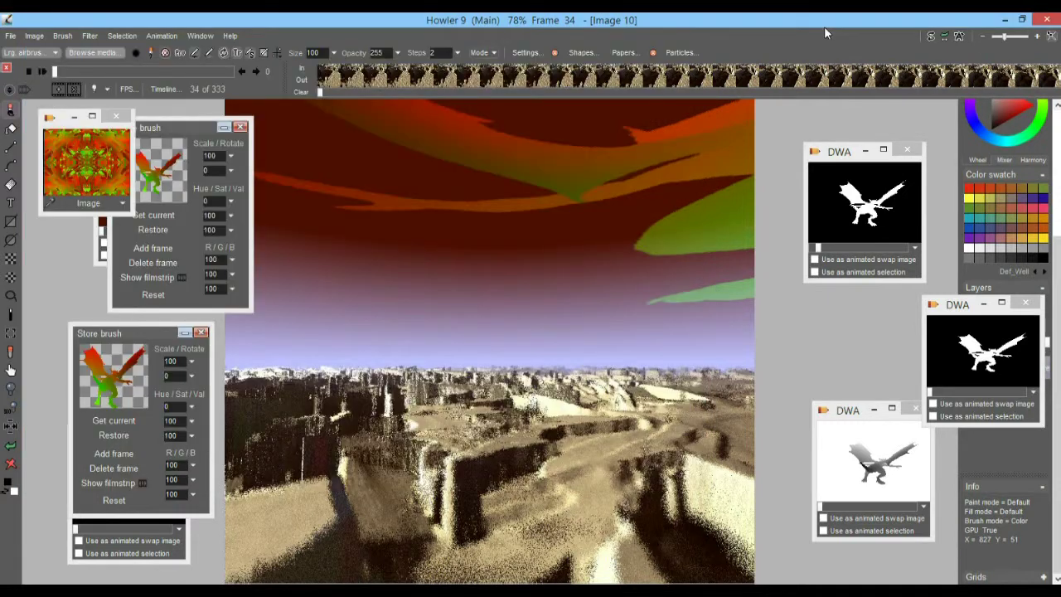
{"action": "left_click", "coordinate": [908, 151]}
{"action": "left_click", "coordinate": [1026, 302]}
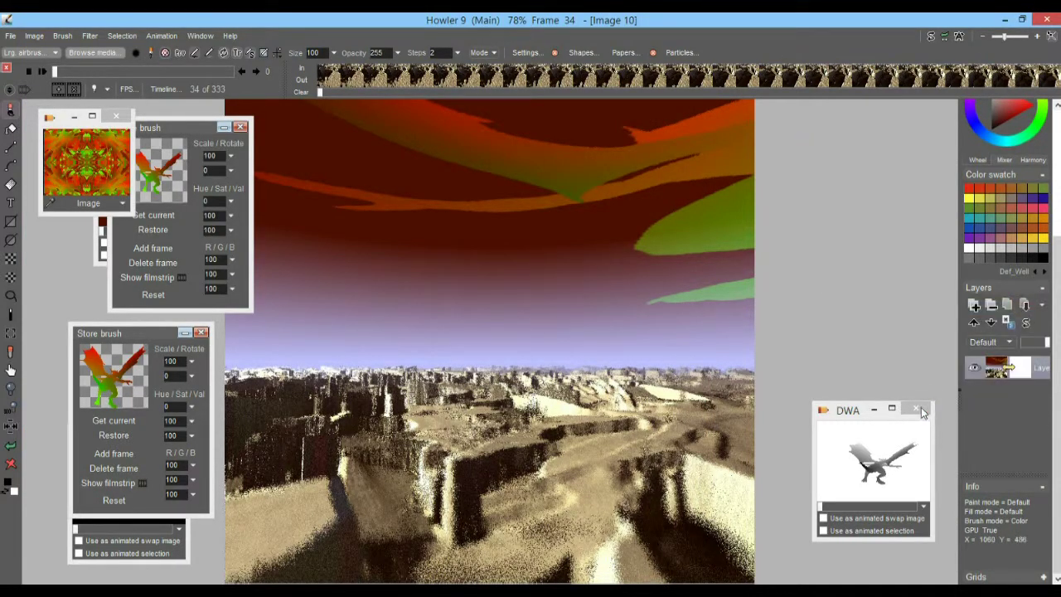
{"action": "left_click", "coordinate": [240, 126]}
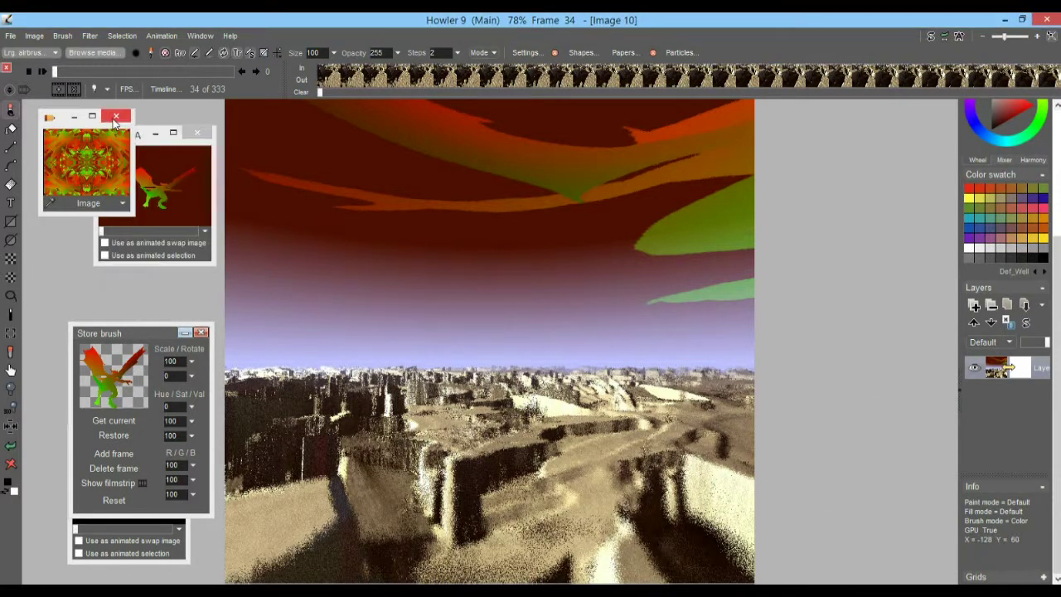
{"action": "left_click", "coordinate": [197, 133]}
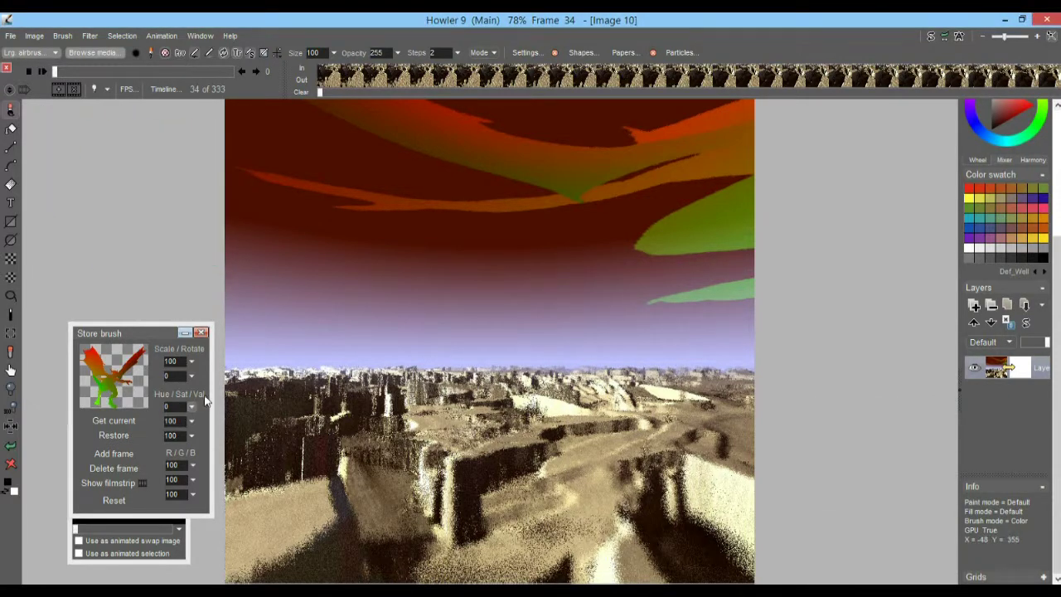
{"action": "left_click", "coordinate": [201, 333]}
{"action": "left_click", "coordinate": [172, 430]}
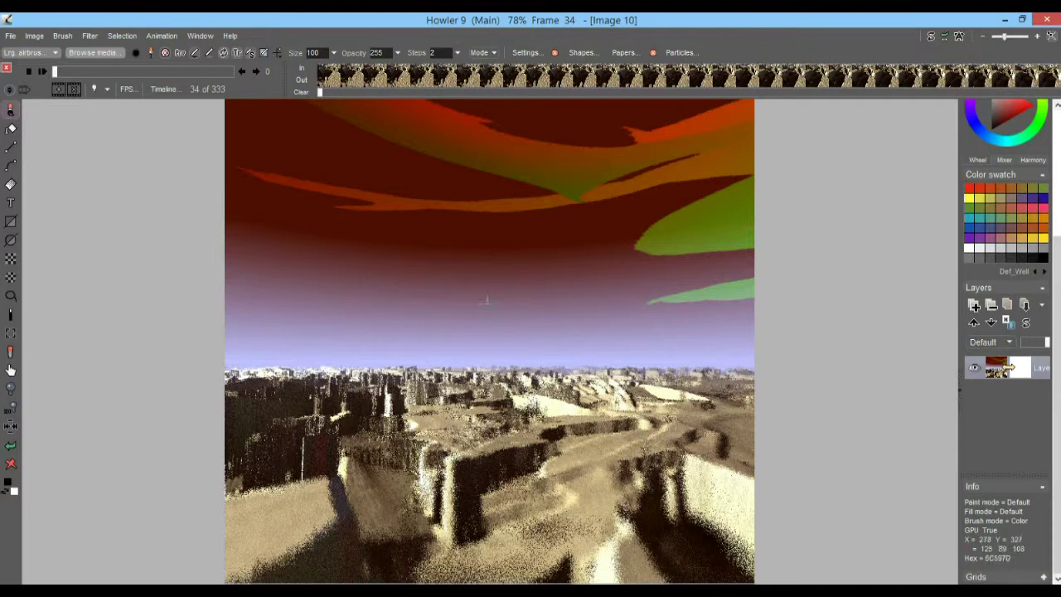
- Load F2__Depth000.png to F2__Depth010.png from the F2 folder as an image sequence, replacing the current animation, and go to frame 1
{"action": "left_click", "coordinate": [161, 35]}
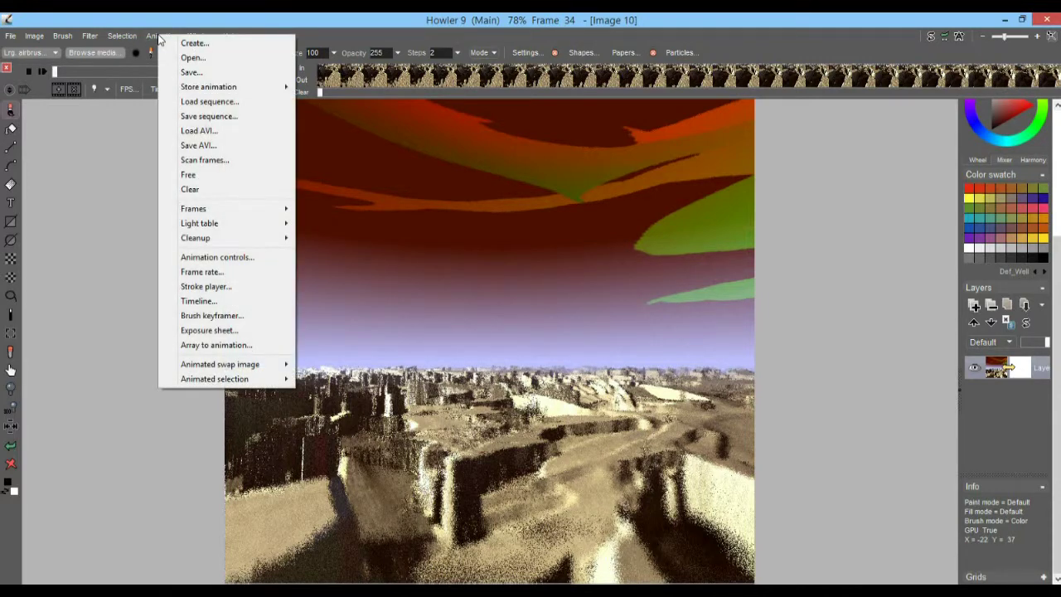
{"action": "mouse_move", "coordinate": [230, 90]}
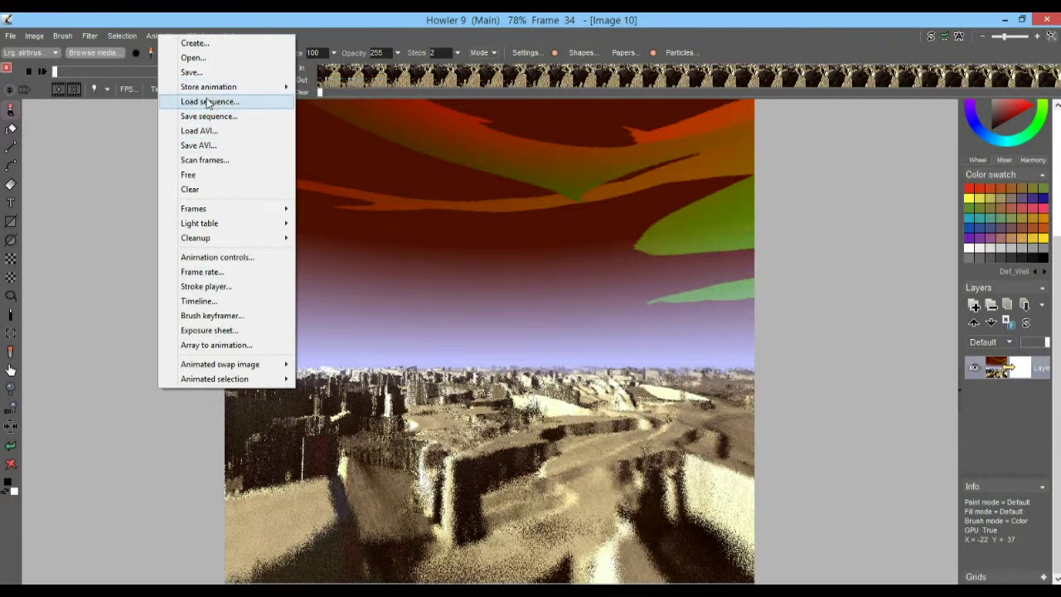
{"action": "left_click", "coordinate": [208, 101]}
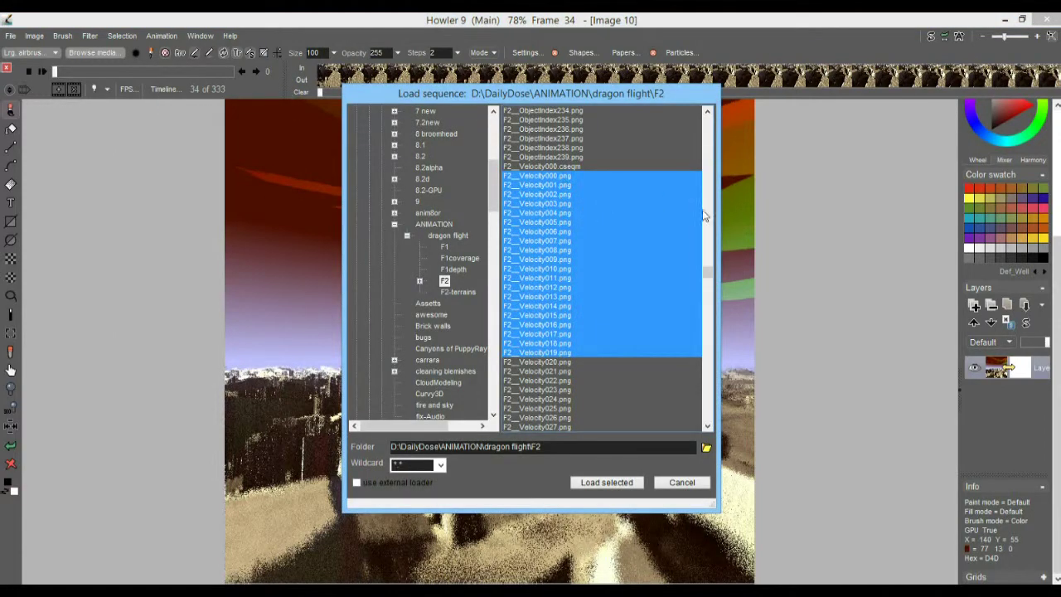
{"action": "scroll", "coordinate": [544, 240], "scroll_direction": "up", "scroll_amount": 10}
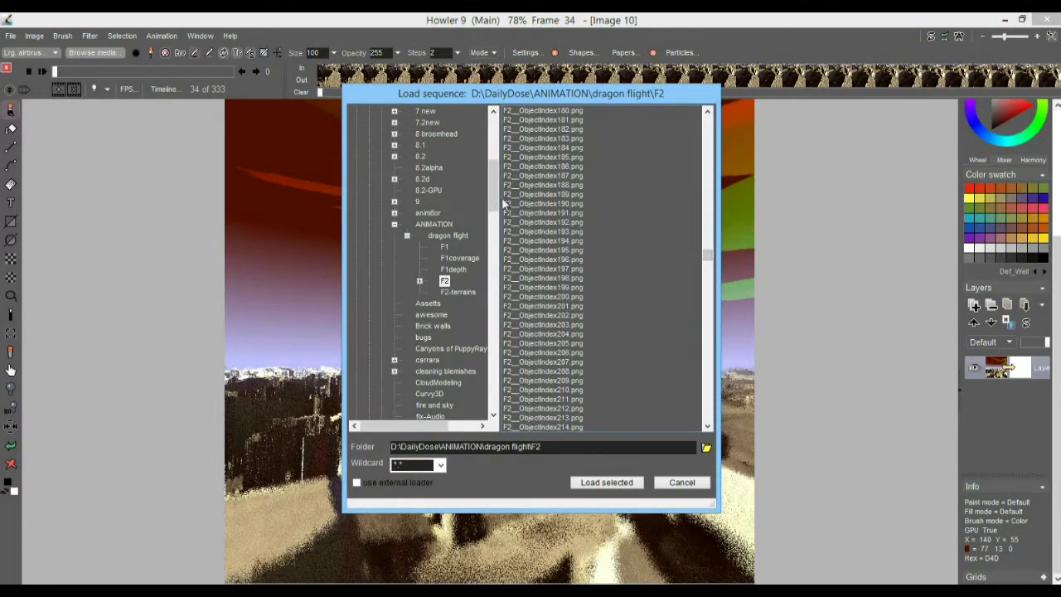
{"action": "left_click_drag", "start_coordinate": [707, 255], "coordinate": [704, 122]}
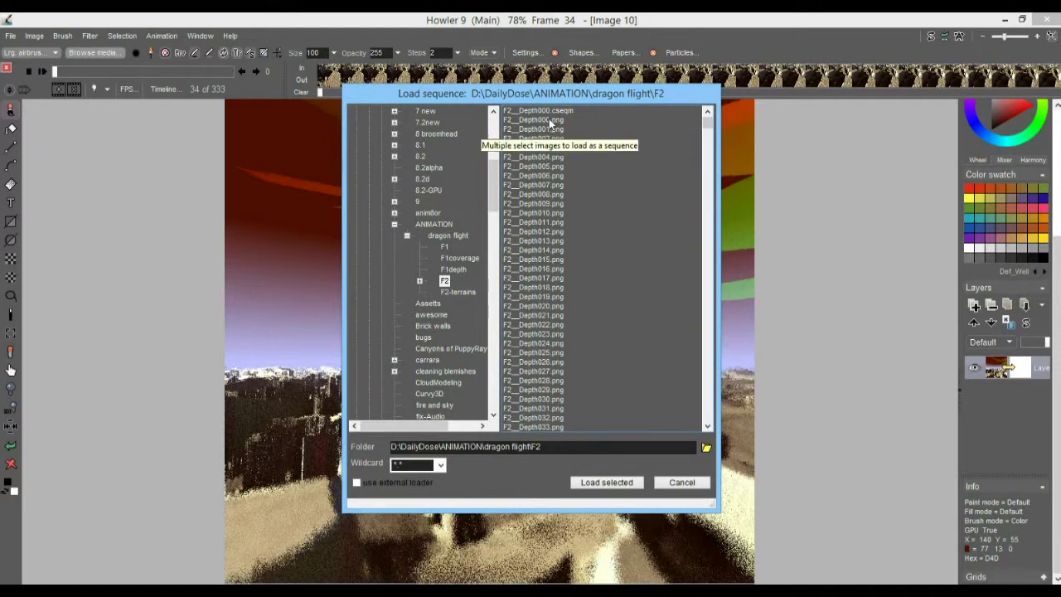
{"action": "left_click_drag", "start_coordinate": [549, 121], "coordinate": [544, 217]}
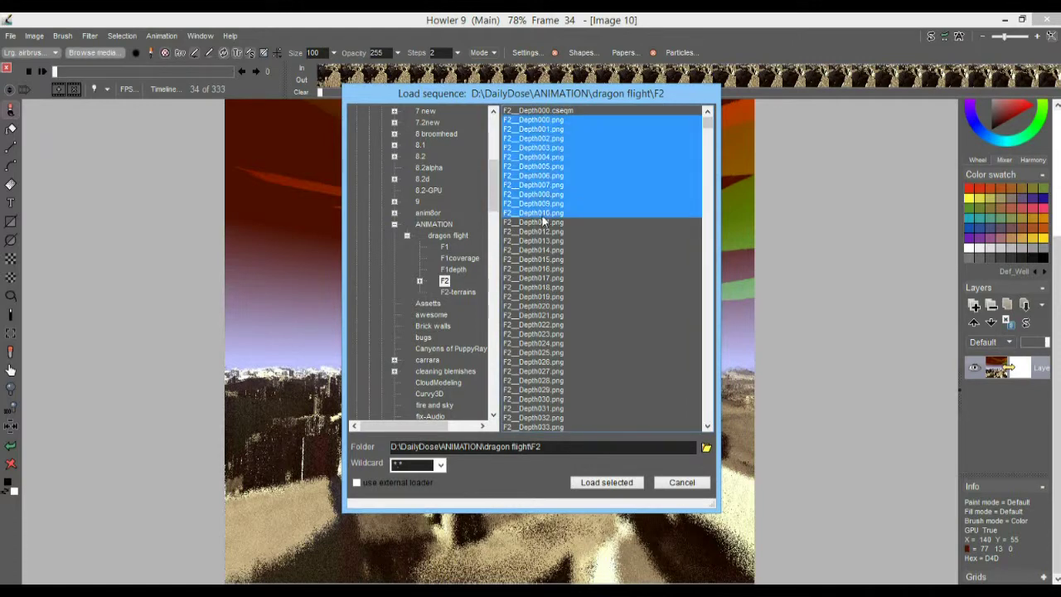
{"action": "left_click", "coordinate": [608, 483]}
{"action": "left_click", "coordinate": [456, 370]}
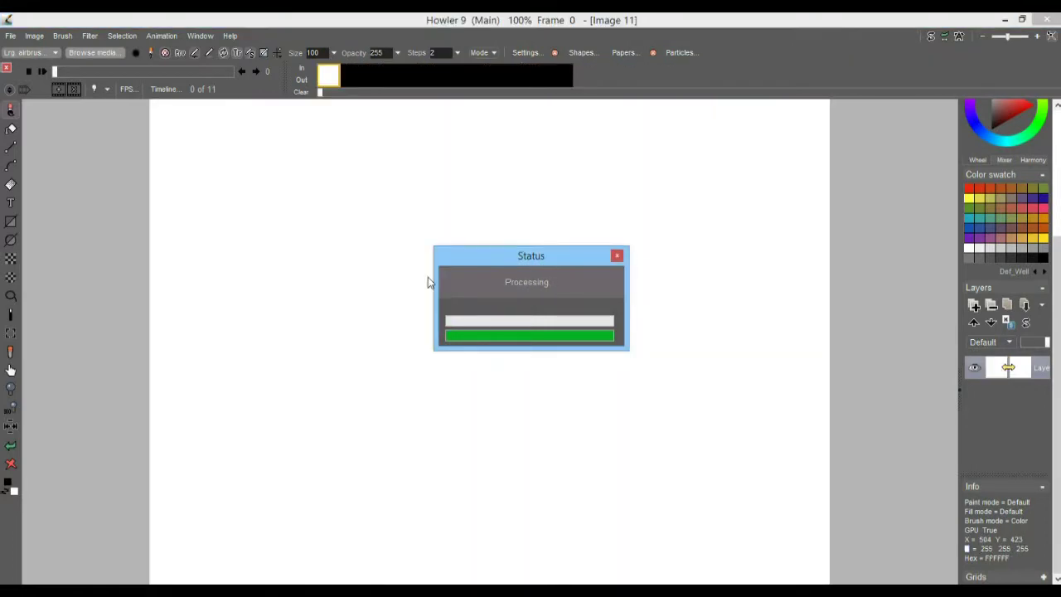
{"action": "left_click_drag", "start_coordinate": [67, 68], "coordinate": [82, 91]}
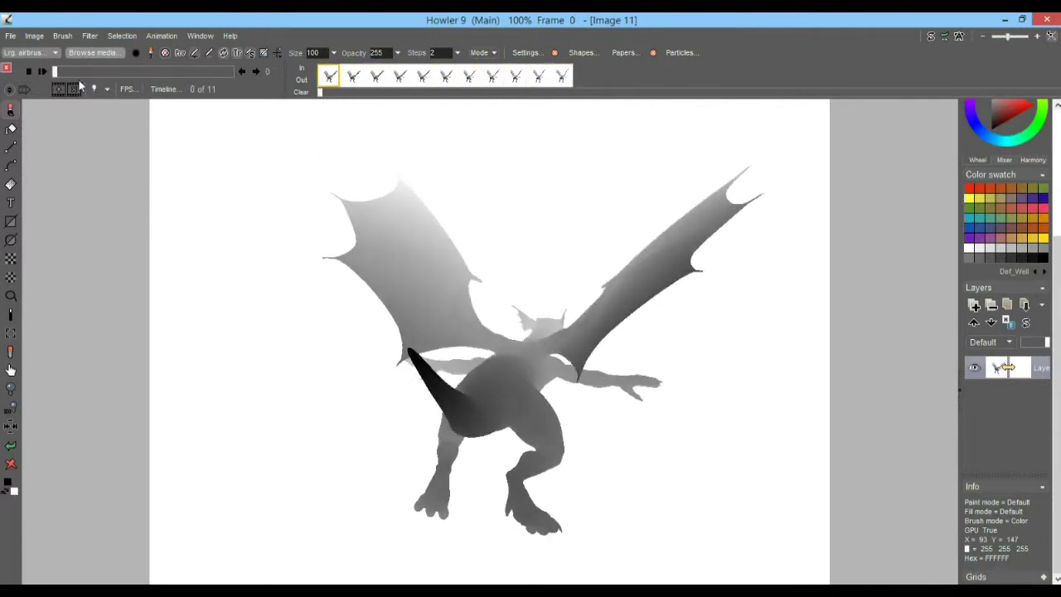
- Load F2__ObjectIndex000.png to F2__ObjectIndex019.png as an image sequence, replacing the current animation, and go to frame 1
{"action": "left_click", "coordinate": [162, 35]}
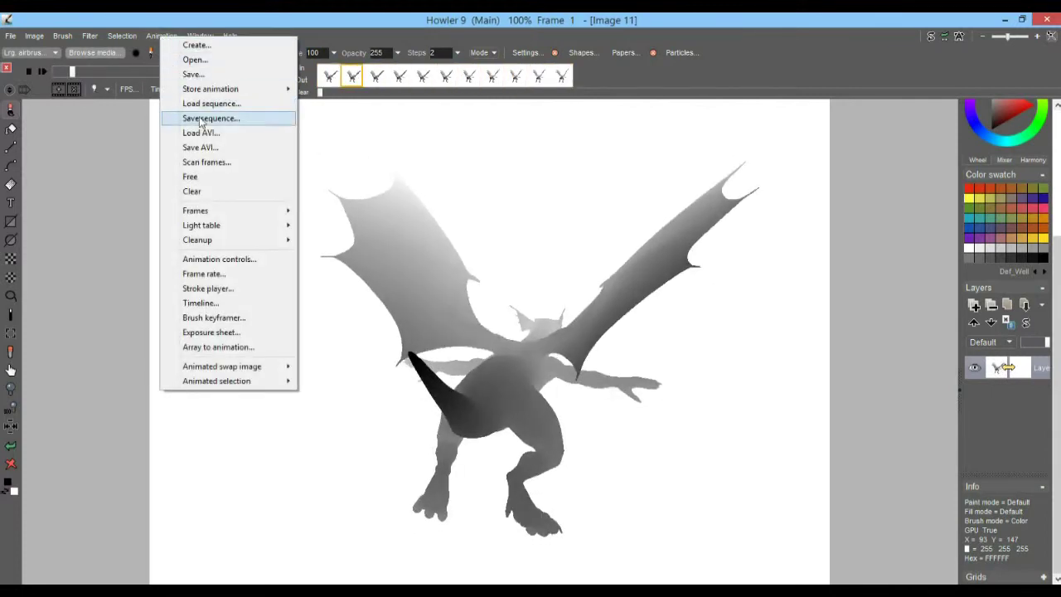
{"action": "left_click", "coordinate": [223, 105]}
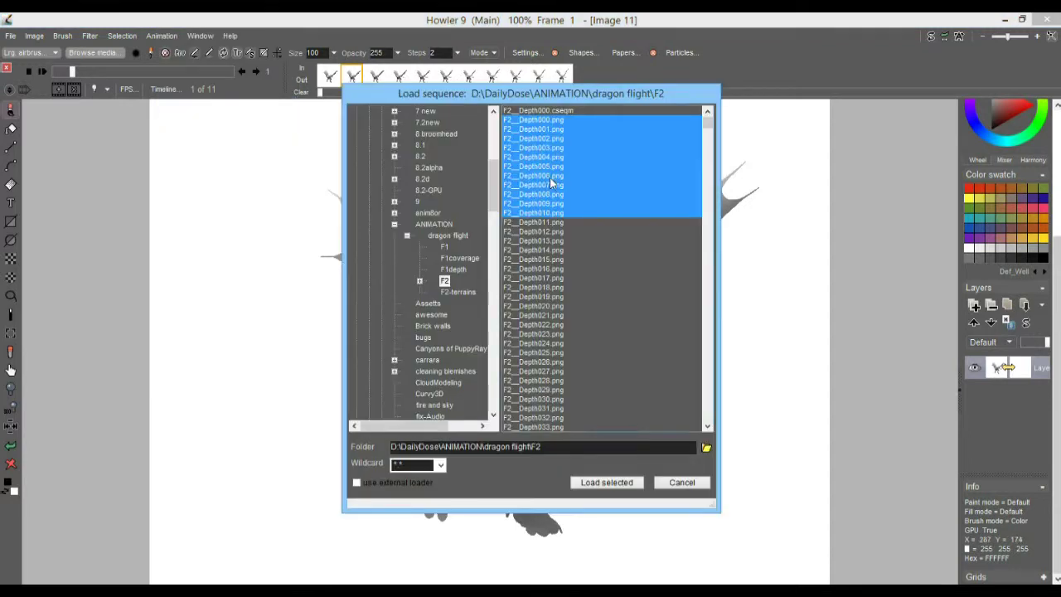
{"action": "left_click_drag", "start_coordinate": [708, 124], "coordinate": [710, 192]}
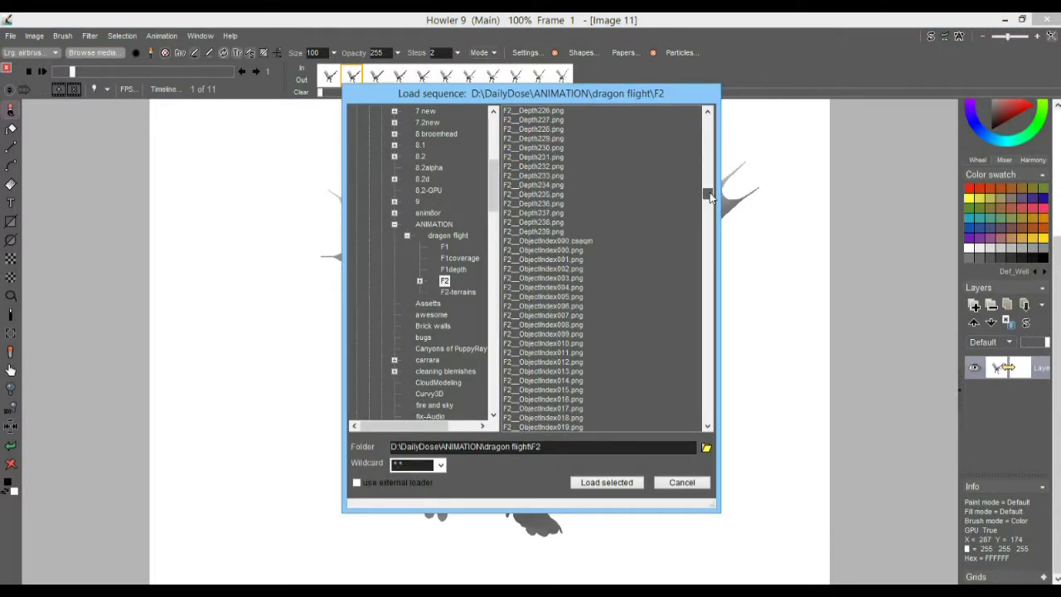
{"action": "left_click_drag", "start_coordinate": [544, 251], "coordinate": [570, 273]}
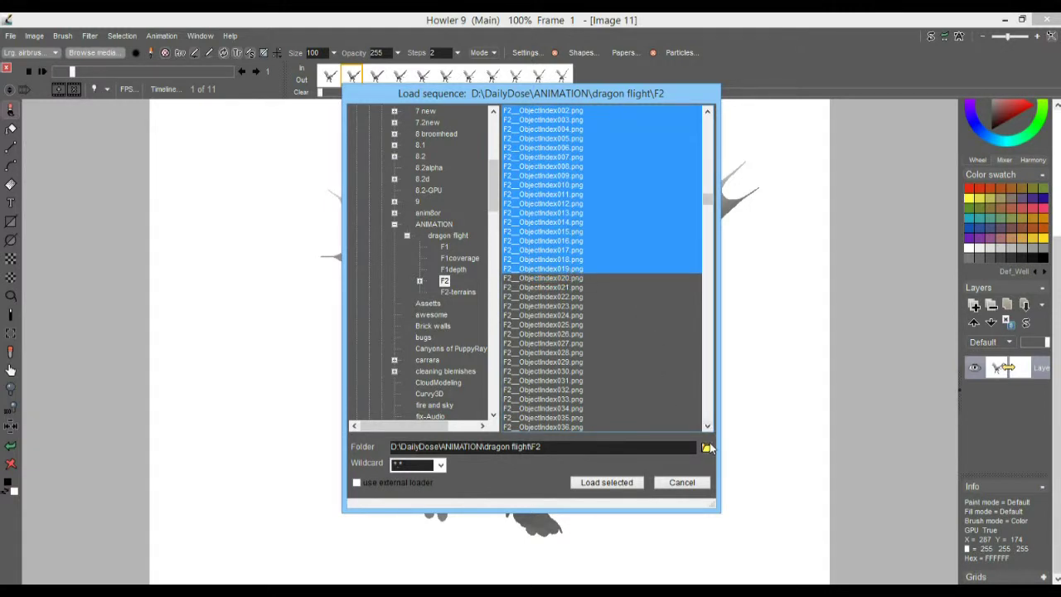
{"action": "left_click", "coordinate": [607, 483]}
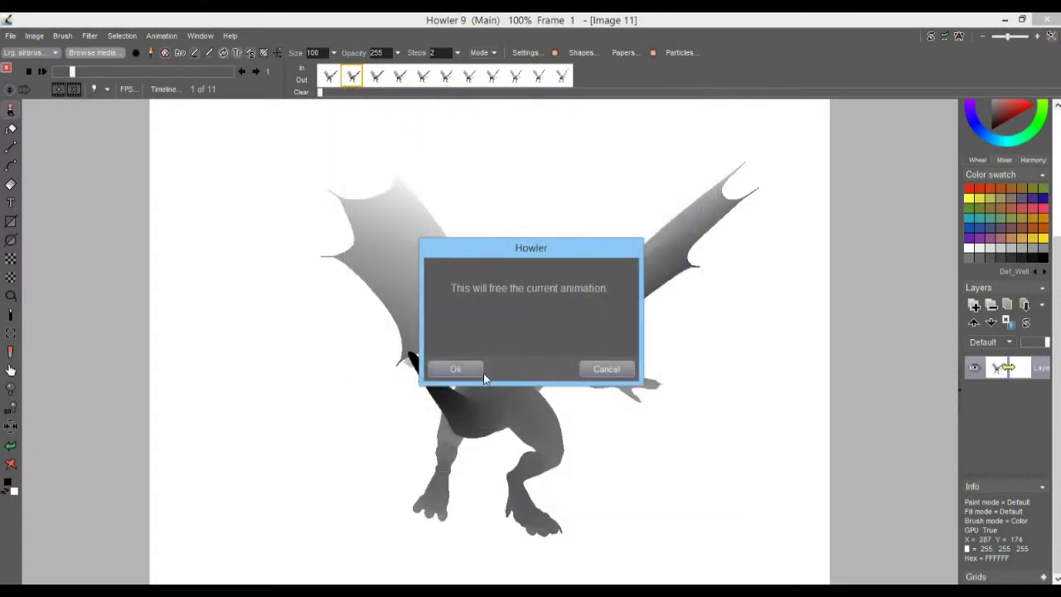
{"action": "left_click", "coordinate": [462, 371]}
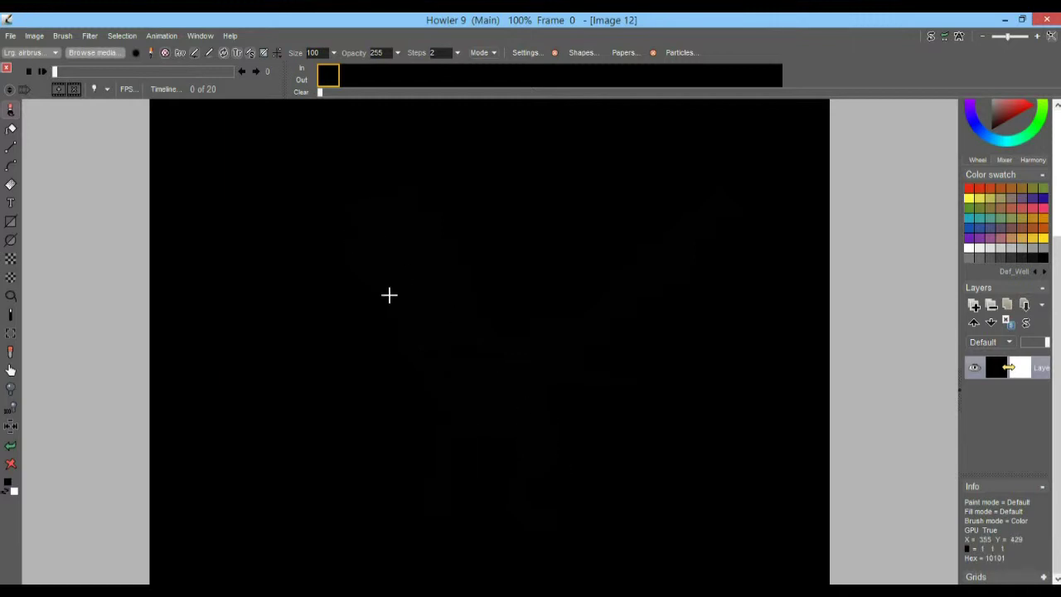
{"action": "left_click_drag", "start_coordinate": [338, 68], "coordinate": [363, 133]}
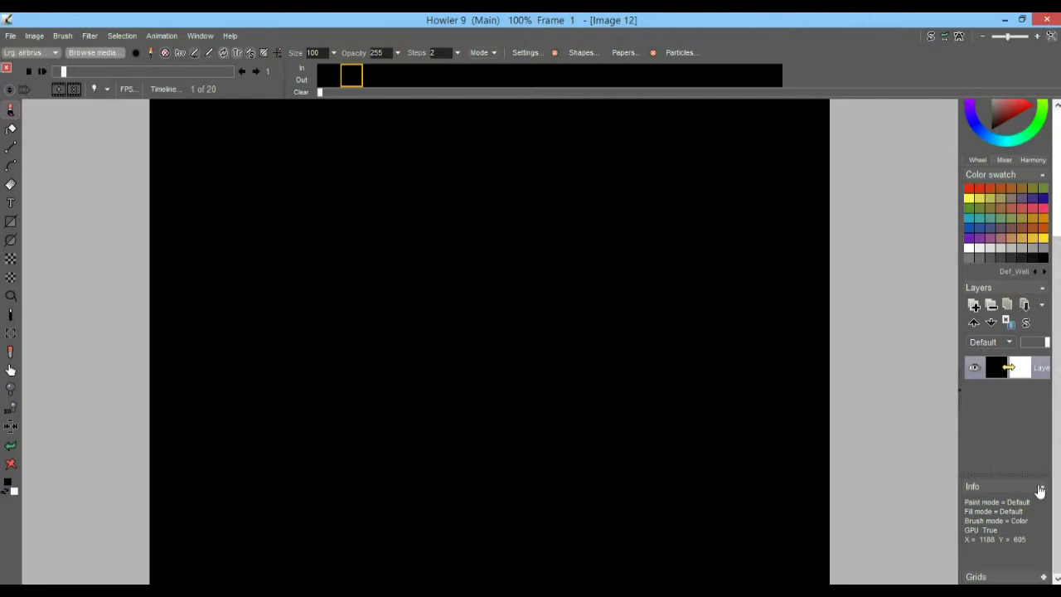
- Expand the Info section and collapse the Layers section so the pixel colour values can be read
{"action": "scroll", "coordinate": [1039, 490], "scroll_direction": "up", "scroll_amount": 3}
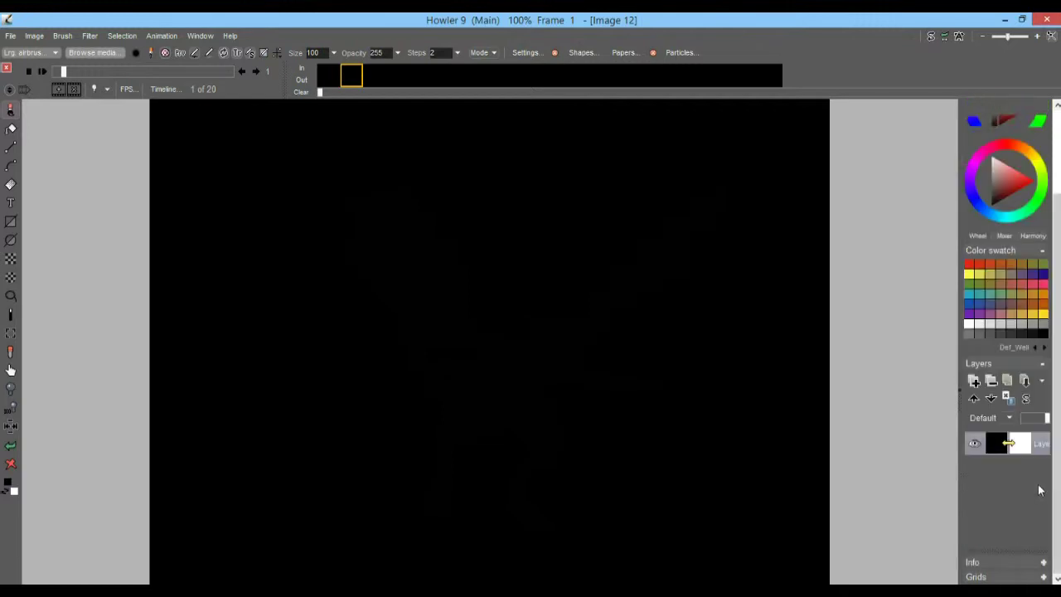
{"action": "left_click", "coordinate": [1042, 563]}
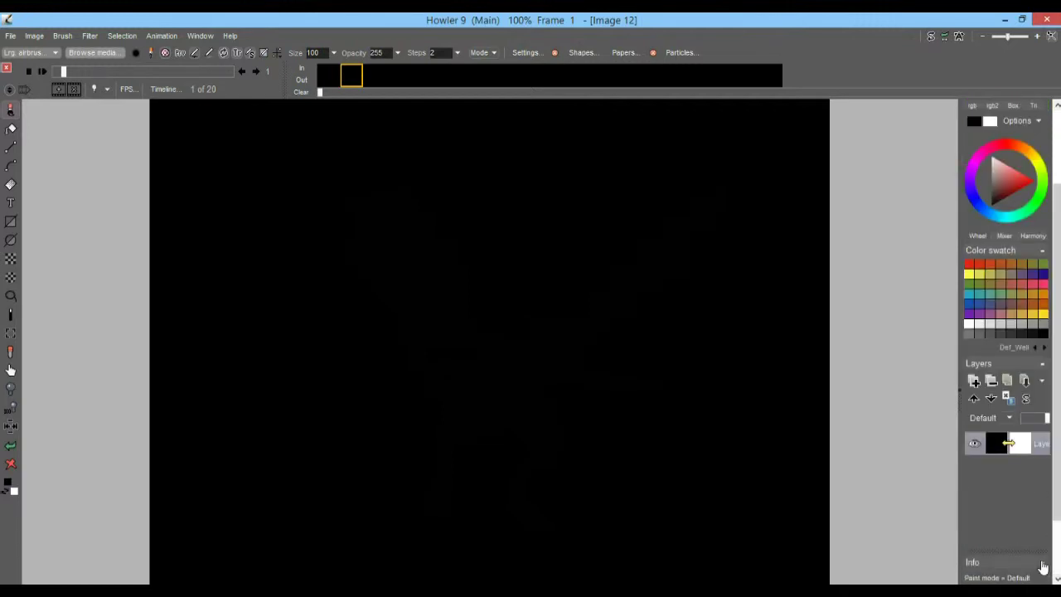
{"action": "left_click", "coordinate": [1042, 363]}
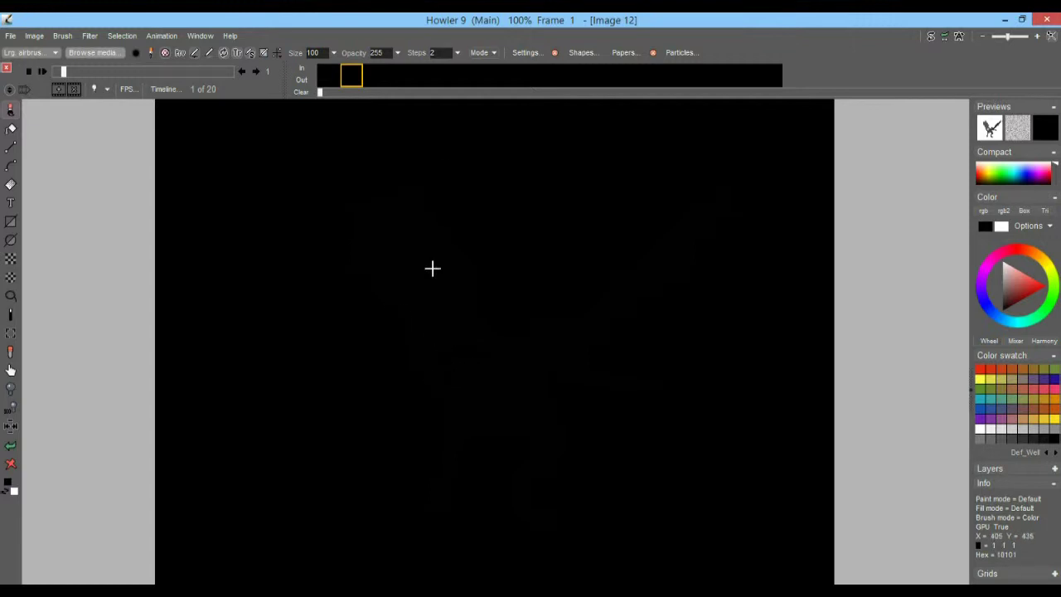
{"action": "left_click", "coordinate": [91, 37]}
{"action": "mouse_move", "coordinate": [132, 61]}
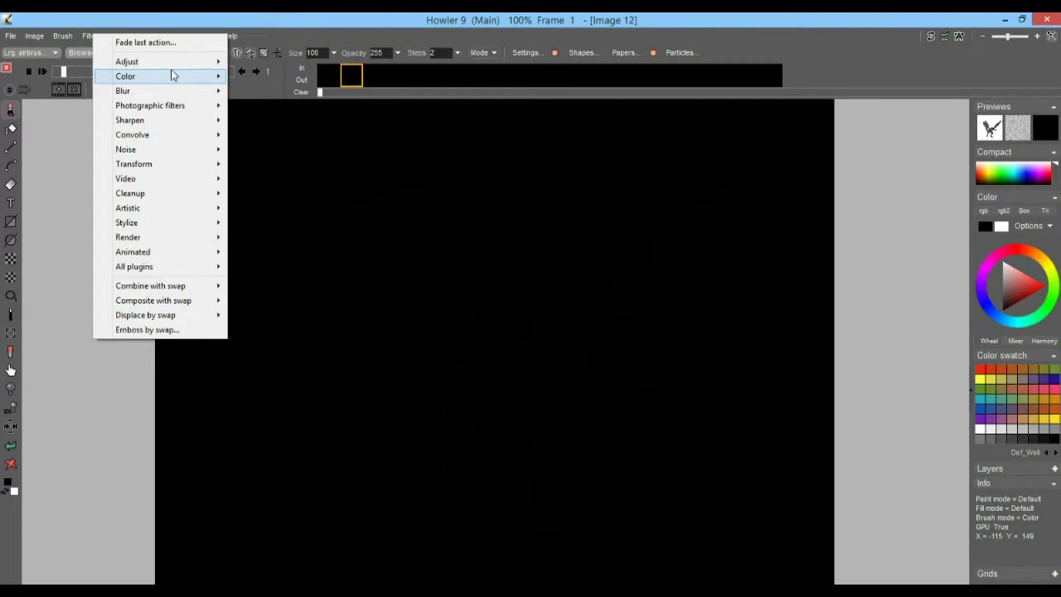
{"action": "mouse_move", "coordinate": [173, 62]}
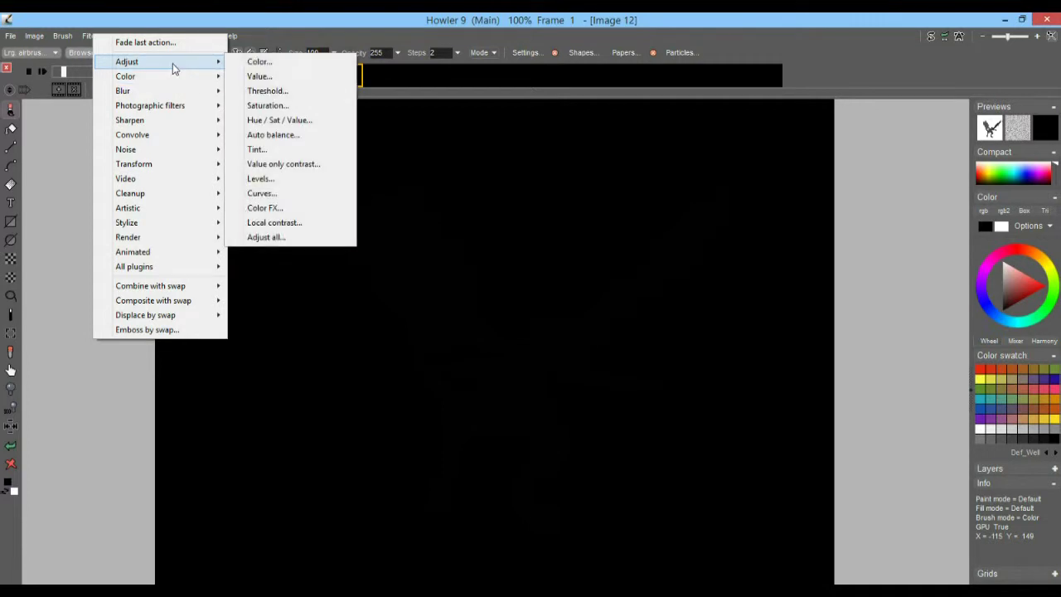
{"action": "left_click", "coordinate": [267, 91]}
{"action": "left_click_drag", "start_coordinate": [533, 310], "coordinate": [569, 314]}
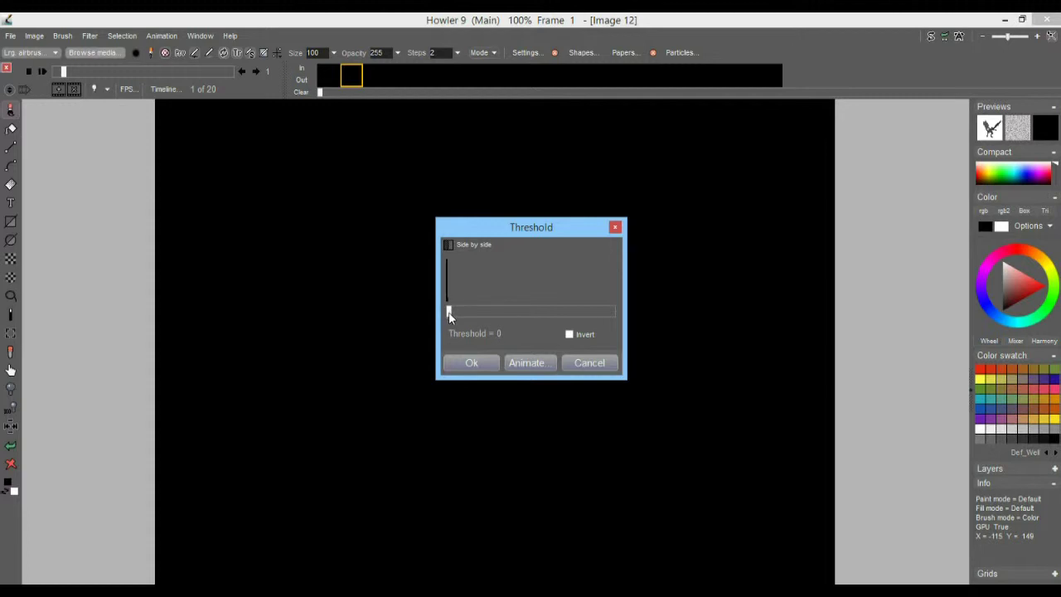
{"action": "left_click", "coordinate": [570, 335]}
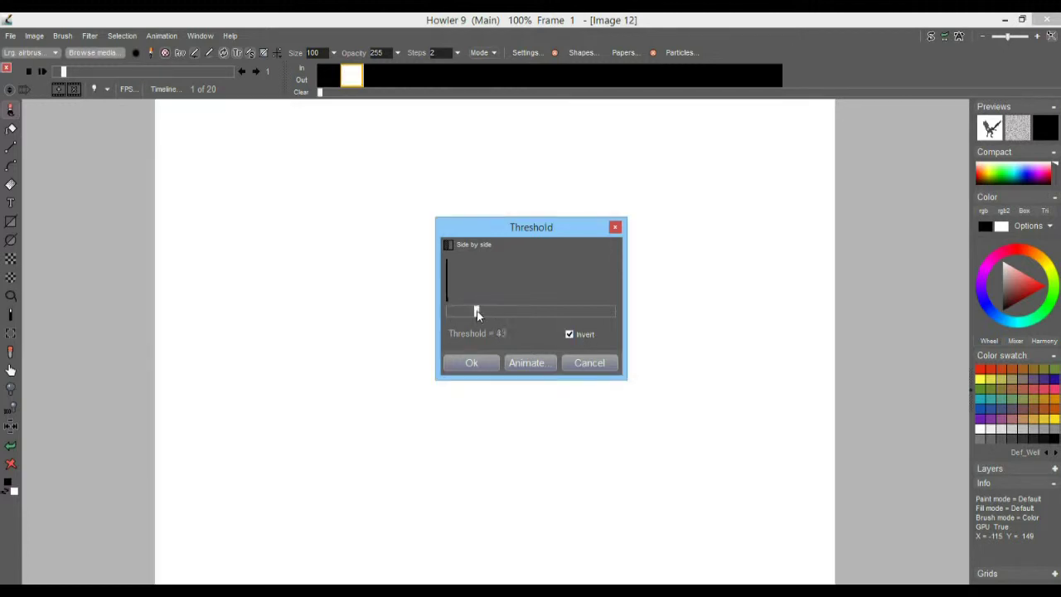
{"action": "left_click", "coordinate": [583, 334]}
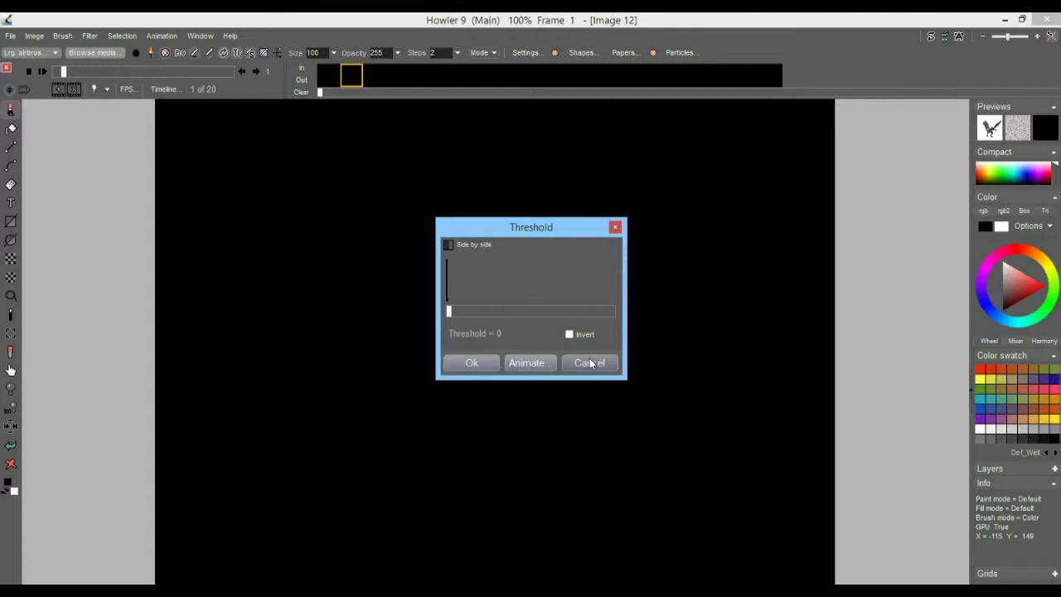
{"action": "left_click", "coordinate": [588, 363]}
{"action": "left_click_drag", "start_coordinate": [378, 77], "coordinate": [513, 76]}
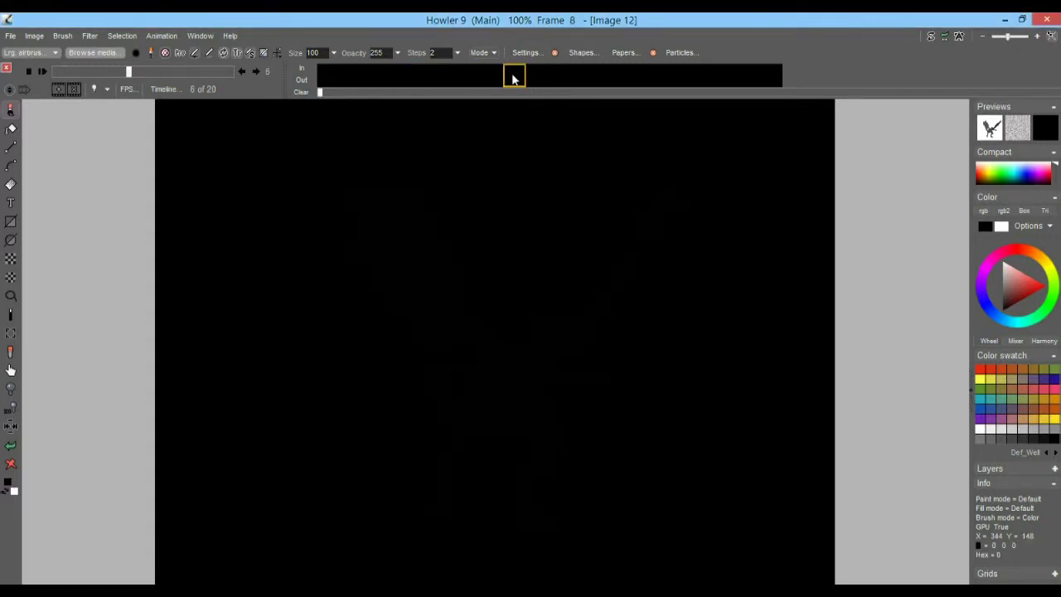
{"action": "left_click", "coordinate": [89, 36]}
{"action": "mouse_move", "coordinate": [177, 64]}
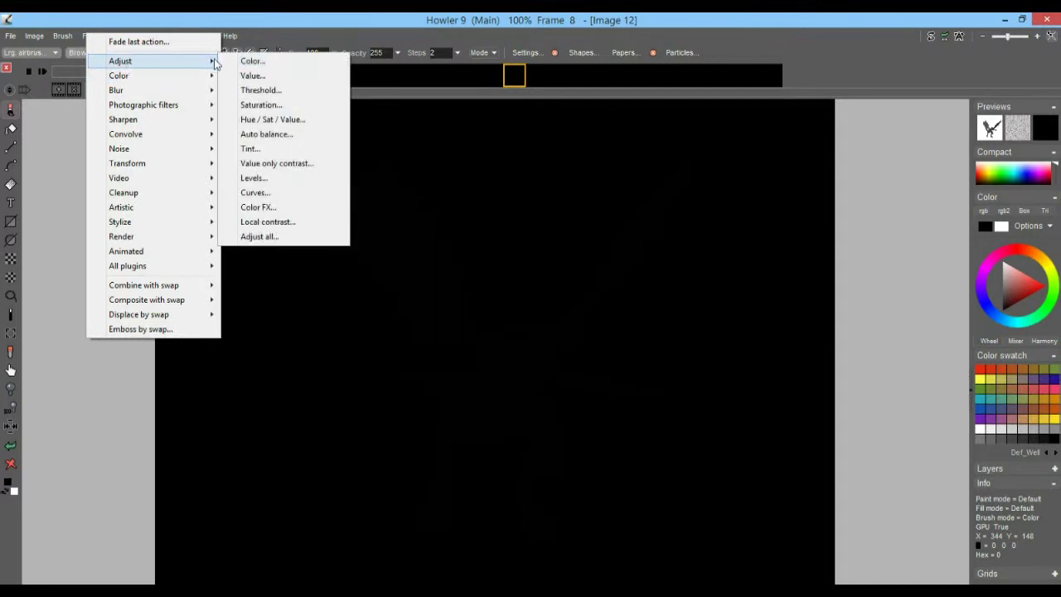
{"action": "left_click", "coordinate": [280, 94]}
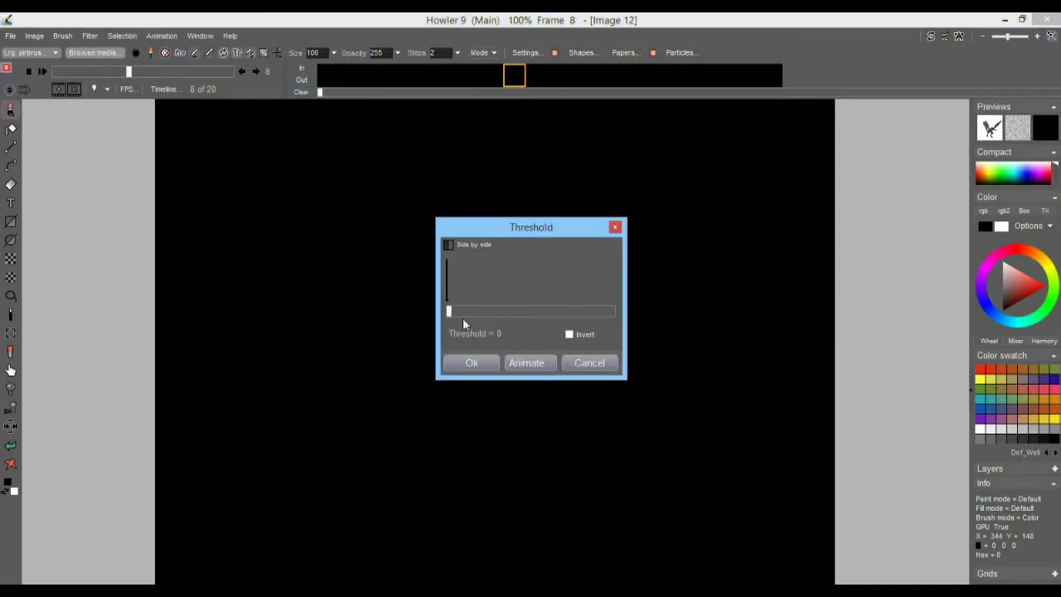
{"action": "left_click", "coordinate": [589, 362]}
- Expand the dynamic range of the object index image on frame 0 and apply it to the whole animation
{"action": "left_click", "coordinate": [327, 80]}
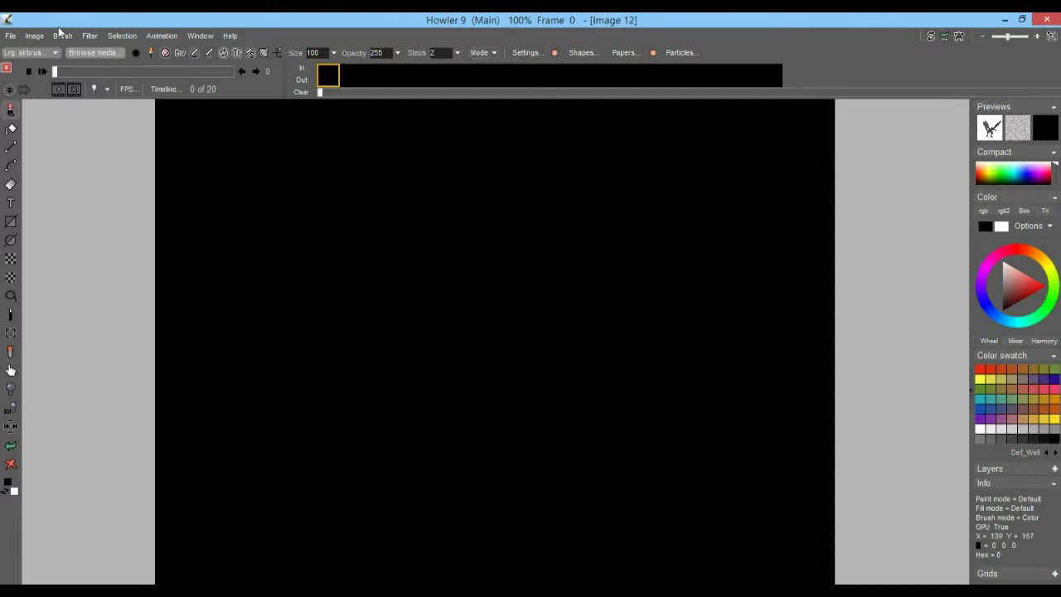
{"action": "left_click", "coordinate": [33, 37]}
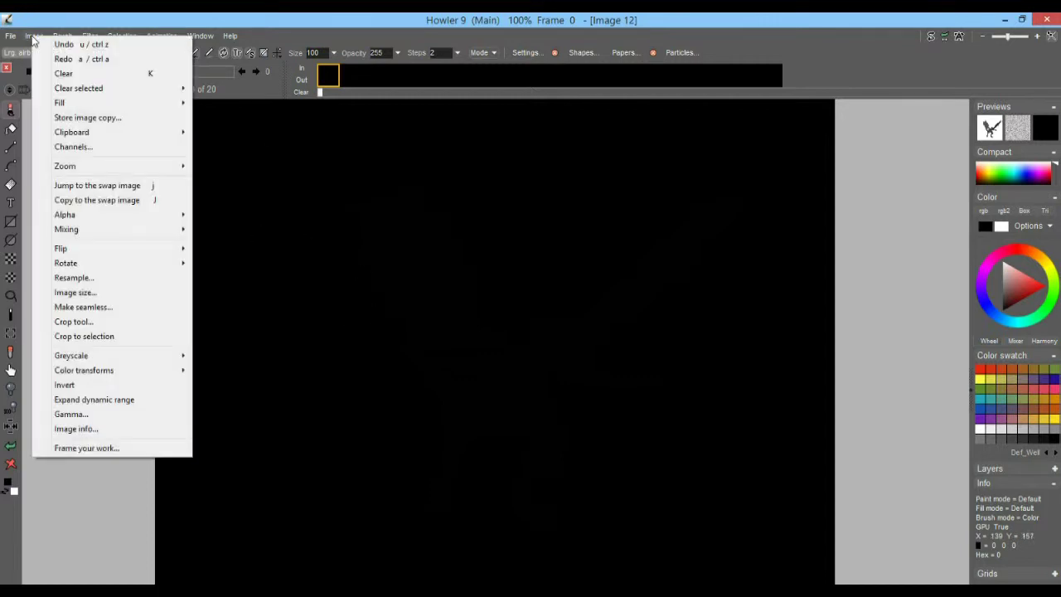
{"action": "left_click", "coordinate": [113, 402]}
{"action": "left_click_drag", "start_coordinate": [493, 254], "coordinate": [176, 195]}
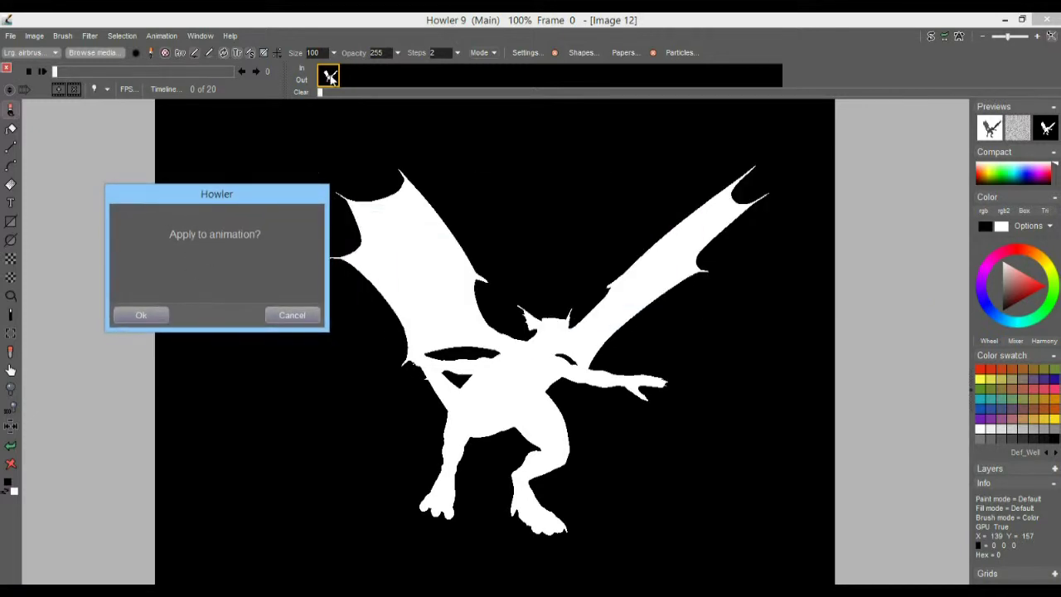
{"action": "left_click", "coordinate": [134, 318]}
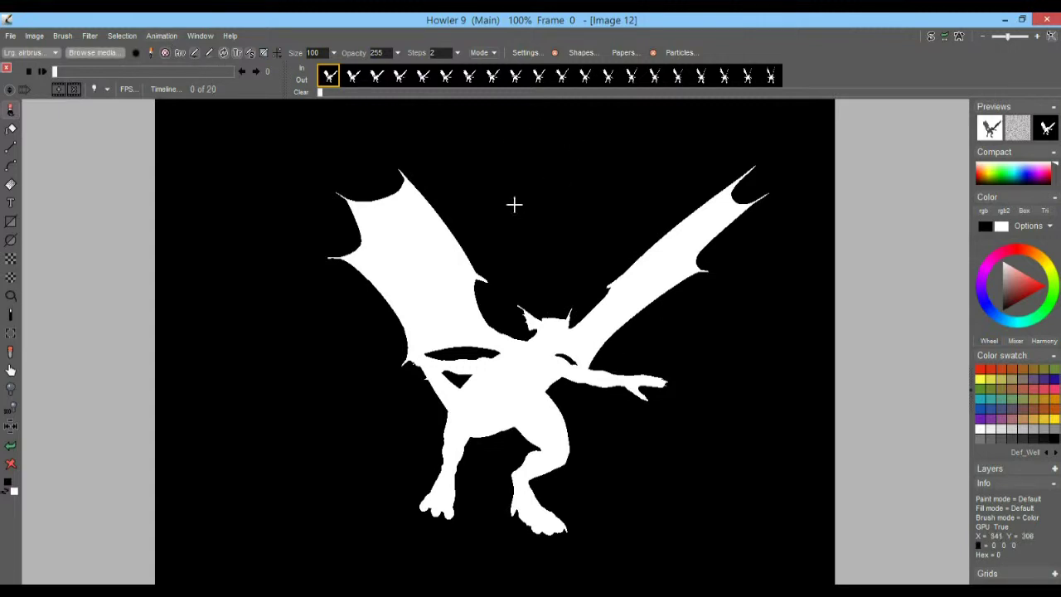
- Store the black-and-white dragon mask animation to disc and place its DWA window beside the canvas
{"action": "left_click", "coordinate": [161, 36]}
{"action": "mouse_move", "coordinate": [274, 88]}
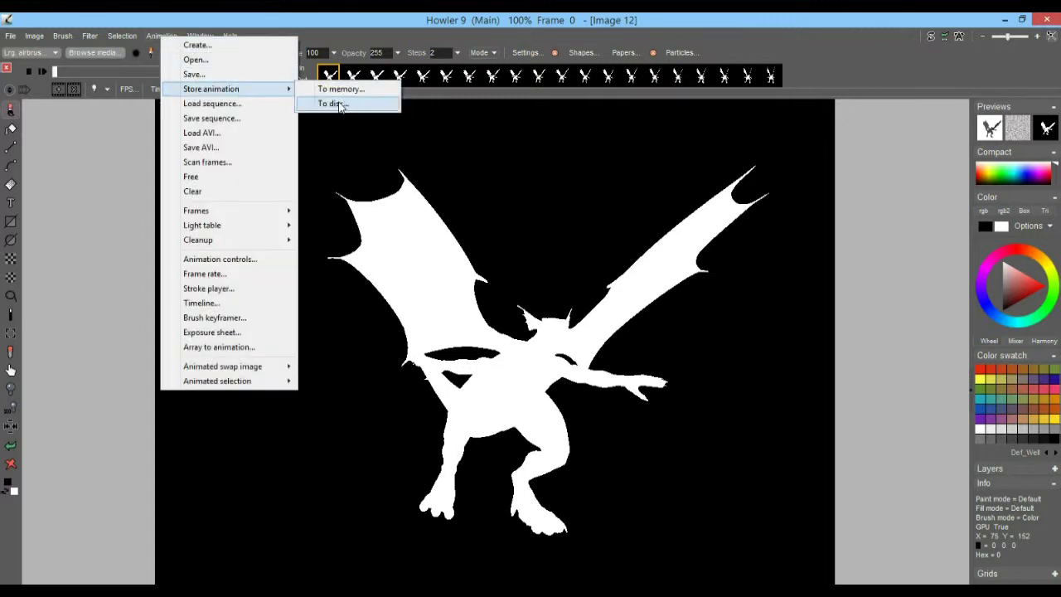
{"action": "left_click", "coordinate": [339, 103]}
{"action": "left_click_drag", "start_coordinate": [793, 442], "coordinate": [846, 439]}
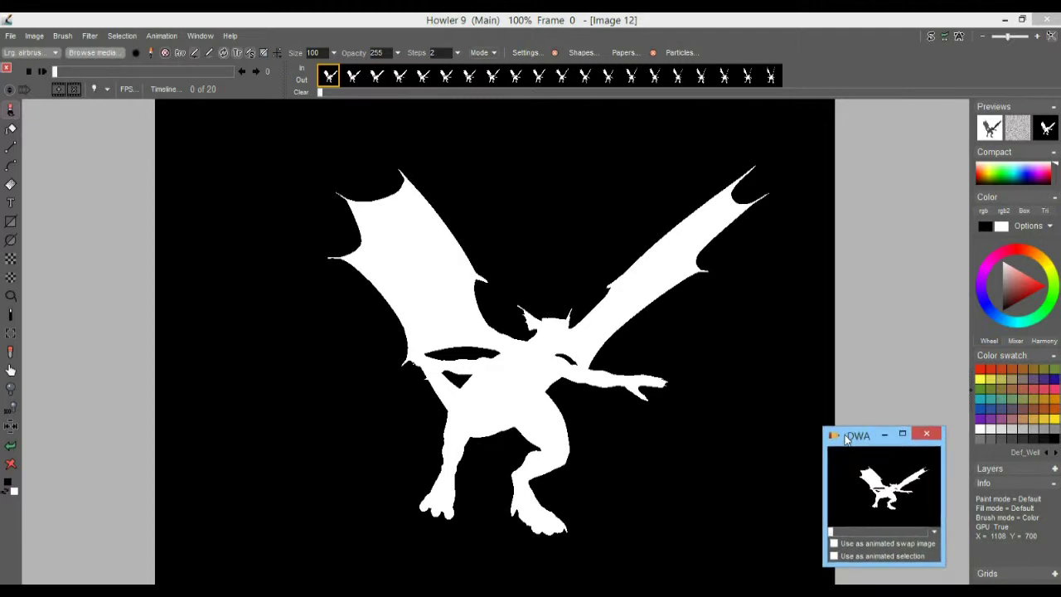
- Load F2__Velocity000.png to F2__Velocity019.png as an image sequence, replacing the current animation, and go to frame 7
{"action": "left_click", "coordinate": [158, 37]}
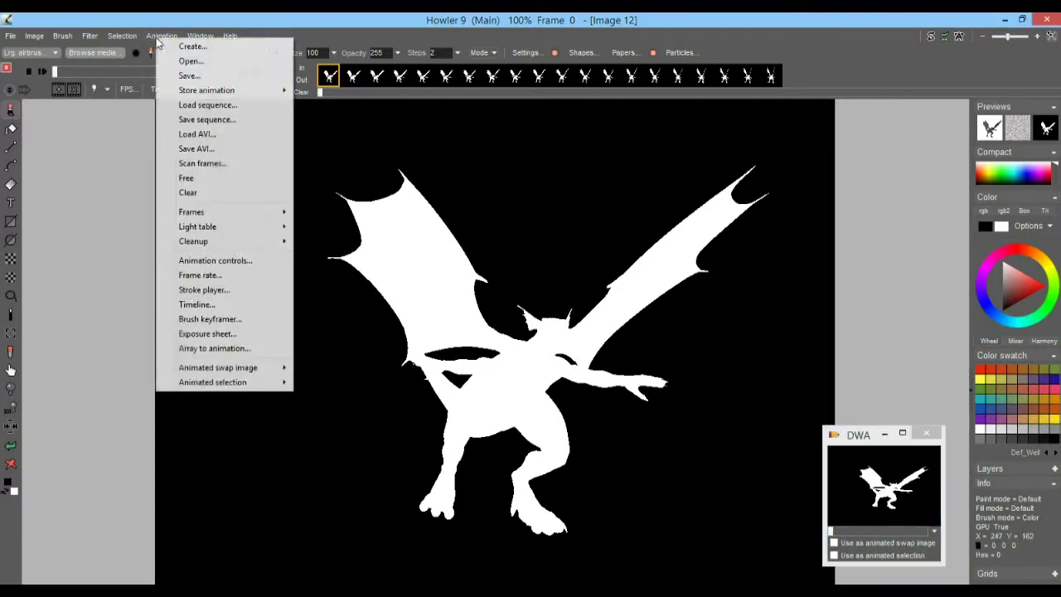
{"action": "left_click", "coordinate": [212, 105]}
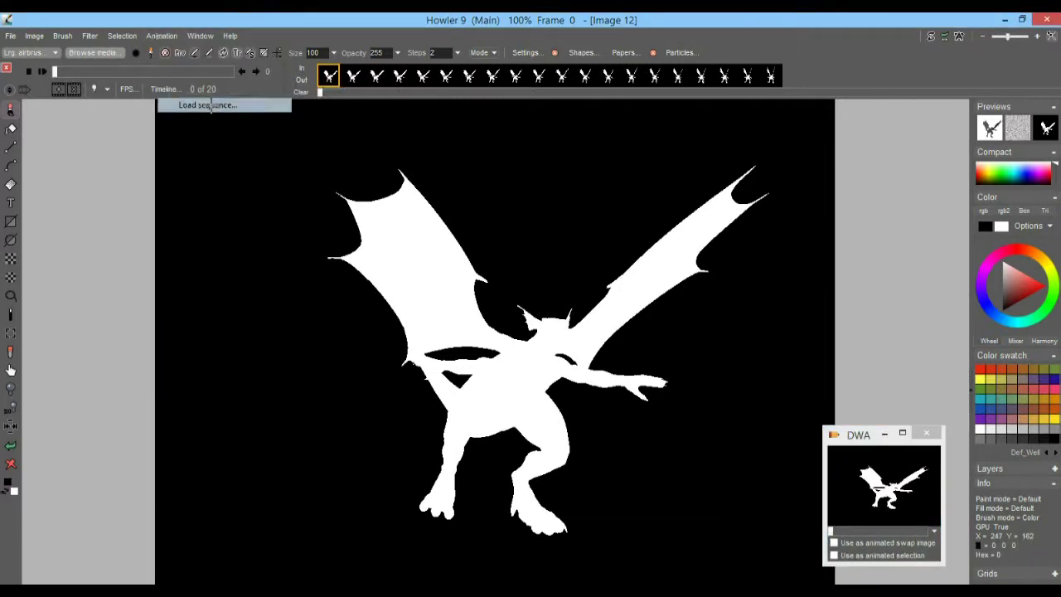
{"action": "left_click_drag", "start_coordinate": [711, 207], "coordinate": [719, 277]}
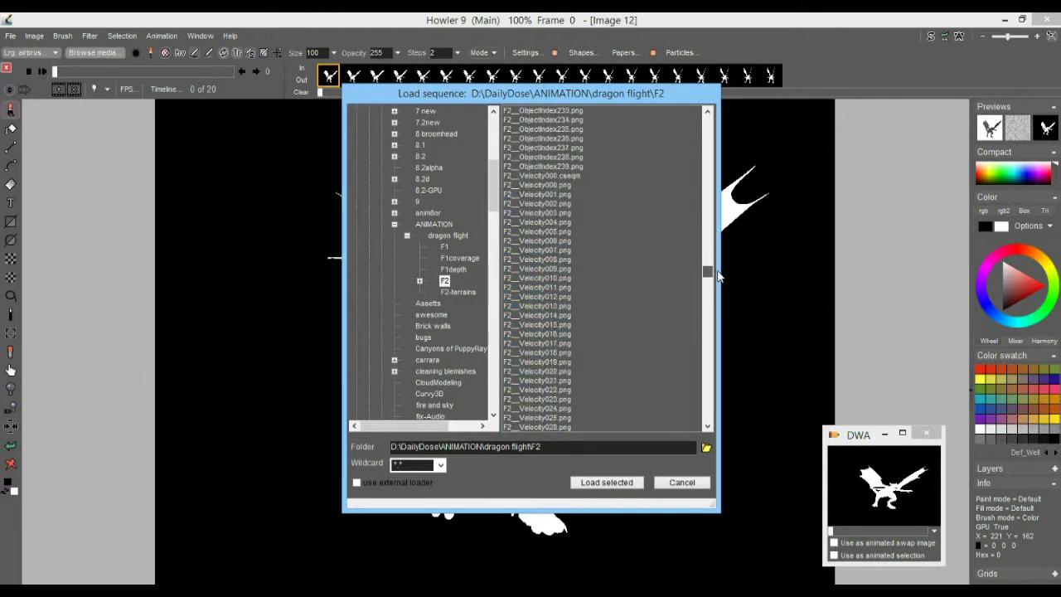
{"action": "left_click_drag", "start_coordinate": [545, 149], "coordinate": [558, 328]}
{"action": "left_click", "coordinate": [607, 482]}
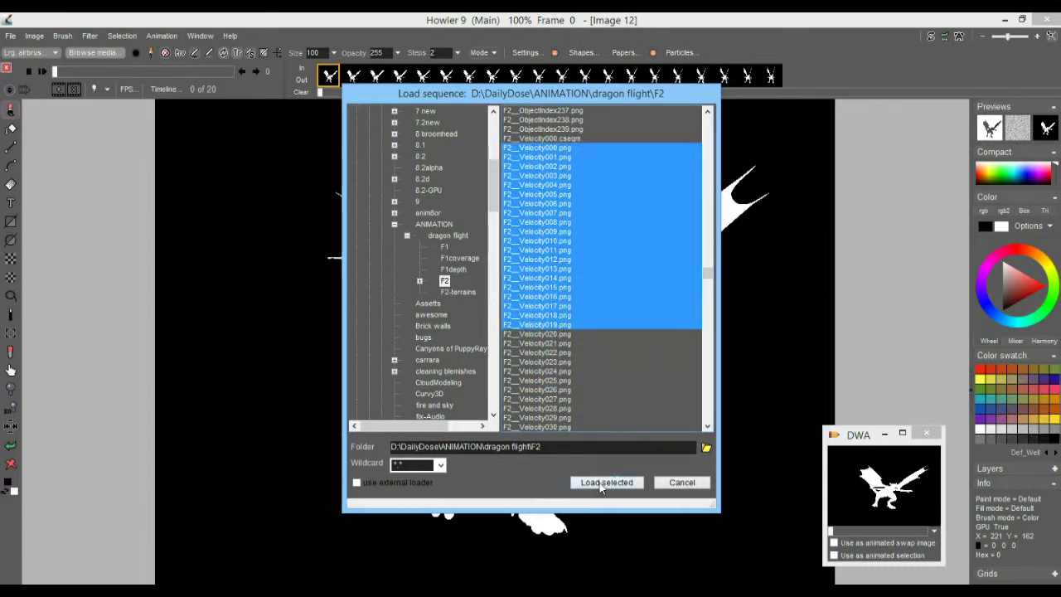
{"action": "left_click", "coordinate": [448, 366]}
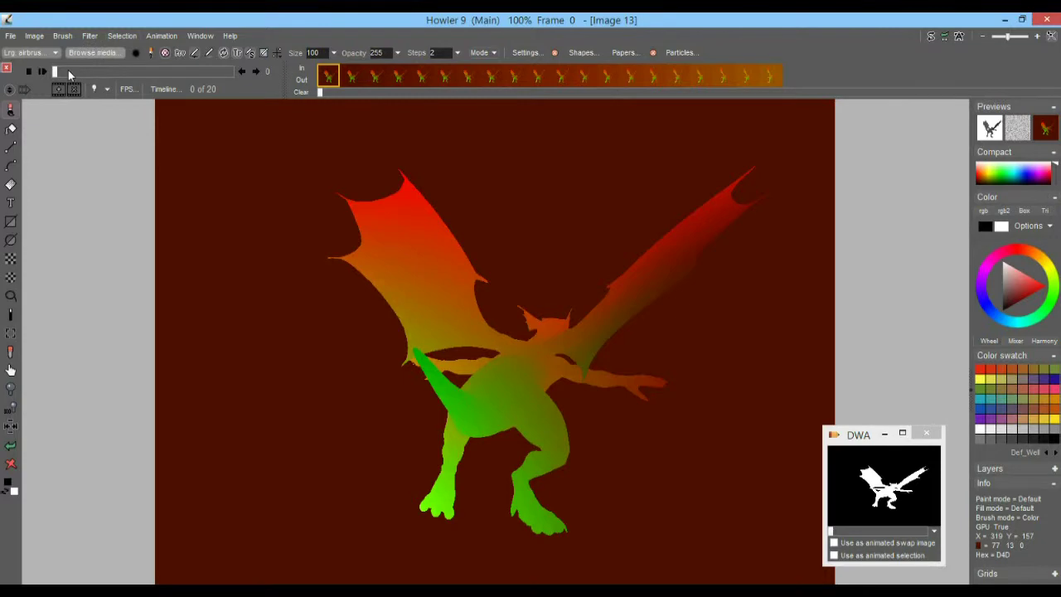
{"action": "left_click_drag", "start_coordinate": [68, 72], "coordinate": [129, 87]}
- Store the velocity animation to disc and place its DWA window on the opposite side of the canvas from the mask's window
{"action": "left_click_drag", "start_coordinate": [837, 533], "coordinate": [845, 536]}
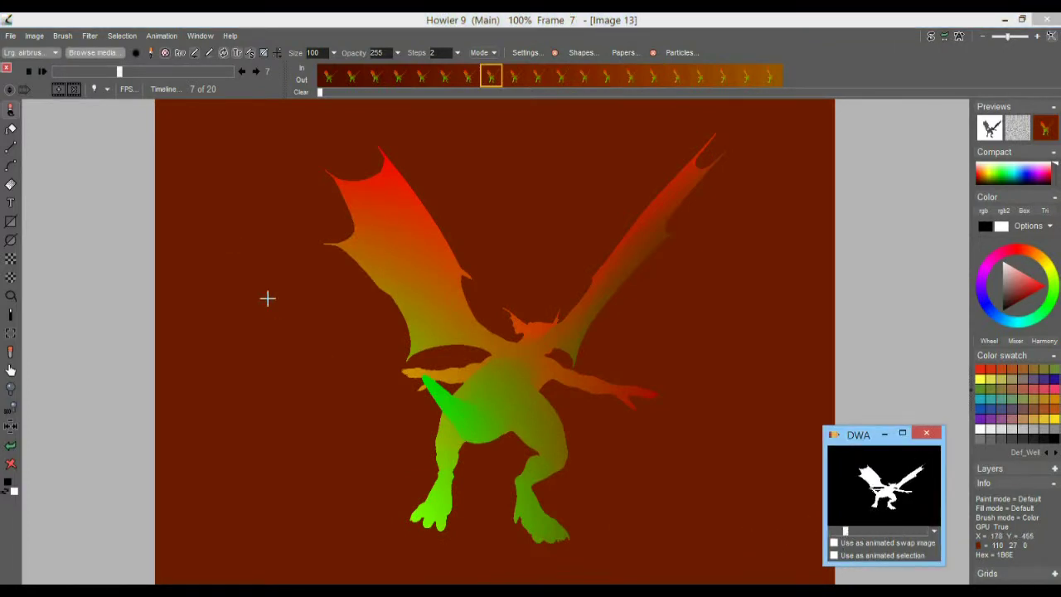
{"action": "left_click", "coordinate": [162, 36]}
{"action": "mouse_move", "coordinate": [213, 86]}
{"action": "left_click", "coordinate": [339, 101]}
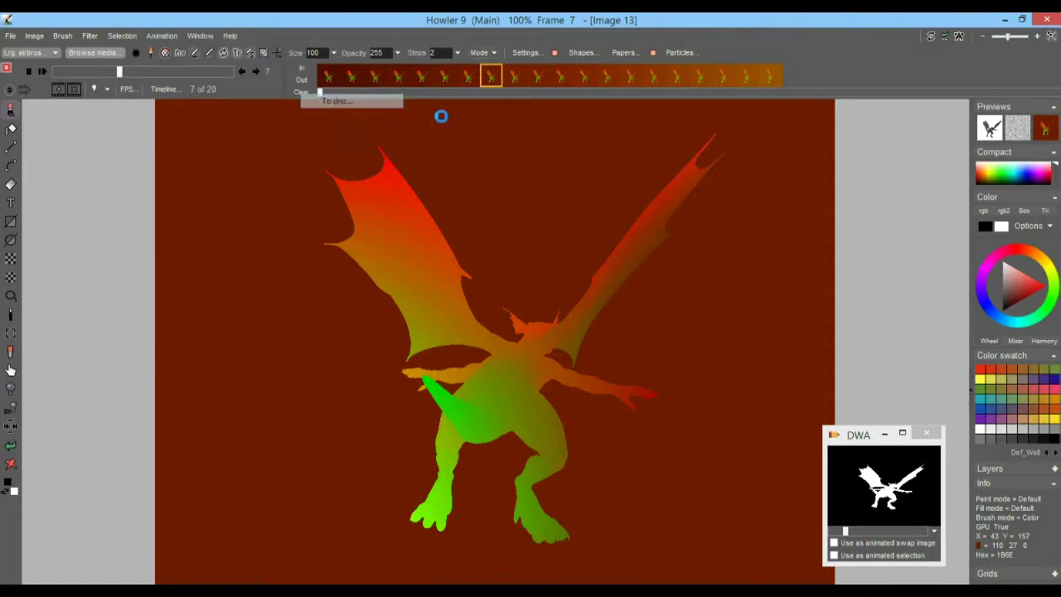
{"action": "left_click_drag", "start_coordinate": [817, 436], "coordinate": [78, 399]}
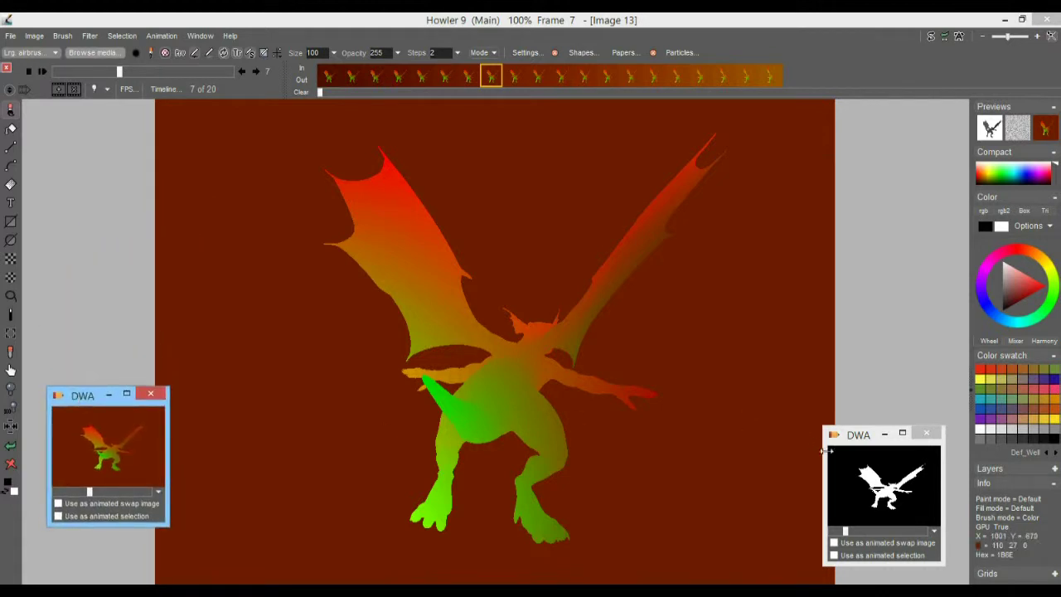
{"action": "left_click_drag", "start_coordinate": [851, 443], "coordinate": [857, 415]}
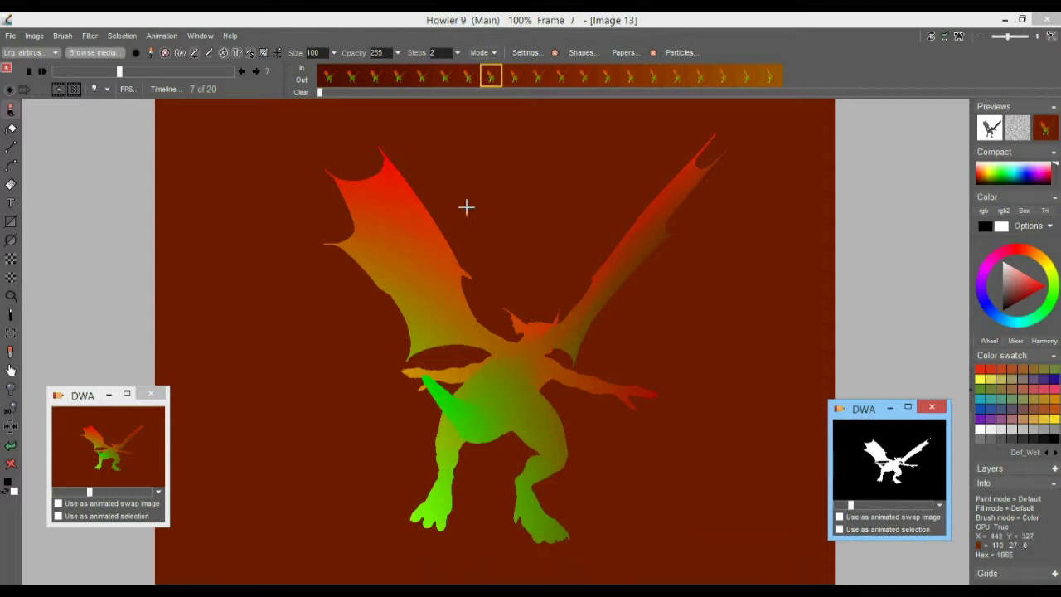
- Restore the stored velocity animation, replace it with the stored dragon mask animation and go to frame 1
{"action": "double_click", "coordinate": [118, 432]}
{"action": "left_click", "coordinate": [557, 348]}
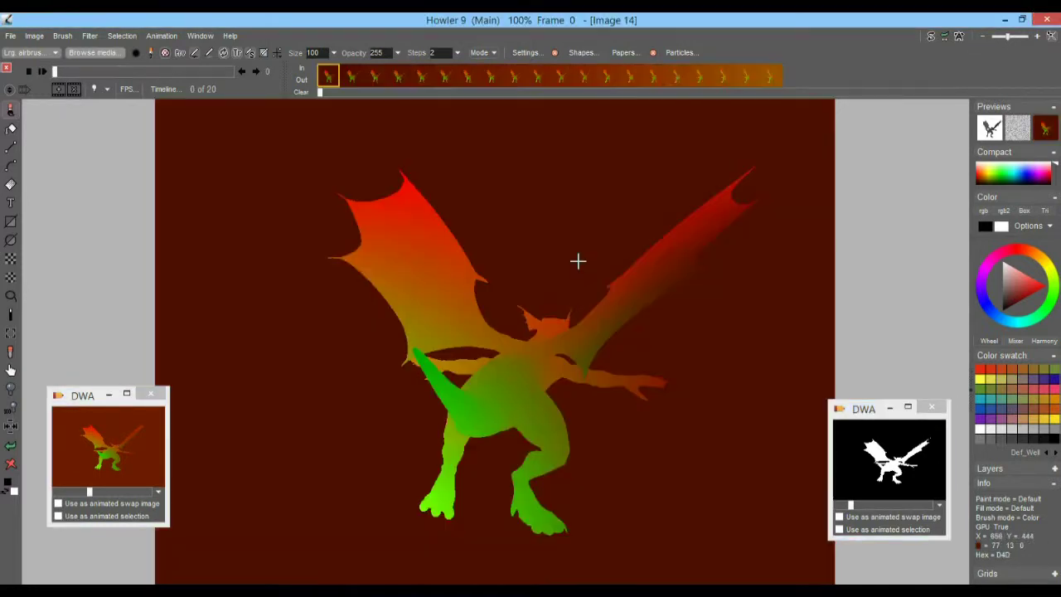
{"action": "left_click_drag", "start_coordinate": [354, 78], "coordinate": [378, 94]}
{"action": "double_click", "coordinate": [939, 446]}
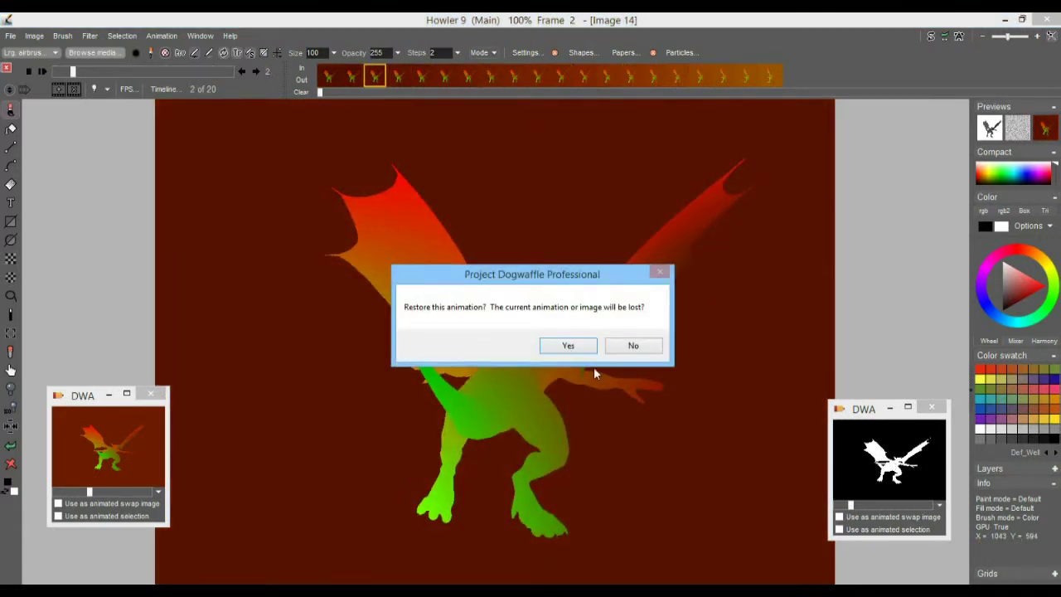
{"action": "left_click", "coordinate": [568, 348]}
{"action": "mouse_move", "coordinate": [371, 86]}
{"action": "left_mouse_down"}
{"action": "mouse_move", "coordinate": [646, 78]}
{"action": "mouse_move", "coordinate": [351, 78]}
{"action": "left_mouse_up"}
- Restore the stored velocity animation at frame 0 and scrub the mask's DWA preview to a later frame
{"action": "double_click", "coordinate": [114, 428]}
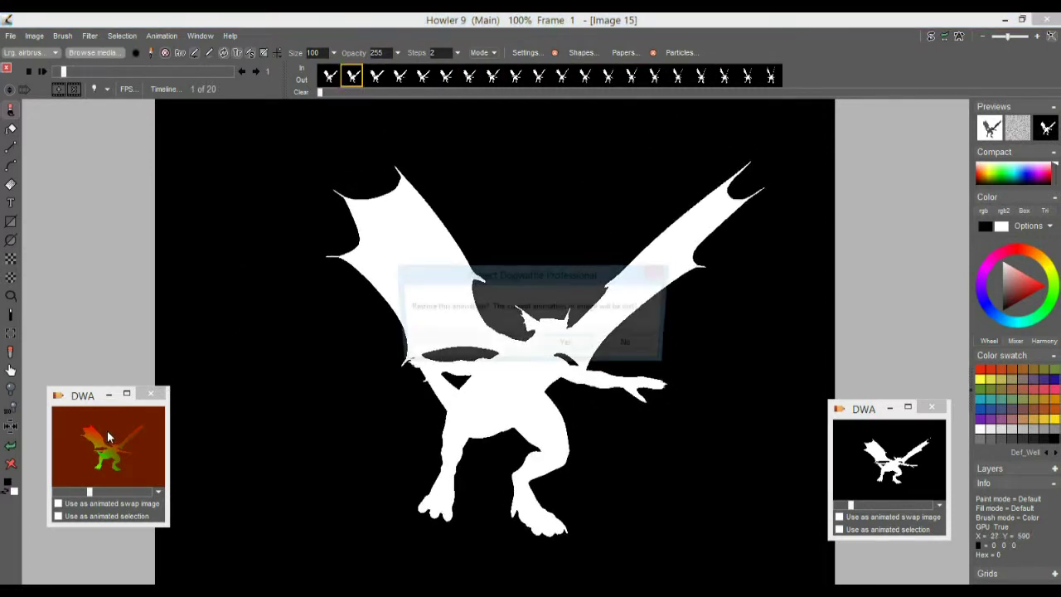
{"action": "left_click", "coordinate": [567, 347]}
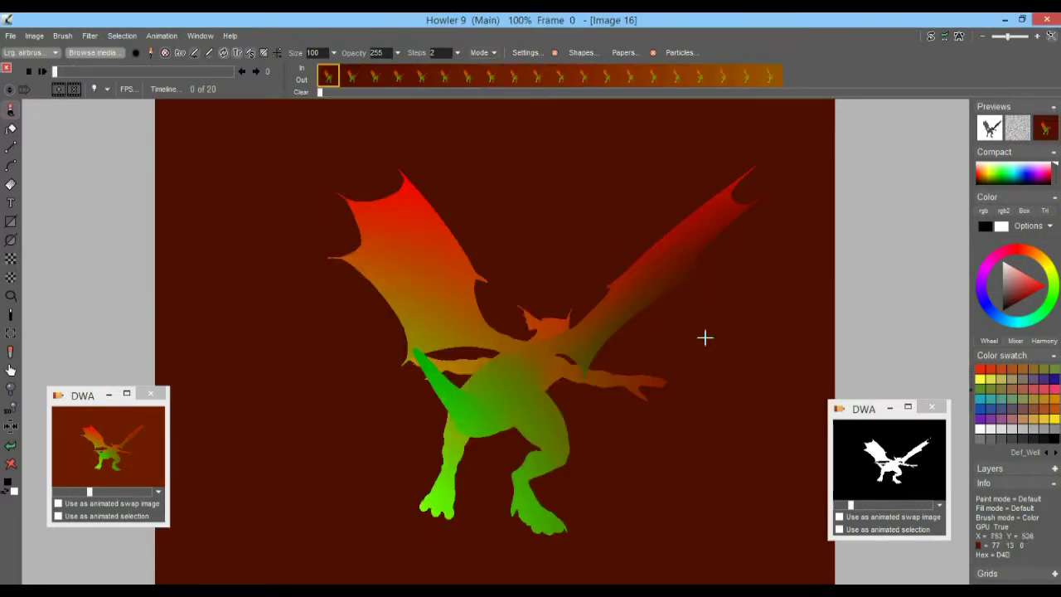
{"action": "left_click_drag", "start_coordinate": [862, 412], "coordinate": [857, 338]}
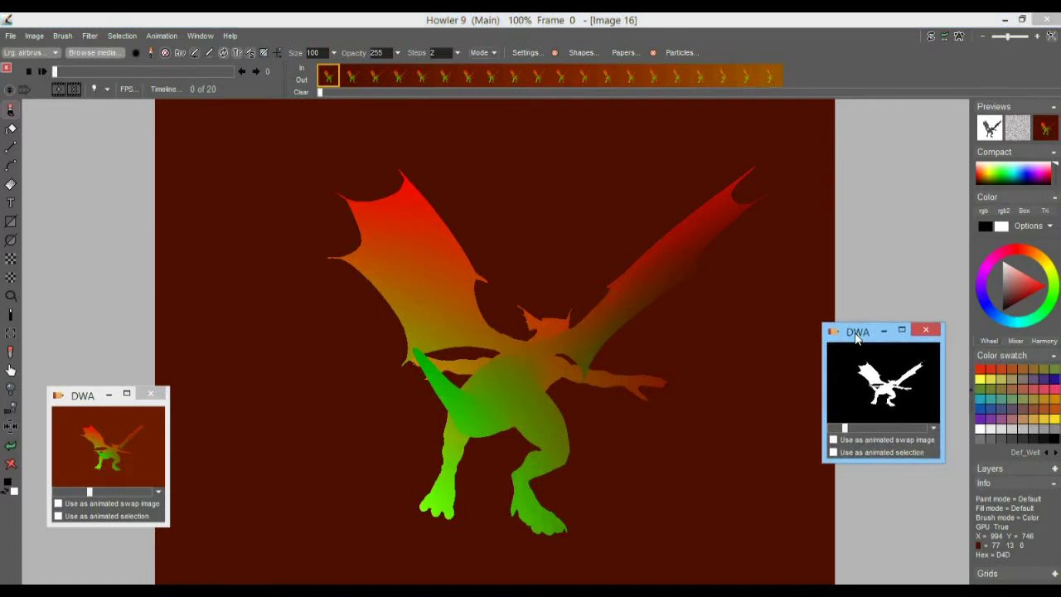
{"action": "left_click_drag", "start_coordinate": [850, 428], "coordinate": [901, 437]}
{"action": "mouse_move", "coordinate": [338, 77]}
{"action": "left_mouse_down"}
{"action": "mouse_move", "coordinate": [739, 71]}
{"action": "mouse_move", "coordinate": [323, 80]}
{"action": "left_mouse_up"}
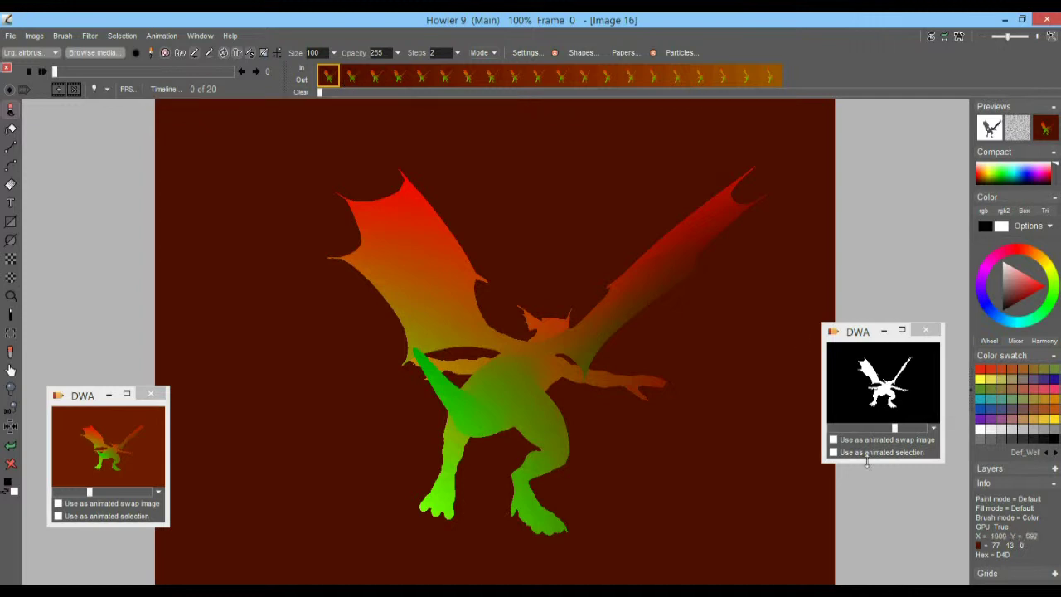
{"action": "left_click_drag", "start_coordinate": [849, 340], "coordinate": [855, 404]}
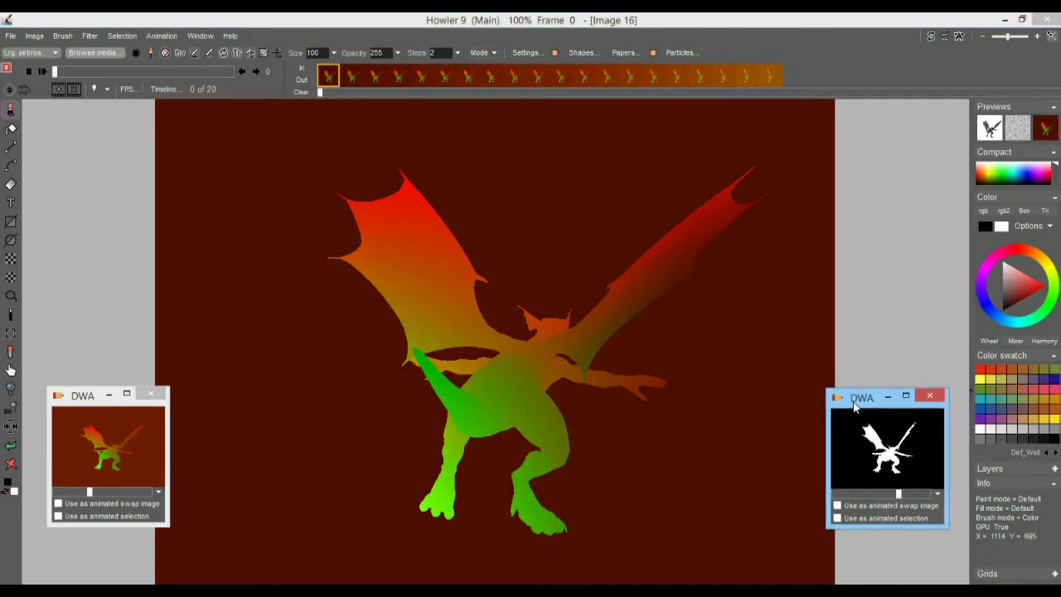
{"action": "mouse_move", "coordinate": [325, 75]}
{"action": "left_mouse_down"}
{"action": "mouse_move", "coordinate": [561, 76]}
{"action": "mouse_move", "coordinate": [330, 76]}
{"action": "left_mouse_up"}
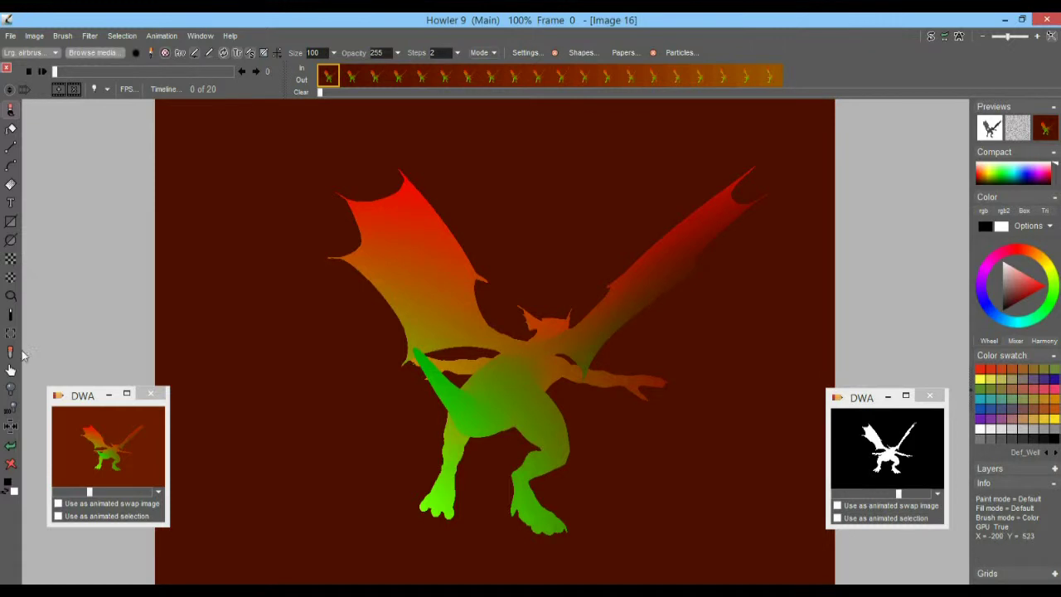
- Draw an elliptical selection around the dragon's body on frame 0 and go to frame 5 with it active
{"action": "left_click", "coordinate": [11, 277]}
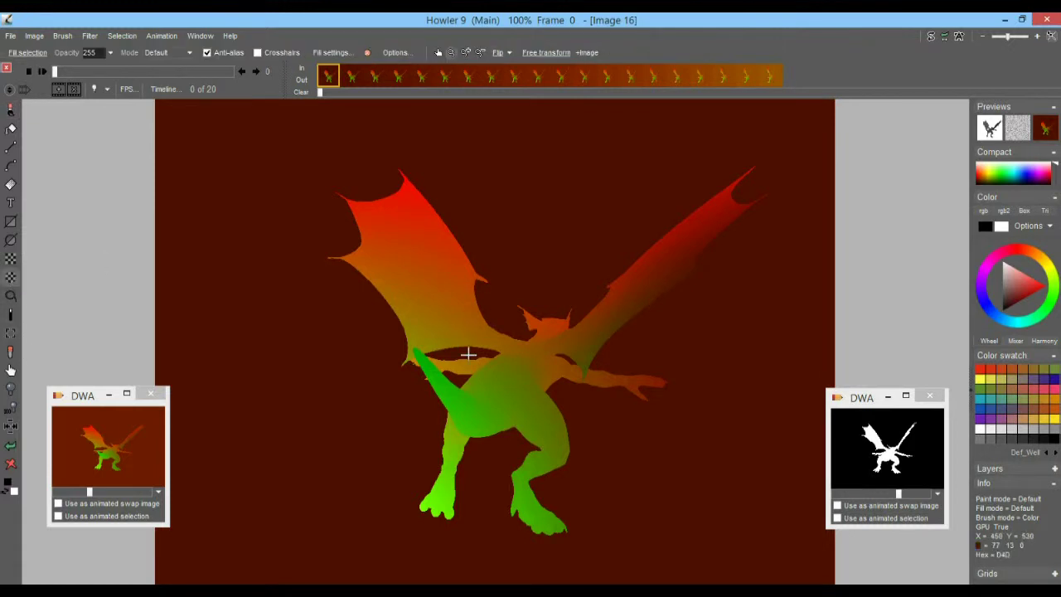
{"action": "left_click_drag", "start_coordinate": [503, 355], "coordinate": [614, 205]}
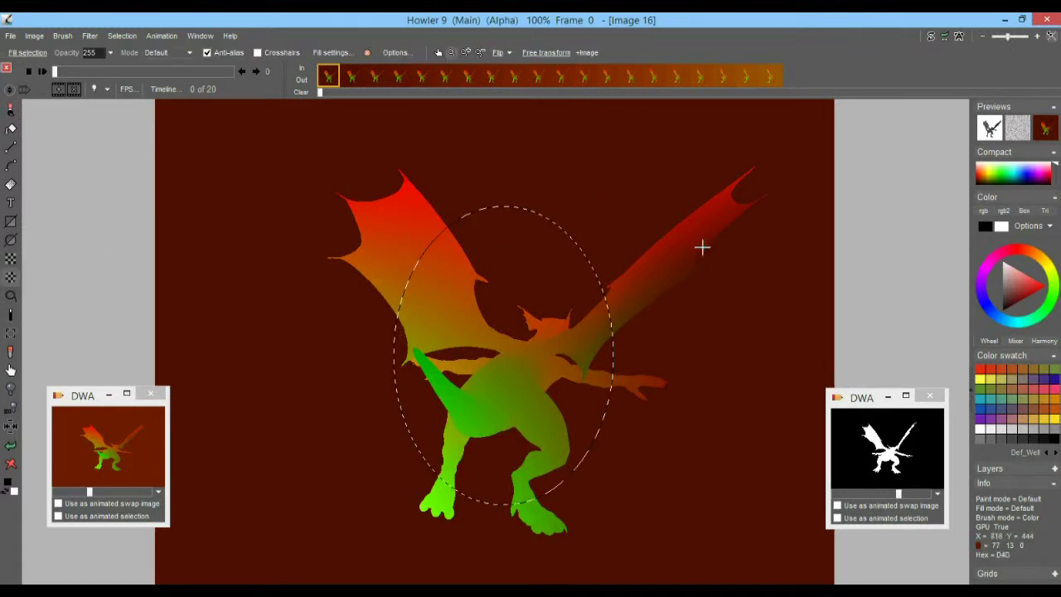
{"action": "left_click", "coordinate": [349, 77]}
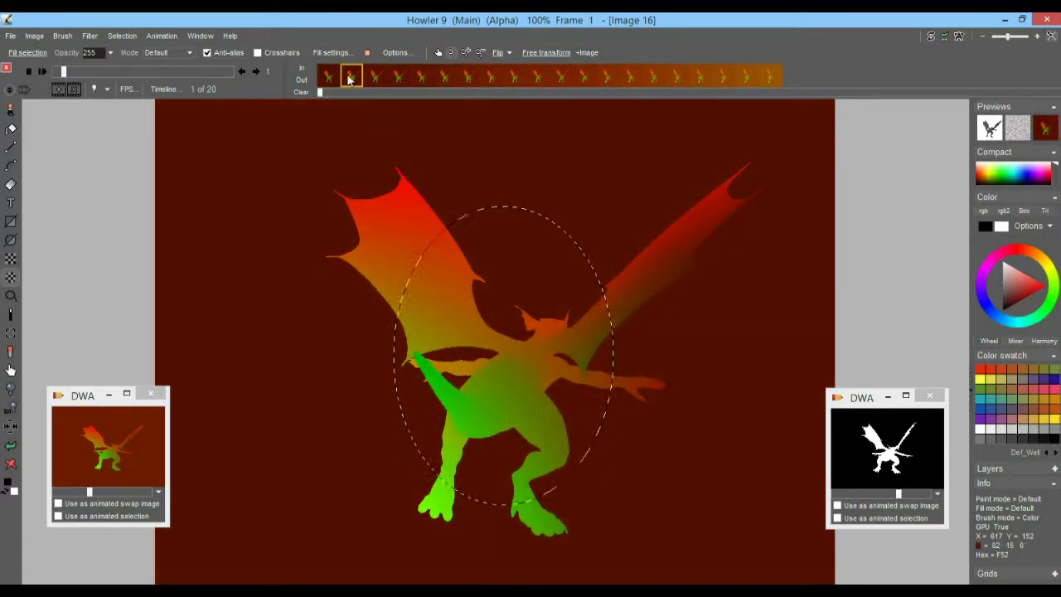
{"action": "left_click", "coordinate": [440, 77]}
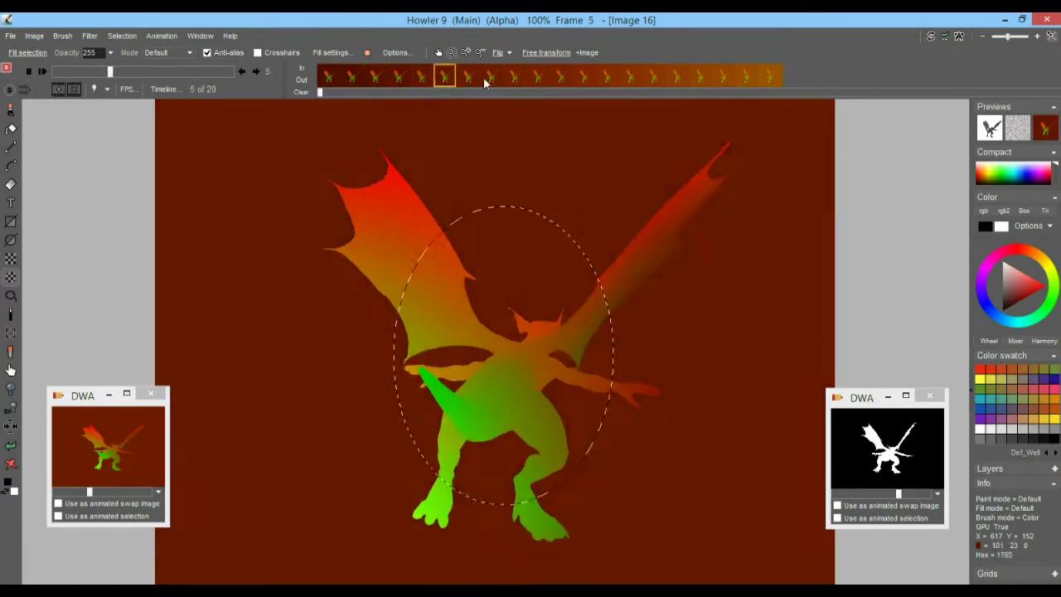
- On frame 0, magic-wand the plain background around the dragon and invert the alpha so the dragon is selected
{"action": "left_click", "coordinate": [467, 76]}
{"action": "left_click", "coordinate": [336, 75]}
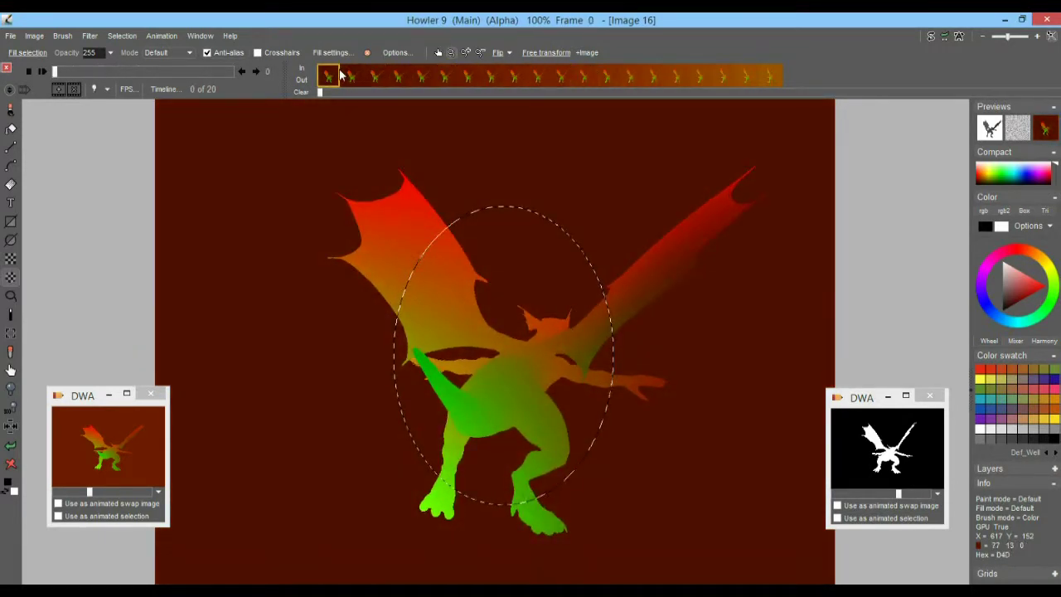
{"action": "left_click", "coordinate": [13, 315]}
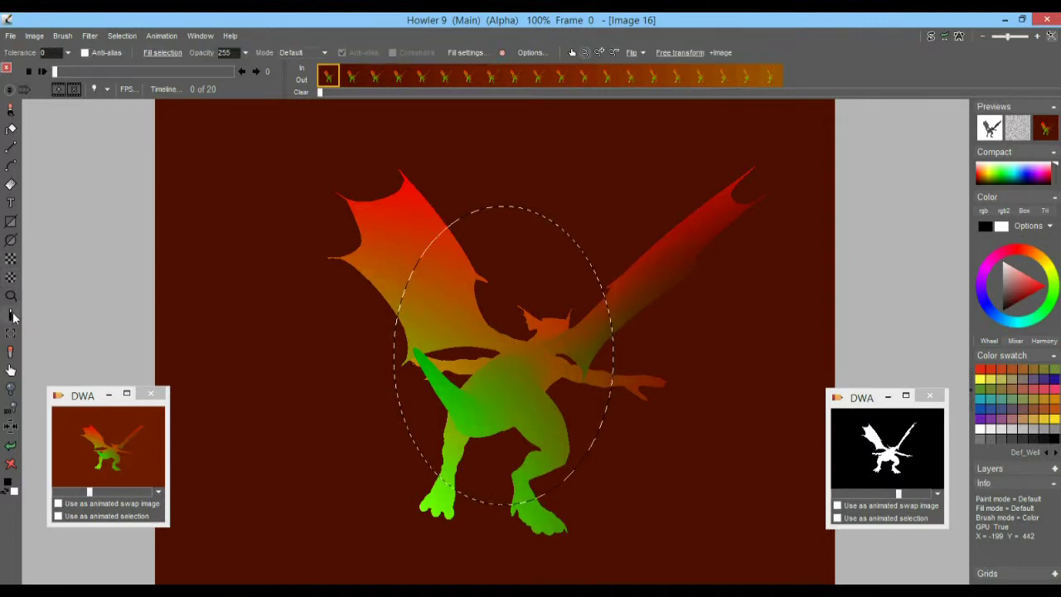
{"action": "left_click", "coordinate": [287, 197]}
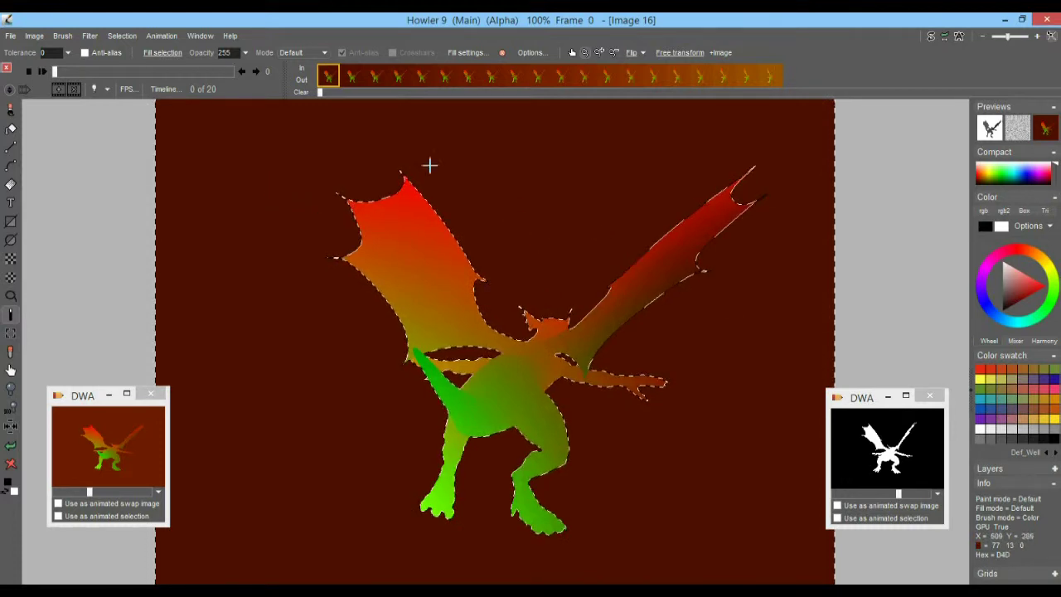
{"action": "left_click", "coordinate": [124, 37]}
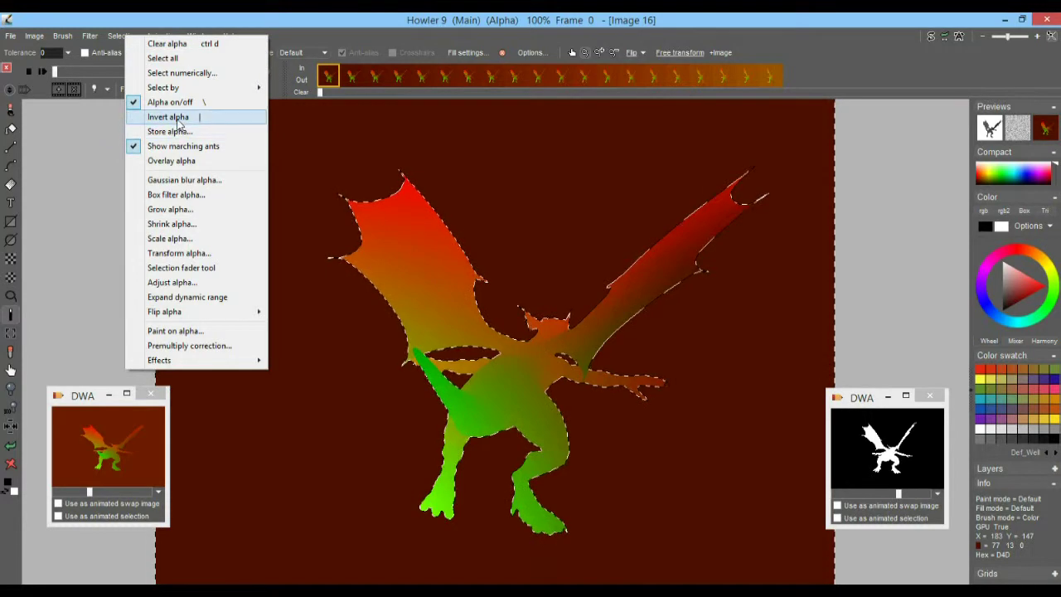
{"action": "left_click", "coordinate": [177, 121]}
- Store the dragon selection as an alpha and place its window above the velocity animation's DWA window
{"action": "left_click", "coordinate": [122, 37]}
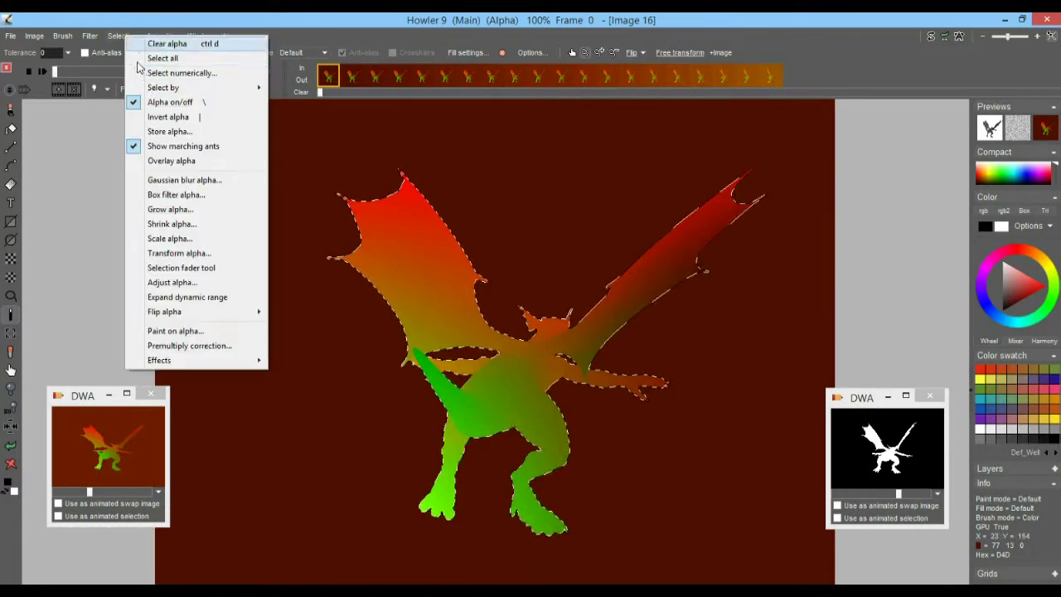
{"action": "left_click", "coordinate": [178, 131]}
{"action": "left_click_drag", "start_coordinate": [93, 383], "coordinate": [80, 171]}
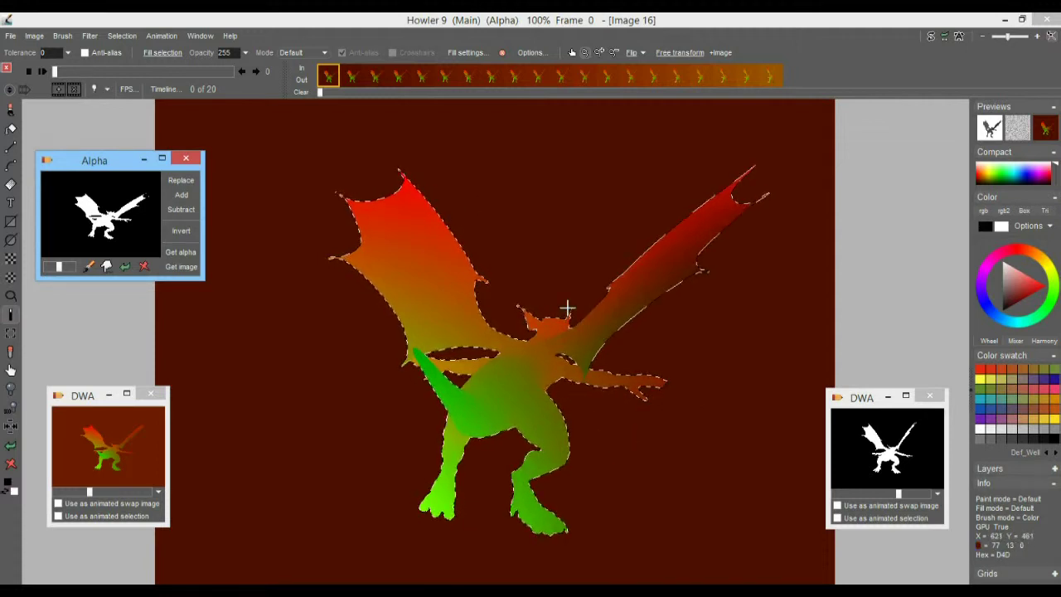
- Enlarge the mask's DWA window, use it as the animated selection and go to frame 10
{"action": "left_click_drag", "start_coordinate": [340, 80], "coordinate": [467, 76]}
{"action": "left_click_drag", "start_coordinate": [870, 398], "coordinate": [861, 256]}
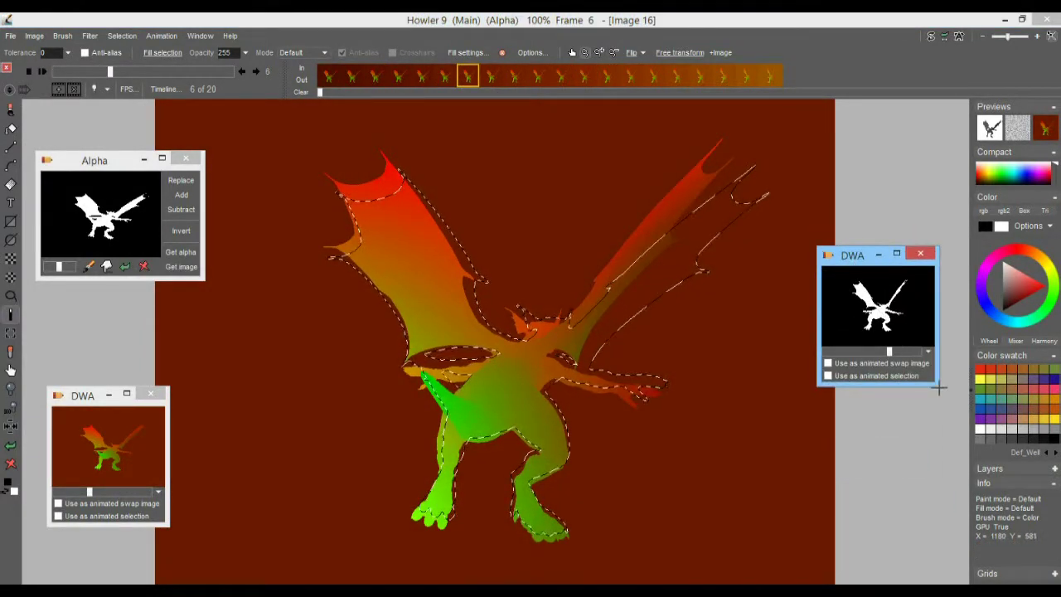
{"action": "left_click_drag", "start_coordinate": [939, 386], "coordinate": [962, 406]}
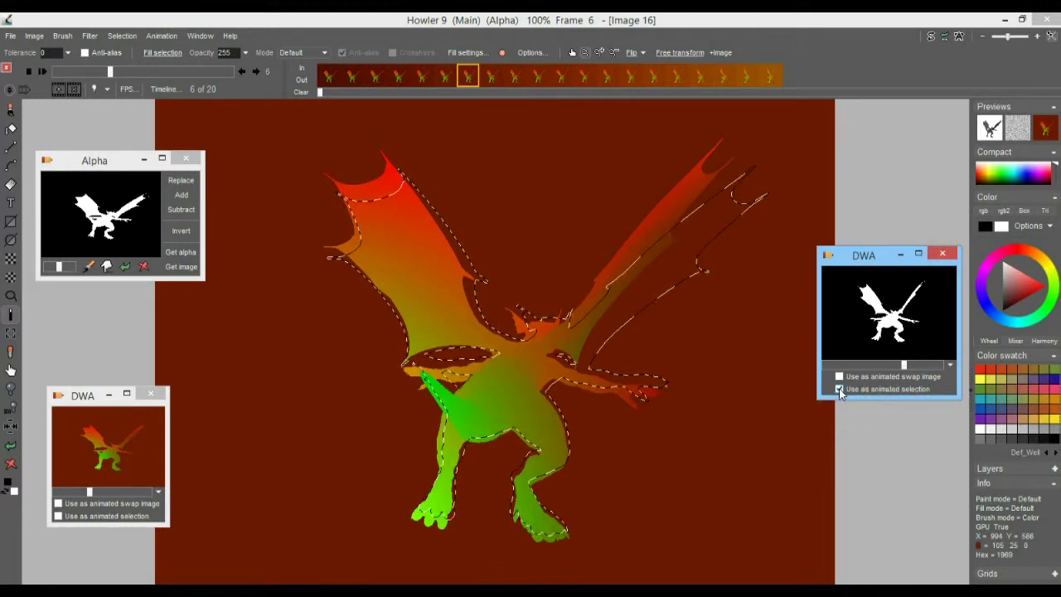
{"action": "left_click", "coordinate": [147, 74]}
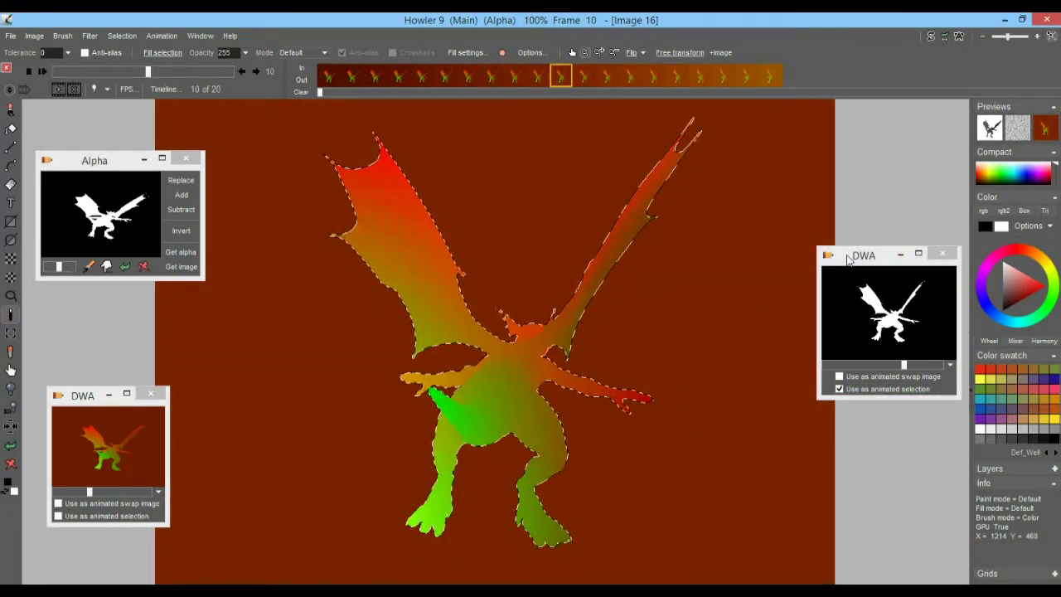
{"action": "left_click_drag", "start_coordinate": [814, 246], "coordinate": [789, 233]}
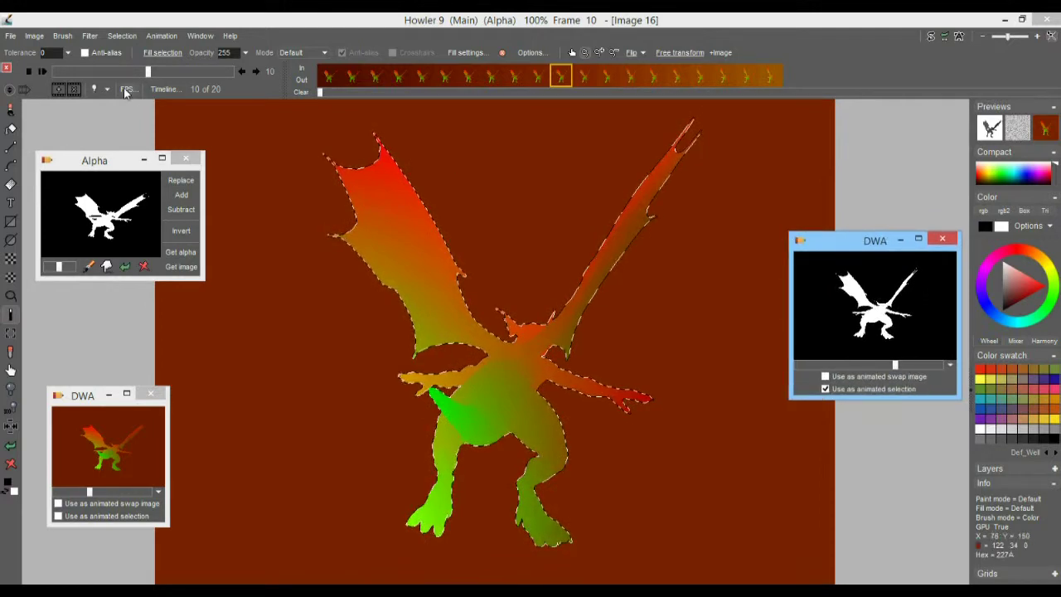
- Return to frame 0, close the stored Alpha window and move the velocity animation's DWA window up into its place
{"action": "left_click", "coordinate": [101, 71]}
{"action": "left_click_drag", "start_coordinate": [100, 71], "coordinate": [47, 86]}
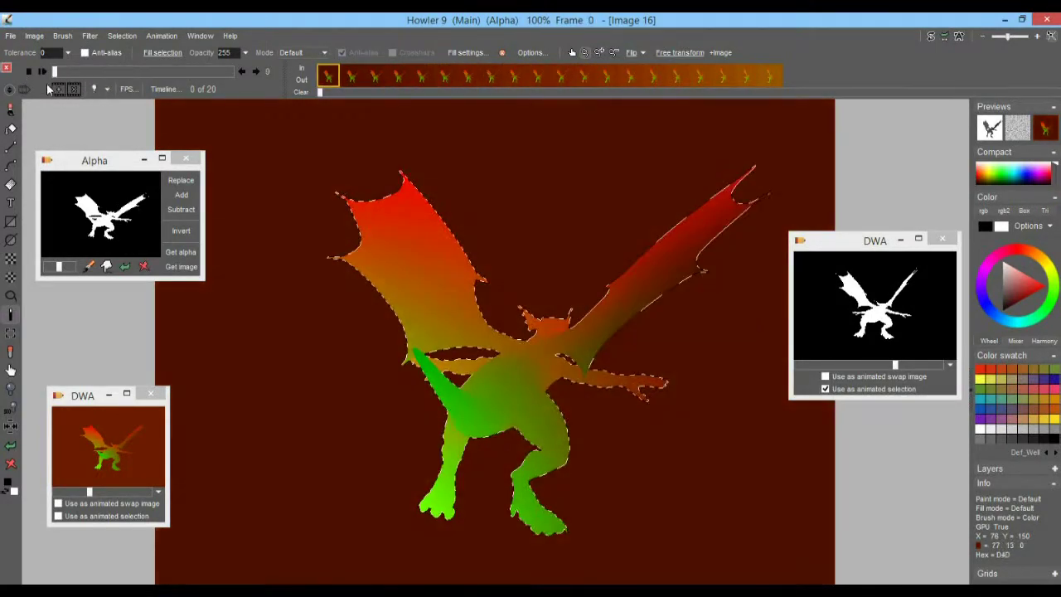
{"action": "left_click", "coordinate": [189, 159]}
{"action": "left_click_drag", "start_coordinate": [87, 396], "coordinate": [86, 218]}
{"action": "mouse_move", "coordinate": [56, 72]}
{"action": "left_mouse_down"}
{"action": "mouse_move", "coordinate": [234, 73]}
{"action": "mouse_move", "coordinate": [46, 71]}
{"action": "mouse_move", "coordinate": [174, 72]}
{"action": "mouse_move", "coordinate": [58, 67]}
{"action": "left_mouse_up"}
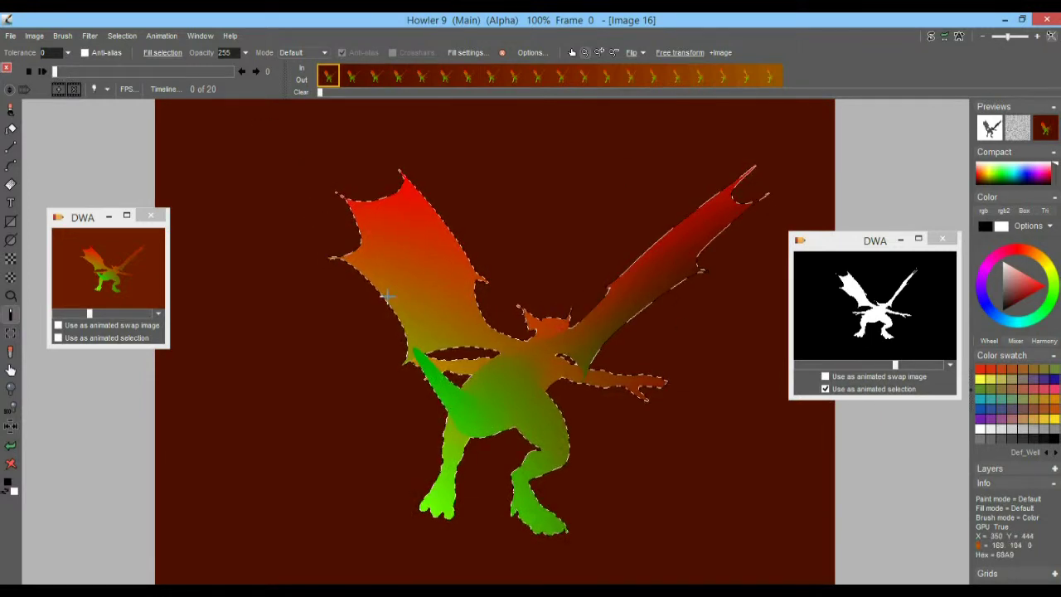
- Start saving the animation as an image sequence and create and open a folder named again inside F2
{"action": "left_click", "coordinate": [164, 37]}
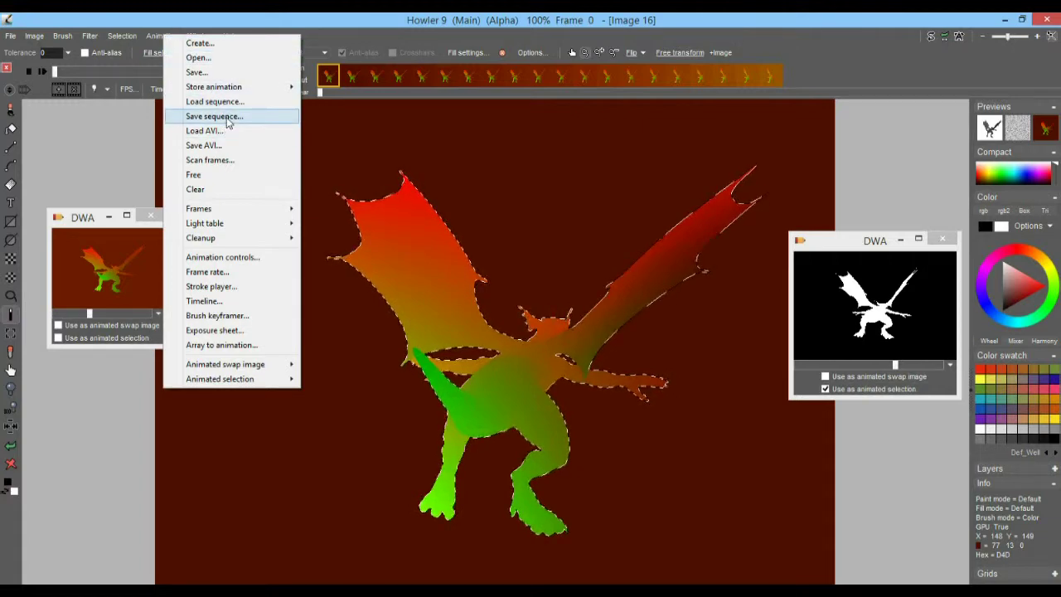
{"action": "left_click", "coordinate": [228, 117]}
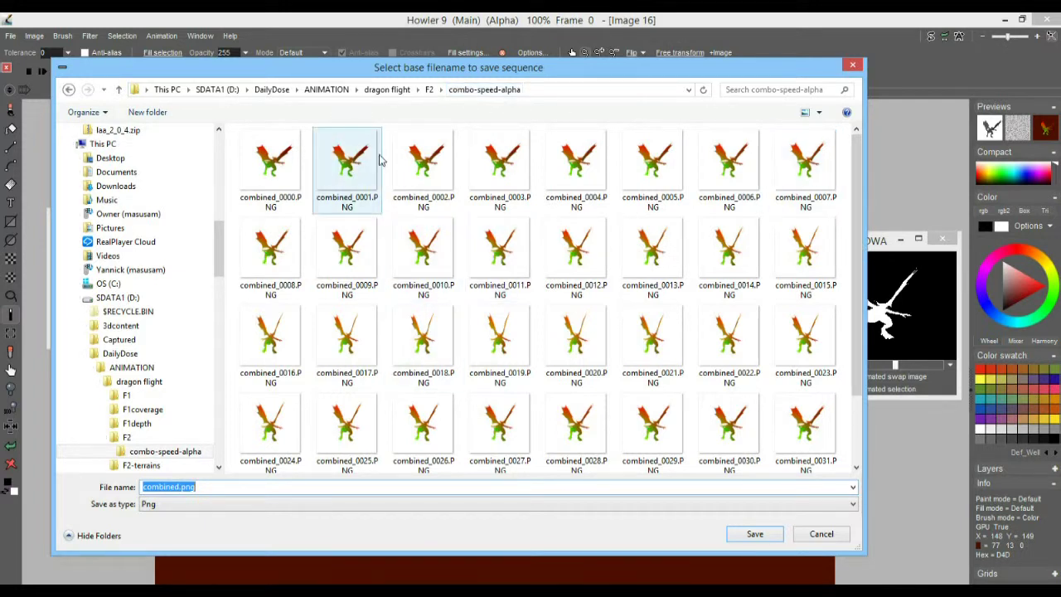
{"action": "left_click", "coordinate": [428, 89]}
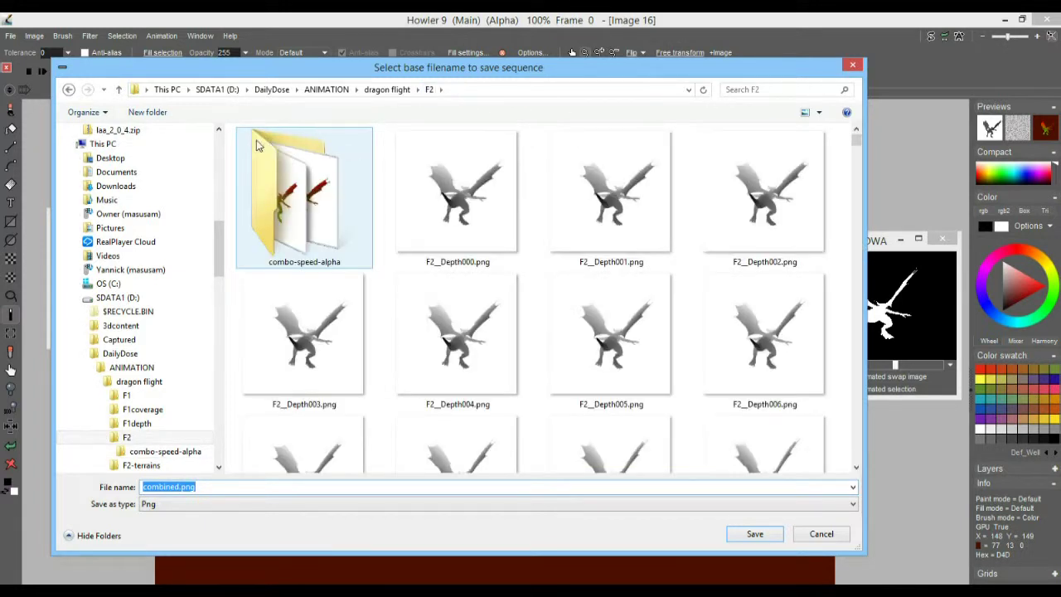
{"action": "left_click", "coordinate": [147, 112]}
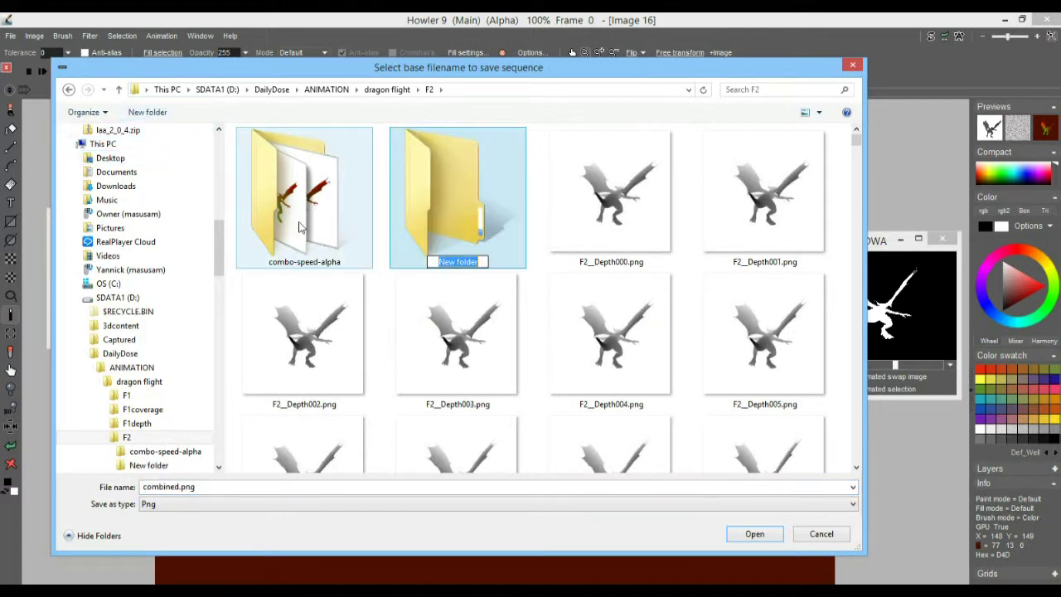
{"action": "type", "text": "again"}
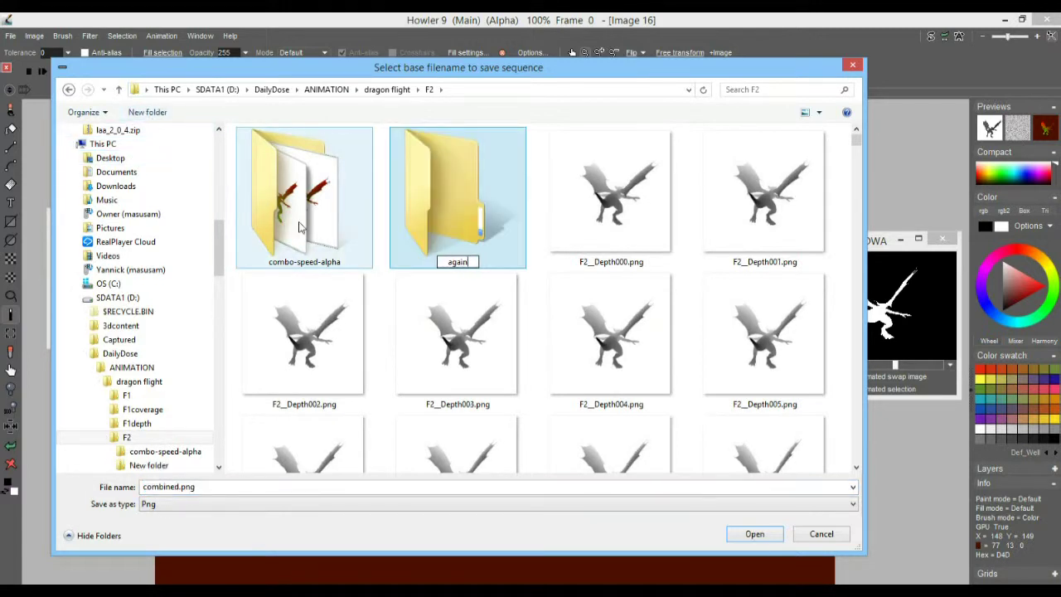
{"action": "key", "text": "Return"}
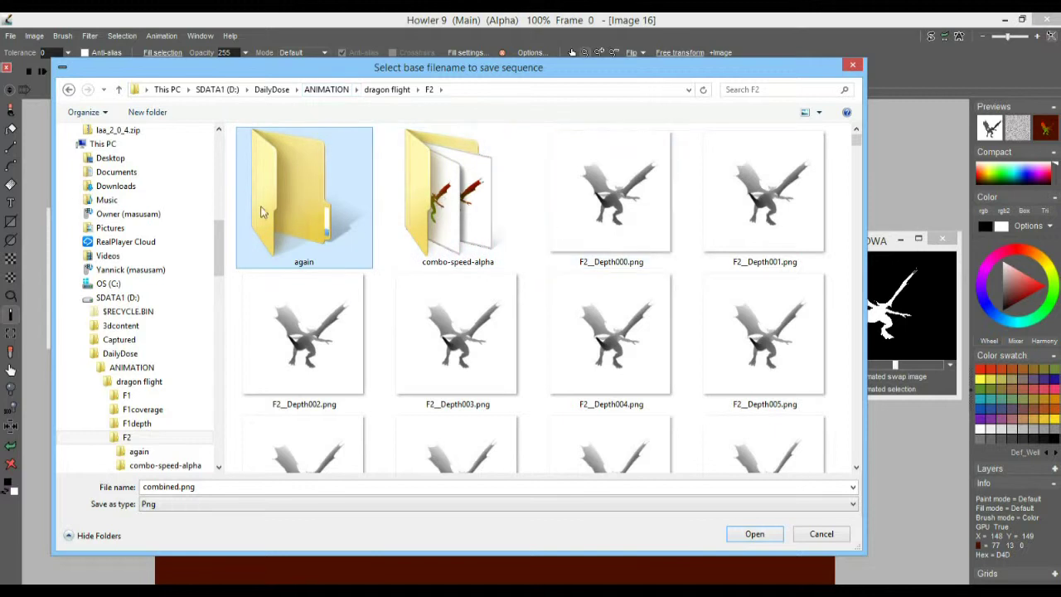
{"action": "double_click", "coordinate": [264, 201]}
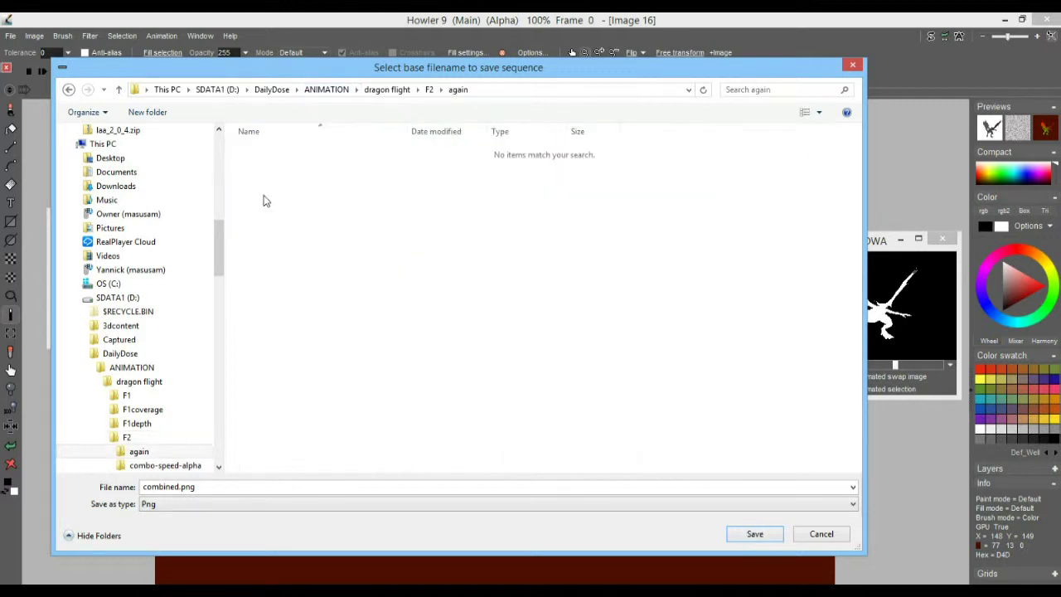
- Save the PNG sequence with the base filename combo-velovity-and-mask
{"action": "double_click", "coordinate": [162, 487]}
{"action": "left_click", "coordinate": [186, 487]}
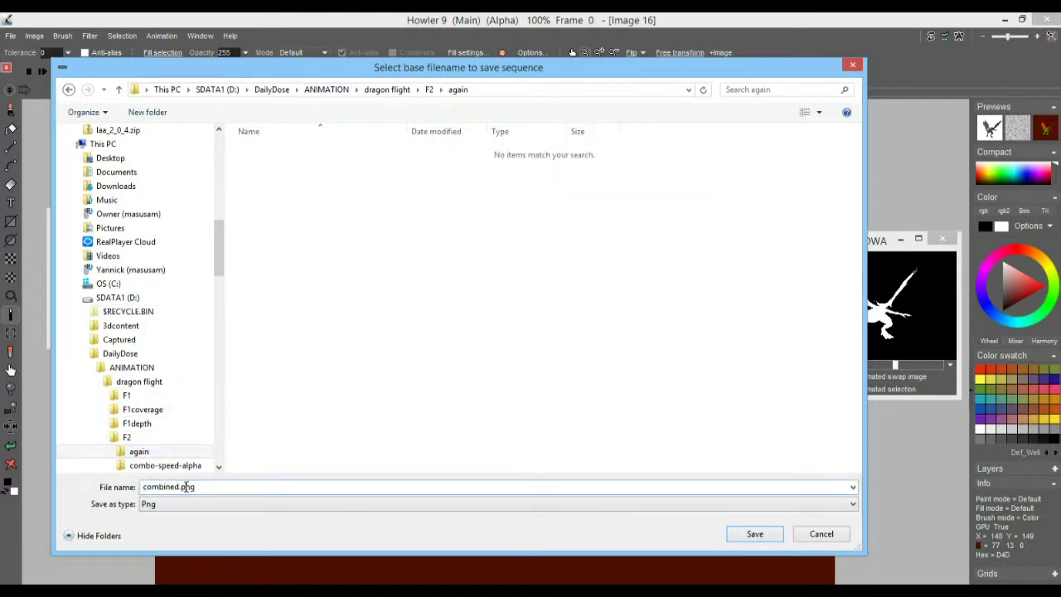
{"action": "left_click_drag", "start_coordinate": [179, 487], "coordinate": [117, 492]}
{"action": "type", "text": "combo-velocity-an"}
{"action": "type", "text": "mask"}
{"action": "left_click", "coordinate": [754, 535]}
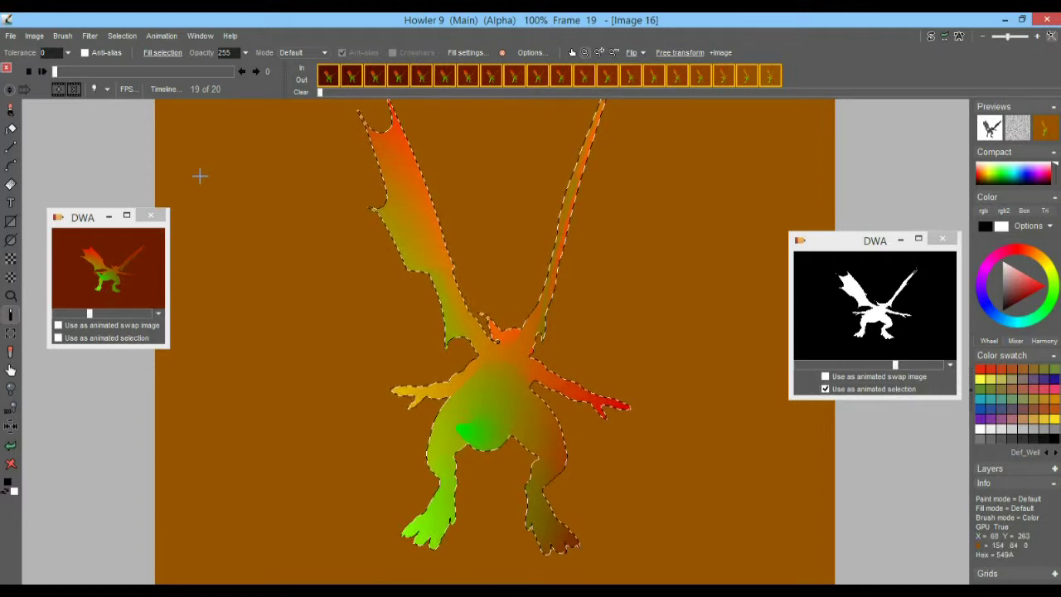
- Switch to File Explorer and open combo-velovity-and-mask_0002.PNG from the again folder in F2 in IrfanView
{"action": "key", "text": "alt+Tab"}
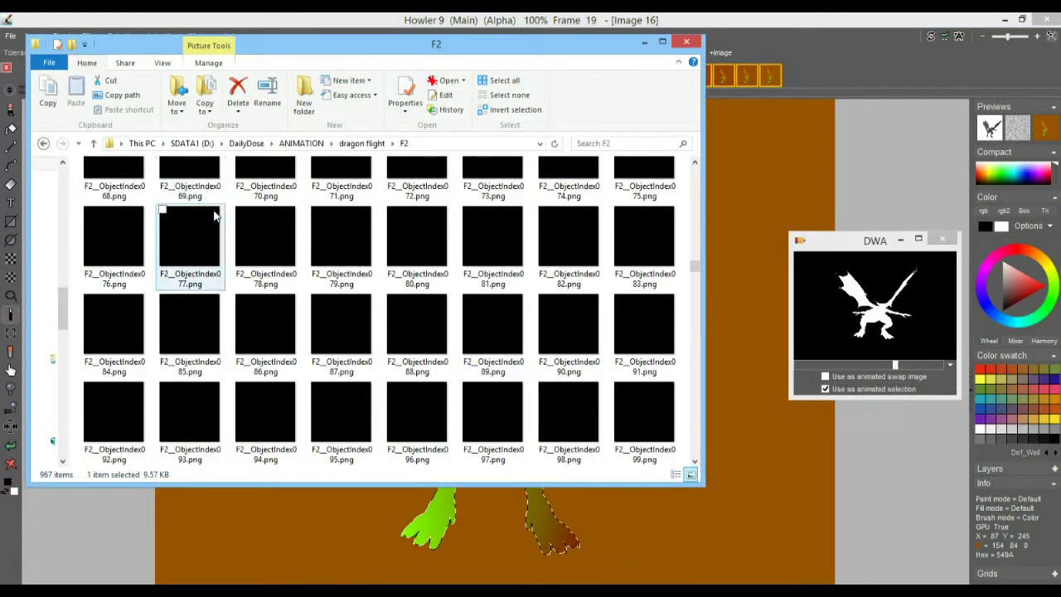
{"action": "left_click", "coordinate": [95, 144]}
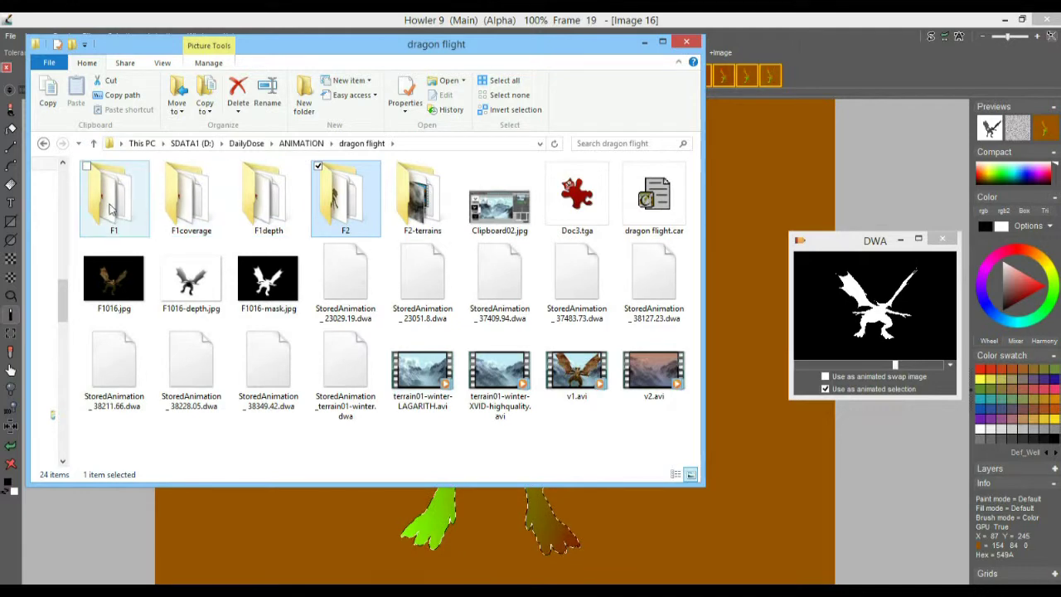
{"action": "double_click", "coordinate": [332, 199]}
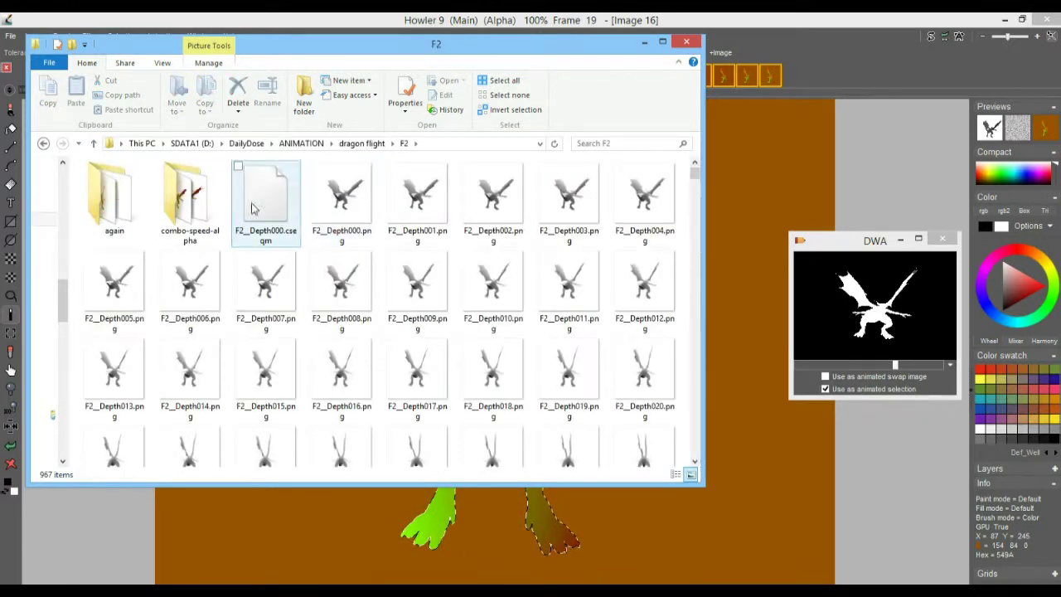
{"action": "left_click", "coordinate": [124, 199]}
{"action": "double_click", "coordinate": [124, 199]}
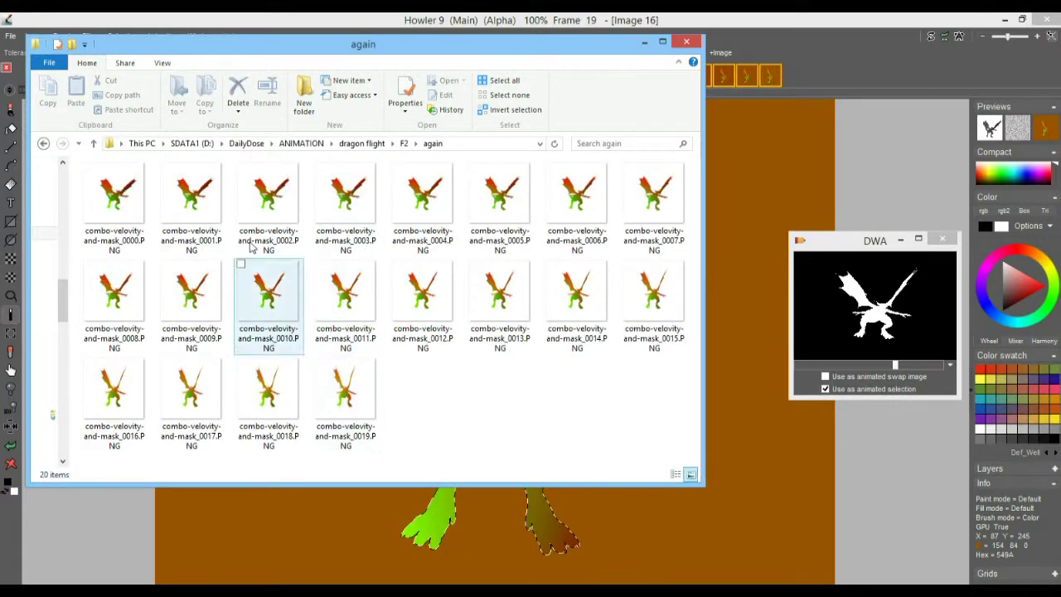
{"action": "left_click", "coordinate": [184, 207]}
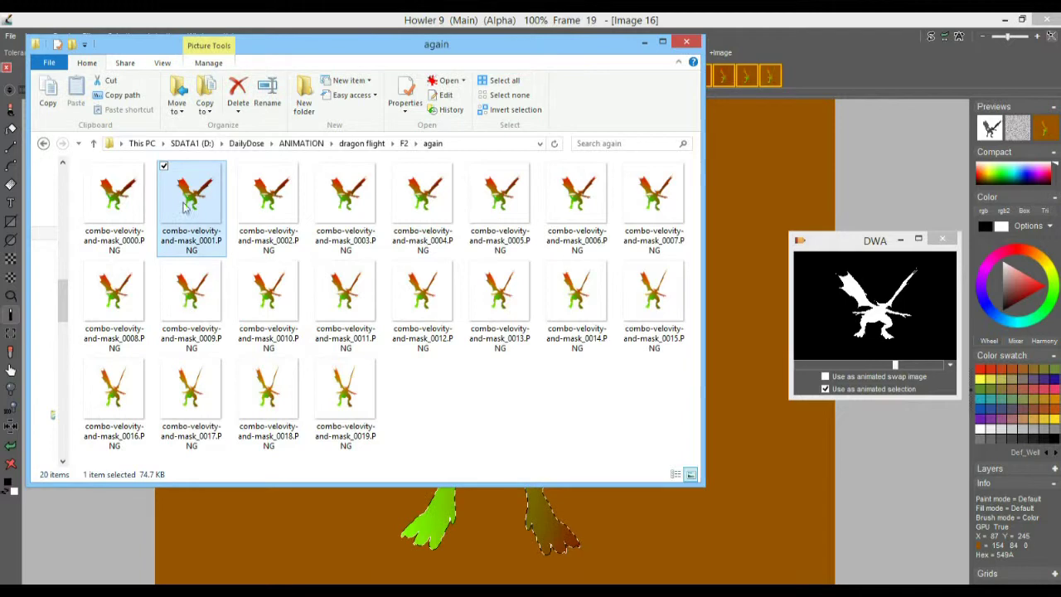
{"action": "left_click", "coordinate": [262, 209]}
{"action": "double_click", "coordinate": [263, 208]}
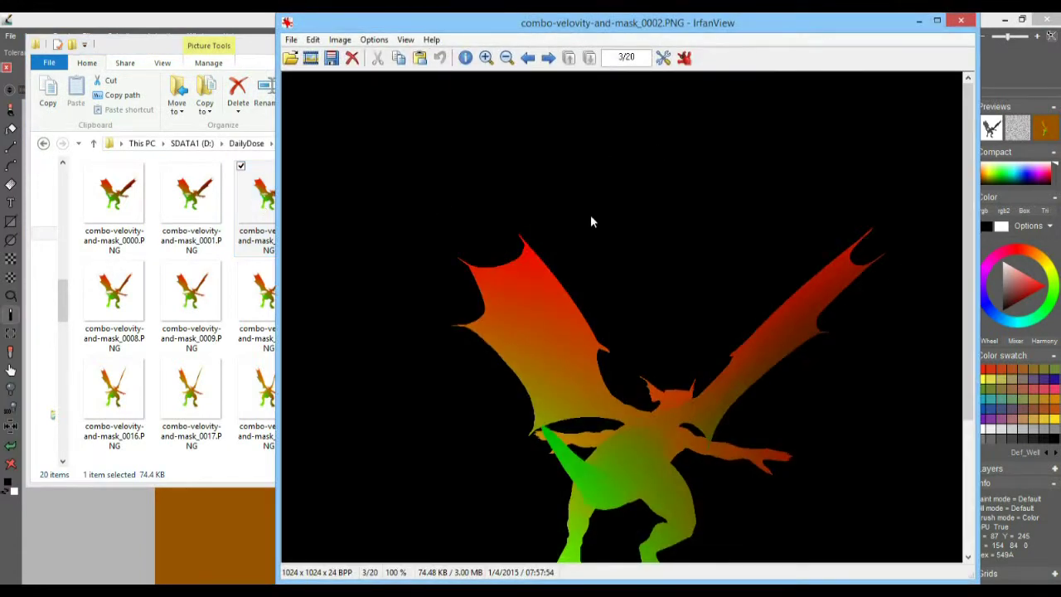
- Examine the original and current color depths in the frame's image properties, then close the viewer and return to Howler
{"action": "left_click", "coordinate": [342, 39]}
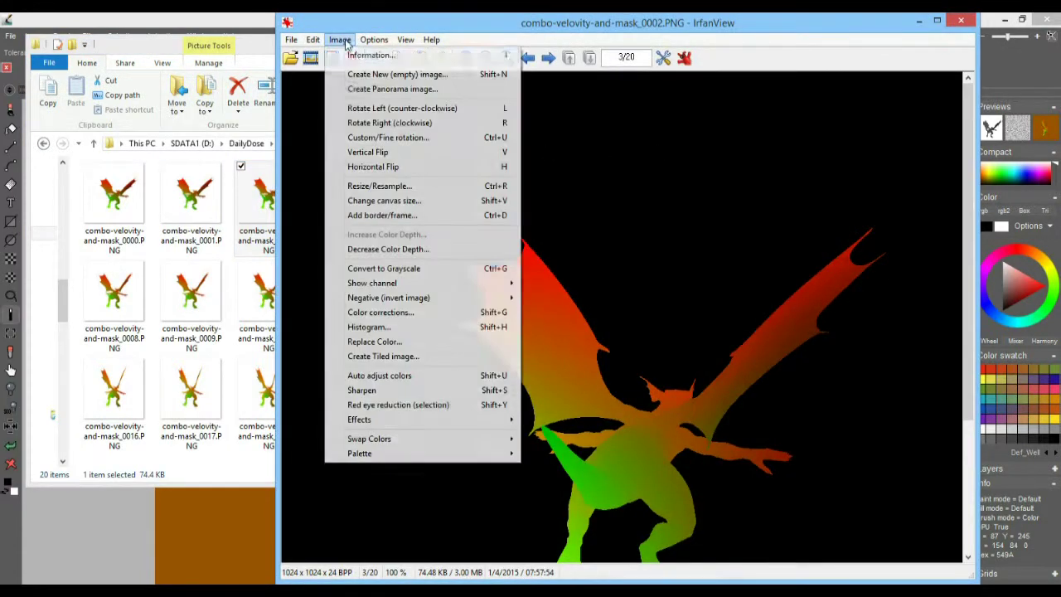
{"action": "left_click", "coordinate": [378, 55]}
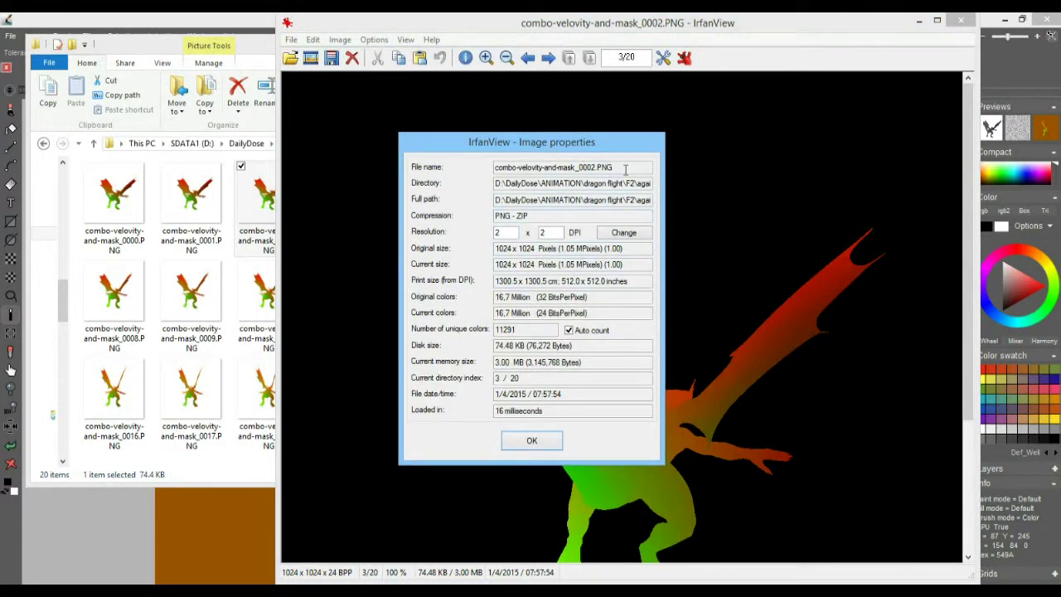
{"action": "left_click_drag", "start_coordinate": [534, 297], "coordinate": [608, 295]}
{"action": "left_click_drag", "start_coordinate": [528, 312], "coordinate": [593, 313]}
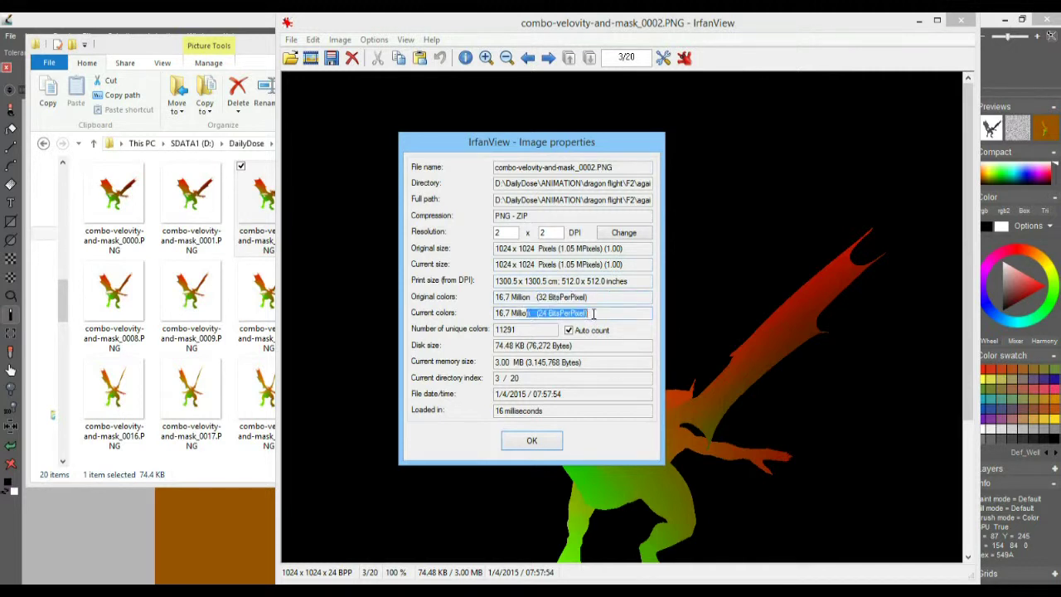
{"action": "left_click", "coordinate": [542, 296]}
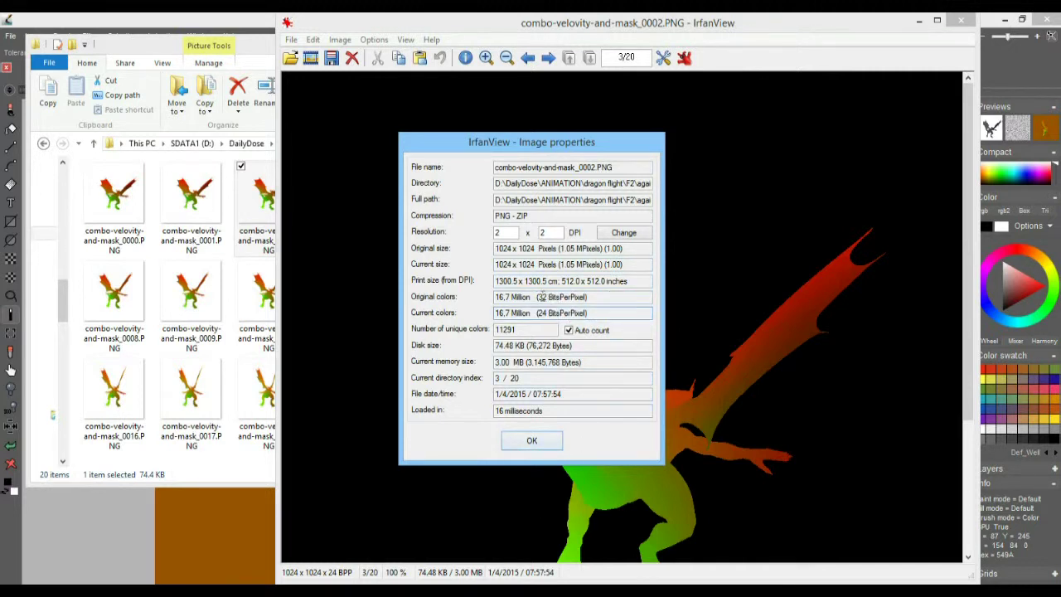
{"action": "left_click", "coordinate": [559, 442]}
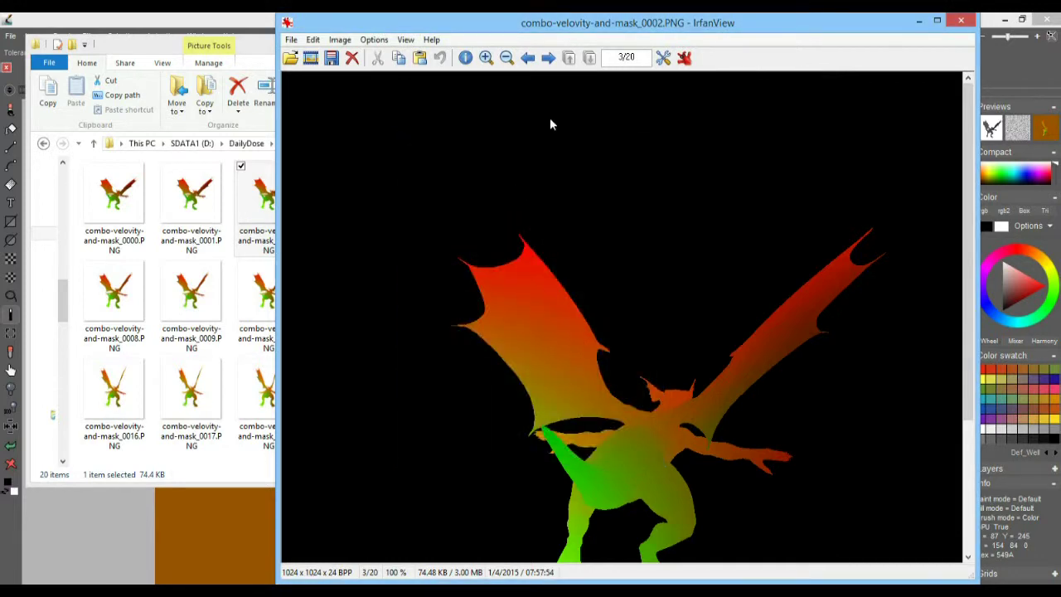
{"action": "left_click", "coordinate": [960, 20]}
{"action": "left_click", "coordinate": [585, 19]}
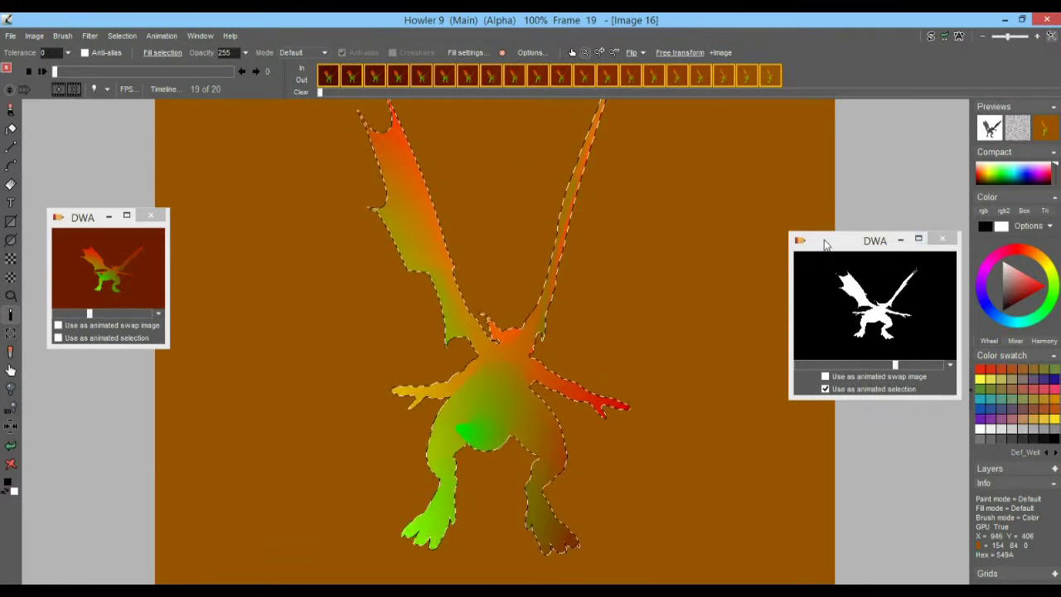
- Shrink the mask's DWA window with the velocity's DWA window below it, and turn off the mask's use as animated selection
{"action": "left_click_drag", "start_coordinate": [787, 230], "coordinate": [849, 277]}
{"action": "left_click_drag", "start_coordinate": [79, 217], "coordinate": [905, 453]}
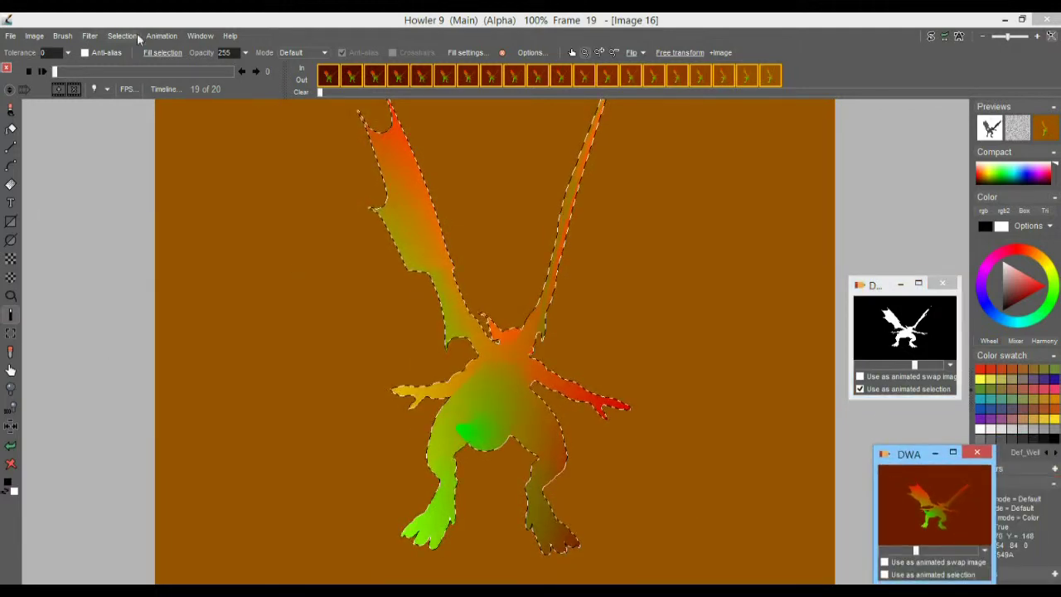
{"action": "left_click", "coordinate": [862, 389]}
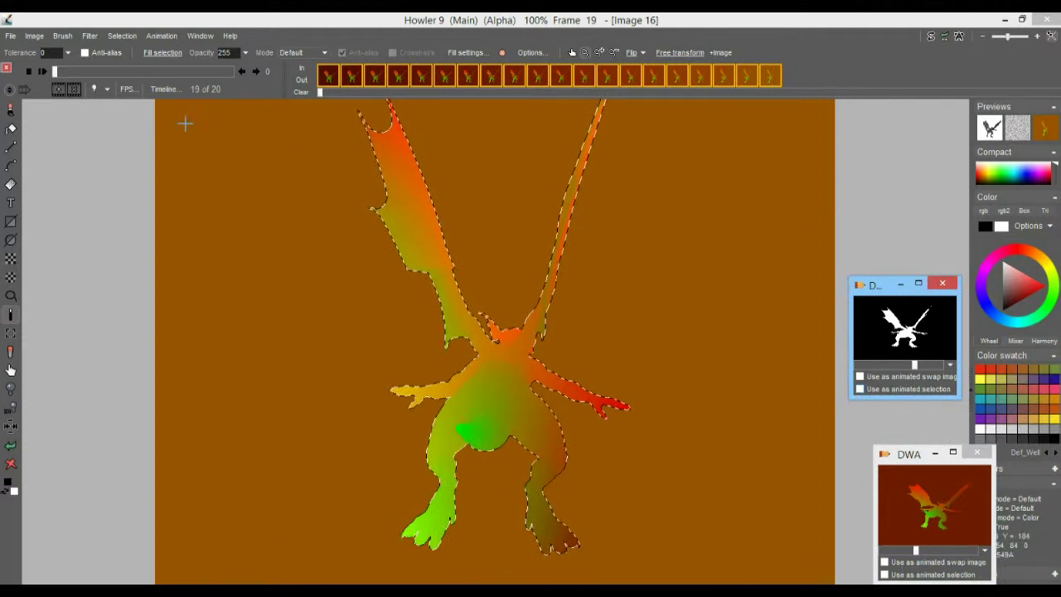
- Clear the alpha selection and free the current 20-frame animation from memory
{"action": "left_click", "coordinate": [120, 36]}
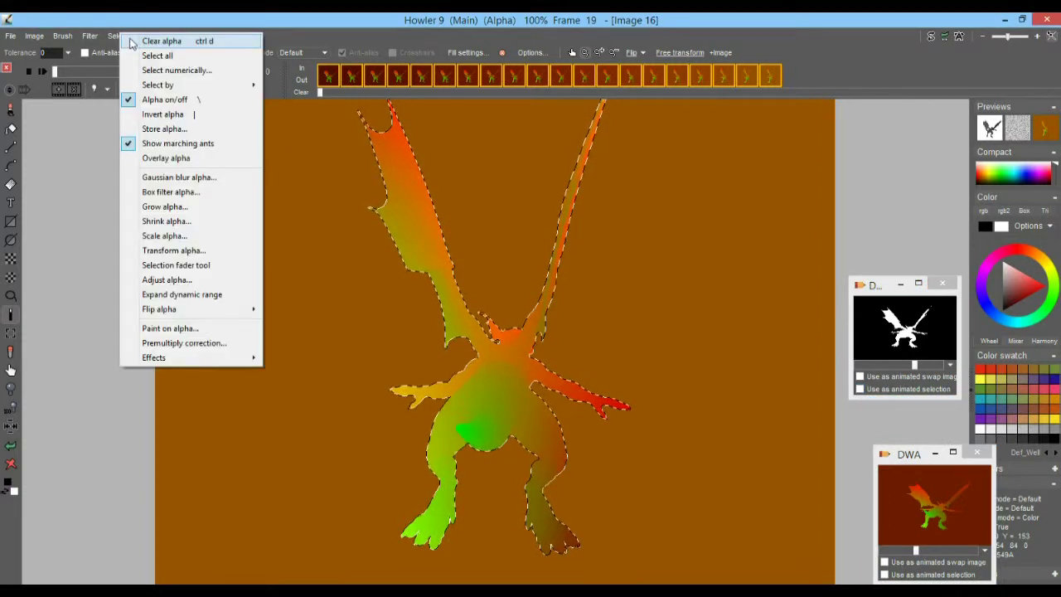
{"action": "left_click", "coordinate": [131, 40]}
{"action": "left_click", "coordinate": [158, 35]}
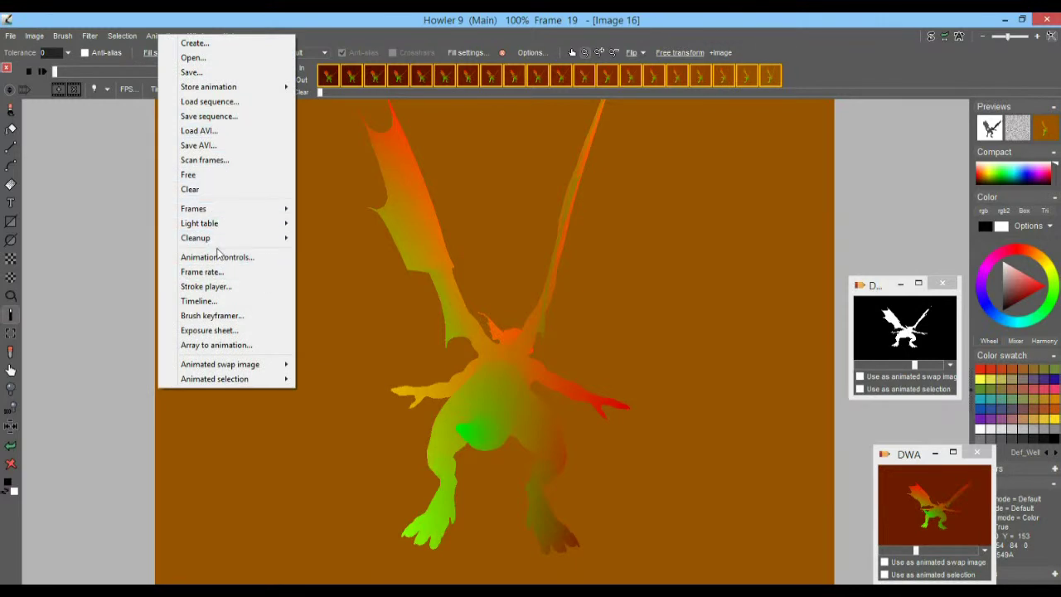
{"action": "left_click", "coordinate": [192, 174]}
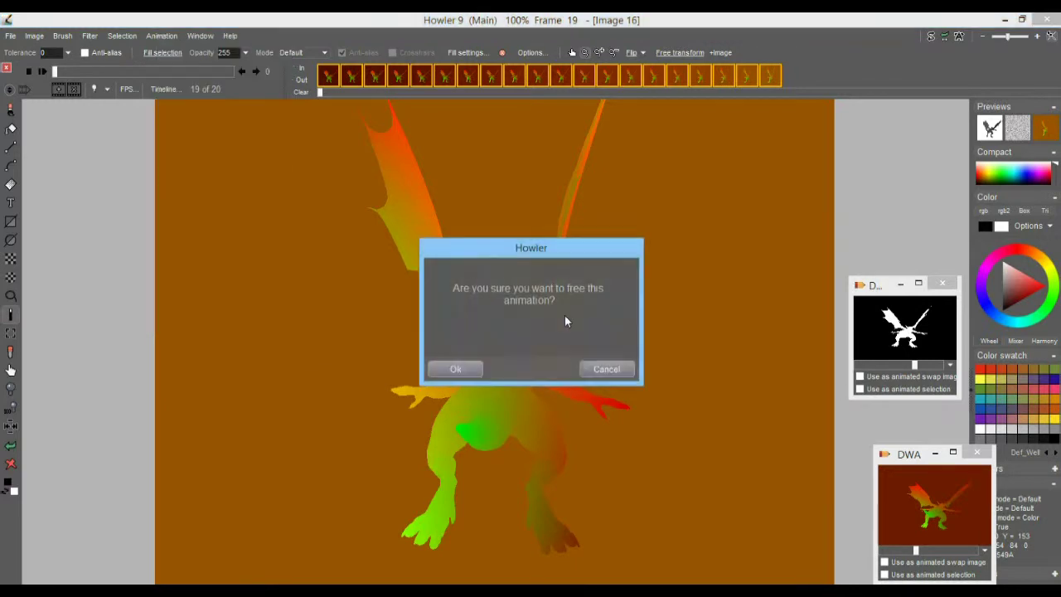
{"action": "left_click", "coordinate": [460, 369]}
- Close the current document and create a new blank 800 x 600 Super VGA image
{"action": "left_click", "coordinate": [11, 38]}
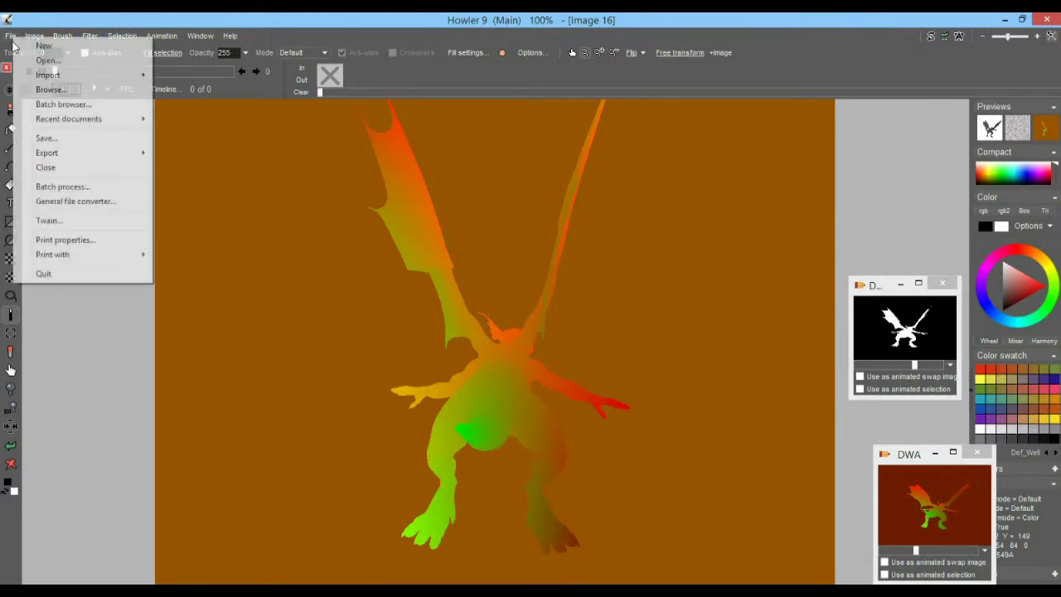
{"action": "left_click", "coordinate": [41, 46]}
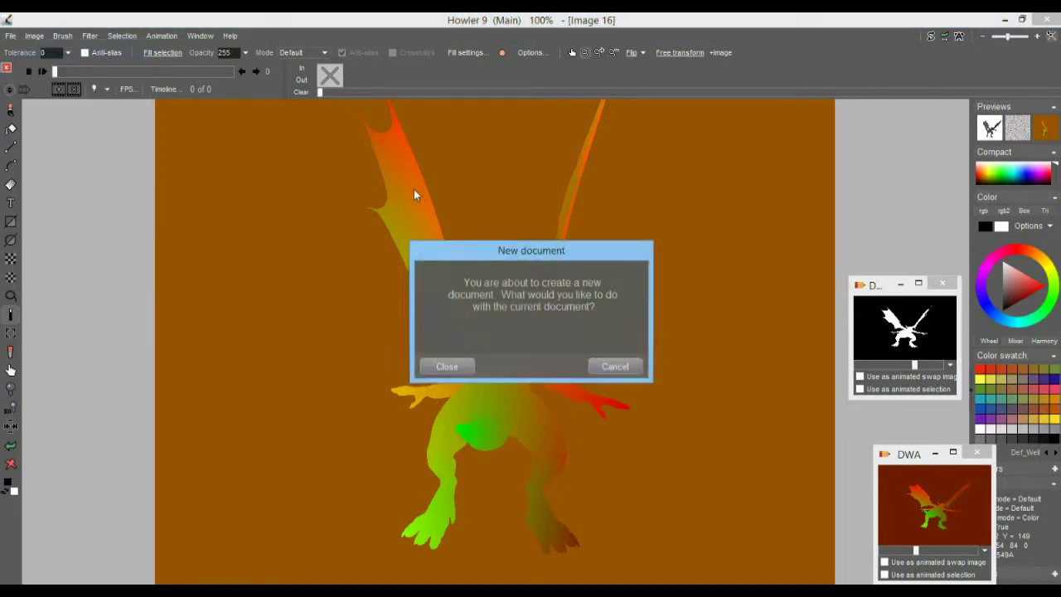
{"action": "left_click", "coordinate": [447, 366]}
{"action": "left_click", "coordinate": [569, 385]}
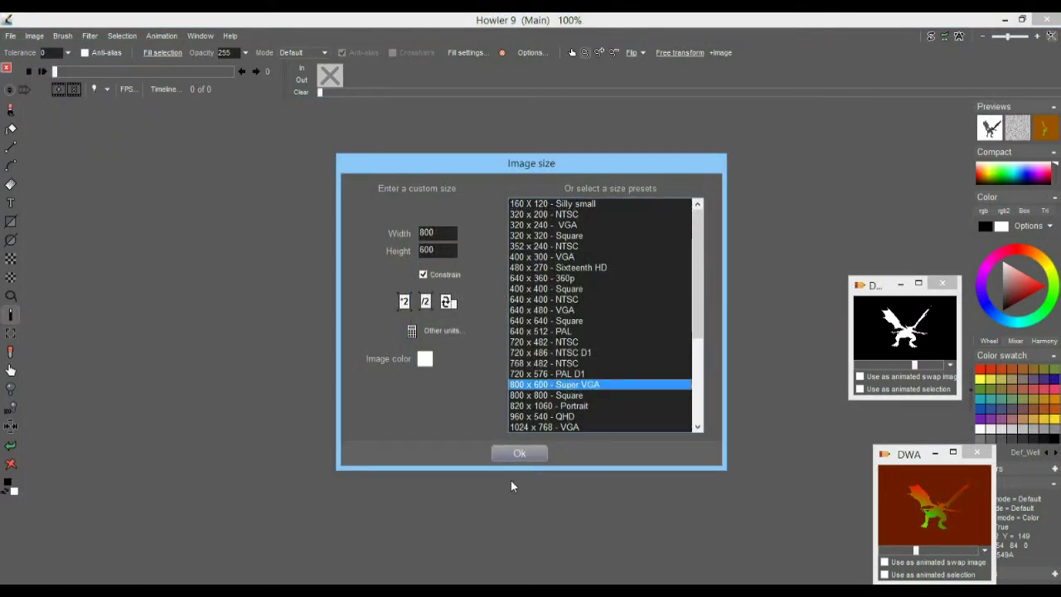
{"action": "left_click", "coordinate": [519, 453]}
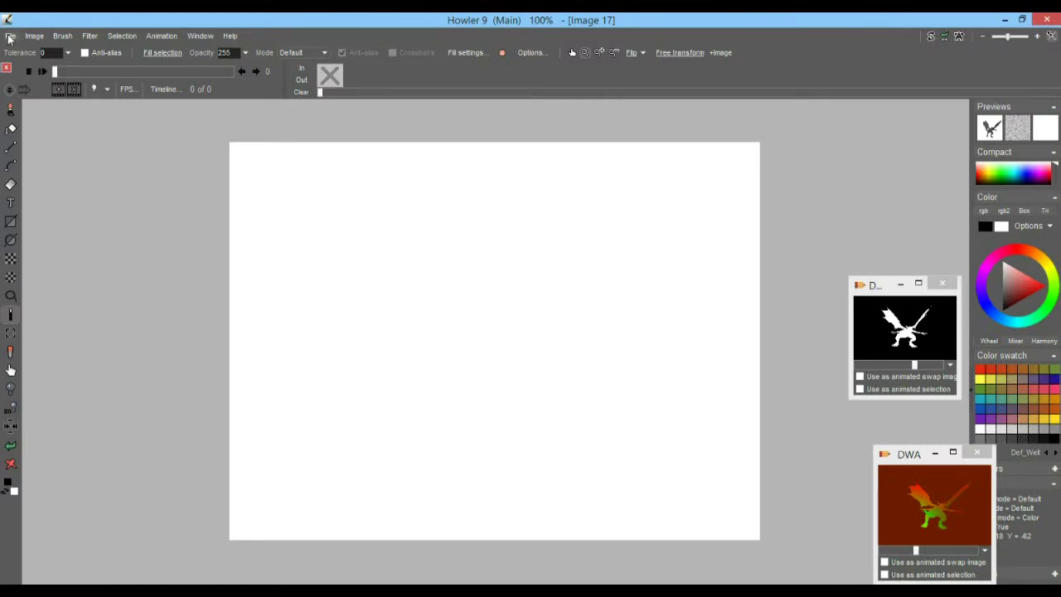
- Open combo-velovity-and-mask_0000.PNG from the again folder as the current image
{"action": "left_click", "coordinate": [9, 36]}
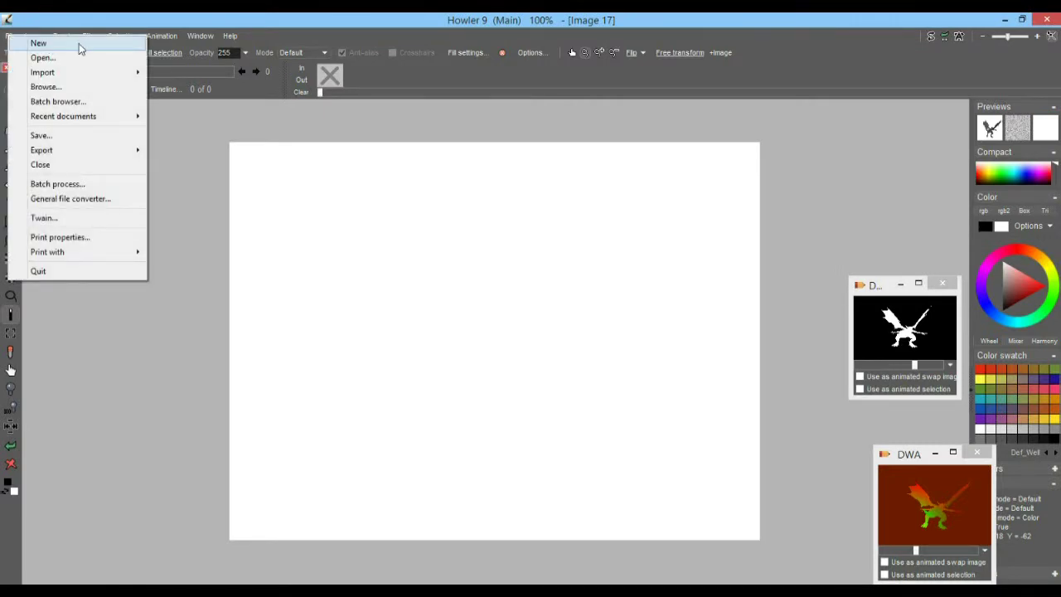
{"action": "left_click", "coordinate": [59, 58]}
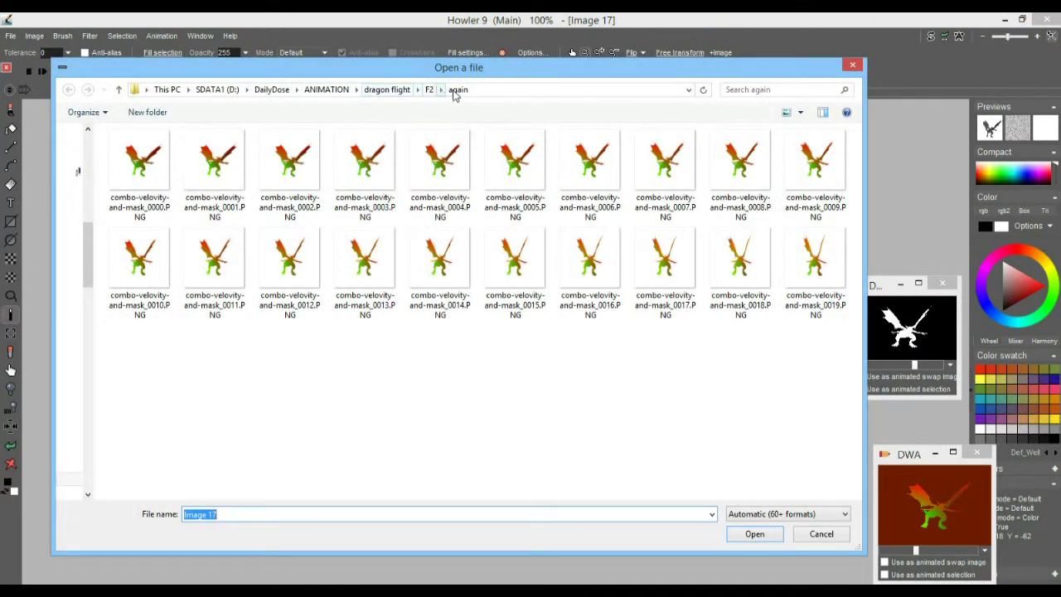
{"action": "left_click", "coordinate": [139, 165]}
{"action": "left_click", "coordinate": [754, 533]}
{"action": "left_click", "coordinate": [455, 369]}
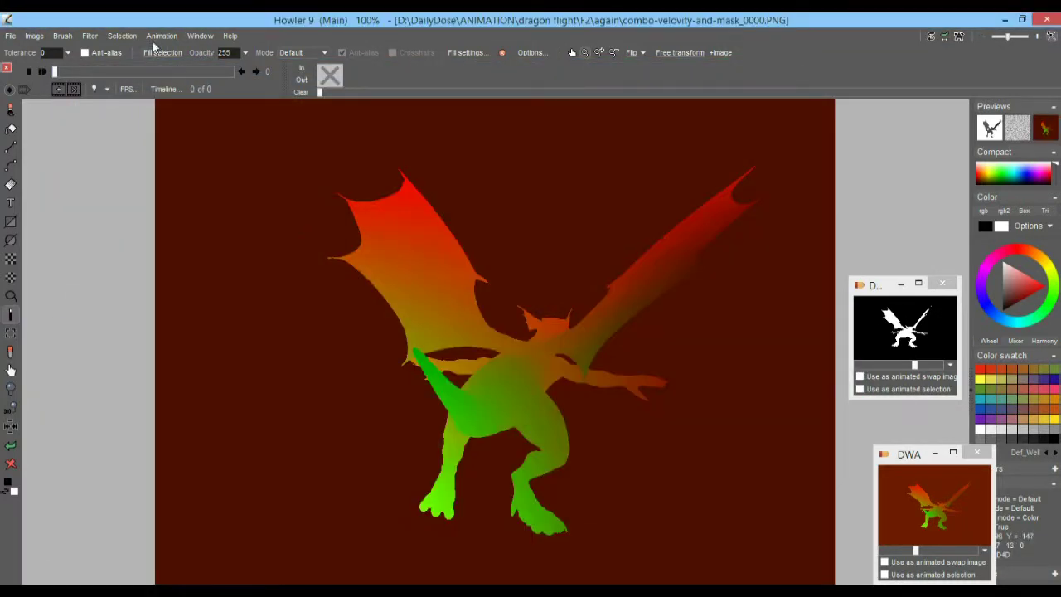
- Turn on the loaded image's alpha, store a copy of it, and resize the stored Alpha window to view the dragon mask
{"action": "left_click", "coordinate": [120, 35]}
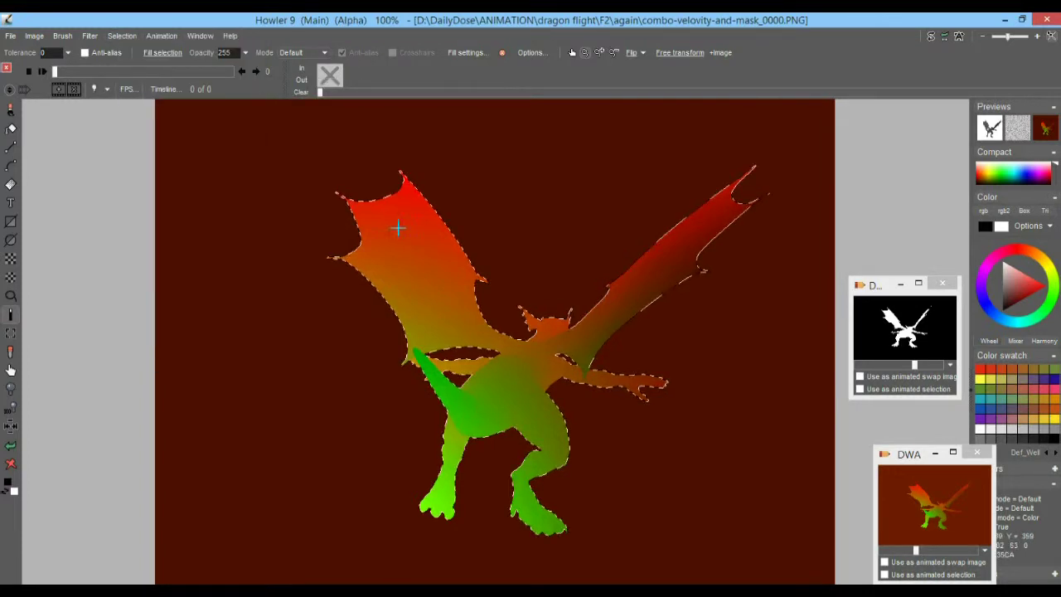
{"action": "left_click", "coordinate": [130, 36]}
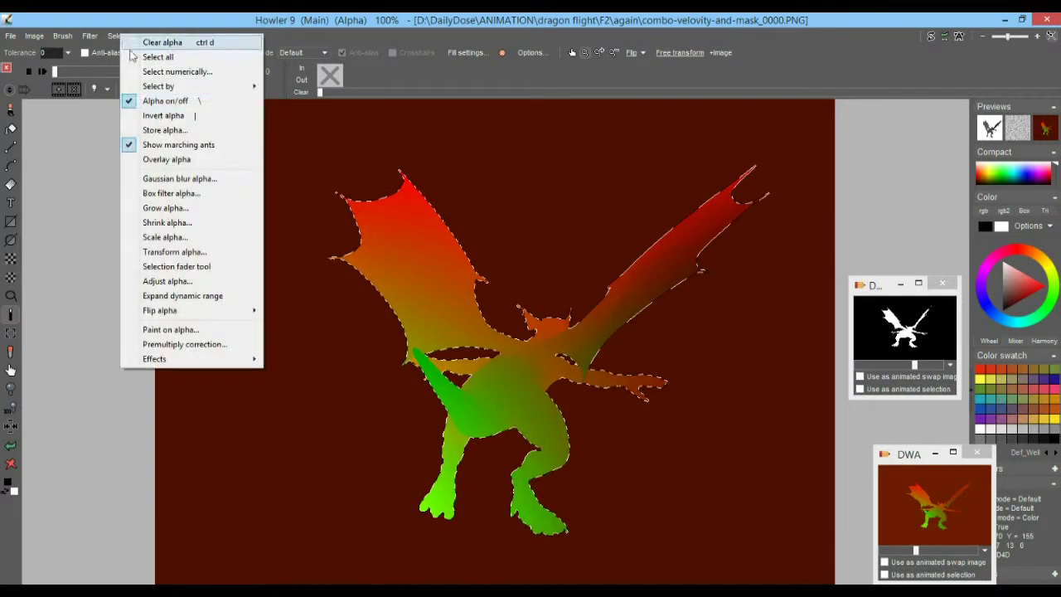
{"action": "left_click", "coordinate": [145, 127]}
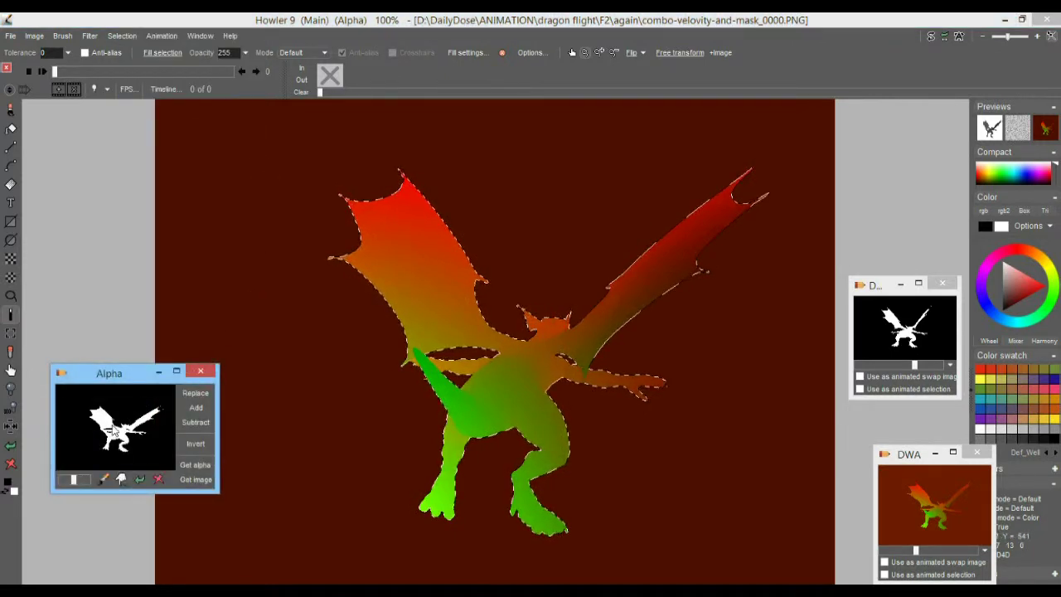
{"action": "left_click_drag", "start_coordinate": [108, 365], "coordinate": [110, 213]}
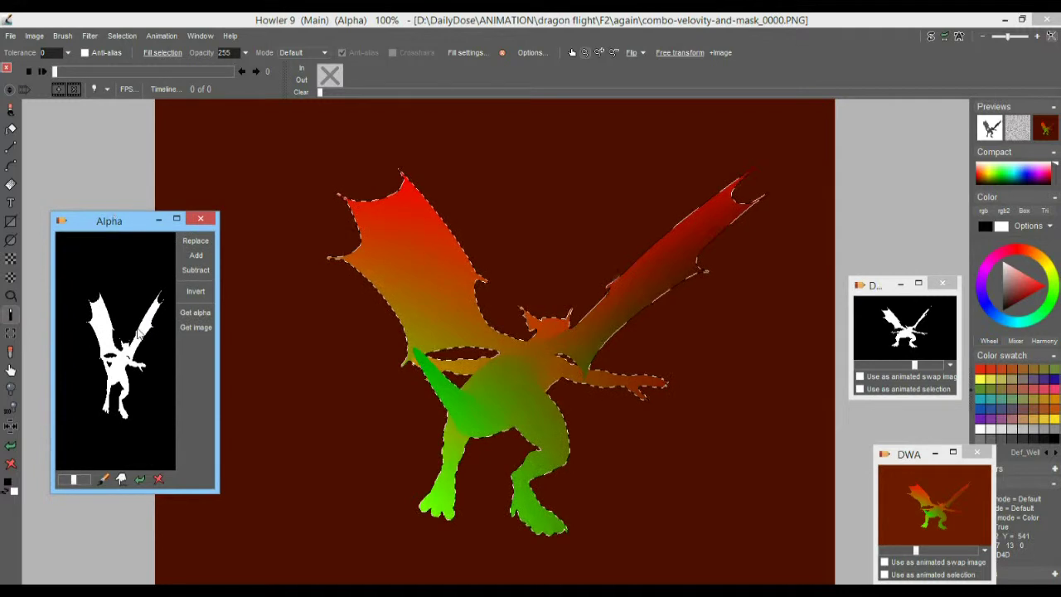
{"action": "mouse_move", "coordinate": [219, 379]}
{"action": "left_mouse_down"}
{"action": "mouse_move", "coordinate": [423, 383]}
{"action": "mouse_move", "coordinate": [230, 379]}
{"action": "left_mouse_up"}
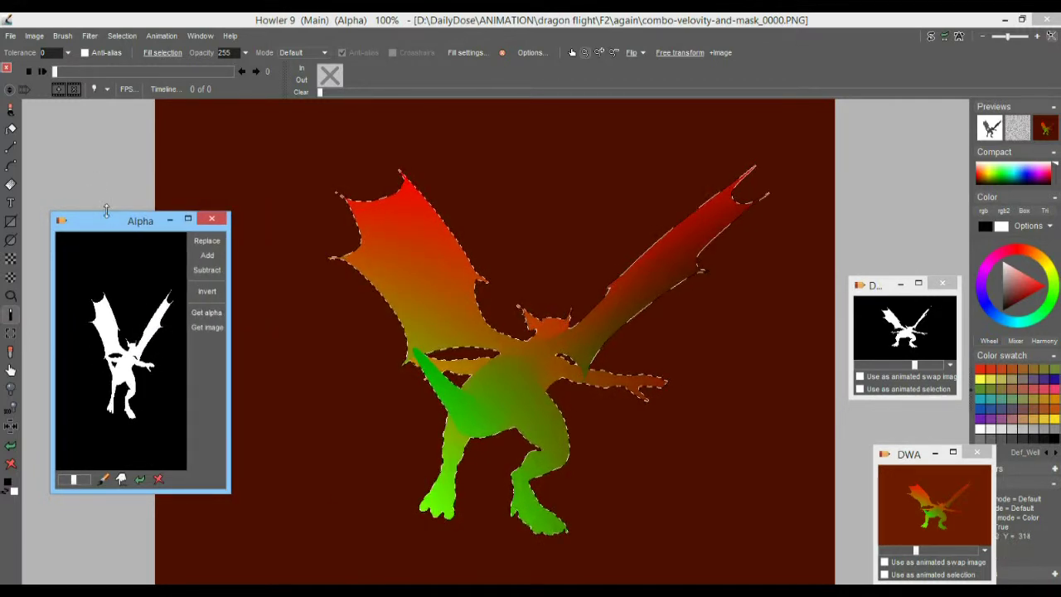
{"action": "left_click_drag", "start_coordinate": [106, 212], "coordinate": [105, 326]}
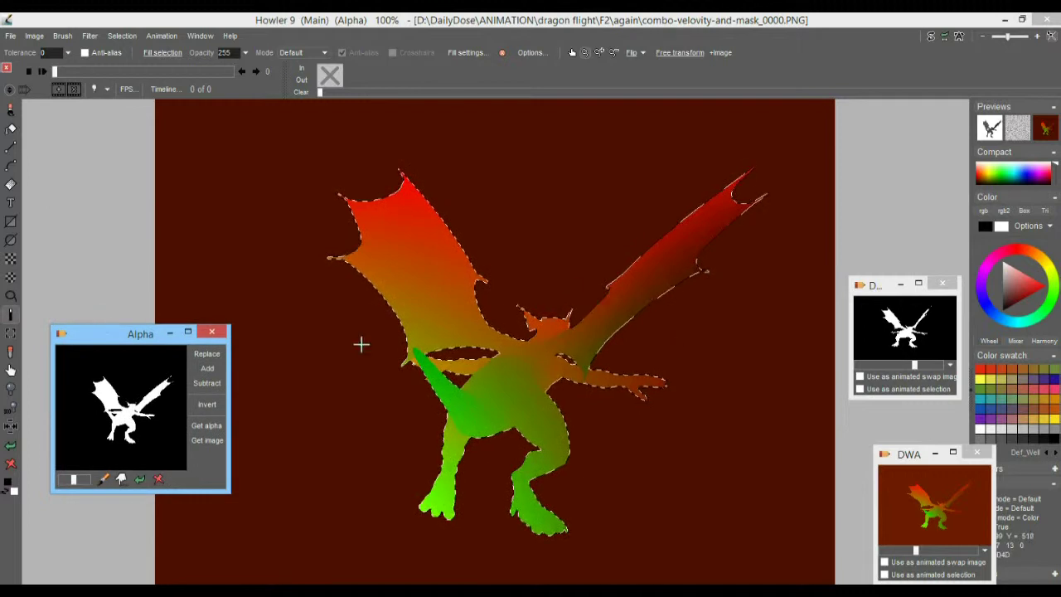
- Close the stored Alpha window and arrange the DWA windows, with a taller mask window above the velocity window
{"action": "left_click", "coordinate": [218, 335]}
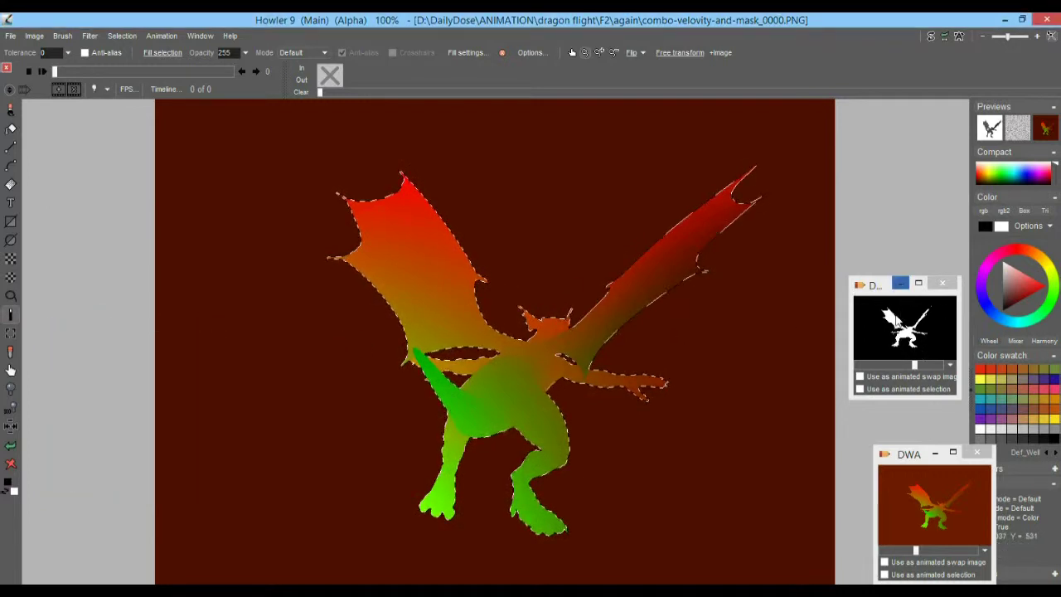
{"action": "left_click_drag", "start_coordinate": [882, 278], "coordinate": [881, 250]}
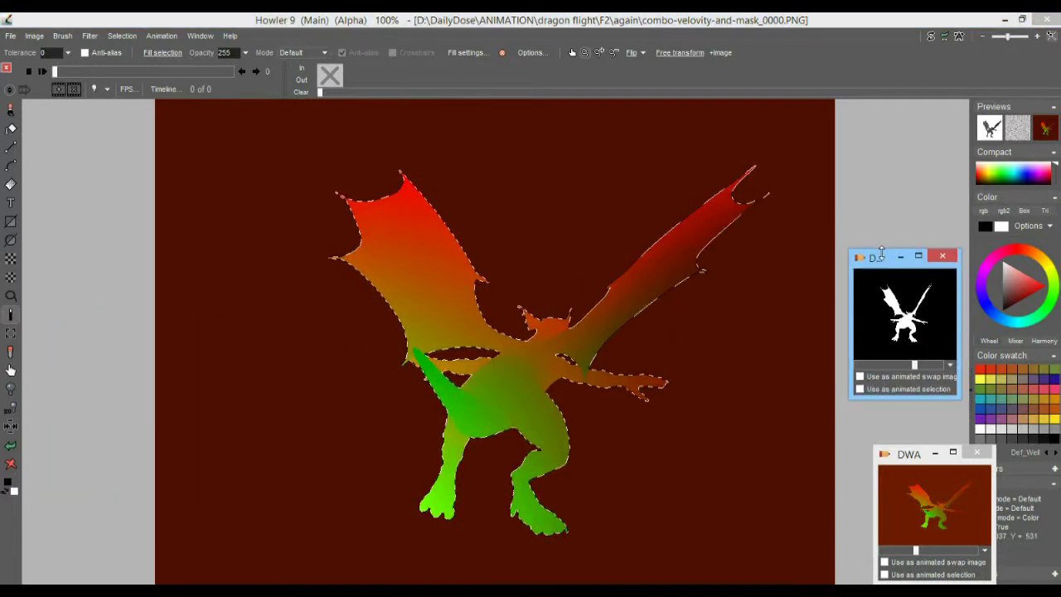
{"action": "left_click_drag", "start_coordinate": [907, 461], "coordinate": [883, 425]}
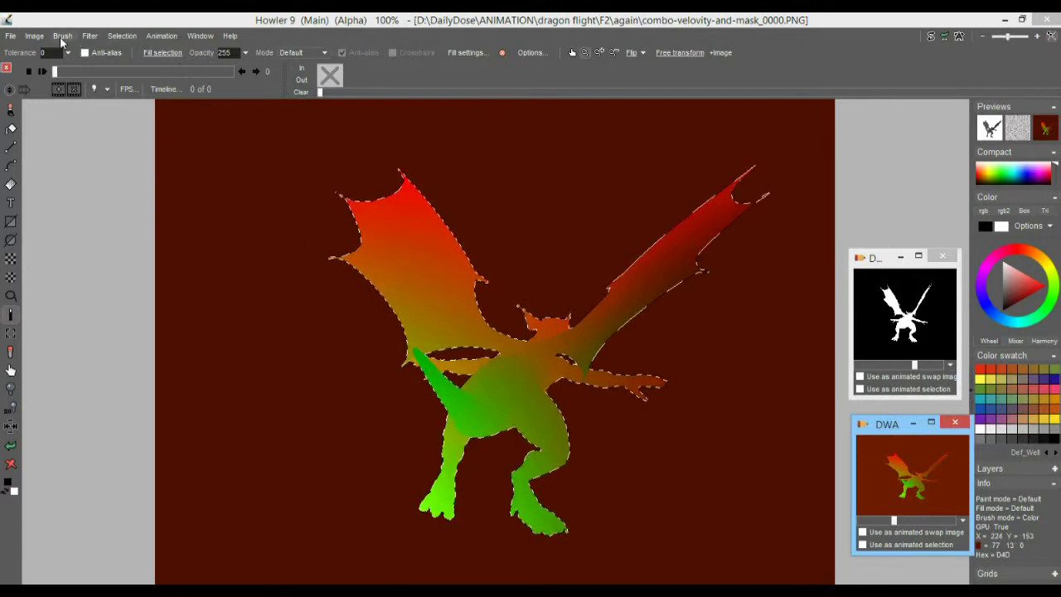
- Undo the last two image changes, then replace the document with a new blank 1024 x 768 VGA image
{"action": "left_click", "coordinate": [9, 448]}
{"action": "left_click", "coordinate": [9, 449]}
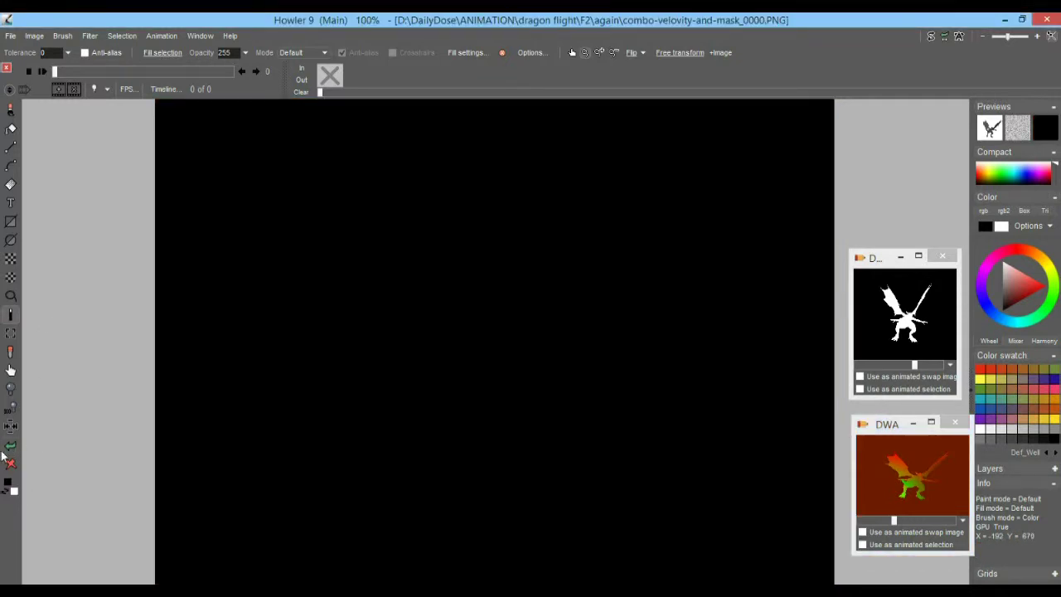
{"action": "left_click", "coordinate": [11, 35]}
{"action": "left_click", "coordinate": [37, 40]}
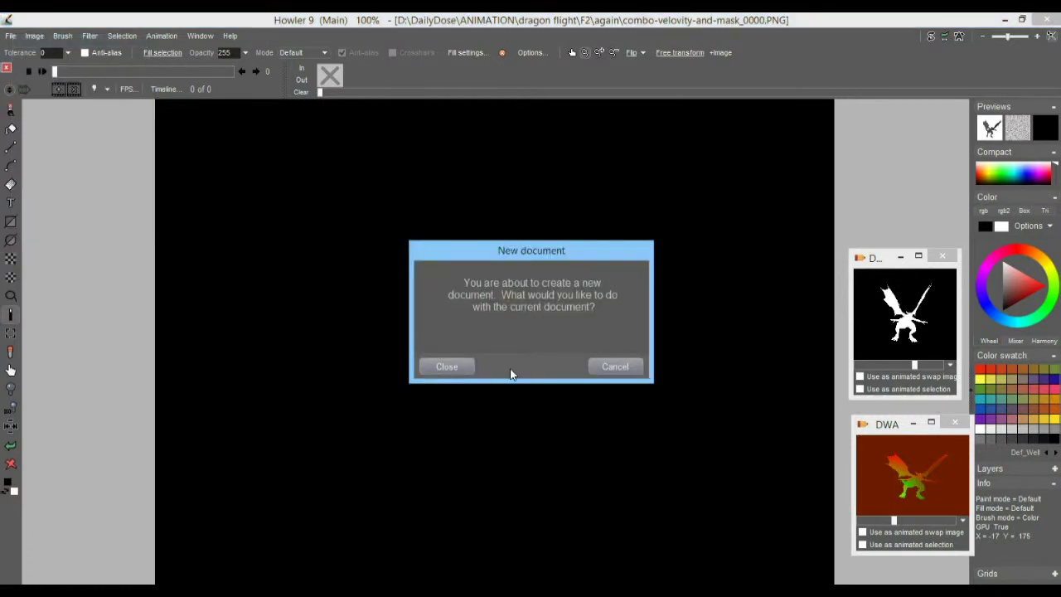
{"action": "left_click", "coordinate": [446, 368]}
{"action": "left_click", "coordinate": [539, 427]}
{"action": "left_click", "coordinate": [522, 454]}
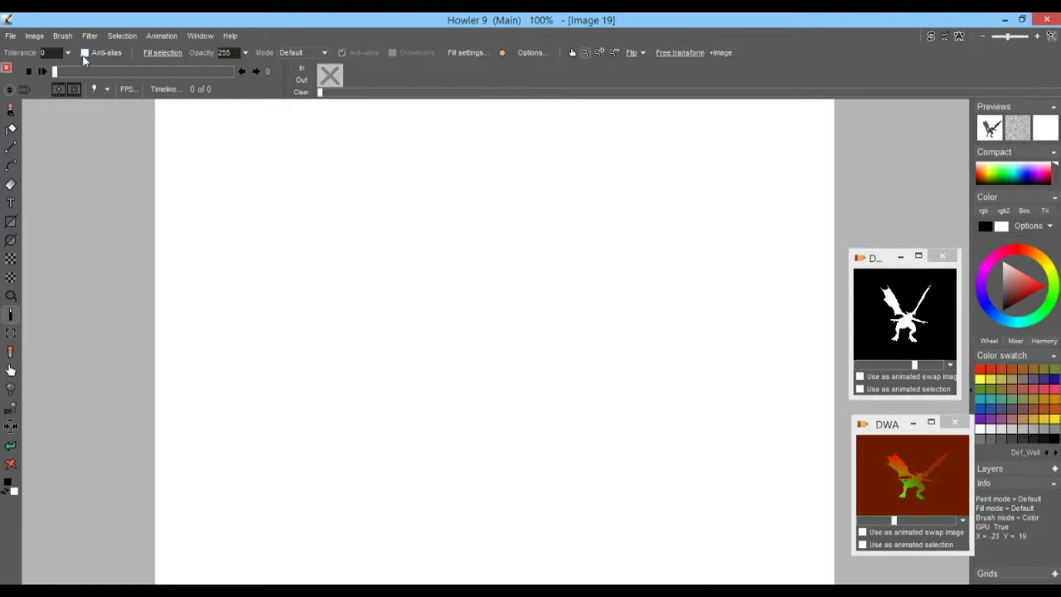
- Load combo-velovity-and-mask_0000.PNG from the again folder as a brush and store a managed copy of it
{"action": "left_click", "coordinate": [64, 37]}
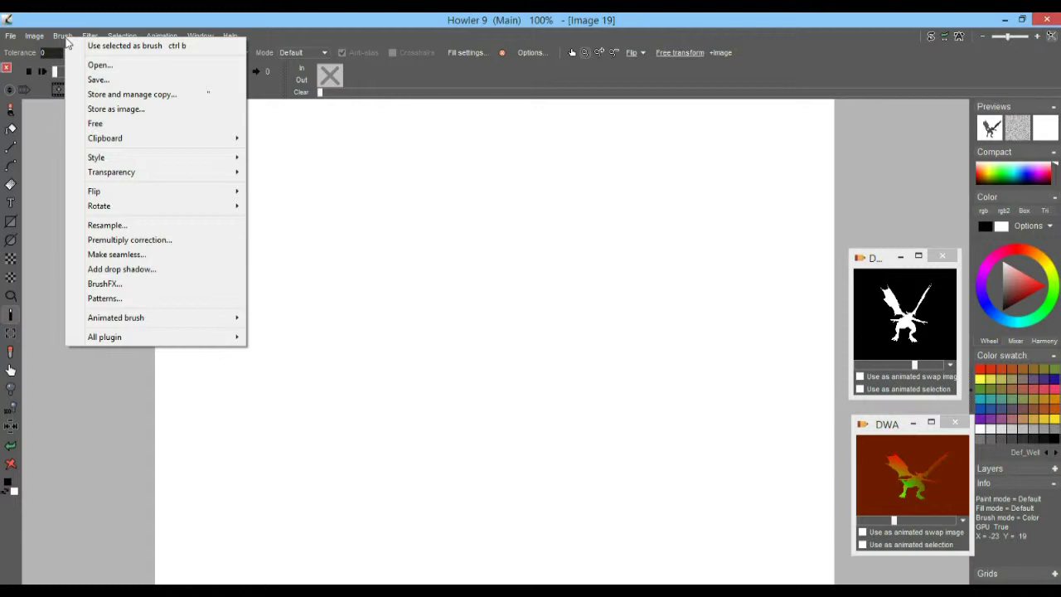
{"action": "left_click", "coordinate": [114, 69]}
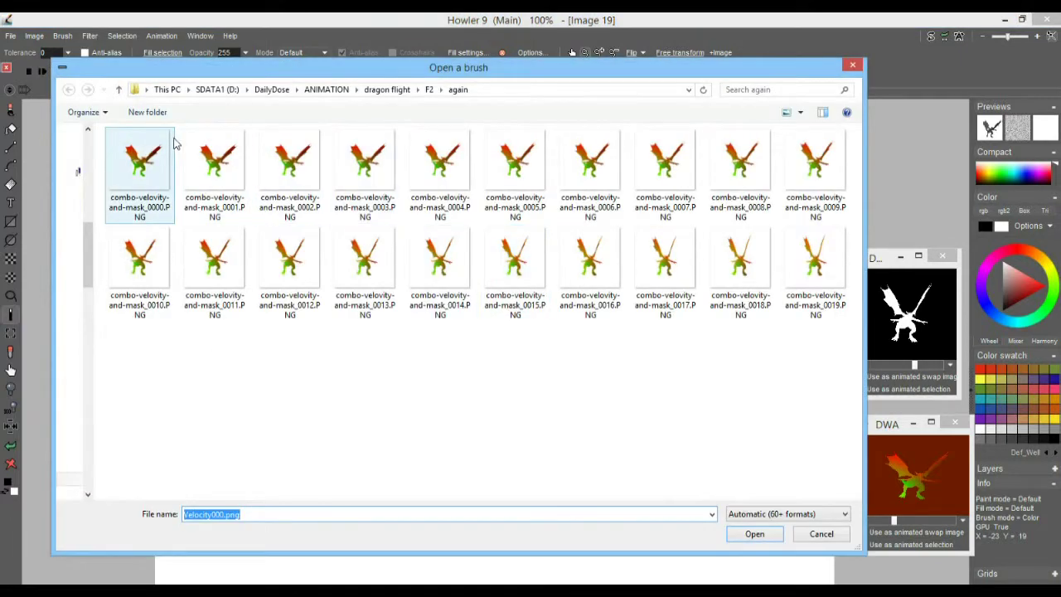
{"action": "left_click", "coordinate": [141, 158]}
{"action": "left_click", "coordinate": [754, 535]}
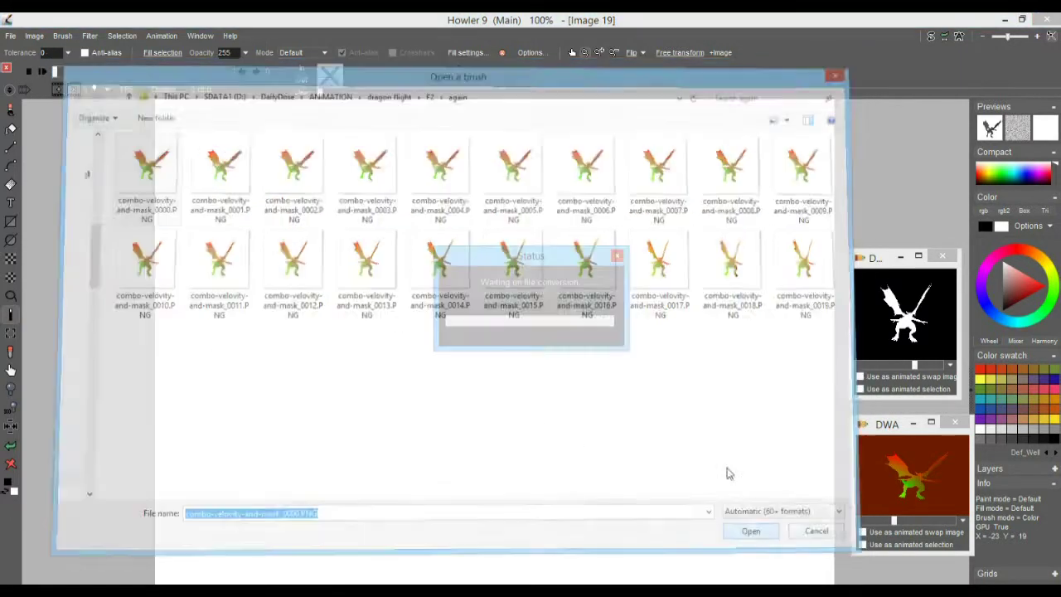
{"action": "left_click", "coordinate": [63, 35]}
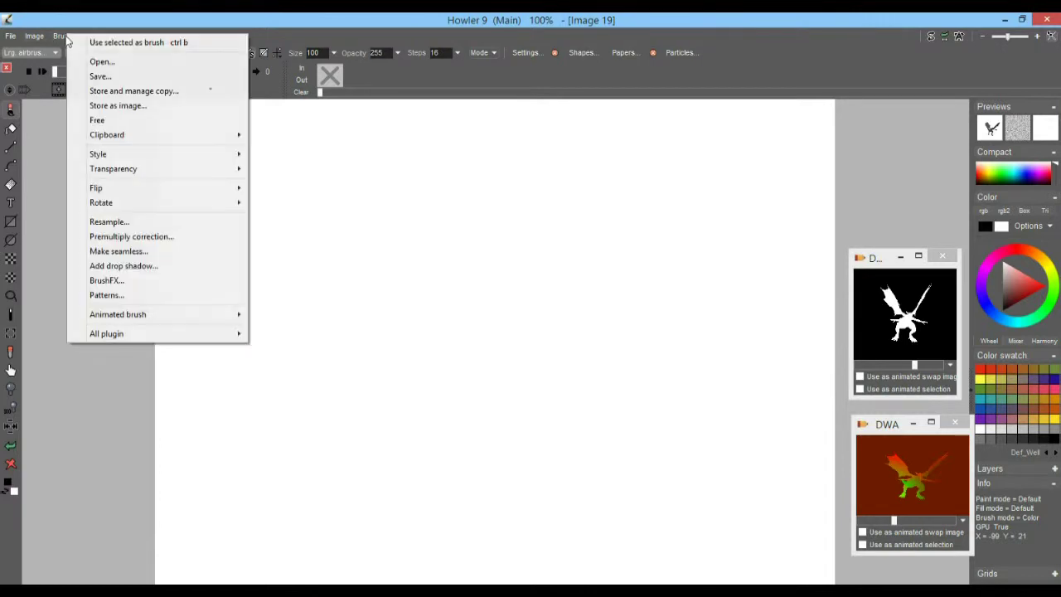
{"action": "left_click", "coordinate": [117, 93]}
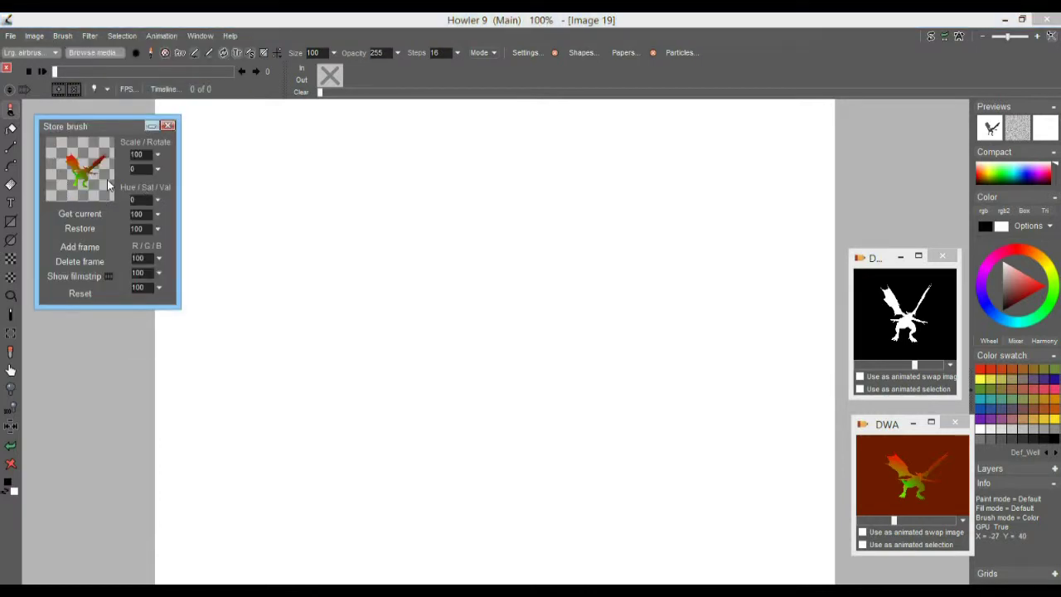
- Paint several freehand strokes across the blank canvas with the dragon brush, including strokes with the brush rotating along the path
{"action": "left_click", "coordinate": [179, 54]}
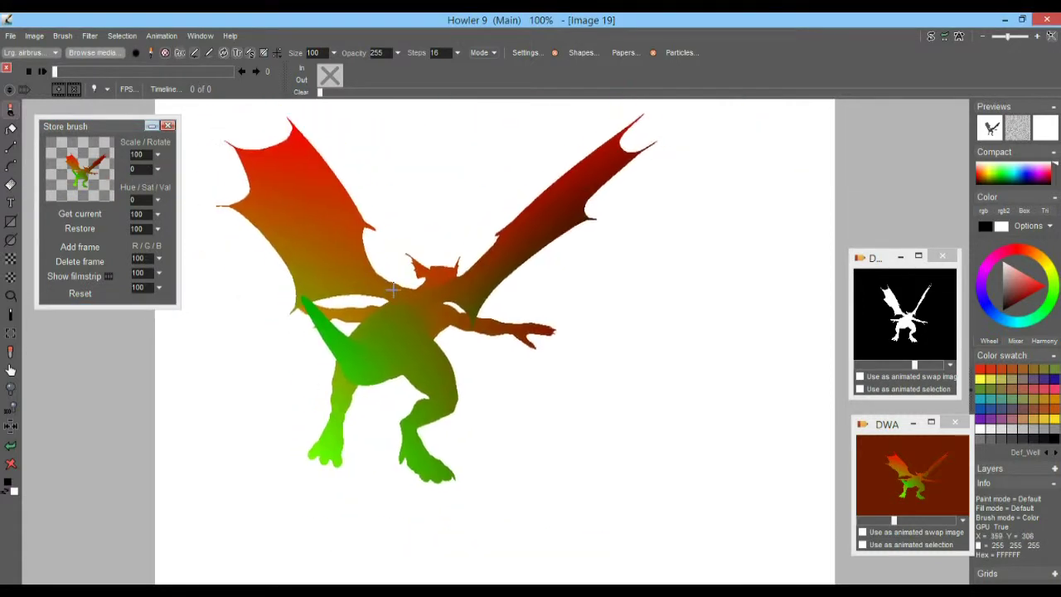
{"action": "mouse_move", "coordinate": [409, 261]}
{"action": "left_mouse_down"}
{"action": "mouse_move", "coordinate": [481, 277]}
{"action": "mouse_move", "coordinate": [589, 362]}
{"action": "mouse_move", "coordinate": [721, 398]}
{"action": "left_mouse_up"}
{"action": "left_click_drag", "start_coordinate": [382, 417], "coordinate": [356, 166]}
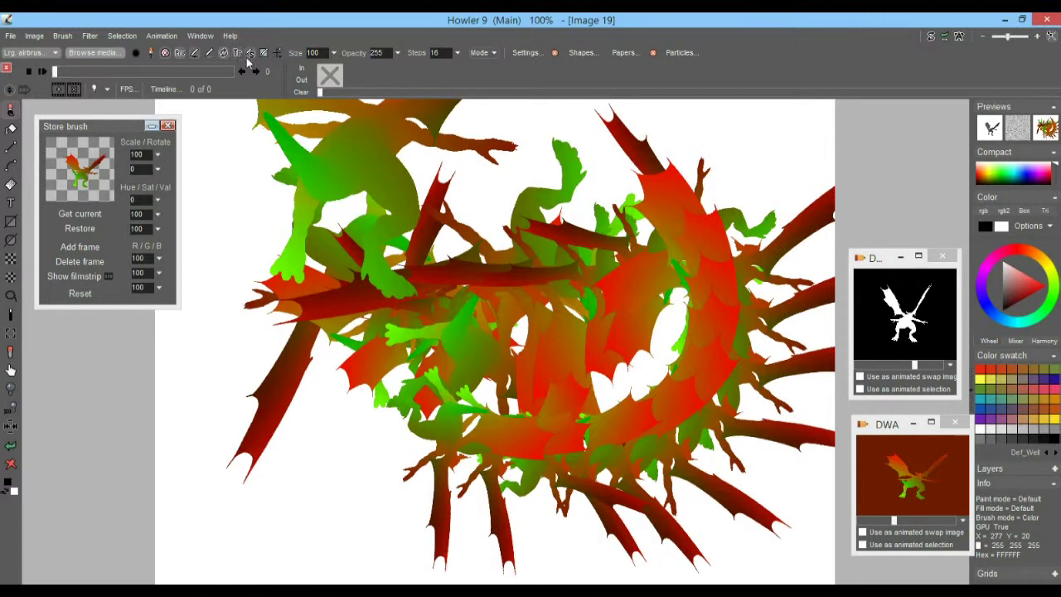
{"action": "mouse_move", "coordinate": [393, 402]}
{"action": "left_mouse_down"}
{"action": "mouse_move", "coordinate": [489, 286]}
{"action": "mouse_move", "coordinate": [481, 306]}
{"action": "mouse_move", "coordinate": [473, 277]}
{"action": "mouse_move", "coordinate": [398, 216]}
{"action": "mouse_move", "coordinate": [137, 158]}
{"action": "left_mouse_up"}
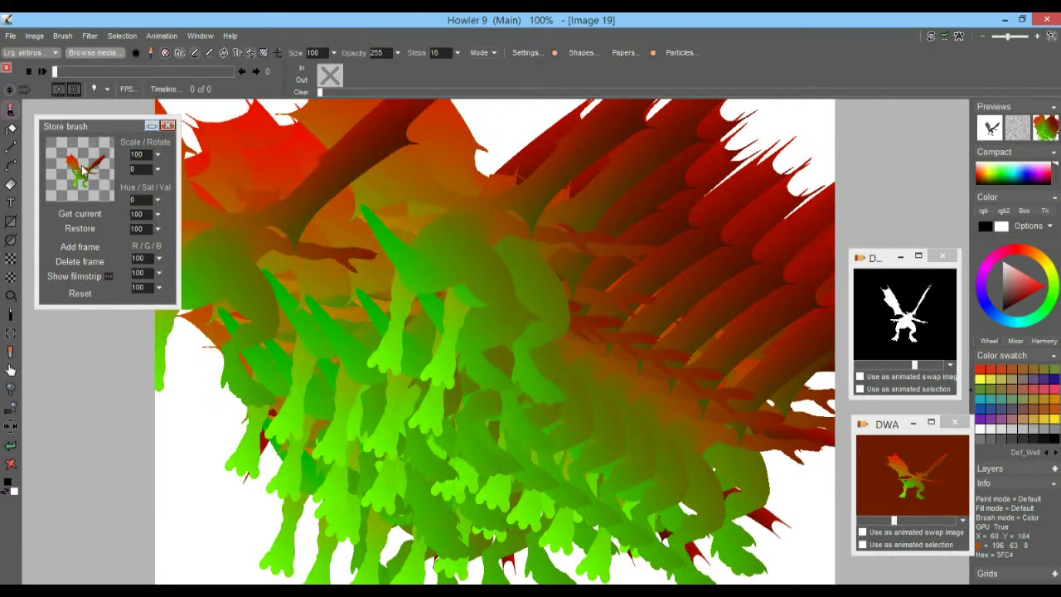
{"action": "key", "text": "ctrl+z"}
- Show the stored brush's filmstrip, hide it again, and move the Store brush window further down beside the canvas
{"action": "mouse_move", "coordinate": [94, 127]}
{"action": "left_mouse_down"}
{"action": "mouse_move", "coordinate": [116, 299]}
{"action": "mouse_move", "coordinate": [95, 354]}
{"action": "mouse_move", "coordinate": [86, 142]}
{"action": "left_mouse_up"}
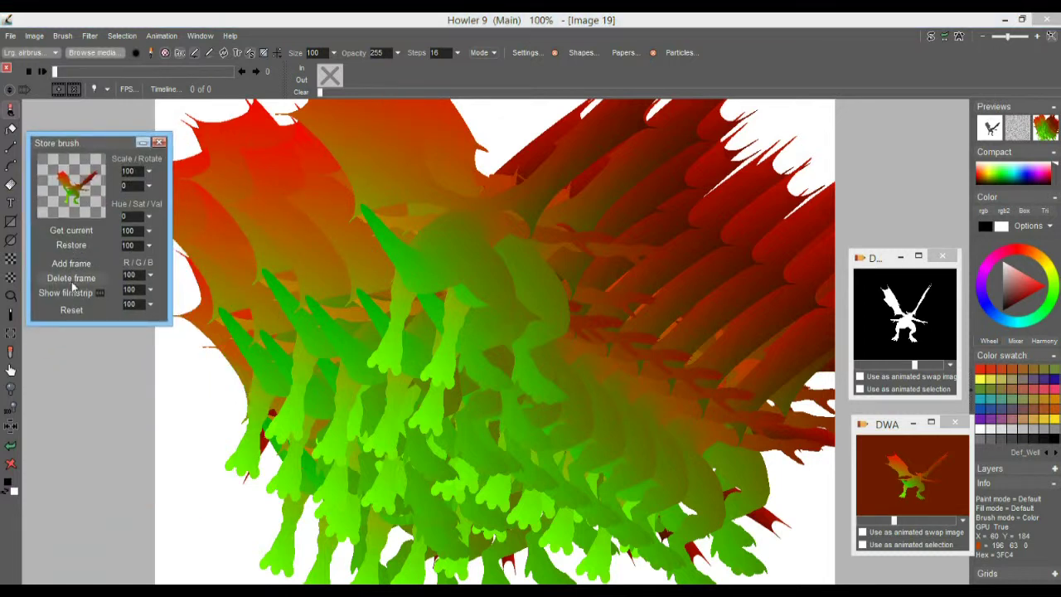
{"action": "left_click", "coordinate": [50, 295]}
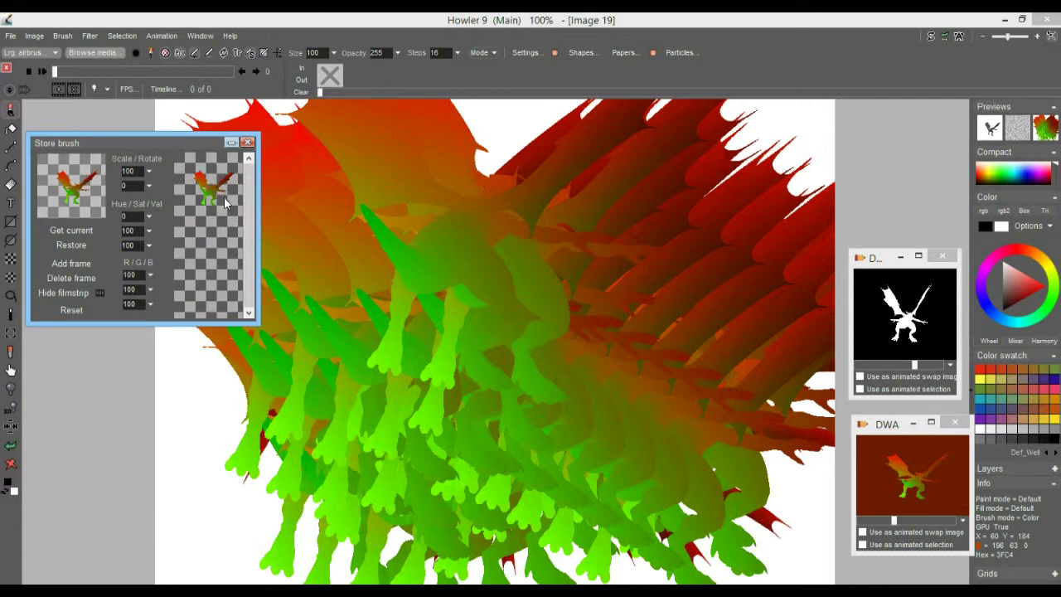
{"action": "left_click", "coordinate": [288, 221]}
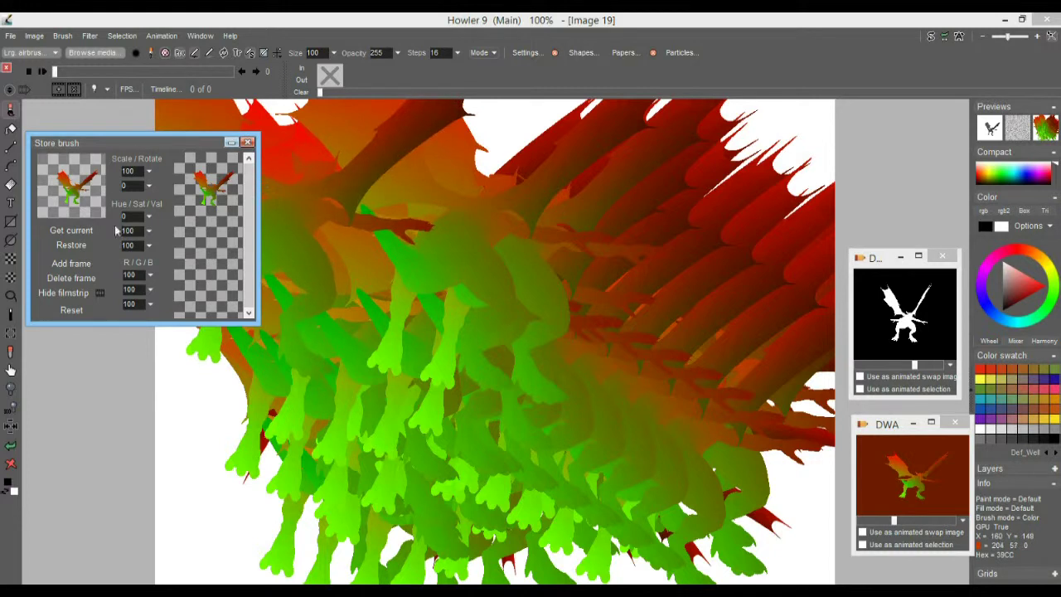
{"action": "left_click", "coordinate": [64, 296]}
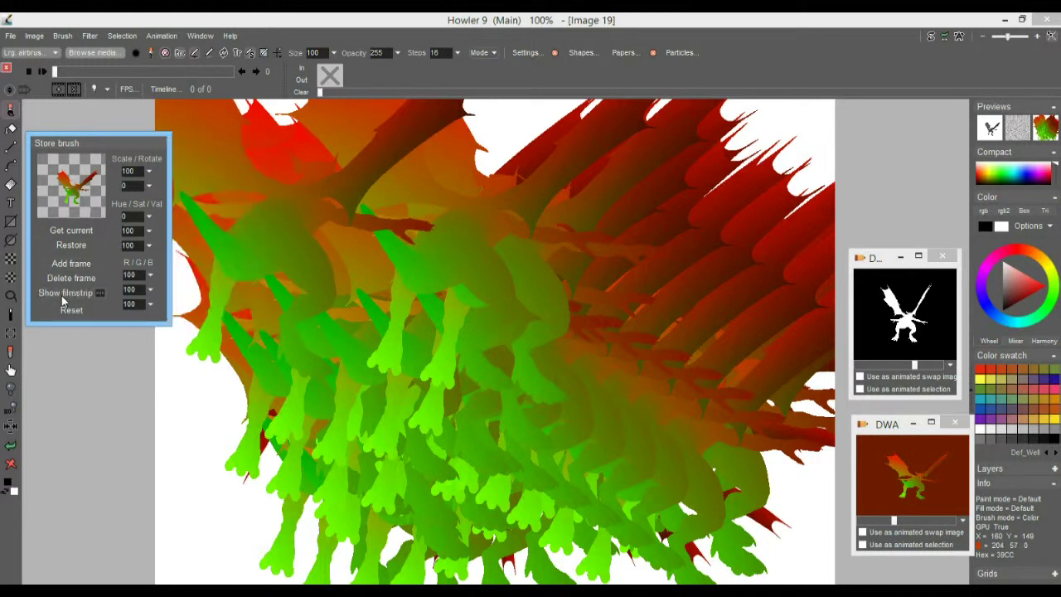
{"action": "mouse_move", "coordinate": [73, 143]}
{"action": "left_mouse_down"}
{"action": "mouse_move", "coordinate": [115, 339]}
{"action": "mouse_move", "coordinate": [89, 344]}
{"action": "left_mouse_up"}
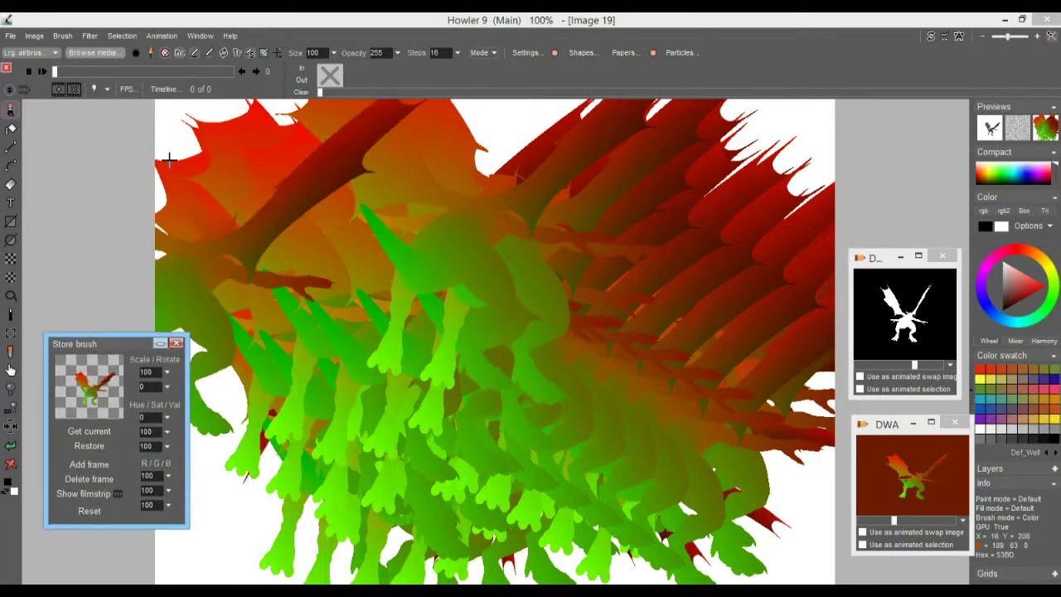
- Open the animated brush's load sequence dialog, check which file types it offers, and leave it without loading any images
{"action": "left_click", "coordinate": [63, 36]}
{"action": "mouse_move", "coordinate": [132, 320]}
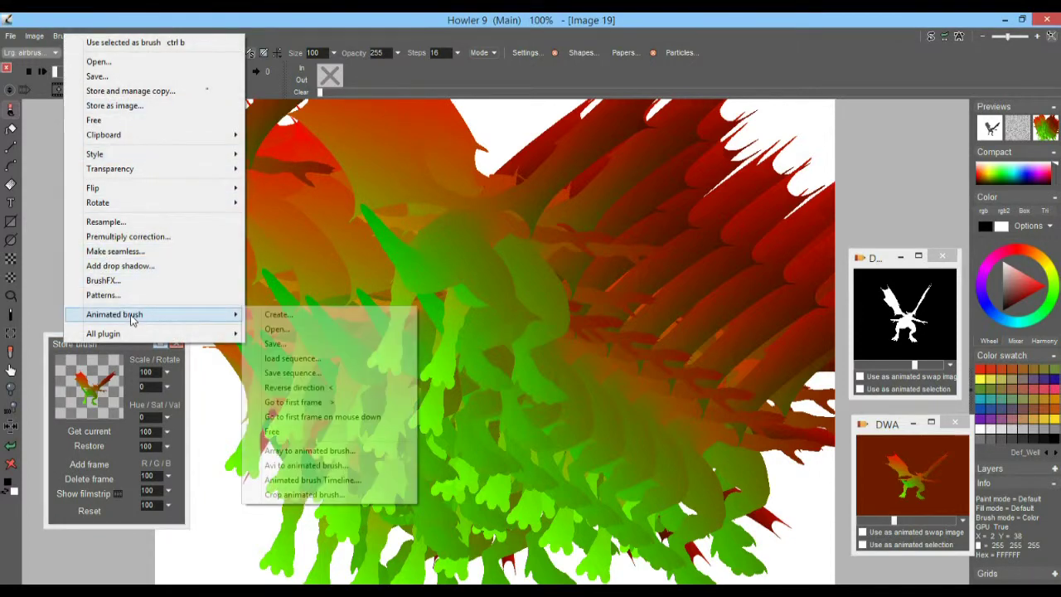
{"action": "left_click", "coordinate": [336, 363]}
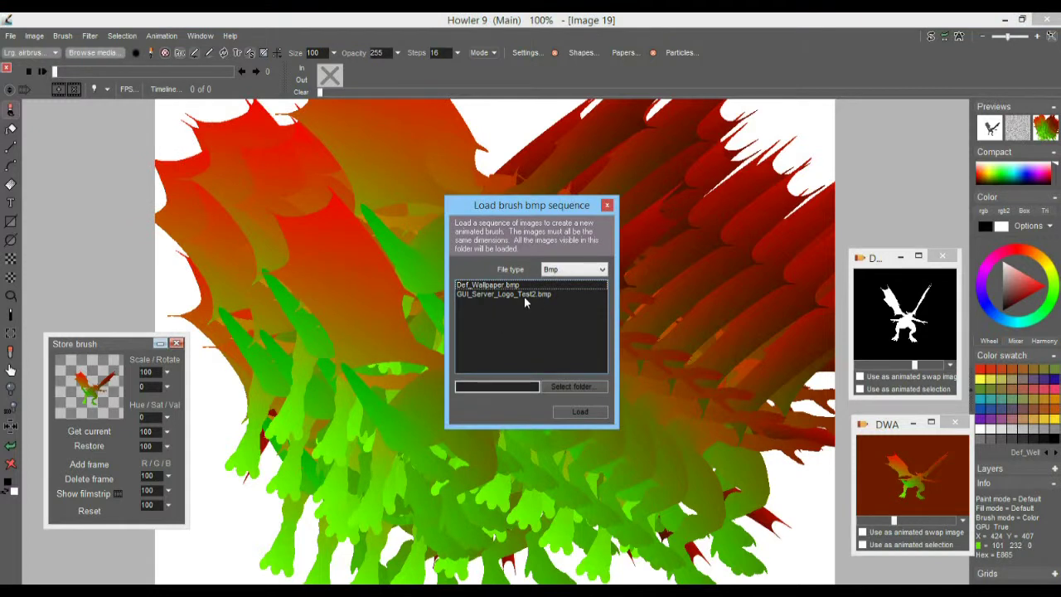
{"action": "left_click", "coordinate": [586, 274]}
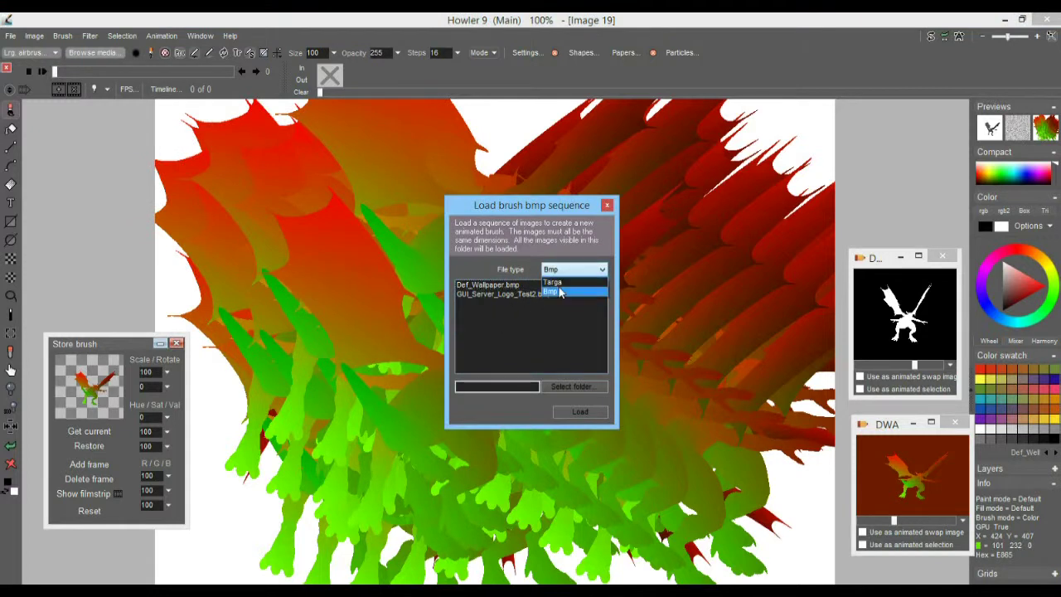
{"action": "left_click", "coordinate": [571, 271]}
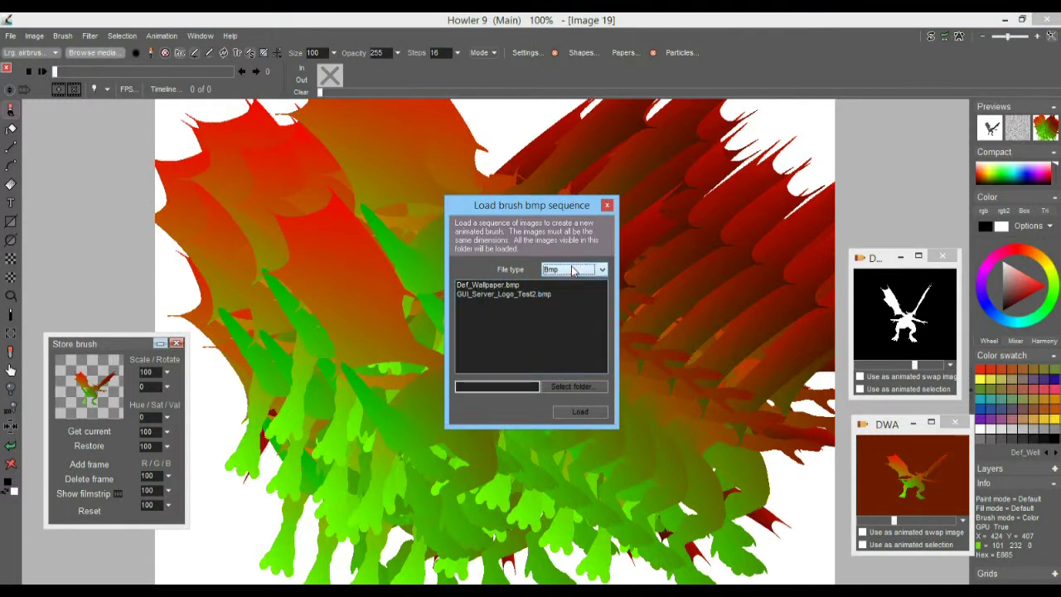
{"action": "left_click", "coordinate": [578, 413]}
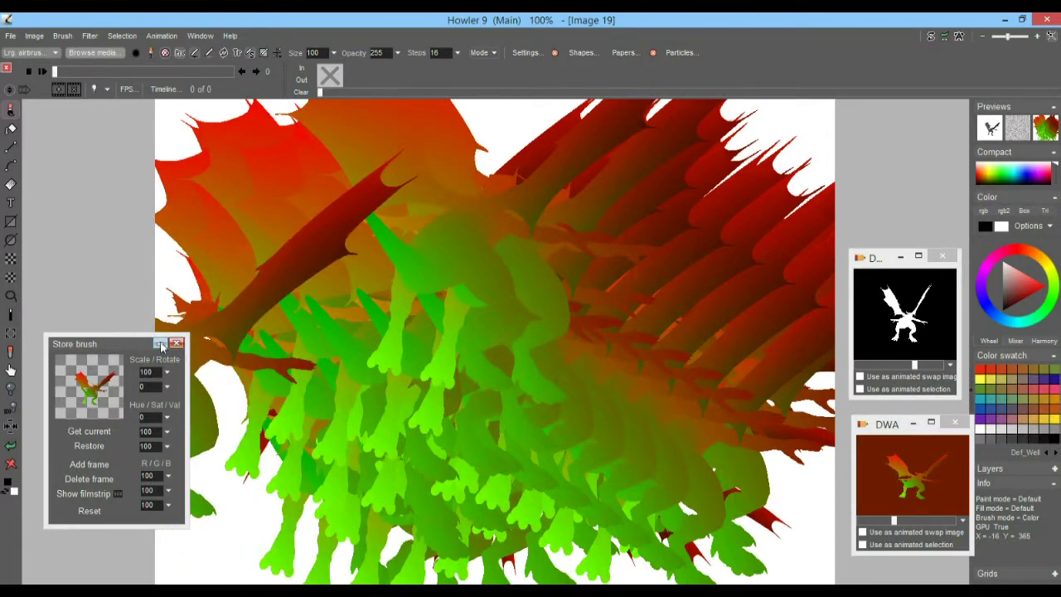
- Collapse the Store brush window and restore the stored mask animation, followed by the stored velocity animation, as the main animation
{"action": "left_click", "coordinate": [160, 344]}
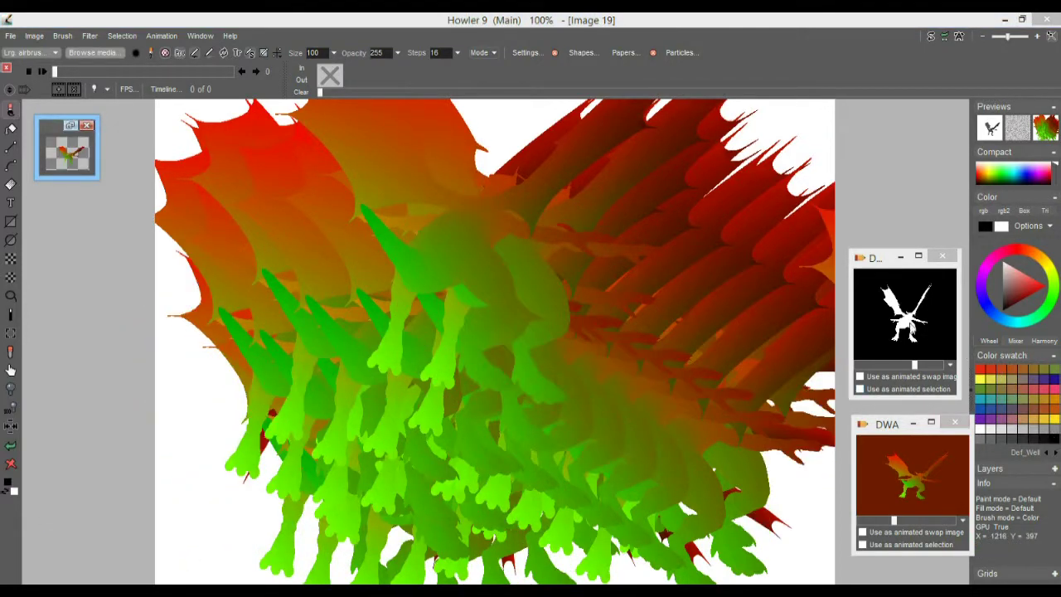
{"action": "left_click", "coordinate": [909, 326]}
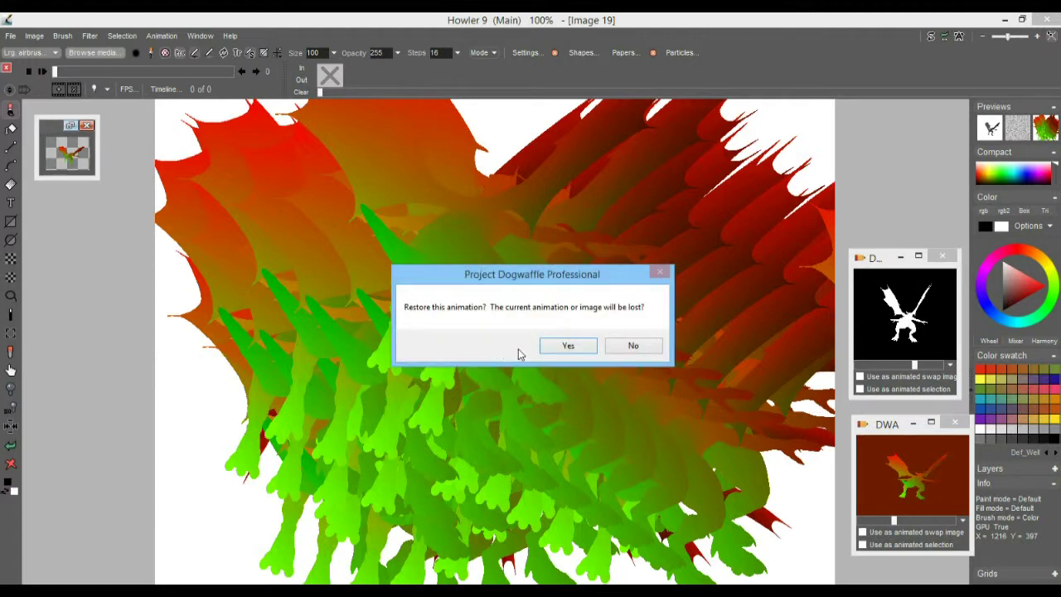
{"action": "left_click", "coordinate": [568, 345]}
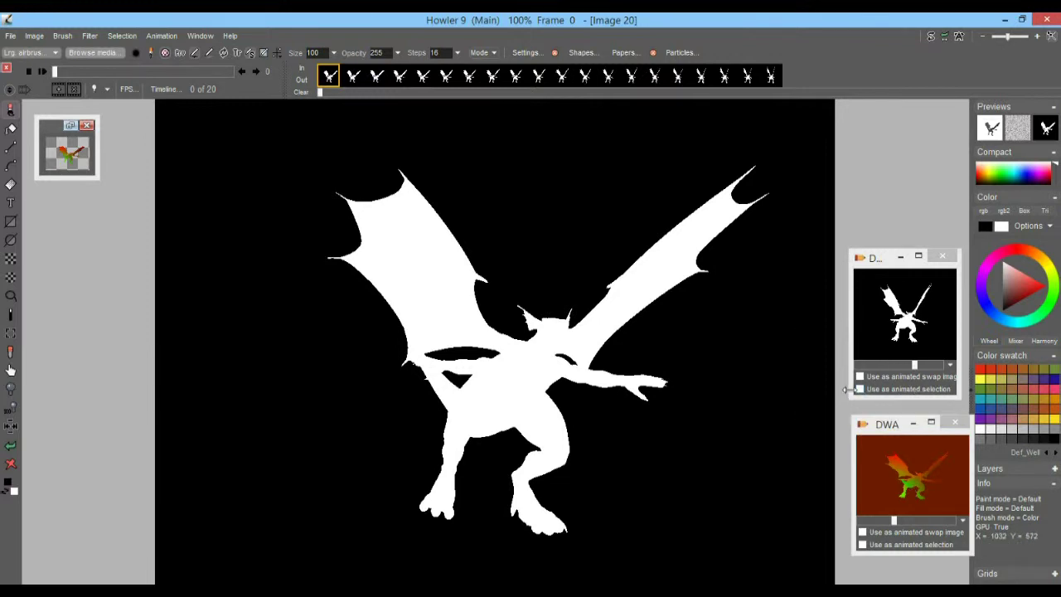
{"action": "double_click", "coordinate": [911, 498]}
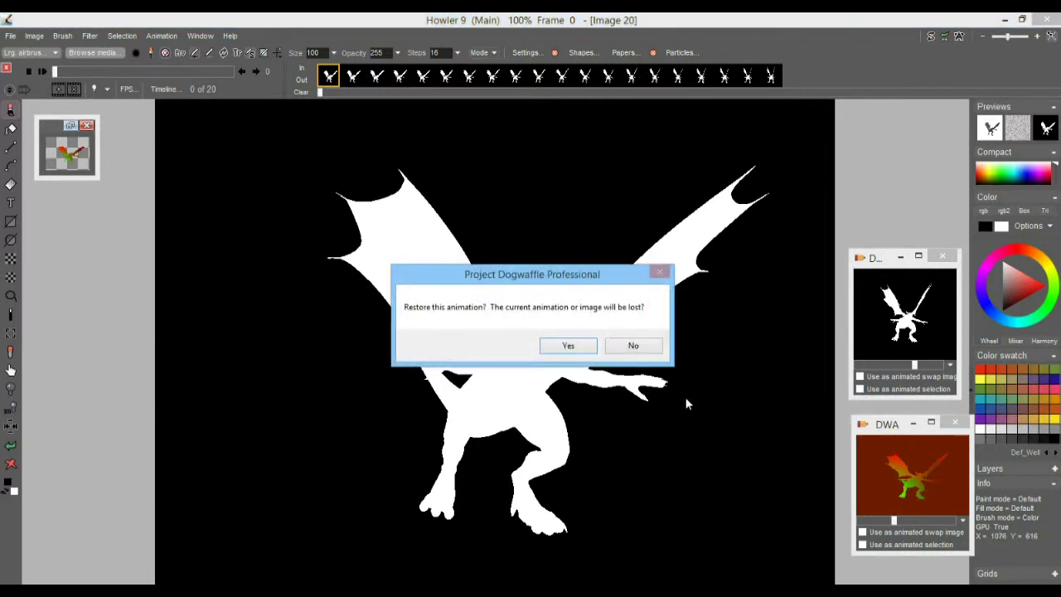
{"action": "left_click", "coordinate": [569, 347]}
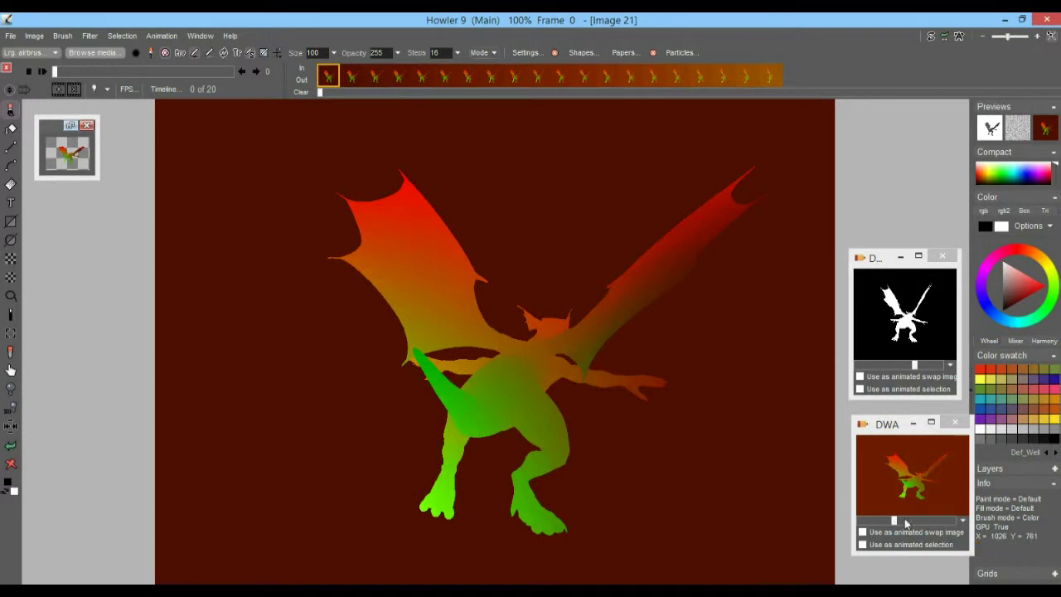
- Use the stored mask animation as an animated selection on the velocity animation and scrub to frame 10
{"action": "left_click", "coordinate": [860, 390]}
{"action": "left_click_drag", "start_coordinate": [116, 75], "coordinate": [155, 60]}
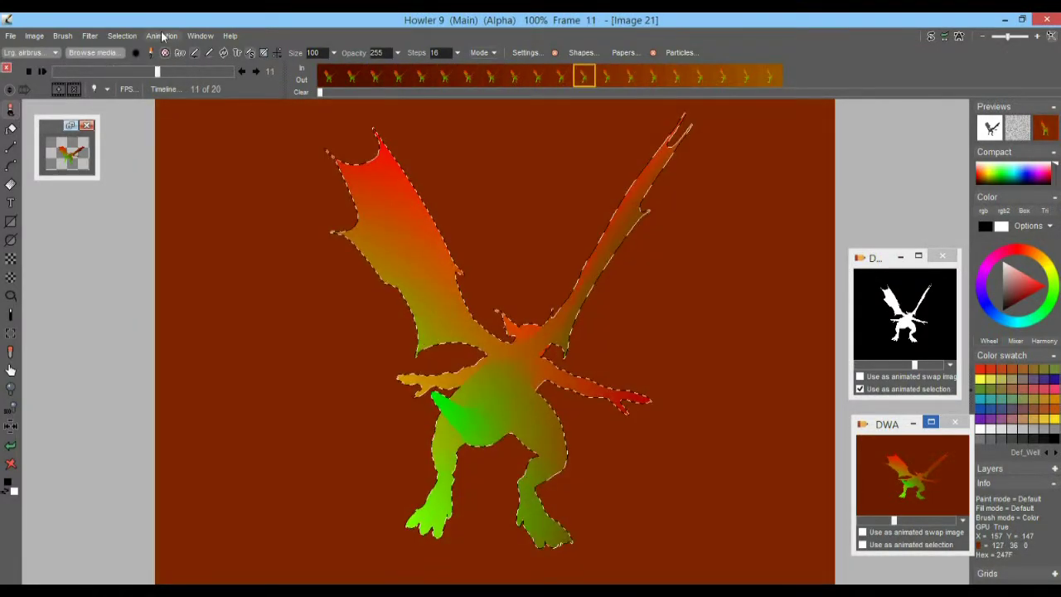
{"action": "left_click", "coordinate": [161, 36]}
{"action": "left_click", "coordinate": [209, 16]}
{"action": "scroll", "coordinate": [499, 295], "scroll_direction": "down", "scroll_amount": 3}
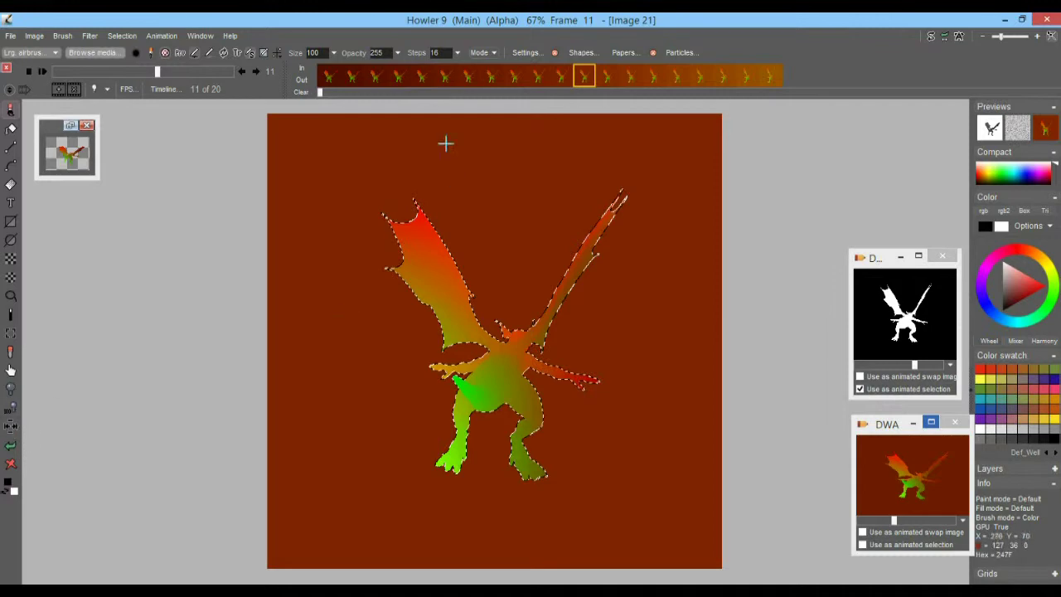
{"action": "mouse_move", "coordinate": [159, 72]}
{"action": "left_mouse_down"}
{"action": "mouse_move", "coordinate": [227, 73]}
{"action": "mouse_move", "coordinate": [100, 72]}
{"action": "mouse_move", "coordinate": [235, 72]}
{"action": "mouse_move", "coordinate": [150, 75]}
{"action": "left_mouse_up"}
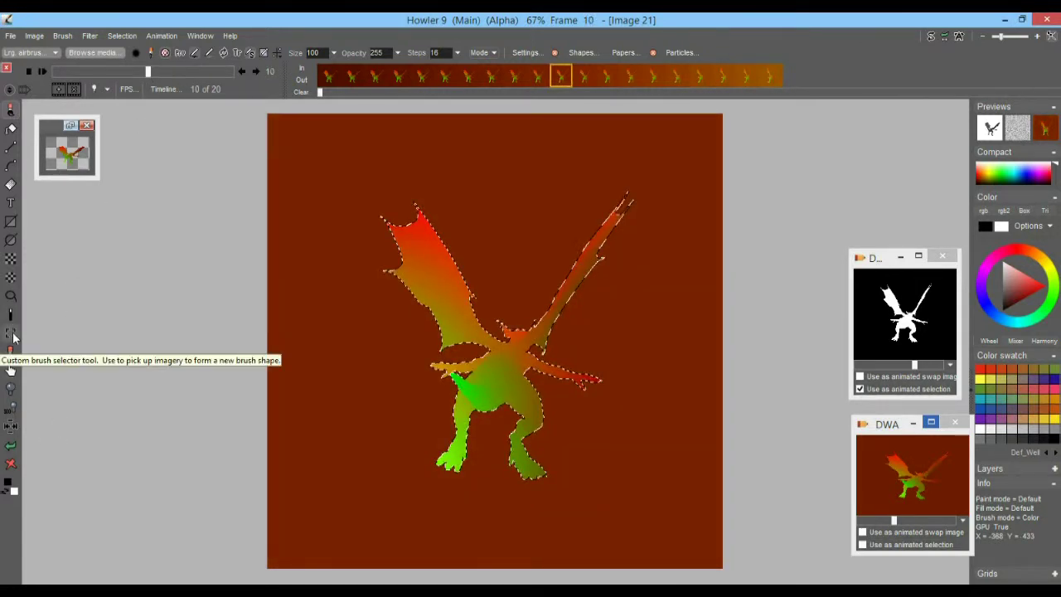
- Pick up the area around the dragon on frame 10 as a custom brush, paint a test stroke, and undo it
{"action": "left_click", "coordinate": [11, 333]}
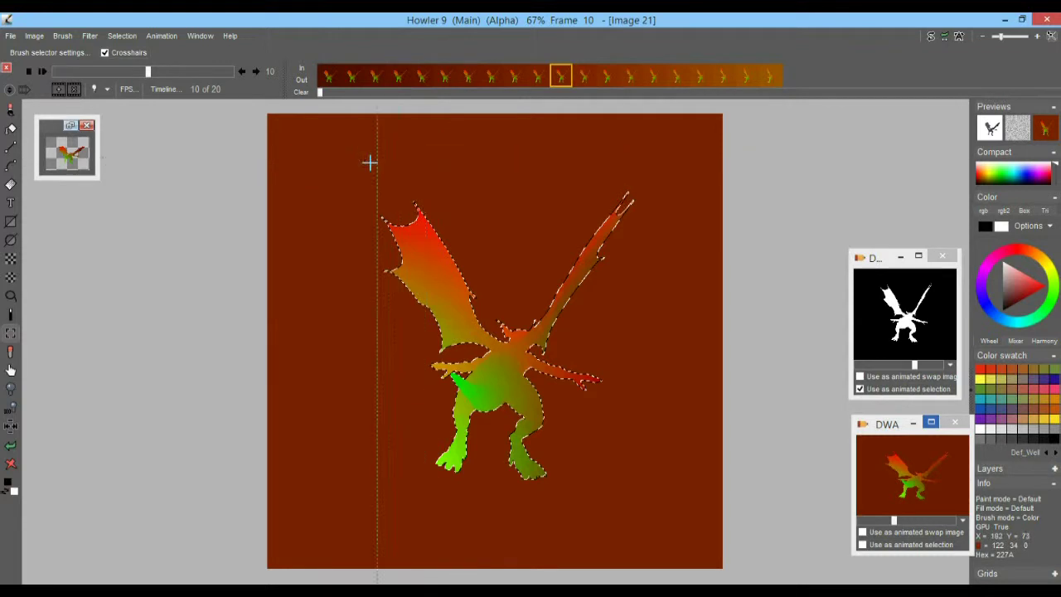
{"action": "mouse_move", "coordinate": [346, 165]}
{"action": "left_mouse_down"}
{"action": "mouse_move", "coordinate": [639, 504]}
{"action": "mouse_move", "coordinate": [682, 511]}
{"action": "left_mouse_up"}
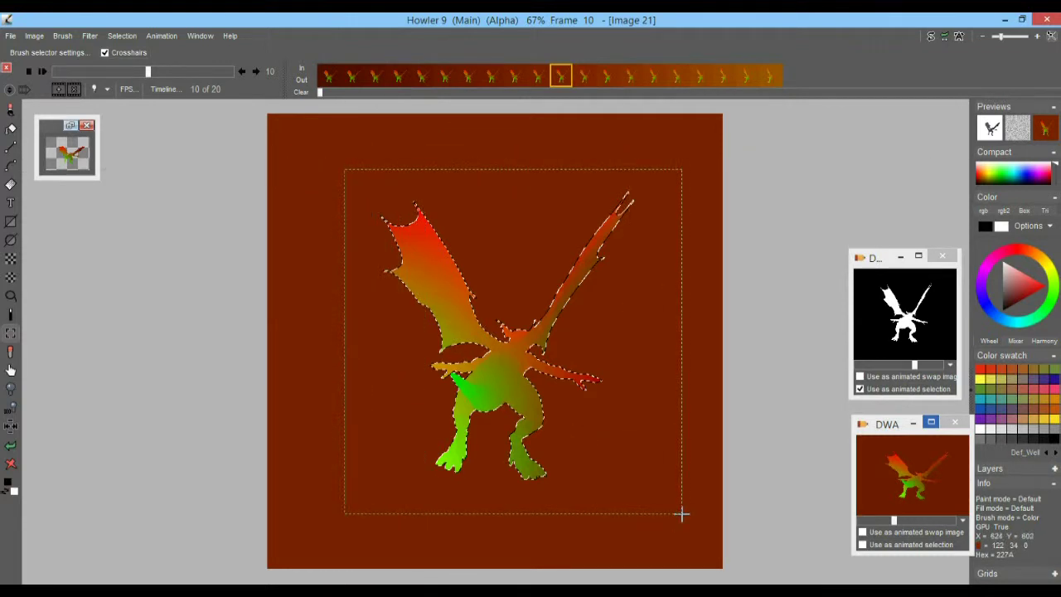
{"action": "left_click", "coordinate": [63, 36]}
{"action": "left_click", "coordinate": [137, 88]}
{"action": "mouse_move", "coordinate": [90, 129]}
{"action": "left_mouse_down"}
{"action": "mouse_move", "coordinate": [104, 131]}
{"action": "mouse_move", "coordinate": [116, 257]}
{"action": "left_mouse_up"}
{"action": "left_click", "coordinate": [194, 253]}
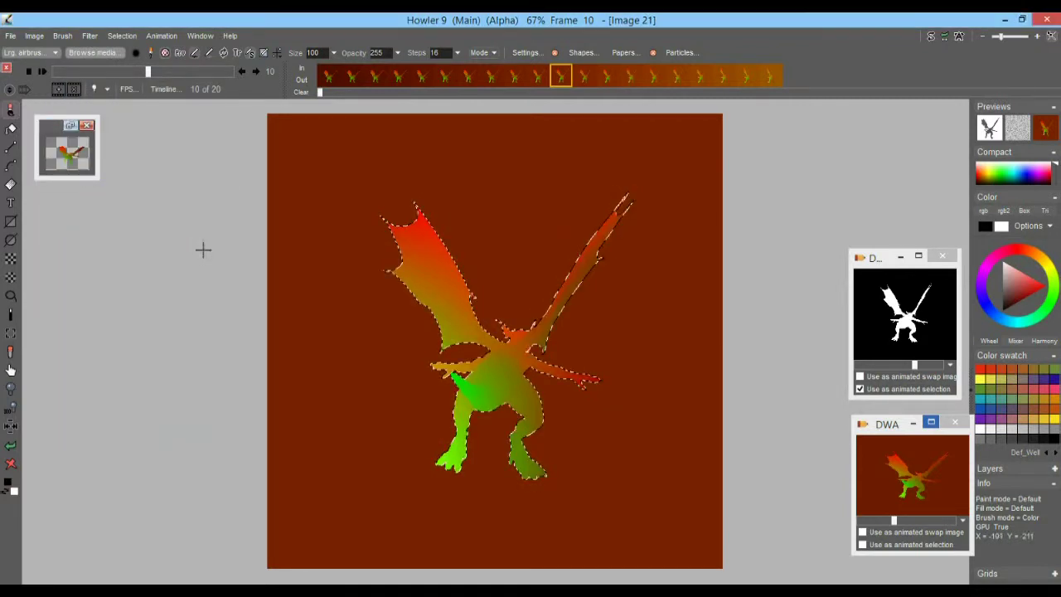
{"action": "mouse_move", "coordinate": [297, 149]}
{"action": "left_mouse_down"}
{"action": "mouse_move", "coordinate": [630, 457]}
{"action": "mouse_move", "coordinate": [498, 364]}
{"action": "mouse_move", "coordinate": [202, 116]}
{"action": "mouse_move", "coordinate": [25, 492]}
{"action": "left_mouse_up"}
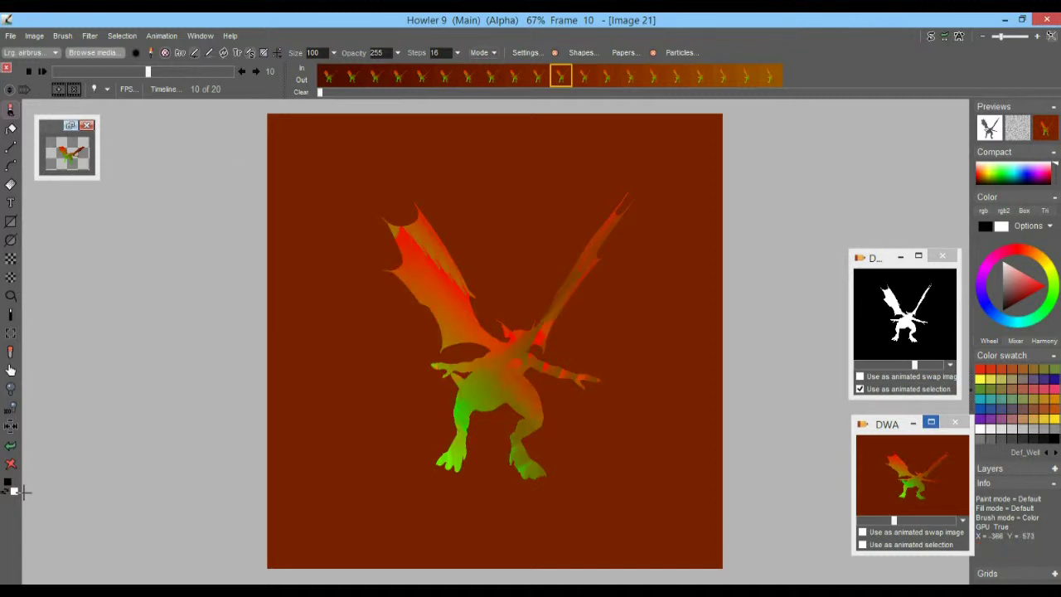
{"action": "left_click", "coordinate": [11, 446]}
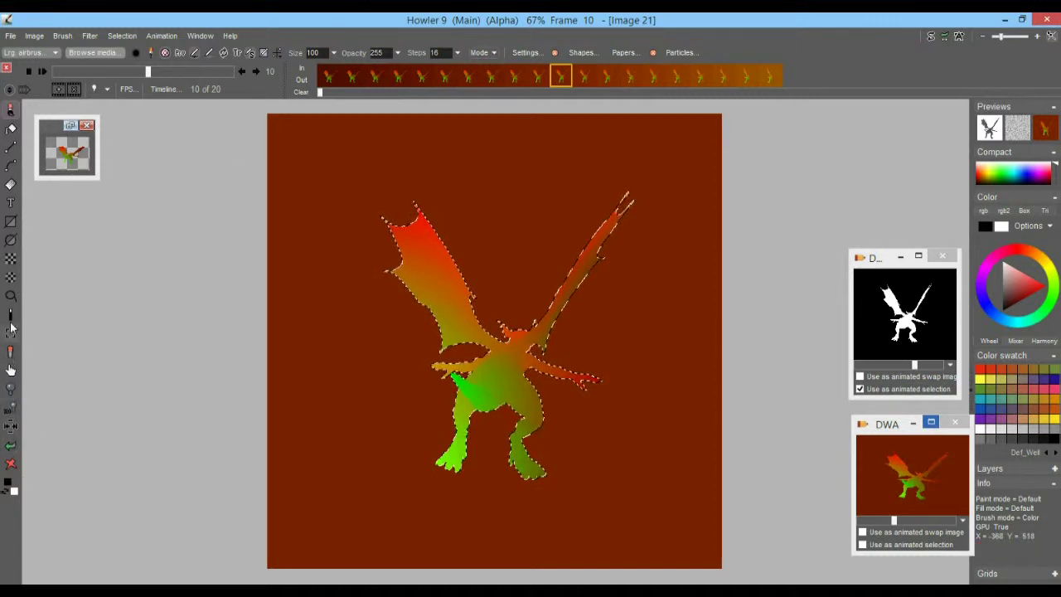
- Pick up a rectangle around the whole dragon on frame 10 as a custom brush and store a managed copy of it
{"action": "left_click", "coordinate": [11, 335]}
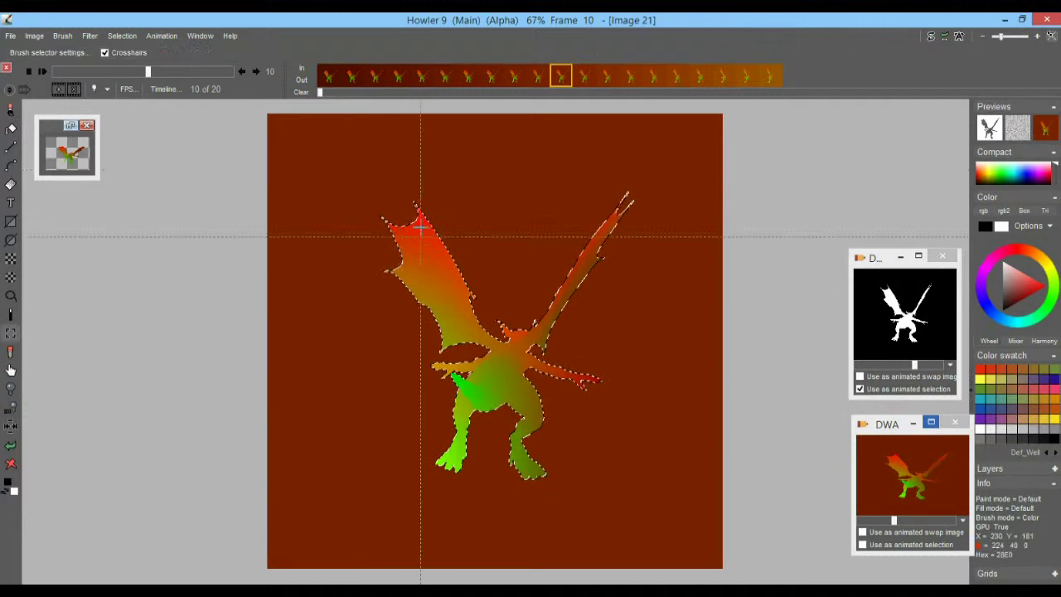
{"action": "left_click_drag", "start_coordinate": [322, 152], "coordinate": [689, 531]}
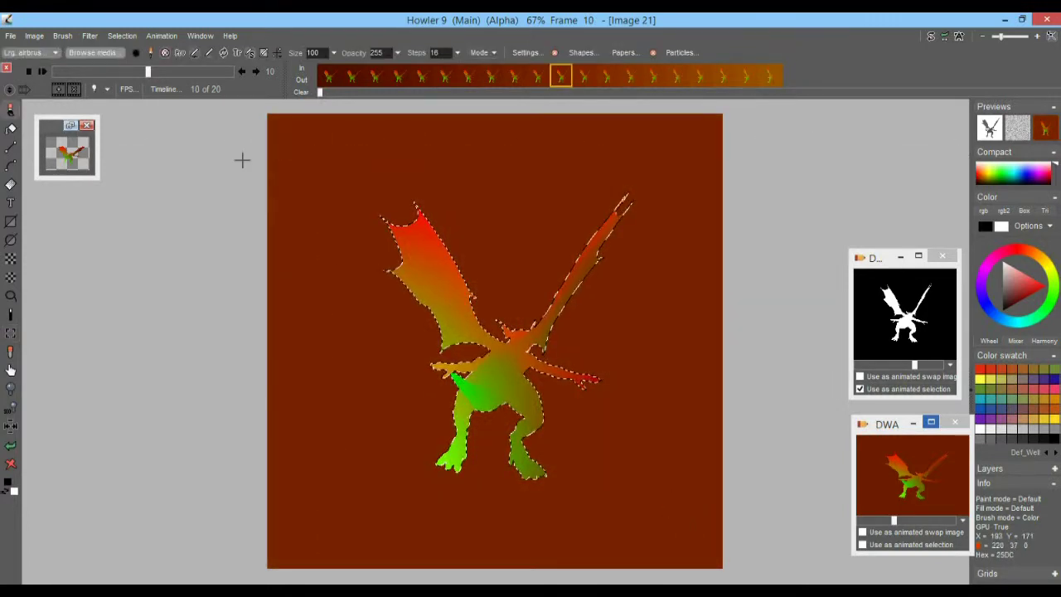
{"action": "left_click", "coordinate": [63, 37]}
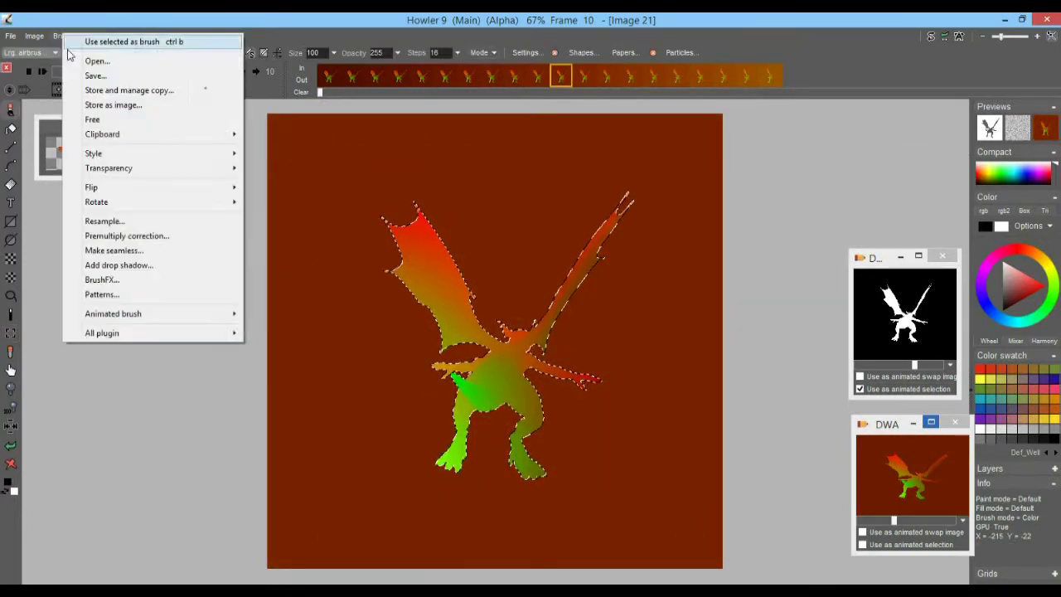
{"action": "left_click", "coordinate": [110, 91]}
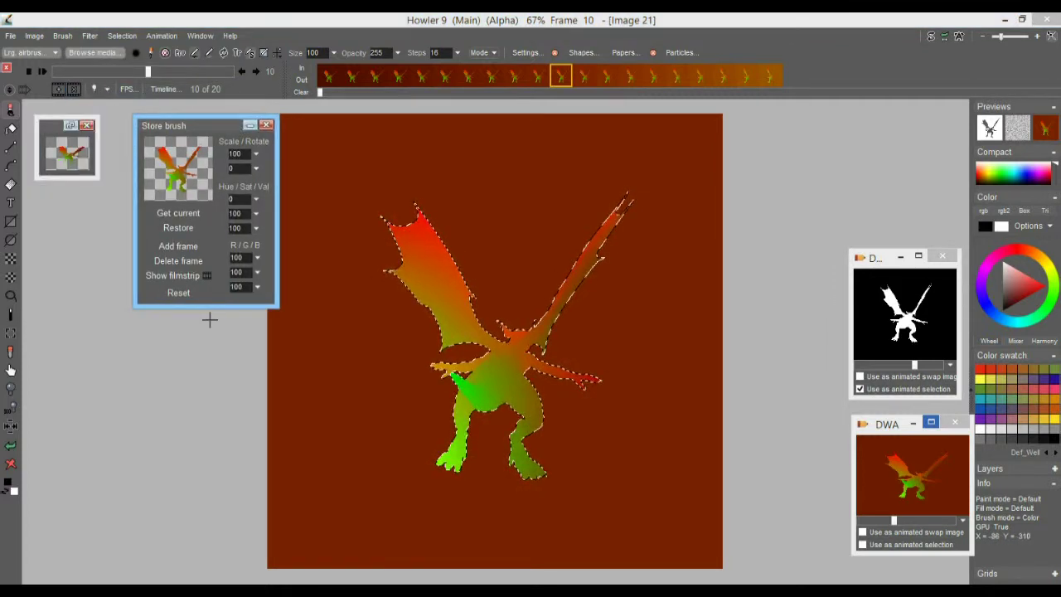
- Show the stored dragon brush's filmstrip in an enlarged window, inspect its frames, and close the Store brush window
{"action": "left_click", "coordinate": [178, 276]}
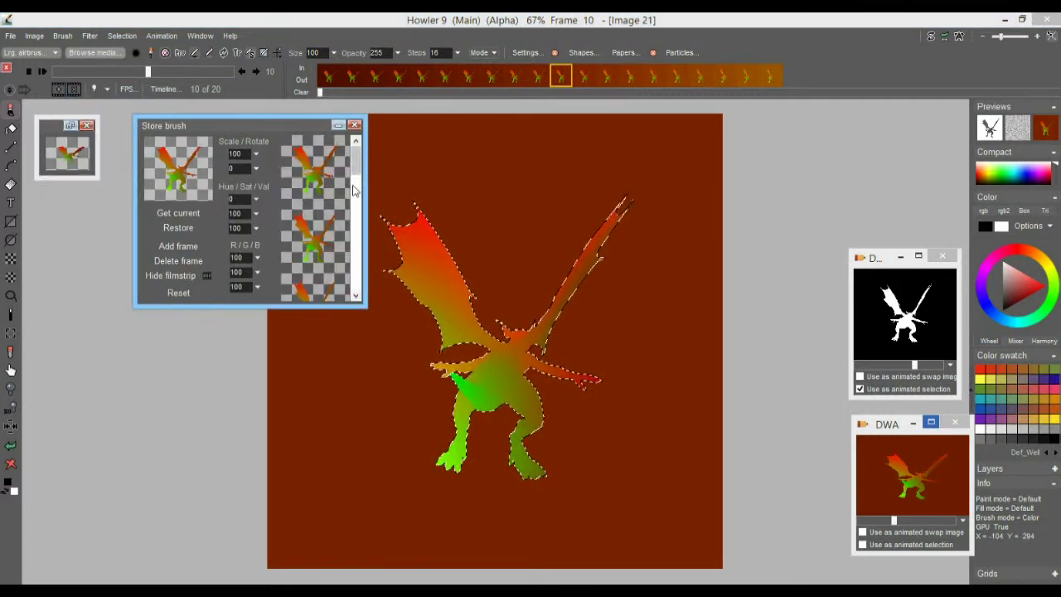
{"action": "left_click_drag", "start_coordinate": [250, 306], "coordinate": [251, 543]}
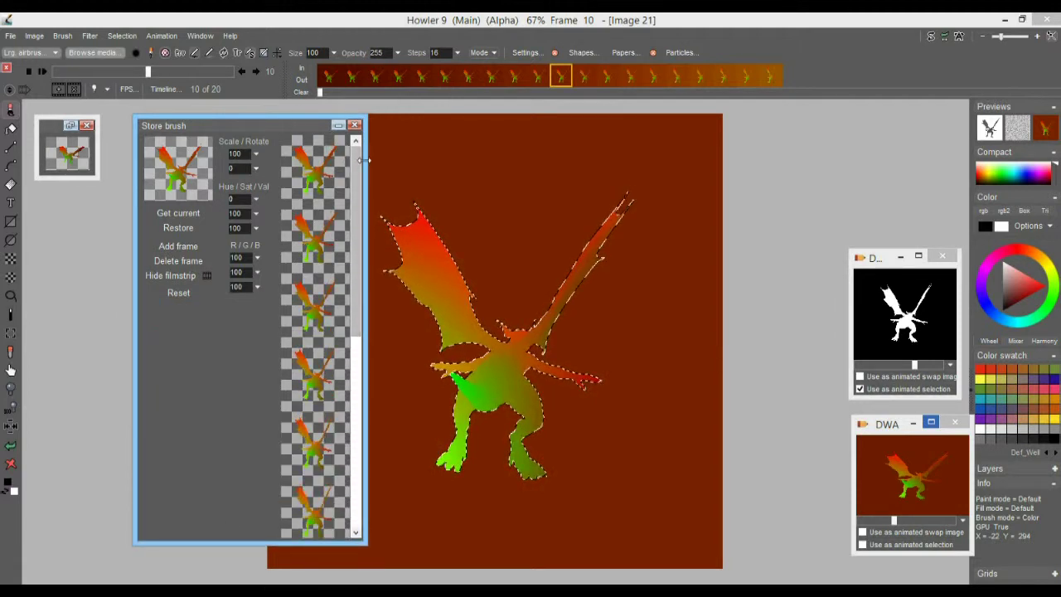
{"action": "mouse_move", "coordinate": [348, 148]}
{"action": "left_mouse_down"}
{"action": "mouse_move", "coordinate": [338, 287]}
{"action": "mouse_move", "coordinate": [351, 164]}
{"action": "mouse_move", "coordinate": [355, 379]}
{"action": "mouse_move", "coordinate": [352, 151]}
{"action": "left_mouse_up"}
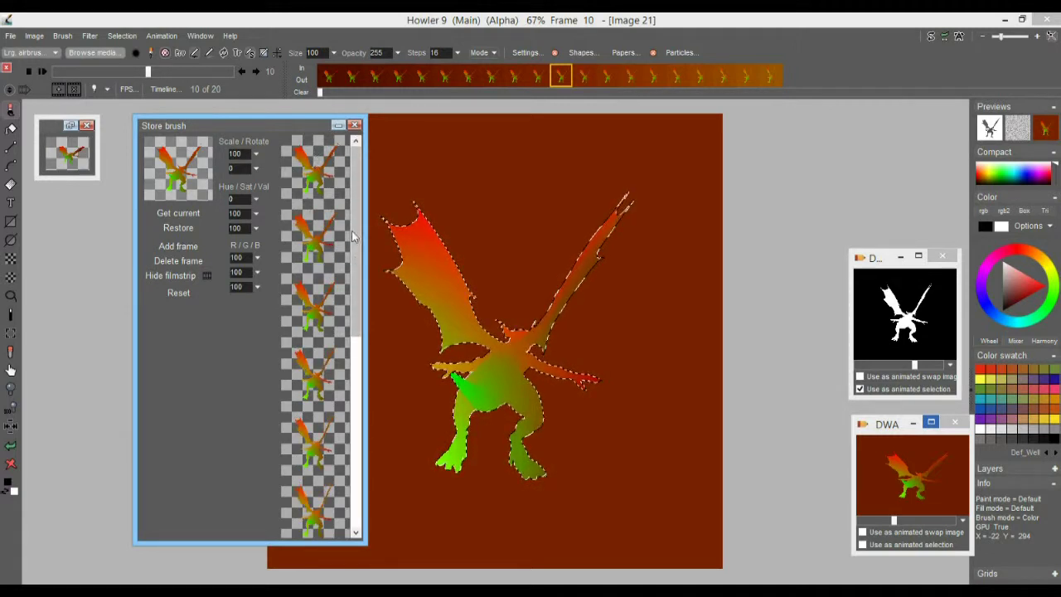
{"action": "mouse_move", "coordinate": [358, 250]}
{"action": "left_mouse_down"}
{"action": "mouse_move", "coordinate": [355, 406]}
{"action": "mouse_move", "coordinate": [355, 249]}
{"action": "left_mouse_up"}
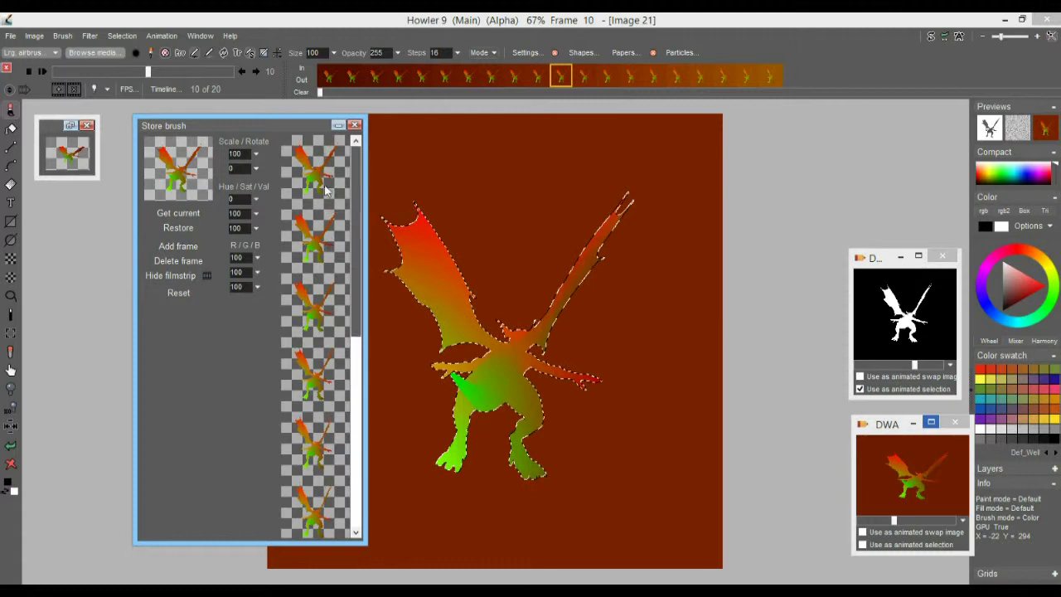
{"action": "mouse_move", "coordinate": [237, 126]}
{"action": "left_mouse_down"}
{"action": "mouse_move", "coordinate": [223, 330]}
{"action": "mouse_move", "coordinate": [242, 320]}
{"action": "mouse_move", "coordinate": [206, 205]}
{"action": "mouse_move", "coordinate": [191, 215]}
{"action": "left_mouse_up"}
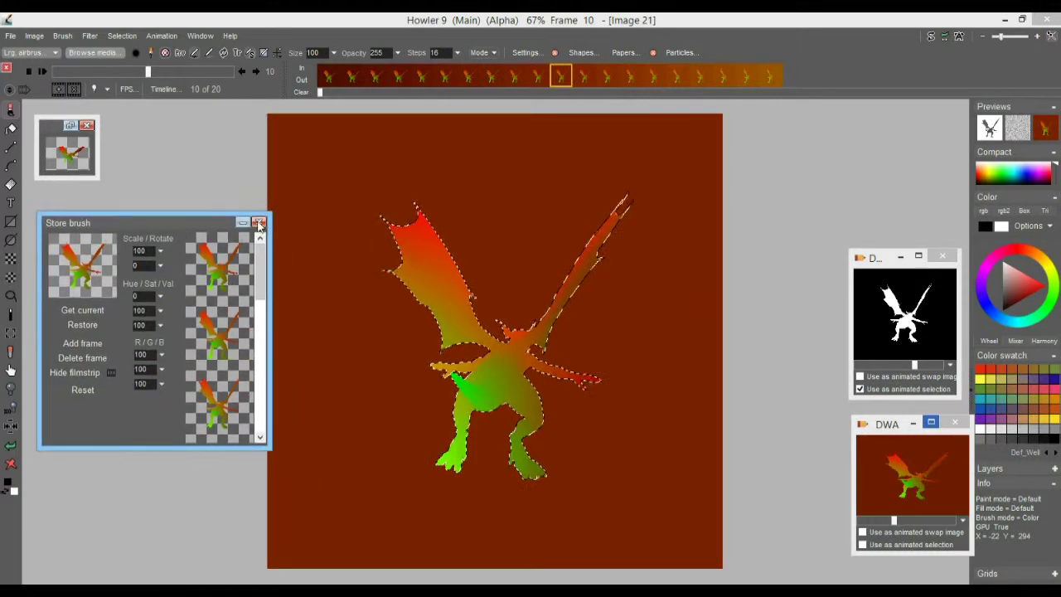
{"action": "left_click", "coordinate": [261, 218]}
- Scrub the masked velocity animation to frame 19 and step across its ends to compare the first and last frames
{"action": "left_click_drag", "start_coordinate": [146, 73], "coordinate": [236, 75]}
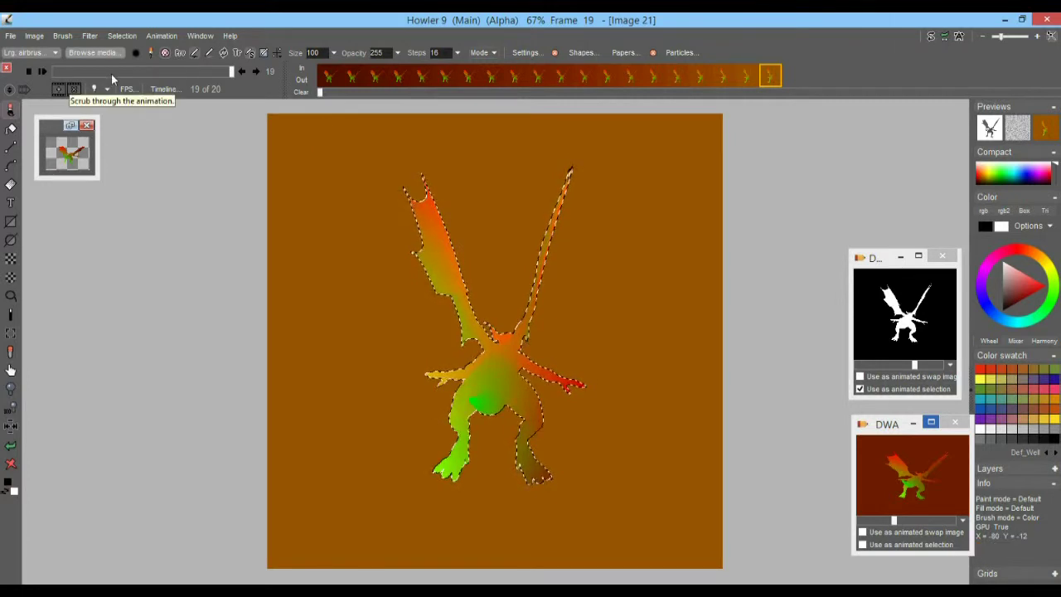
{"action": "left_click", "coordinate": [259, 72]}
{"action": "left_click", "coordinate": [240, 72]}
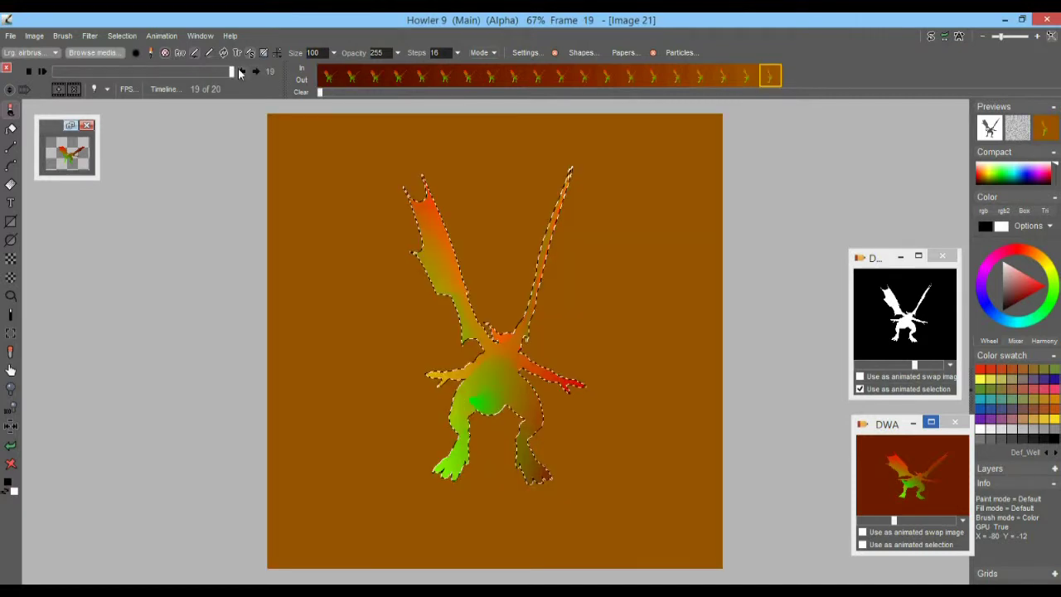
{"action": "left_click", "coordinate": [258, 72]}
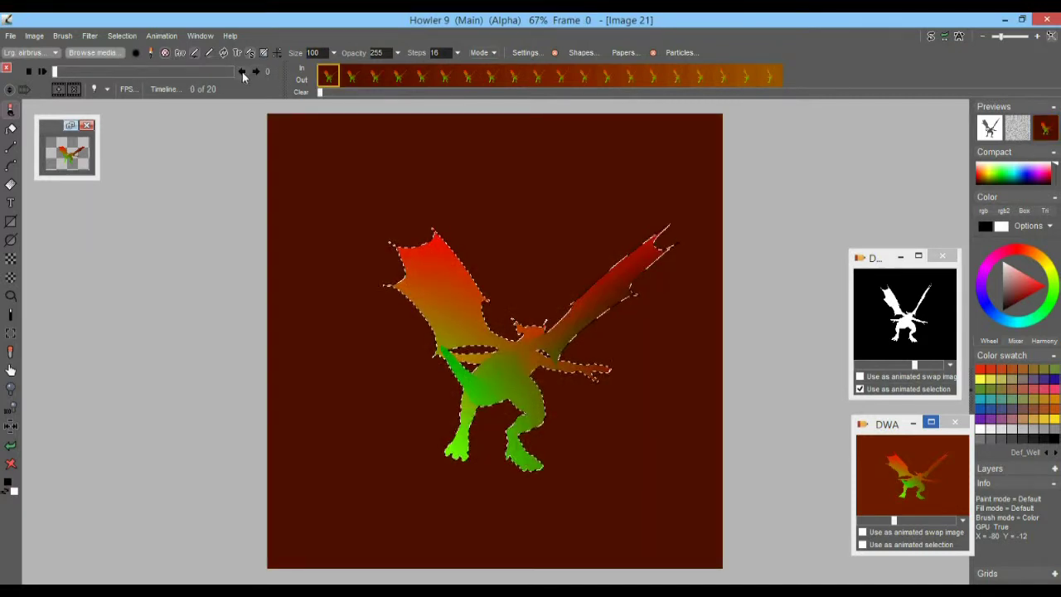
{"action": "left_click", "coordinate": [241, 72]}
{"action": "left_click_drag", "start_coordinate": [233, 72], "coordinate": [61, 75]}
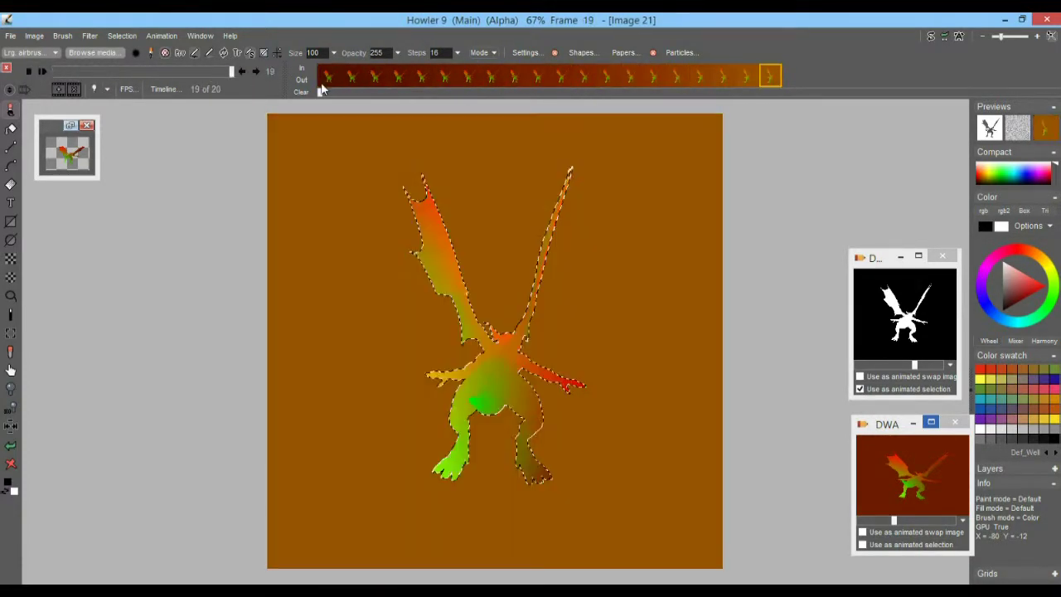
{"action": "left_click", "coordinate": [29, 71]}
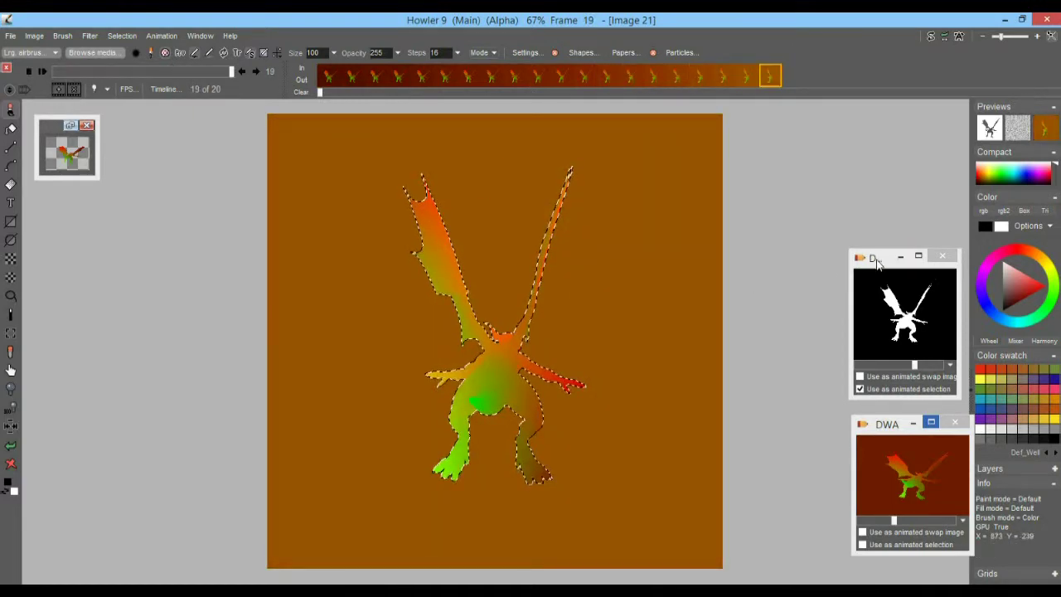
- Move both stored animation windows further up, turn off the mask's animated selection, and rewind both stored animations to their first frame
{"action": "left_click_drag", "start_coordinate": [876, 262], "coordinate": [870, 143]}
{"action": "left_click_drag", "start_coordinate": [879, 428], "coordinate": [866, 318]}
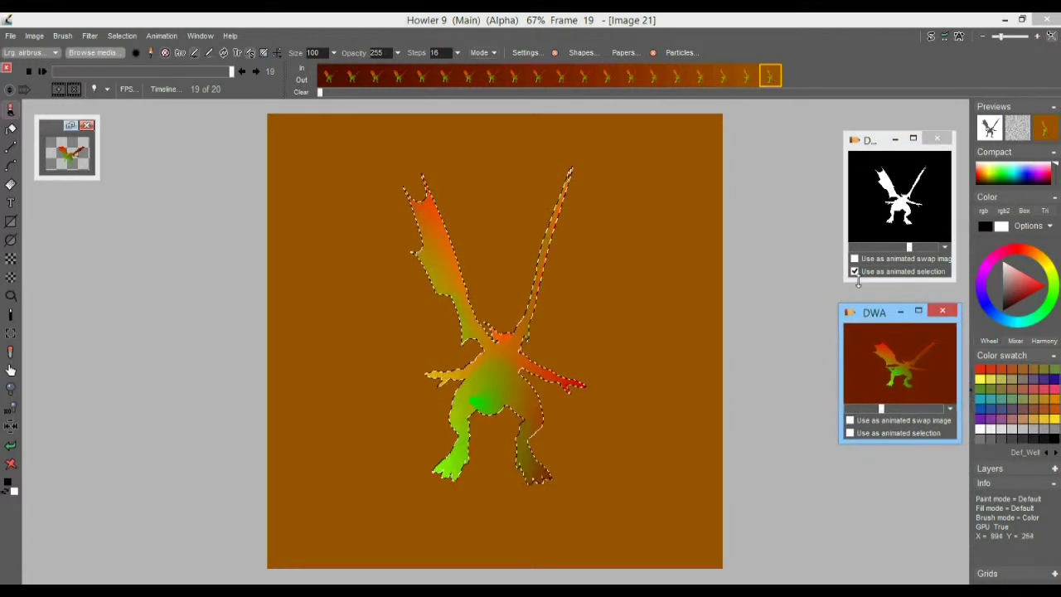
{"action": "left_click", "coordinate": [853, 272]}
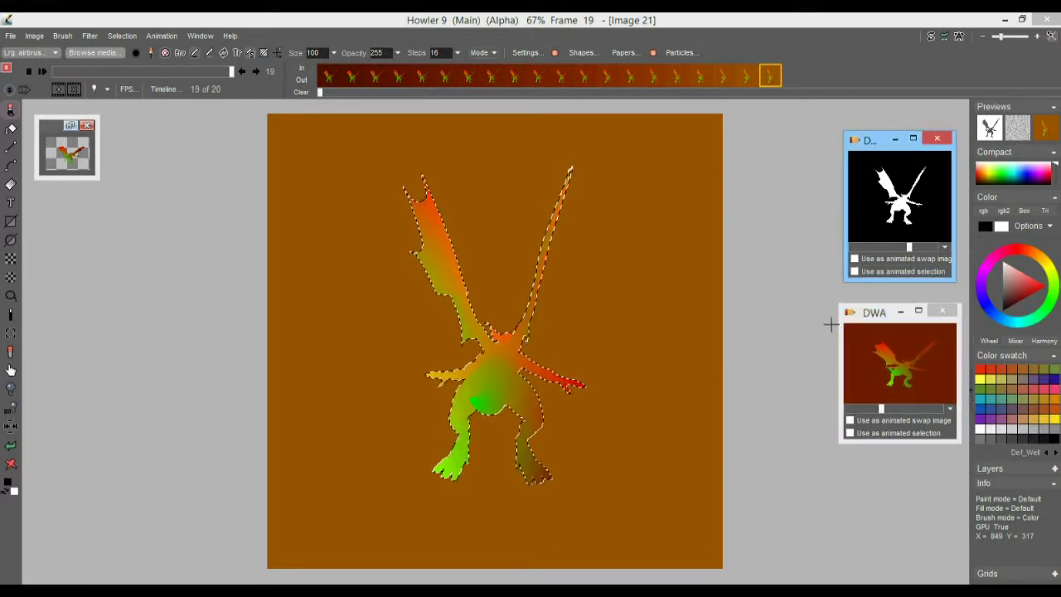
{"action": "left_click_drag", "start_coordinate": [882, 410], "coordinate": [845, 411]}
{"action": "left_click_drag", "start_coordinate": [909, 247], "coordinate": [821, 257]}
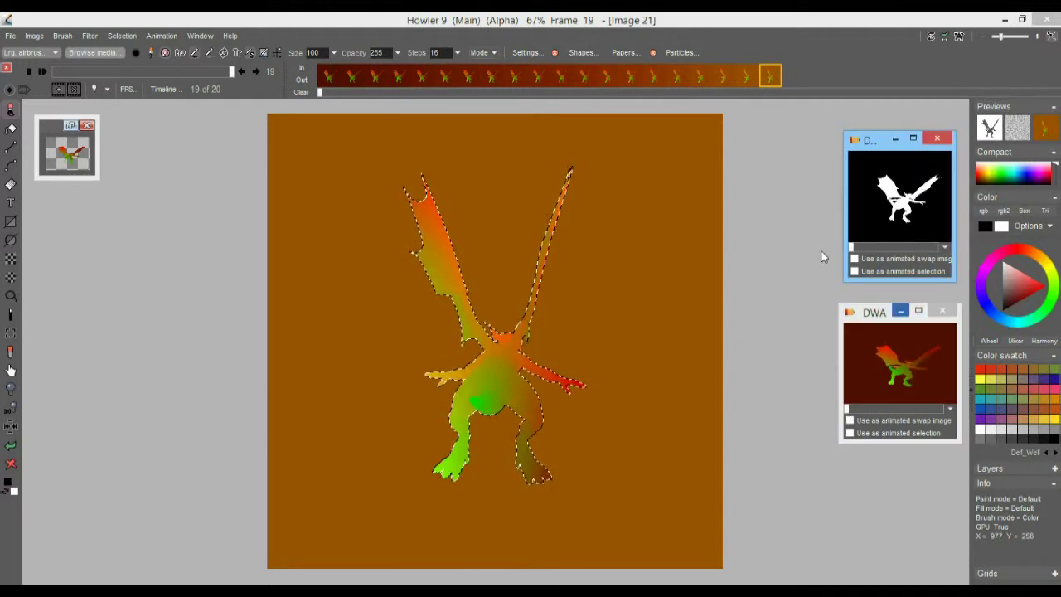
- Restore the stored red-green velocity animation in place of the current animation and preview its playback
{"action": "double_click", "coordinate": [902, 358]}
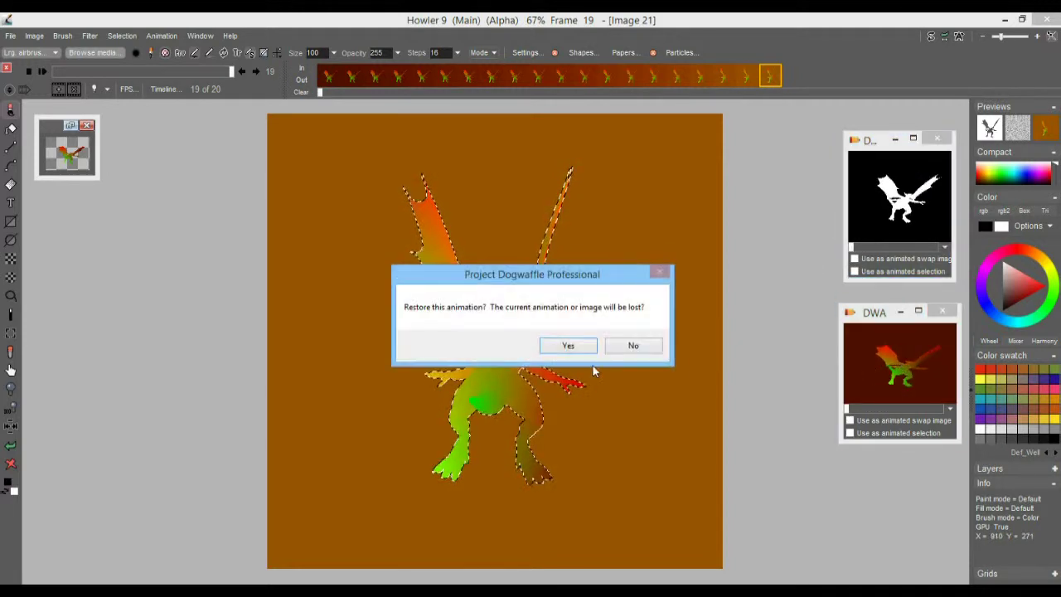
{"action": "left_click", "coordinate": [568, 345]}
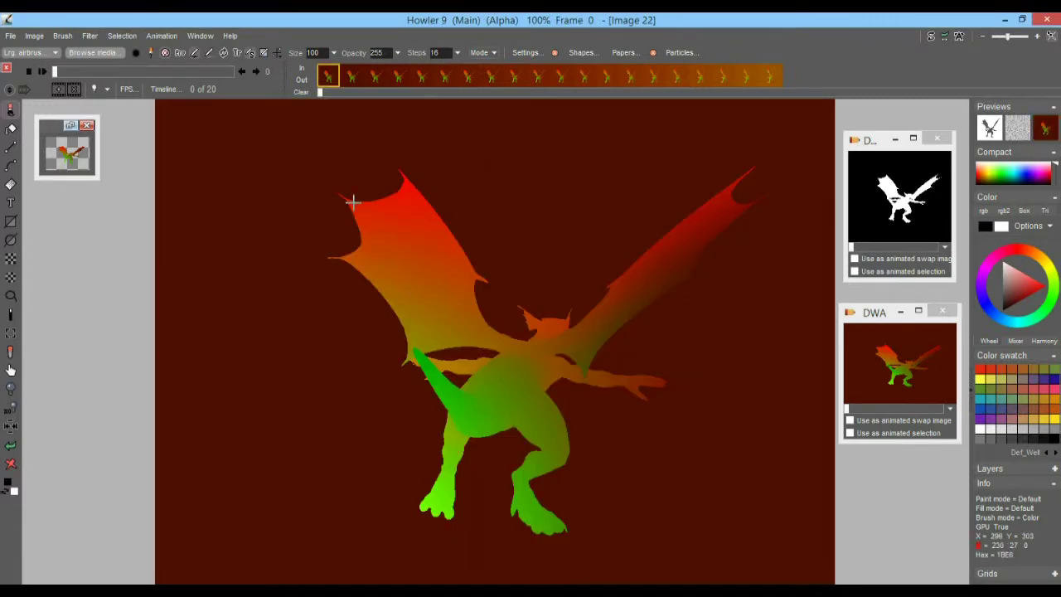
{"action": "left_click", "coordinate": [43, 70]}
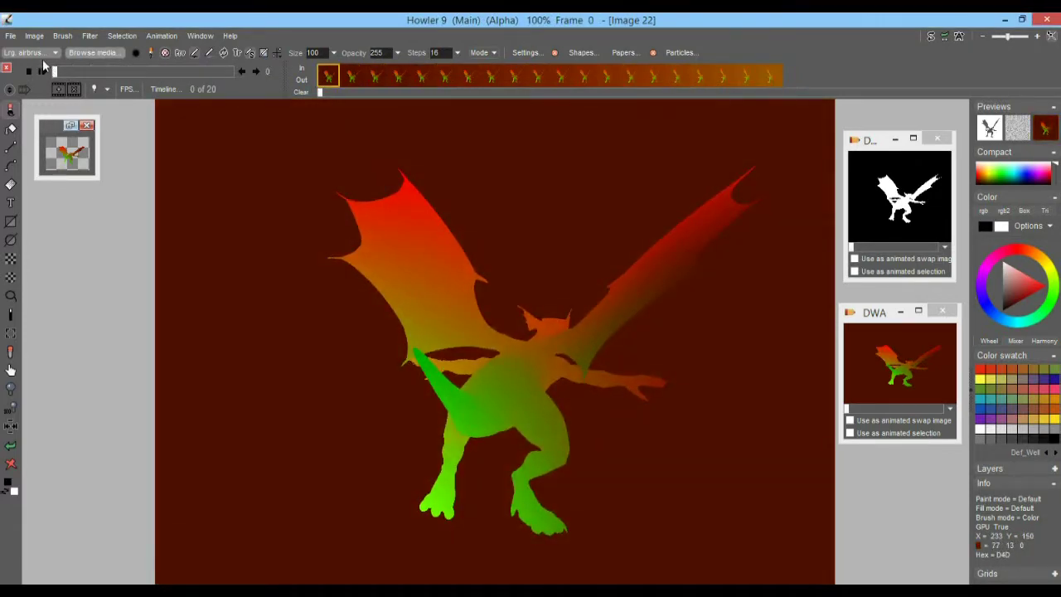
{"action": "left_click", "coordinate": [42, 60]}
- Mark the whole filmstrip from frame 0 to frame 19 as the edit block and copy that block
{"action": "left_click", "coordinate": [777, 76]}
{"action": "left_click", "coordinate": [300, 80]}
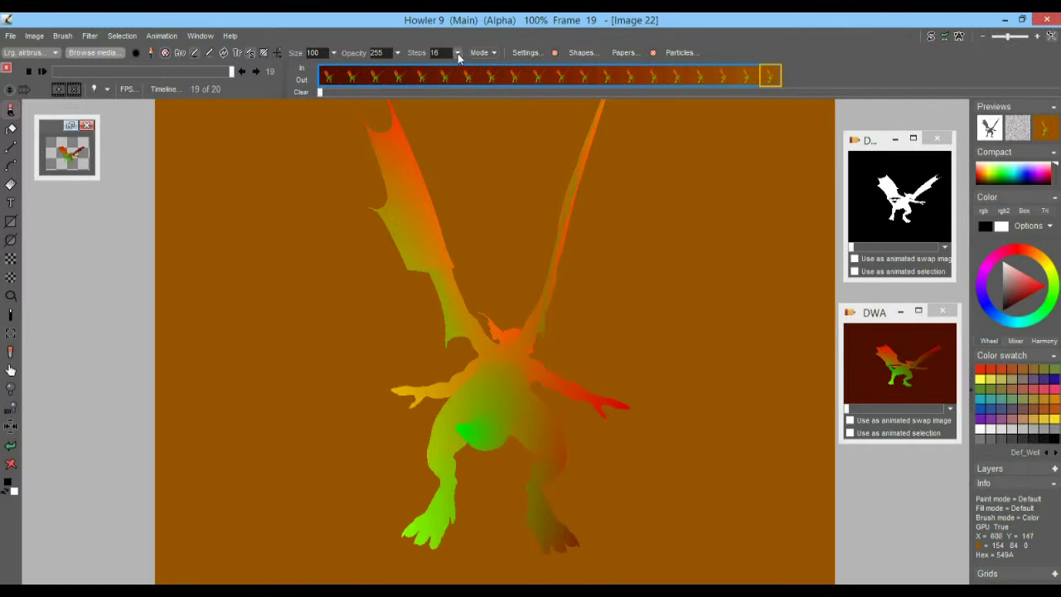
{"action": "left_click", "coordinate": [453, 76]}
{"action": "right_click", "coordinate": [455, 77]}
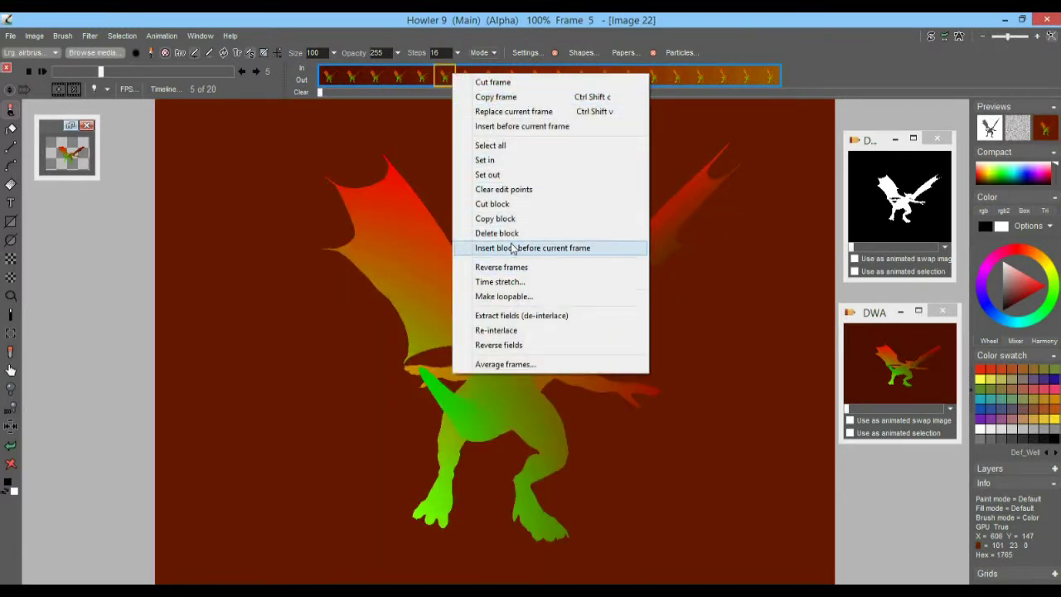
{"action": "left_click", "coordinate": [506, 220]}
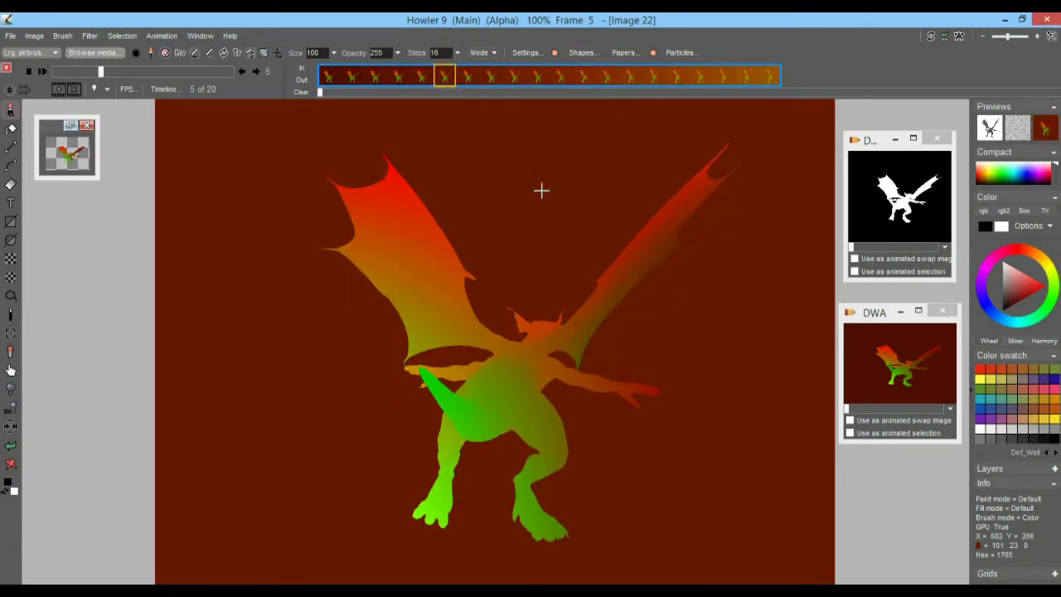
- Reverse the order of the frames in the marked block
{"action": "left_click", "coordinate": [381, 77]}
{"action": "right_click", "coordinate": [381, 77]}
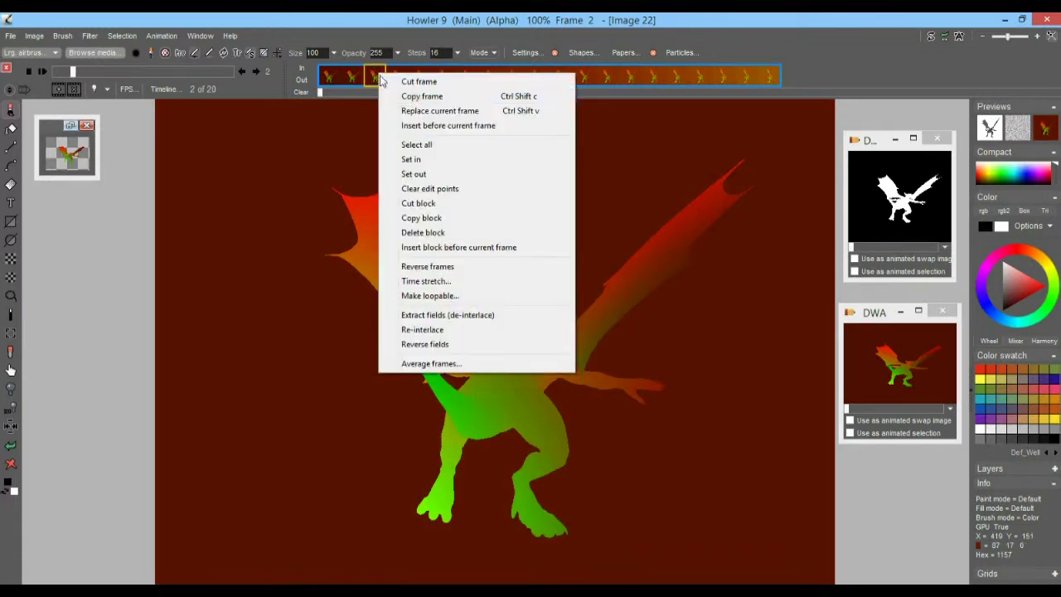
{"action": "left_click", "coordinate": [448, 268]}
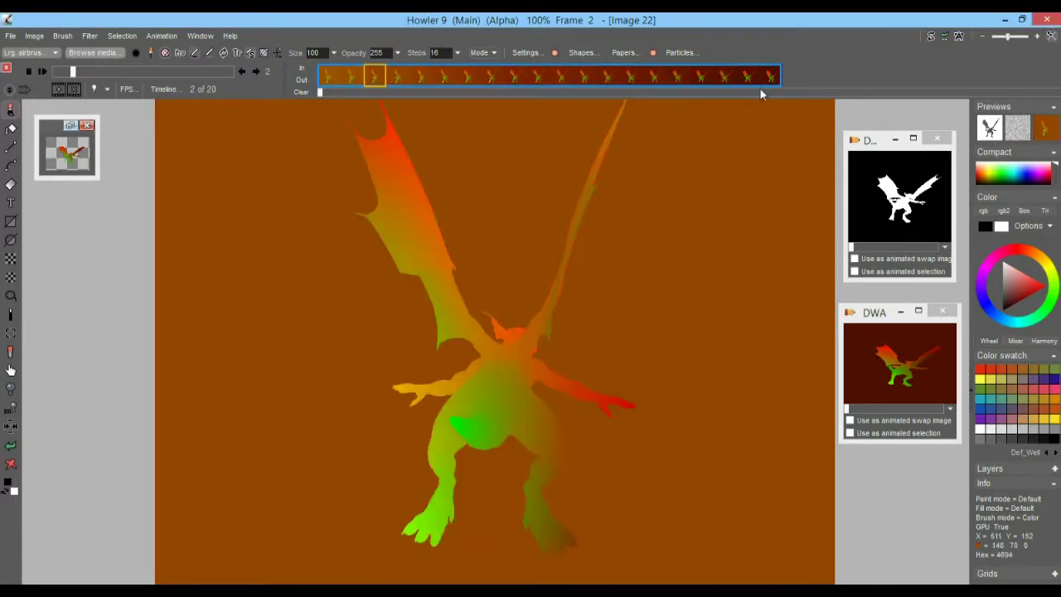
- Insert the copied block of dragon frames before frame 0 of the color animation
{"action": "mouse_move", "coordinate": [338, 78]}
{"action": "left_mouse_down"}
{"action": "mouse_move", "coordinate": [708, 78]}
{"action": "mouse_move", "coordinate": [333, 81]}
{"action": "left_mouse_up"}
{"action": "right_click", "coordinate": [324, 79]}
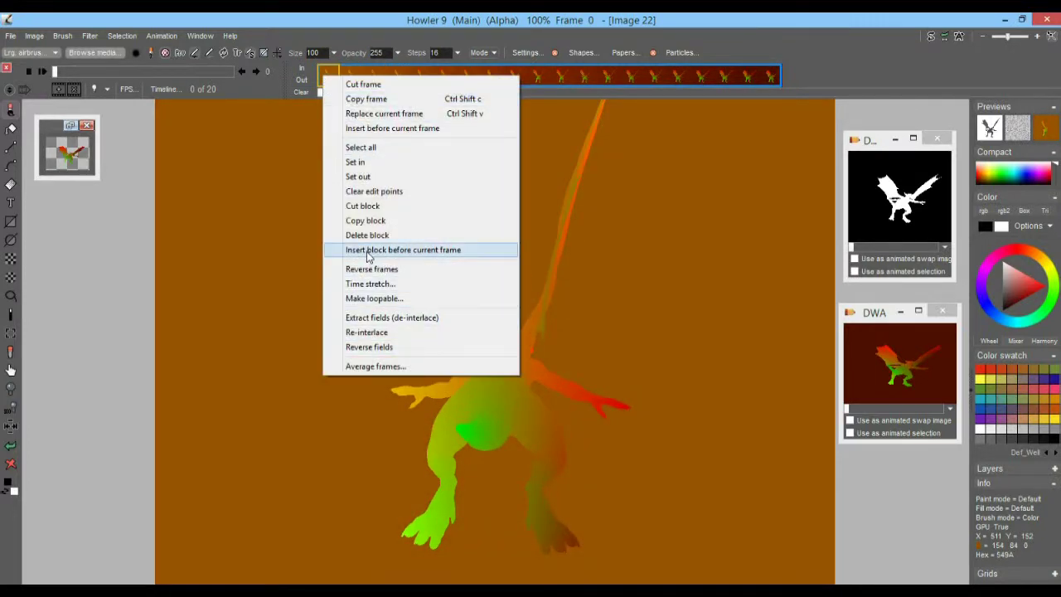
{"action": "left_click", "coordinate": [437, 250]}
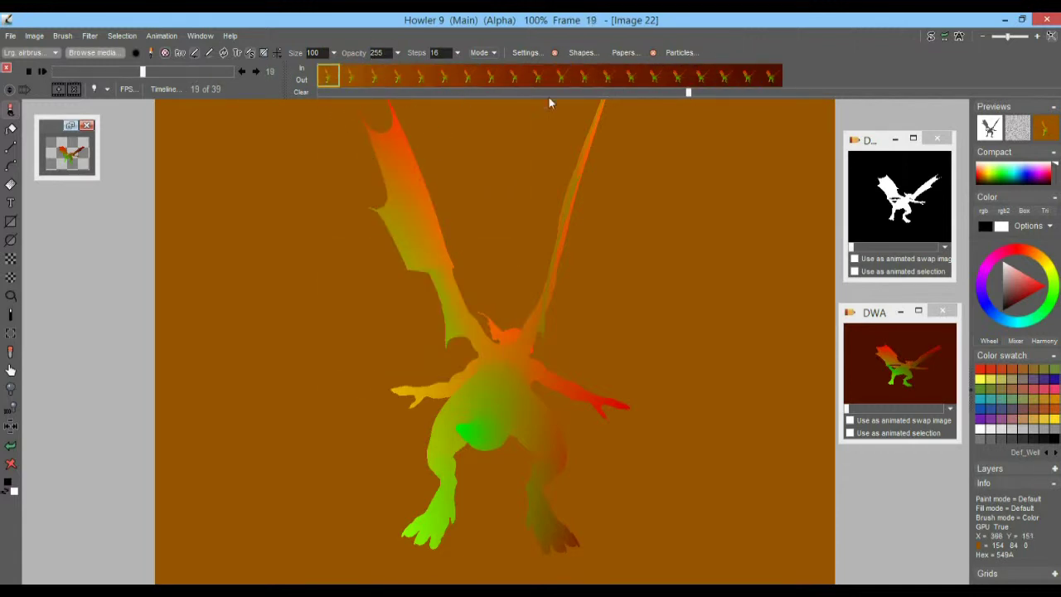
- Examine the joined timeline from the first to the last frame and play the forward-and-back motion
{"action": "left_click_drag", "start_coordinate": [687, 95], "coordinate": [543, 107]}
{"action": "left_click_drag", "start_coordinate": [429, 77], "coordinate": [996, 83]}
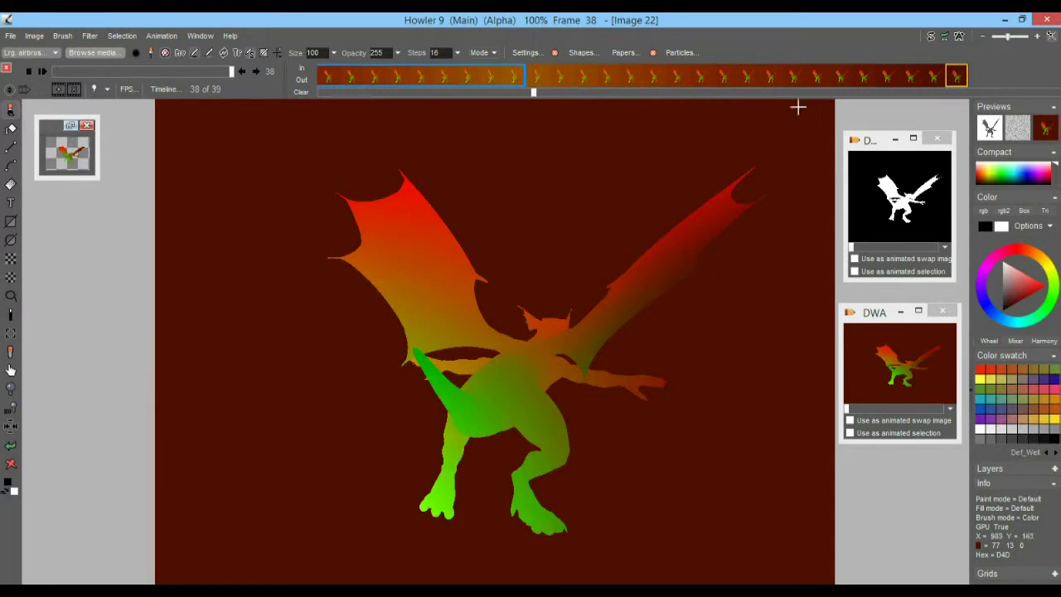
{"action": "left_click", "coordinate": [489, 90]}
{"action": "left_click", "coordinate": [326, 77]}
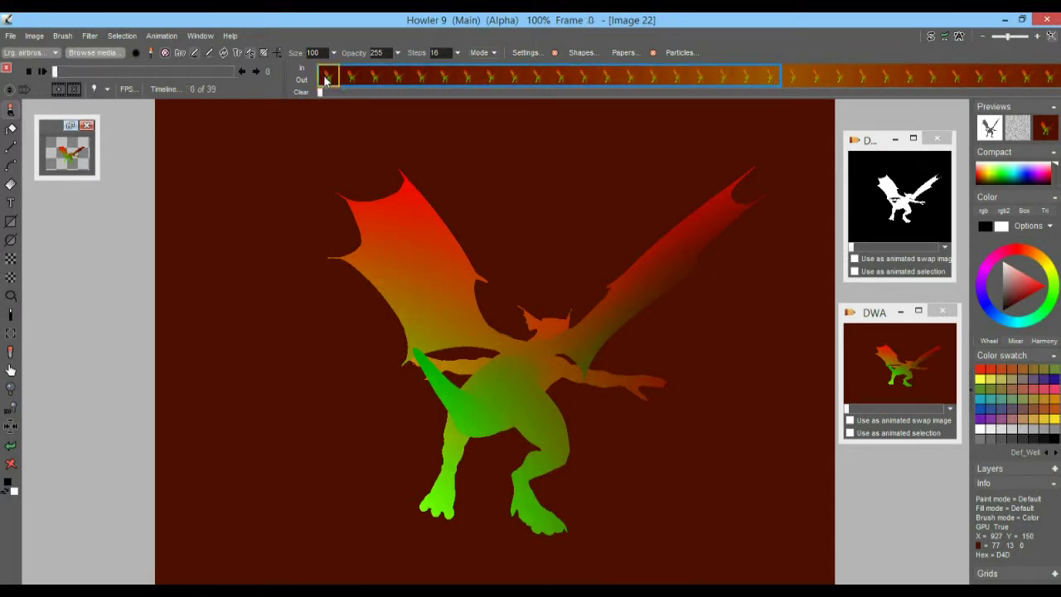
{"action": "left_click", "coordinate": [43, 71]}
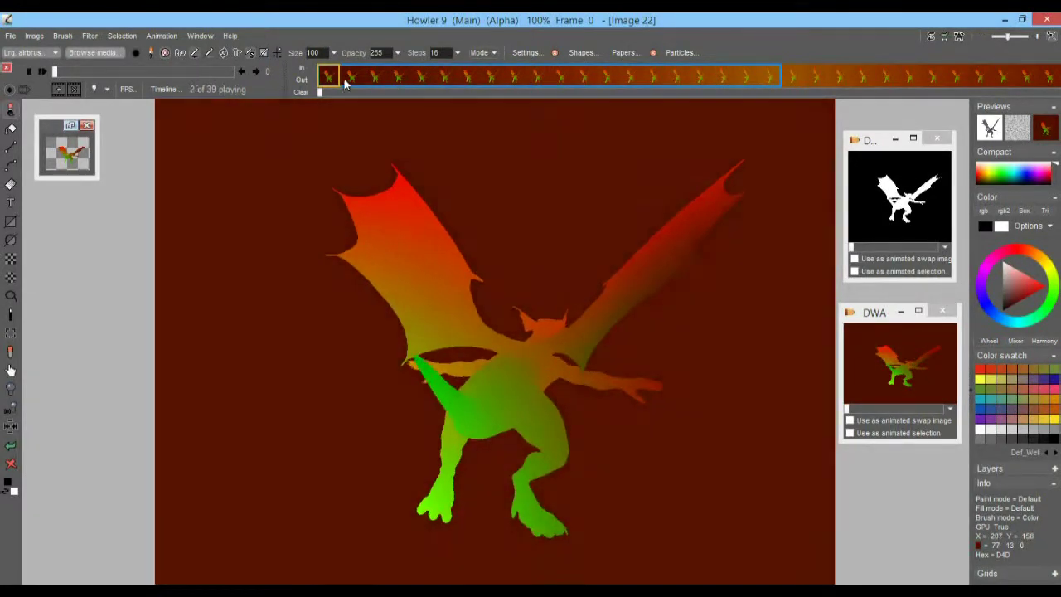
{"action": "left_click", "coordinate": [328, 77]}
{"action": "left_click_drag", "start_coordinate": [328, 79], "coordinate": [860, 88]}
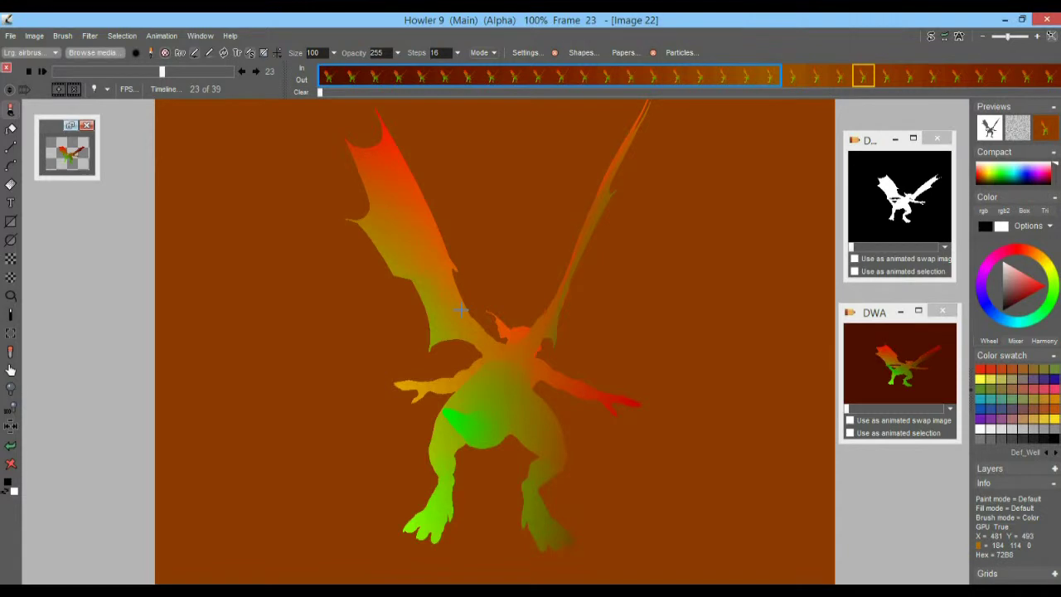
- Compare the last frame with frame 0 and delete the duplicate frame 38 from the end of the animation
{"action": "left_click_drag", "start_coordinate": [322, 92], "coordinate": [701, 98]}
{"action": "left_click", "coordinate": [774, 75]}
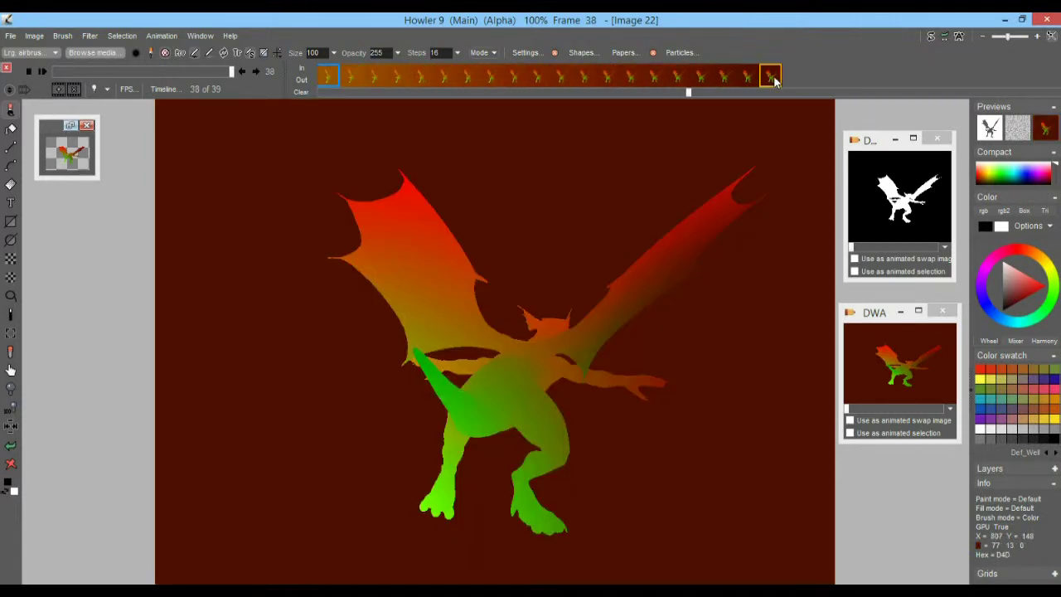
{"action": "left_click", "coordinate": [255, 73]}
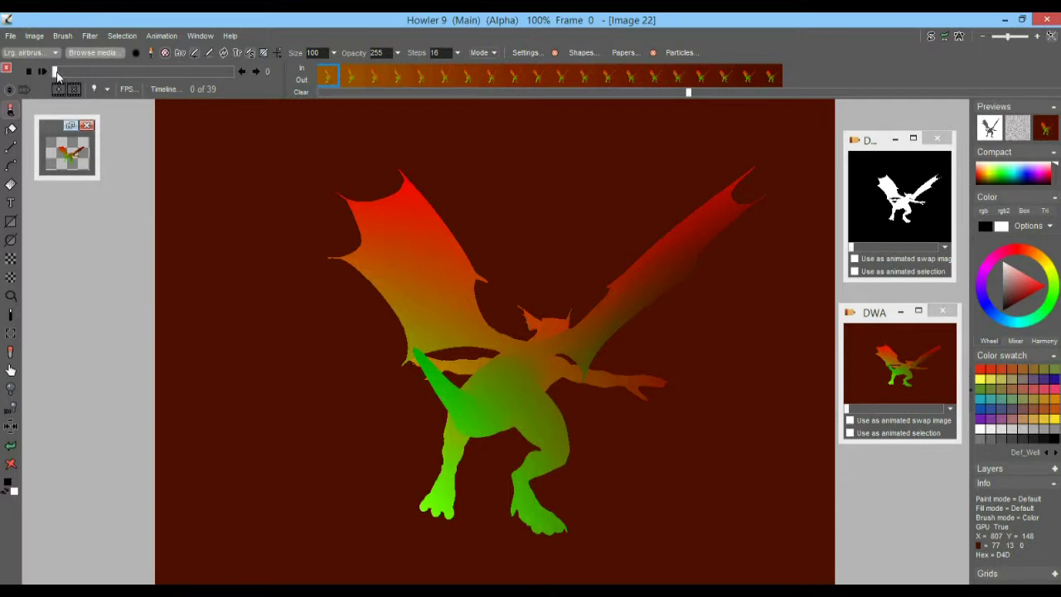
{"action": "left_click", "coordinate": [243, 73]}
{"action": "left_click", "coordinate": [257, 73]}
{"action": "left_click", "coordinate": [236, 73]}
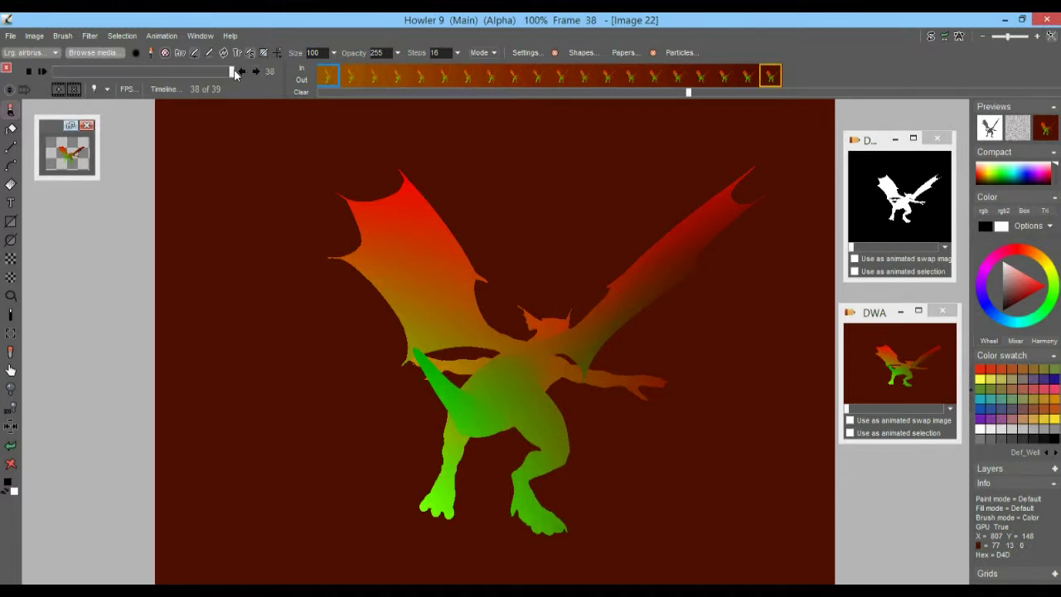
{"action": "left_click", "coordinate": [76, 90]}
- Examine frames 16 to 22 around the animation's turning point one by one and play the whole loop
{"action": "mouse_move", "coordinate": [140, 72]}
{"action": "left_mouse_down"}
{"action": "mouse_move", "coordinate": [126, 70]}
{"action": "mouse_move", "coordinate": [154, 75]}
{"action": "left_mouse_up"}
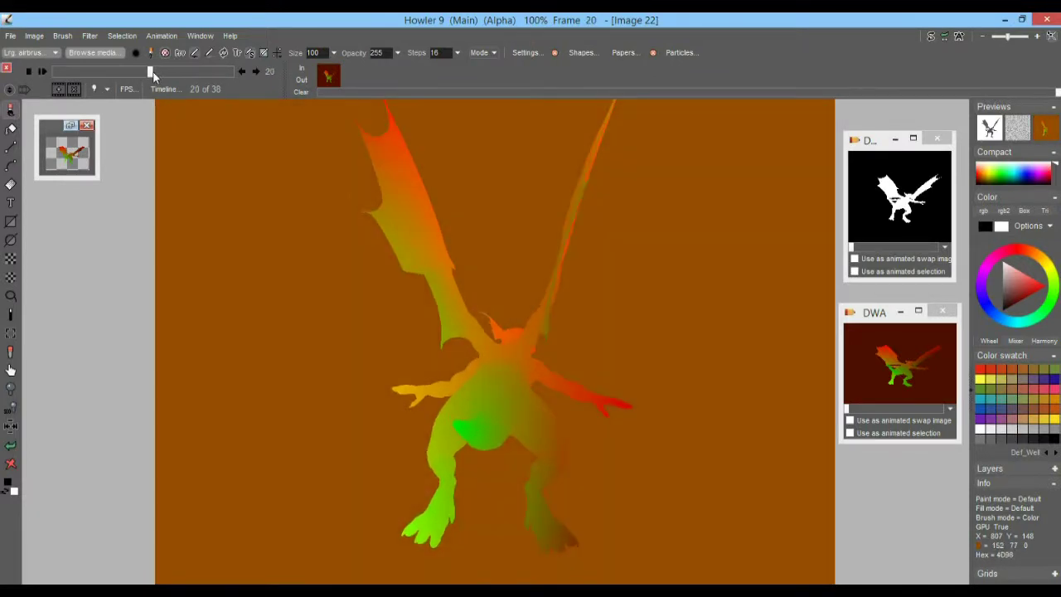
{"action": "left_click", "coordinate": [256, 72]}
{"action": "left_click", "coordinate": [256, 73]}
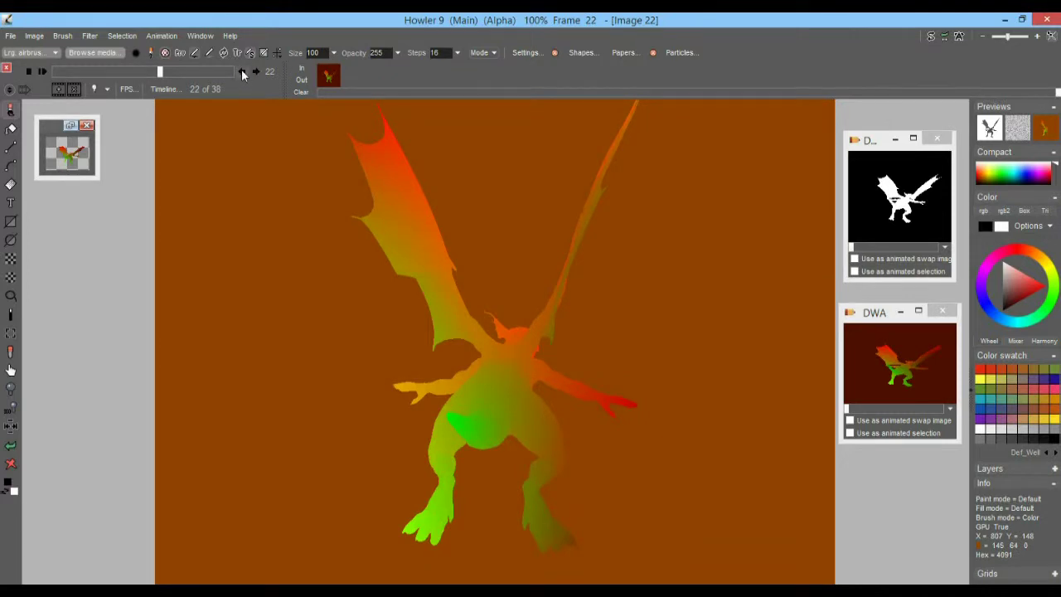
{"action": "left_click", "coordinate": [243, 72]}
{"action": "left_click", "coordinate": [243, 73]}
{"action": "left_click", "coordinate": [243, 73]}
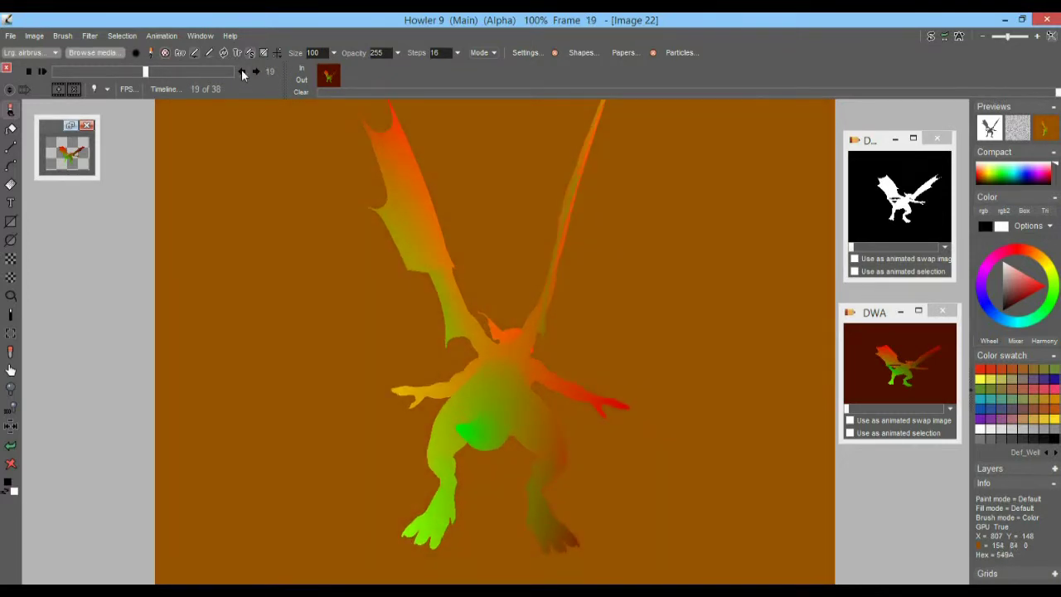
{"action": "left_click", "coordinate": [243, 73]}
{"action": "left_click", "coordinate": [242, 73]}
{"action": "left_click", "coordinate": [243, 73]}
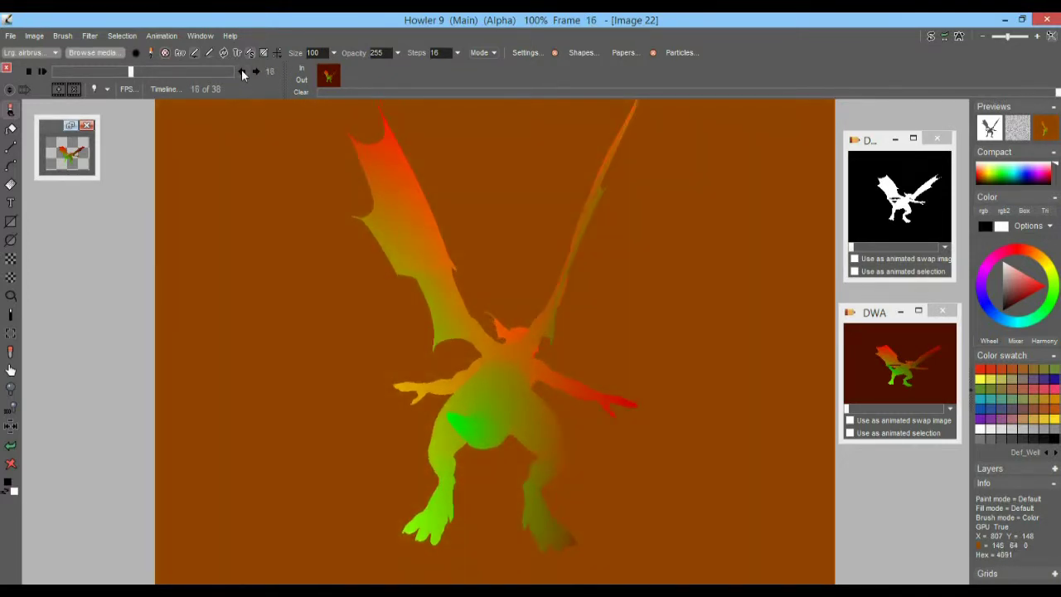
{"action": "left_click", "coordinate": [257, 73]}
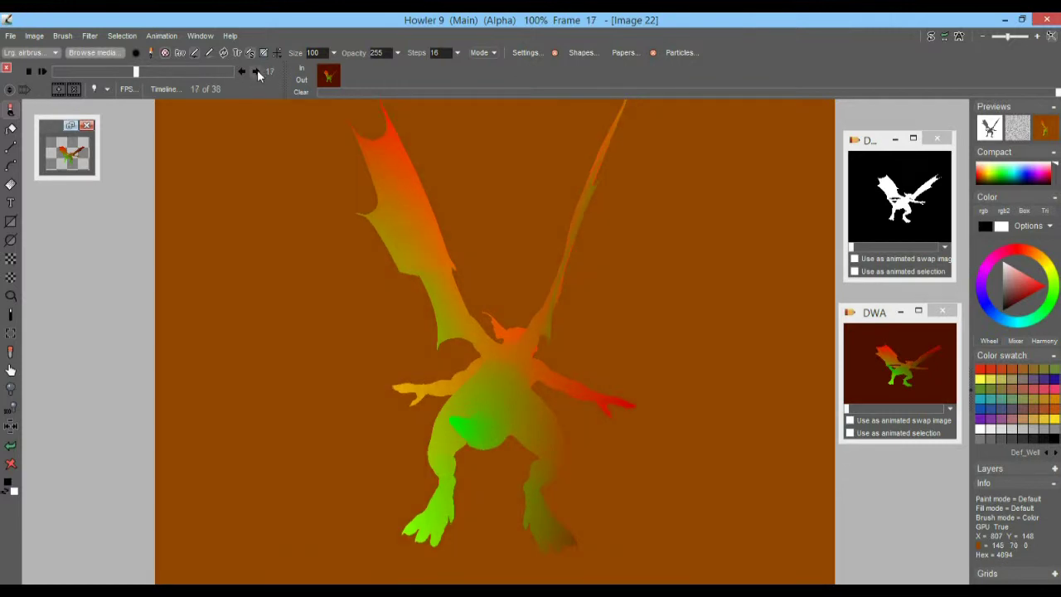
{"action": "left_click", "coordinate": [257, 73]}
{"action": "left_click", "coordinate": [257, 73]}
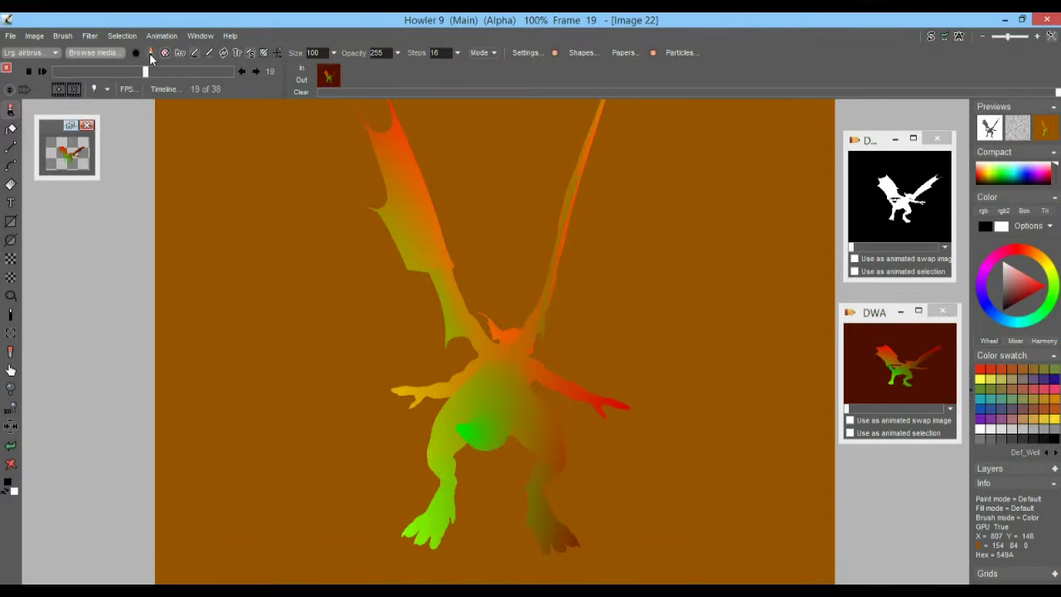
{"action": "left_click", "coordinate": [242, 73]}
{"action": "left_click", "coordinate": [254, 73]}
{"action": "left_click", "coordinate": [257, 74]}
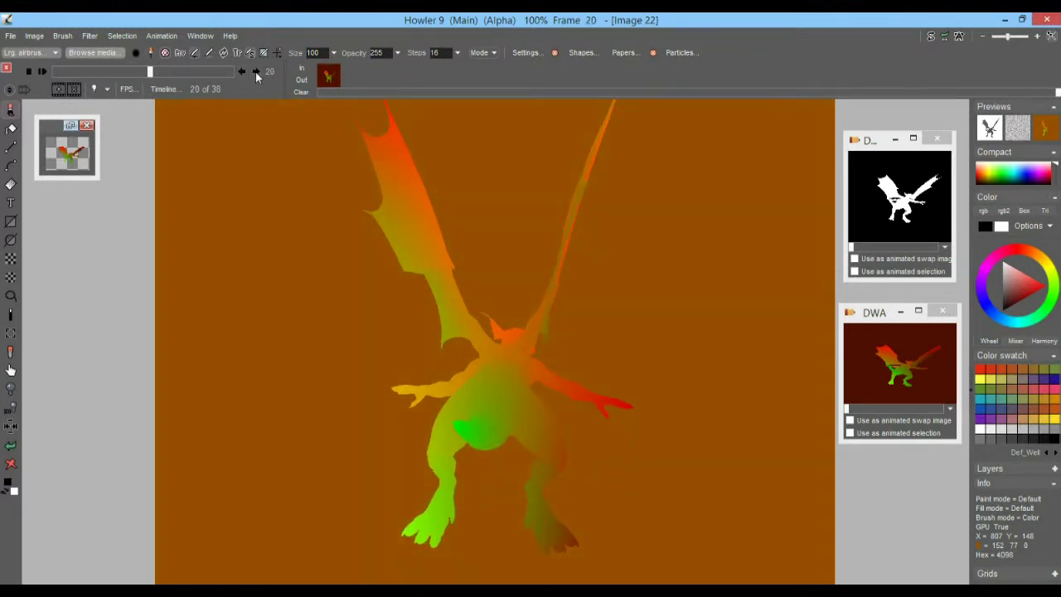
{"action": "left_click", "coordinate": [256, 72]}
{"action": "left_click", "coordinate": [256, 73]}
{"action": "left_click_drag", "start_coordinate": [161, 72], "coordinate": [43, 73]}
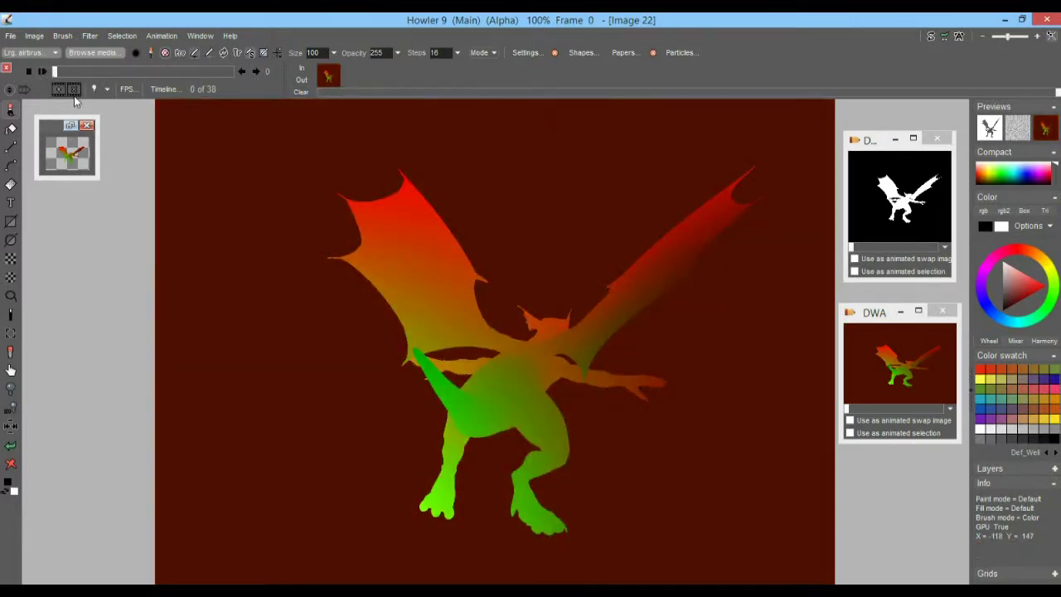
{"action": "left_click", "coordinate": [44, 72]}
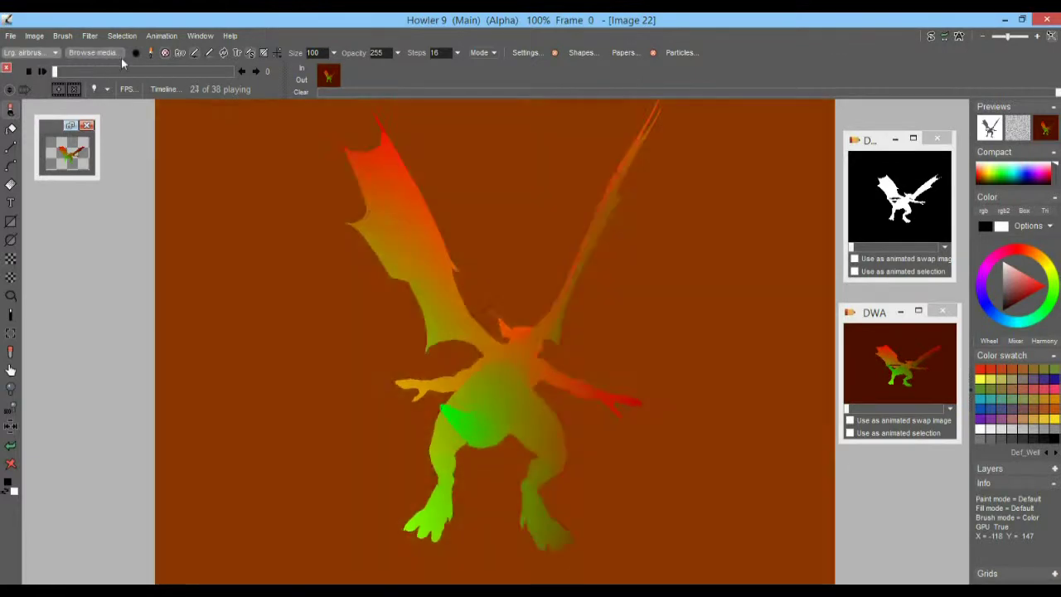
{"action": "left_click_drag", "start_coordinate": [55, 73], "coordinate": [194, 73]}
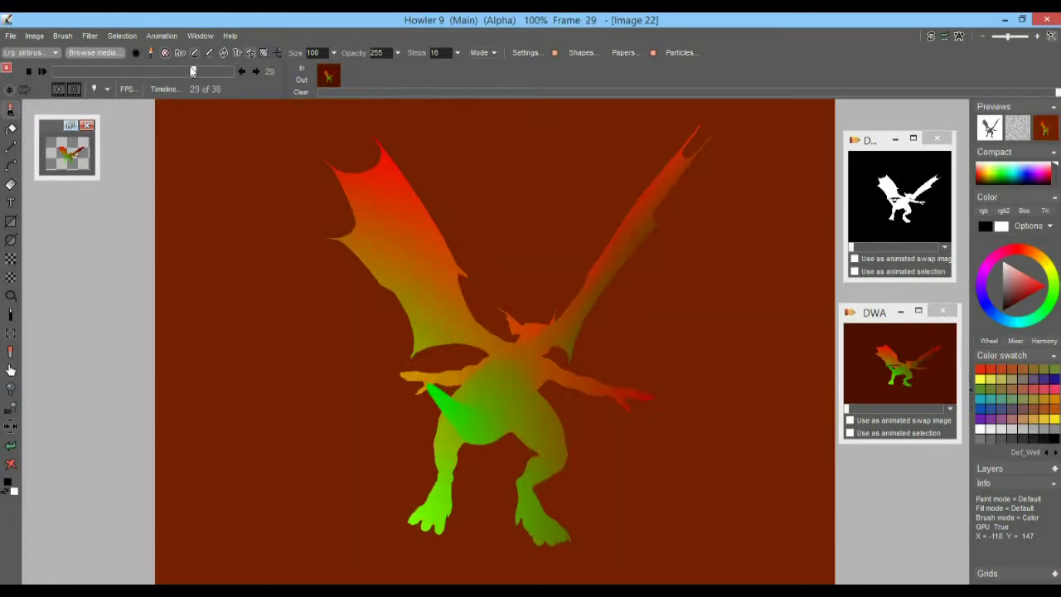
- Store the extended color dragon animation to disc
{"action": "left_click", "coordinate": [163, 36]}
{"action": "mouse_move", "coordinate": [239, 88]}
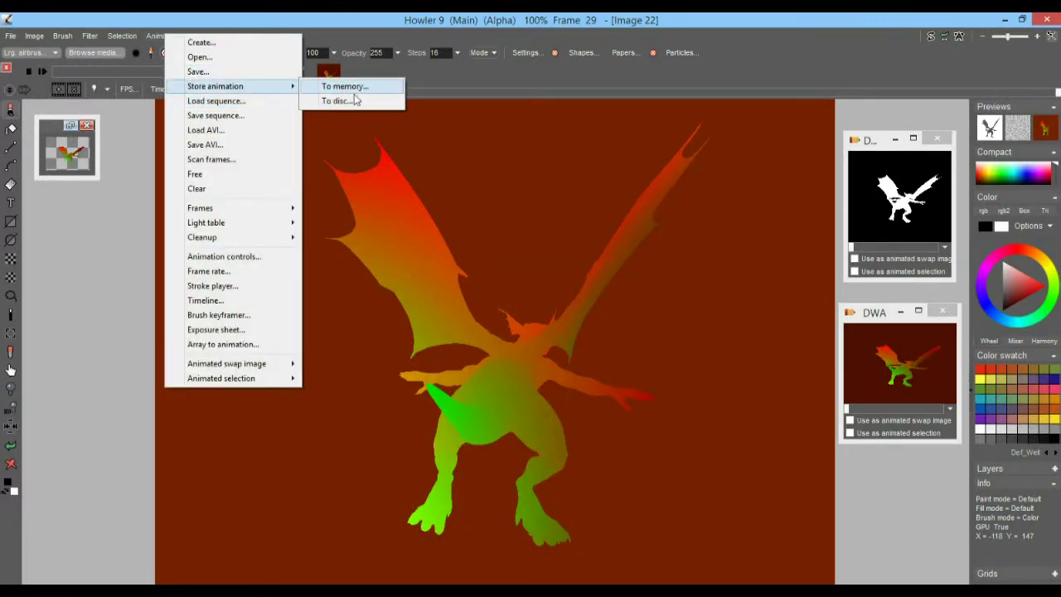
{"action": "left_click", "coordinate": [347, 103]}
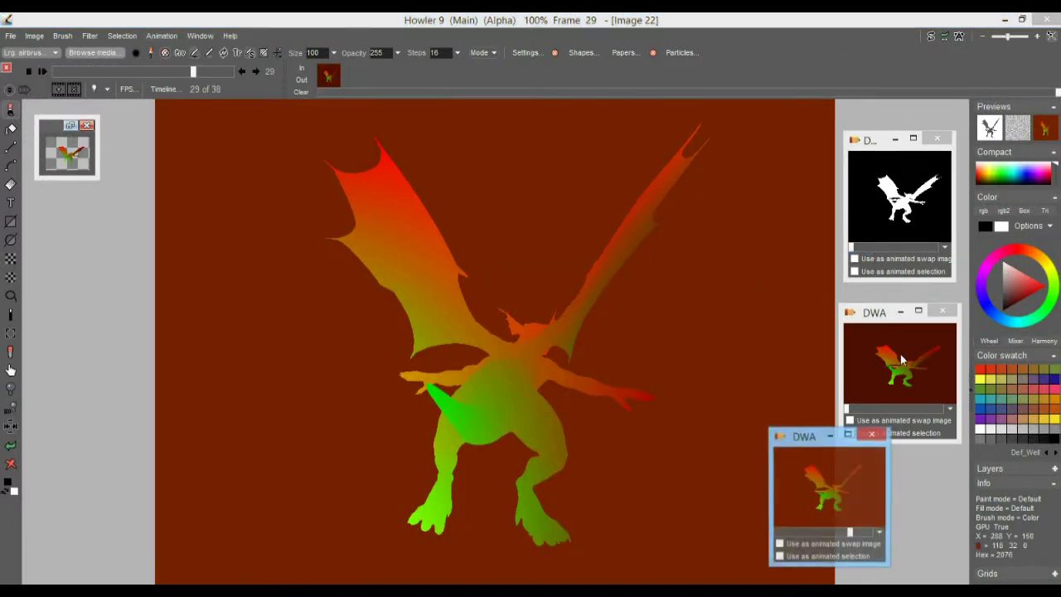
- Minimize the older color animation's thumbnail and place the newly stored one beneath the white silhouette thumbnail
{"action": "left_click_drag", "start_coordinate": [798, 445], "coordinate": [874, 465]}
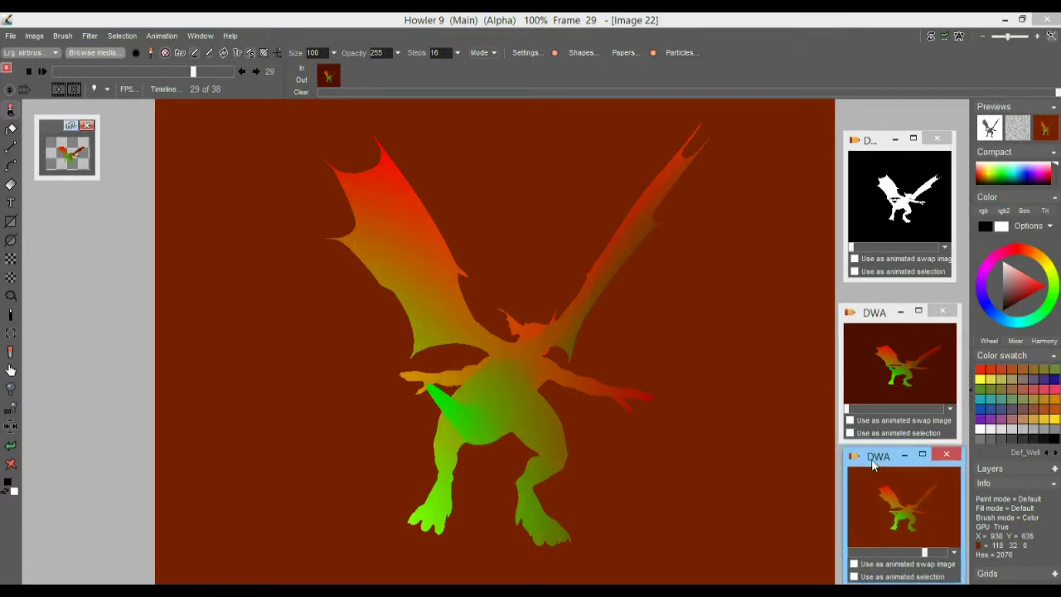
{"action": "left_click", "coordinate": [900, 313]}
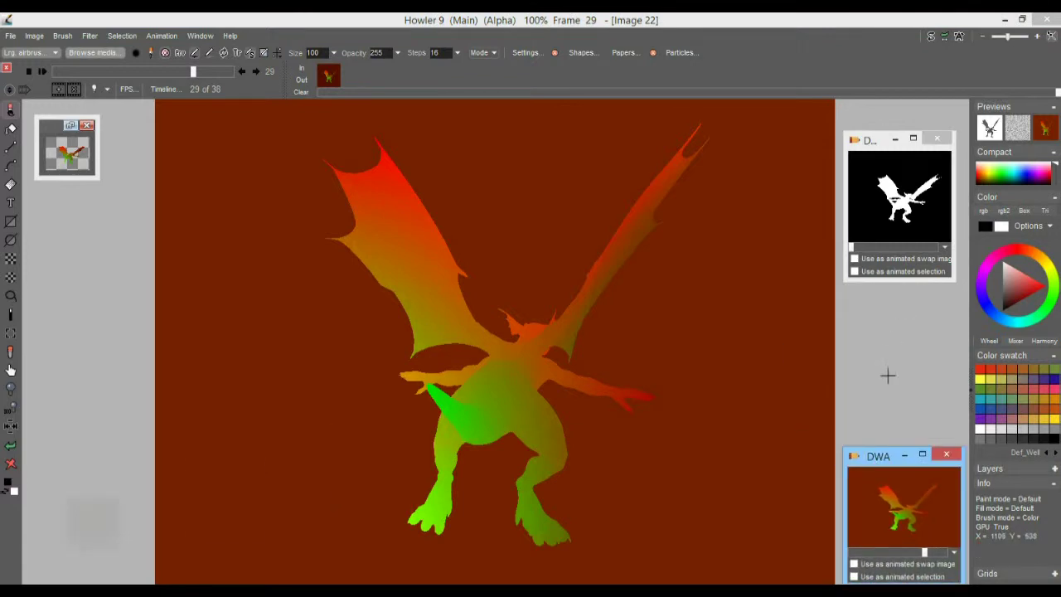
{"action": "left_click_drag", "start_coordinate": [880, 463], "coordinate": [884, 431]}
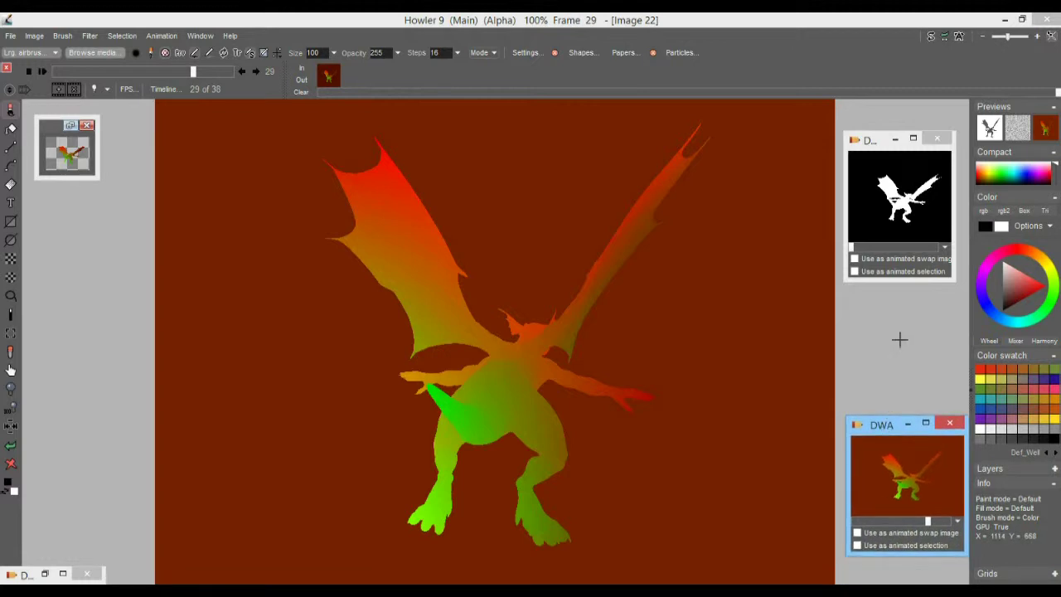
- Restore the white silhouette animation to check its frames, and switch back to the stored color animation for comparison
{"action": "left_click", "coordinate": [902, 194]}
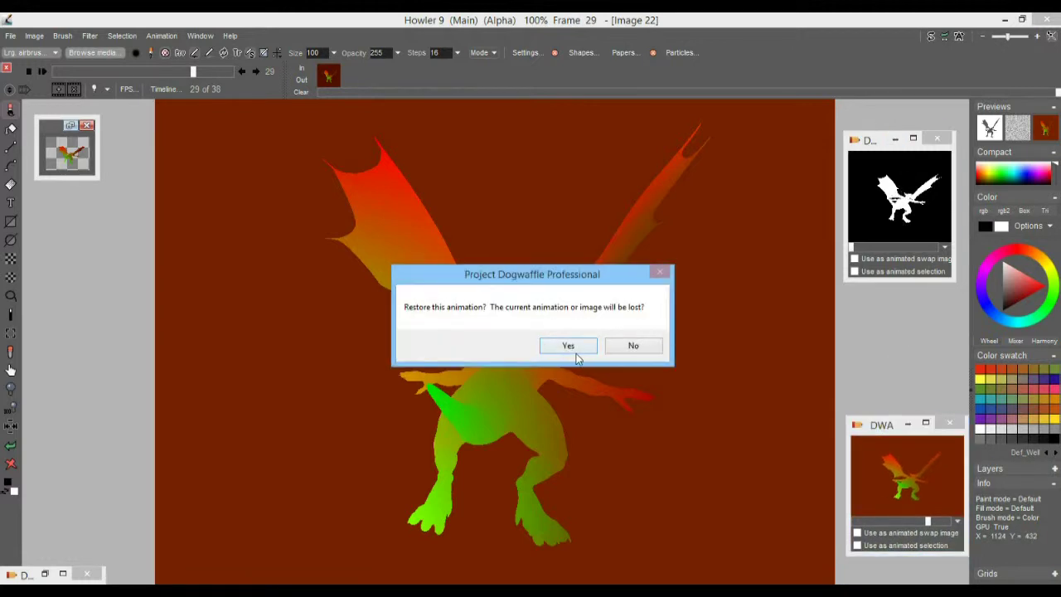
{"action": "left_click", "coordinate": [575, 351]}
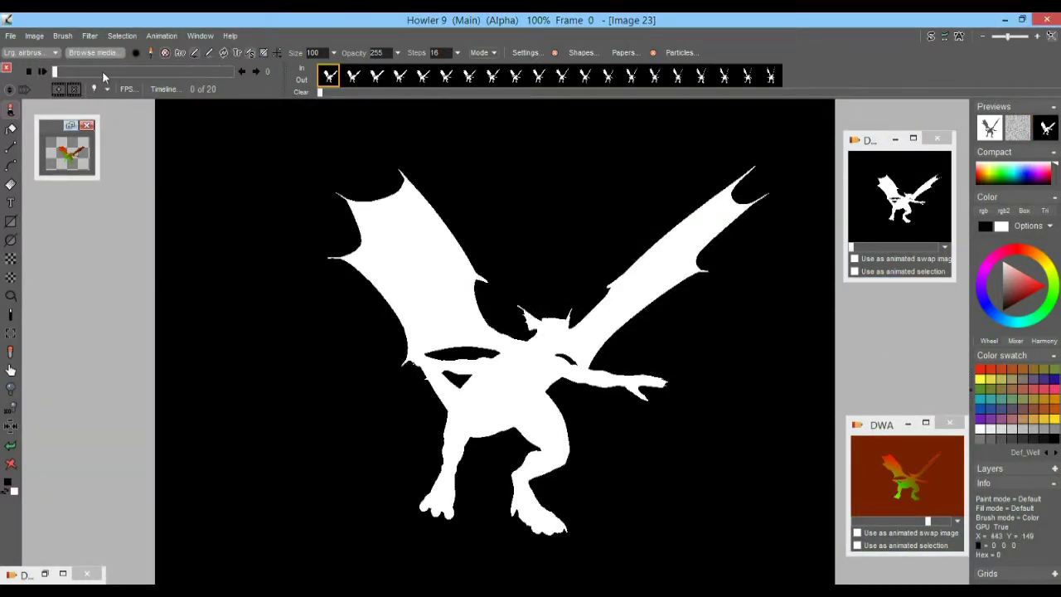
{"action": "left_click_drag", "start_coordinate": [102, 72], "coordinate": [53, 72]}
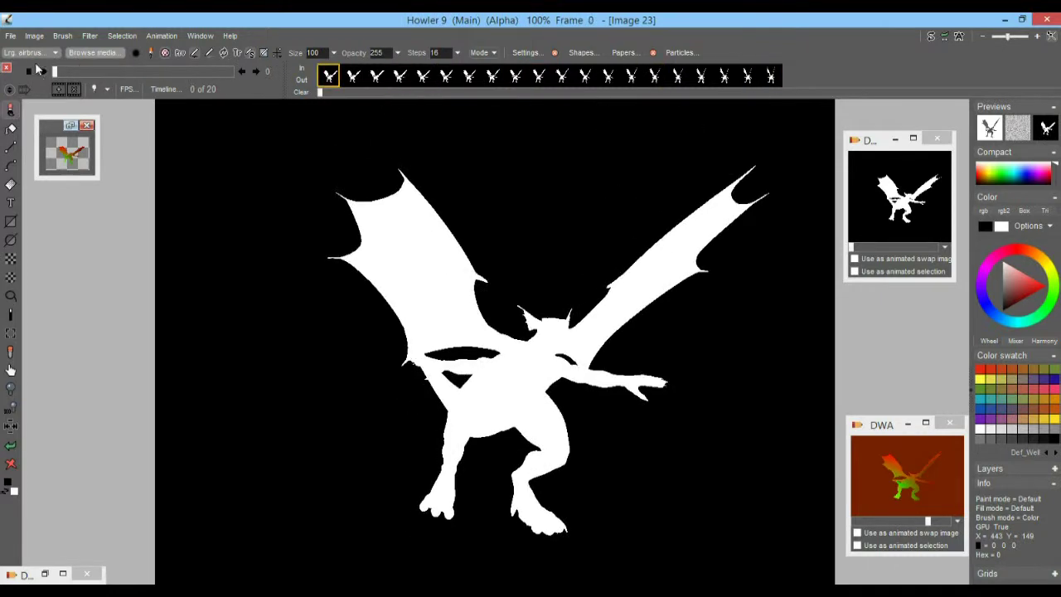
{"action": "double_click", "coordinate": [924, 463]}
{"action": "left_click", "coordinate": [568, 345]}
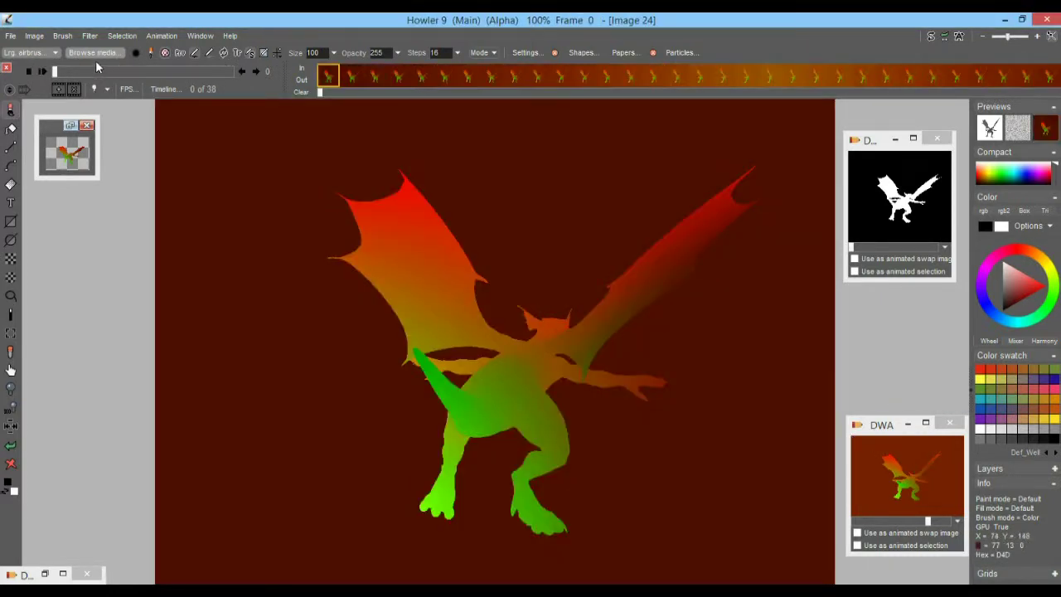
- Restore the white silhouette animation, replacing the current color animation, and scrub through its frames
{"action": "double_click", "coordinate": [879, 178]}
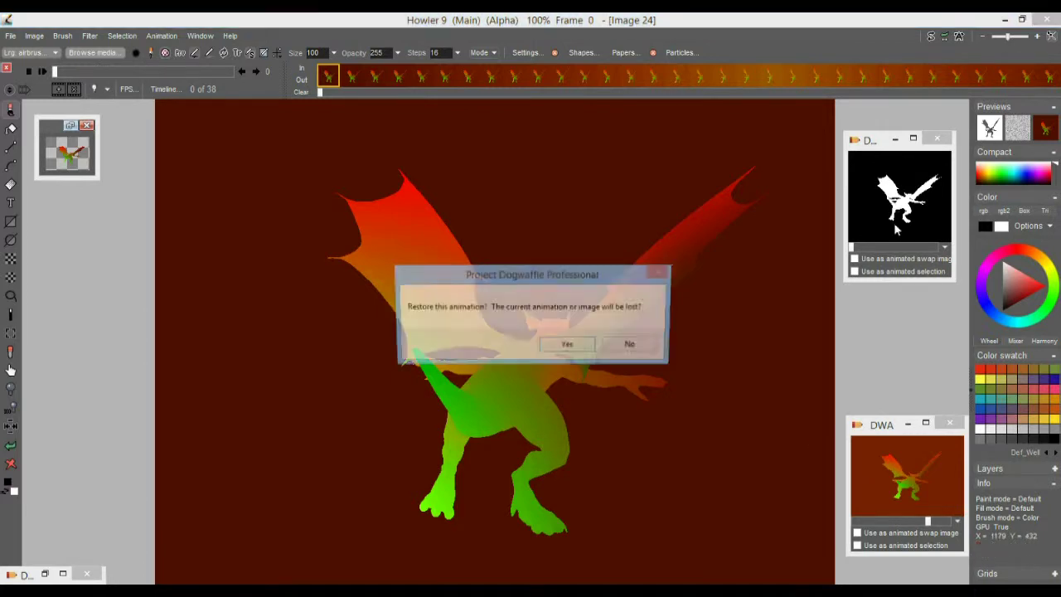
{"action": "left_click", "coordinate": [567, 345]}
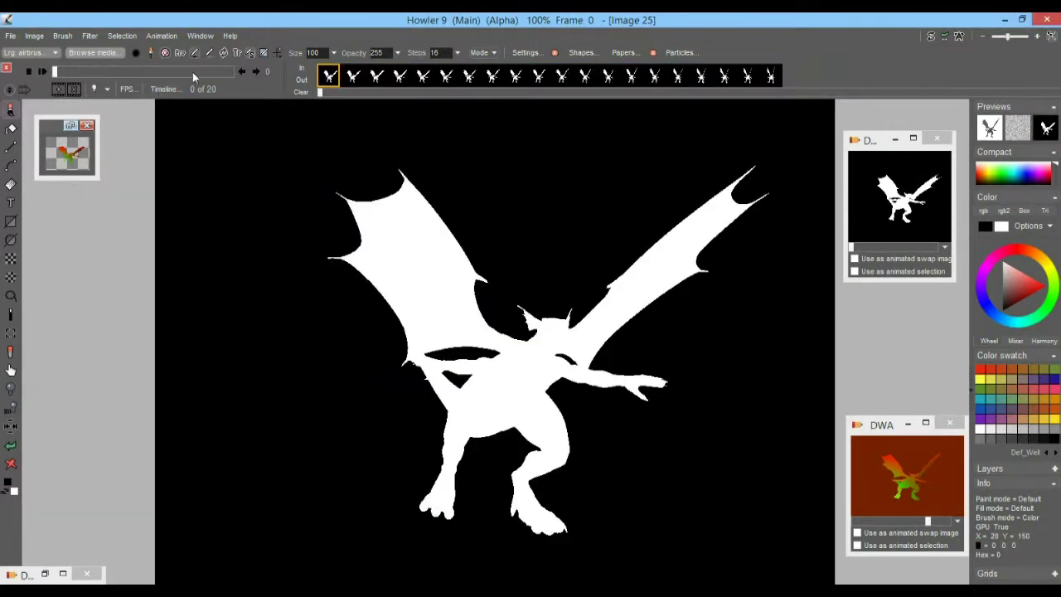
{"action": "left_click_drag", "start_coordinate": [184, 76], "coordinate": [19, 79]}
- Copy frames 0 to 19 of the silhouette animation as a block, and reverse the order of those frames on the timeline
{"action": "left_click", "coordinate": [768, 78]}
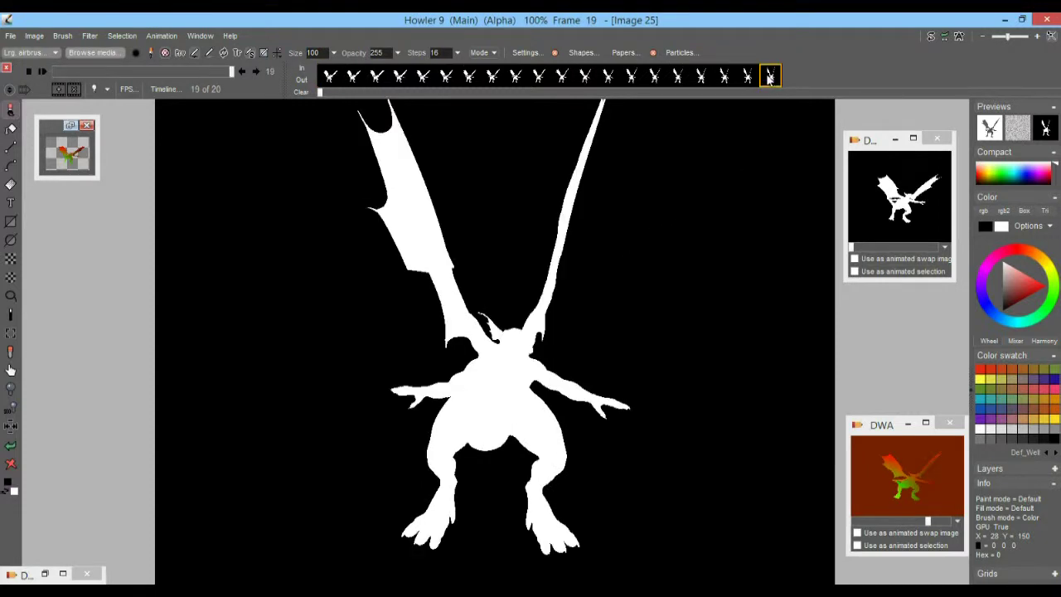
{"action": "left_click", "coordinate": [302, 80]}
{"action": "left_click", "coordinate": [354, 77]}
{"action": "right_click", "coordinate": [354, 74]}
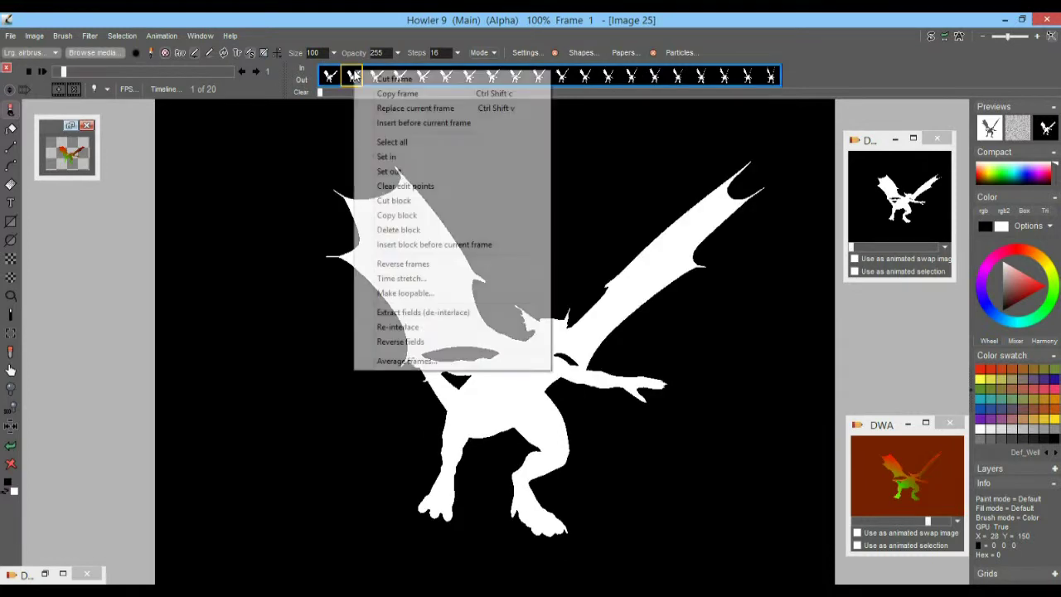
{"action": "left_click", "coordinate": [437, 217]}
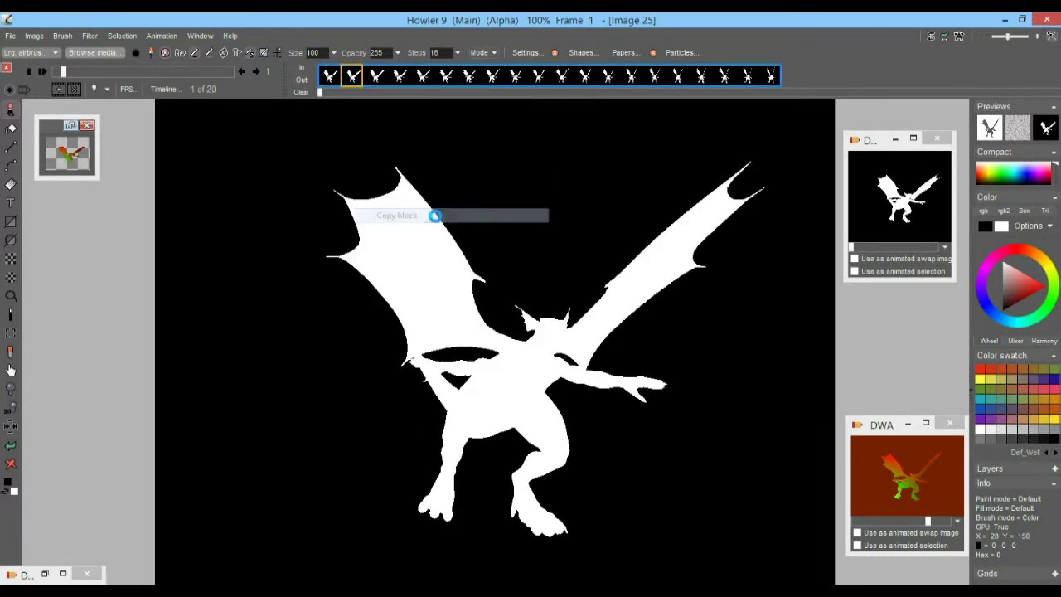
{"action": "right_click", "coordinate": [348, 74]}
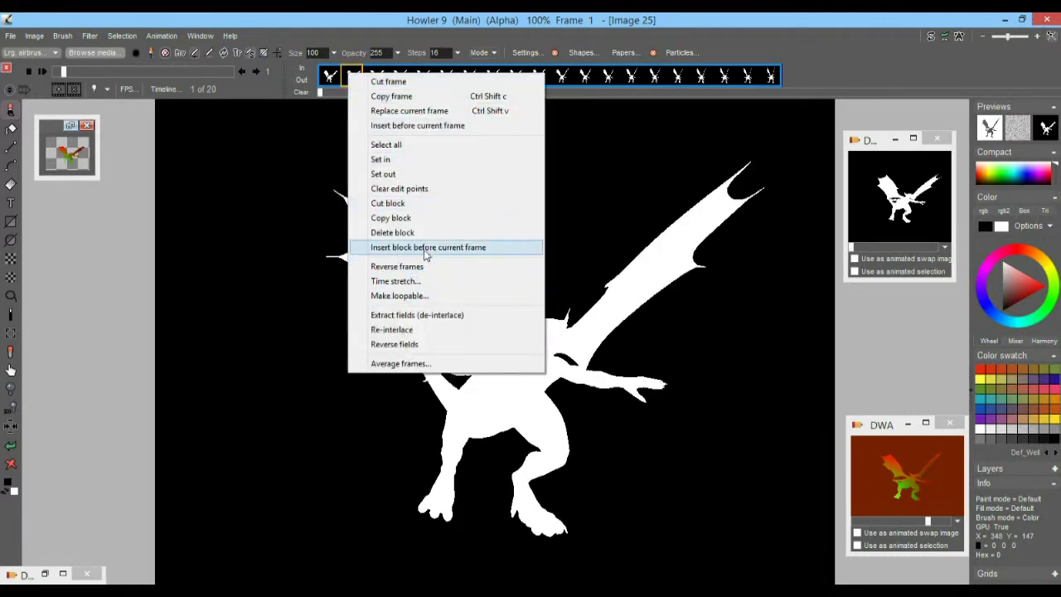
{"action": "left_click", "coordinate": [418, 272]}
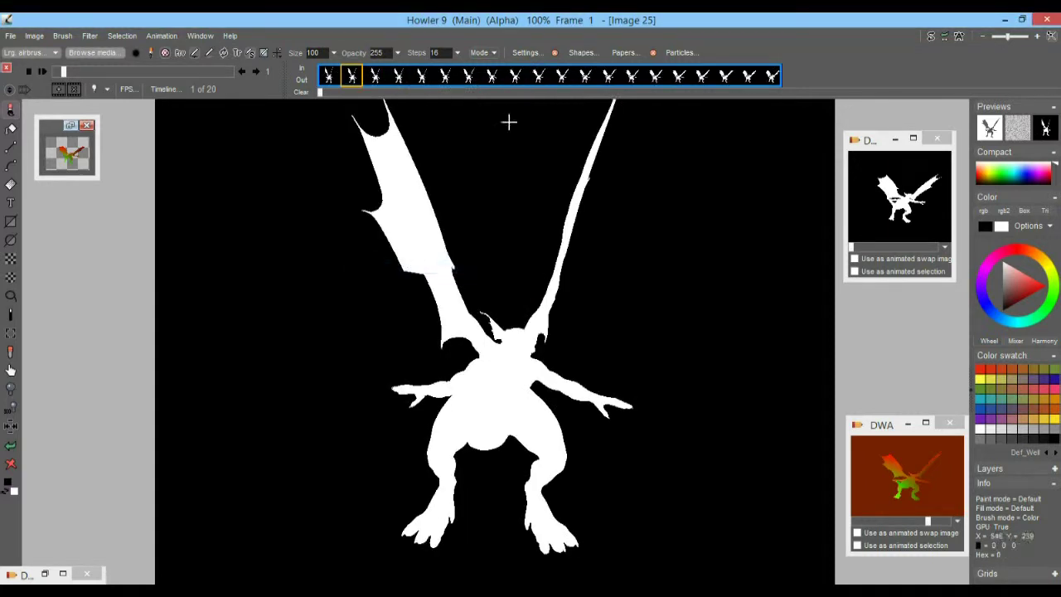
- Insert the copied block of silhouette frames before frame 0, and scrub through the joined animation
{"action": "left_click", "coordinate": [328, 75]}
{"action": "right_click", "coordinate": [328, 75]}
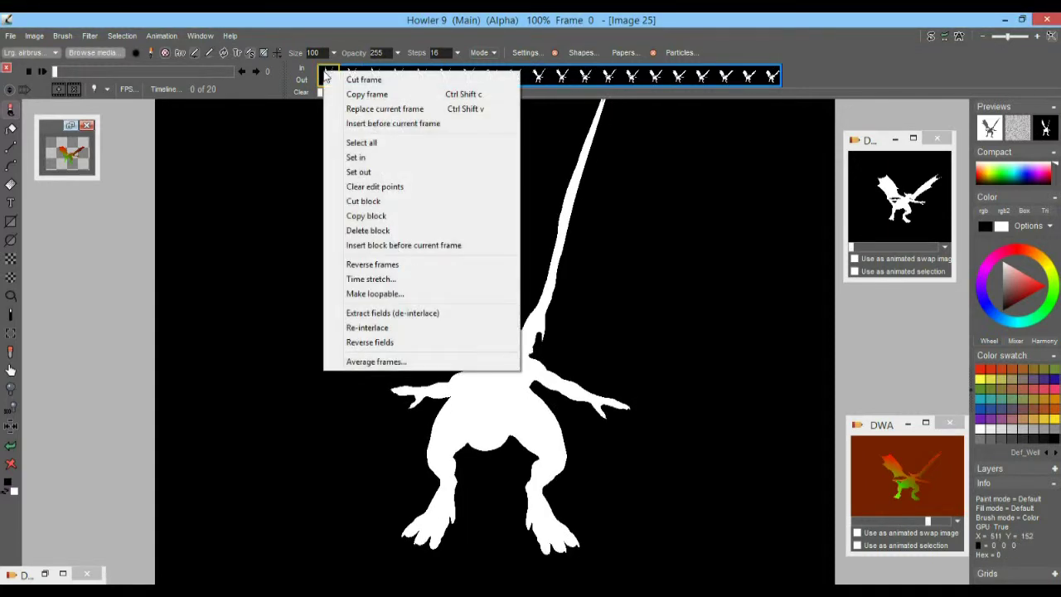
{"action": "left_click", "coordinate": [408, 247]}
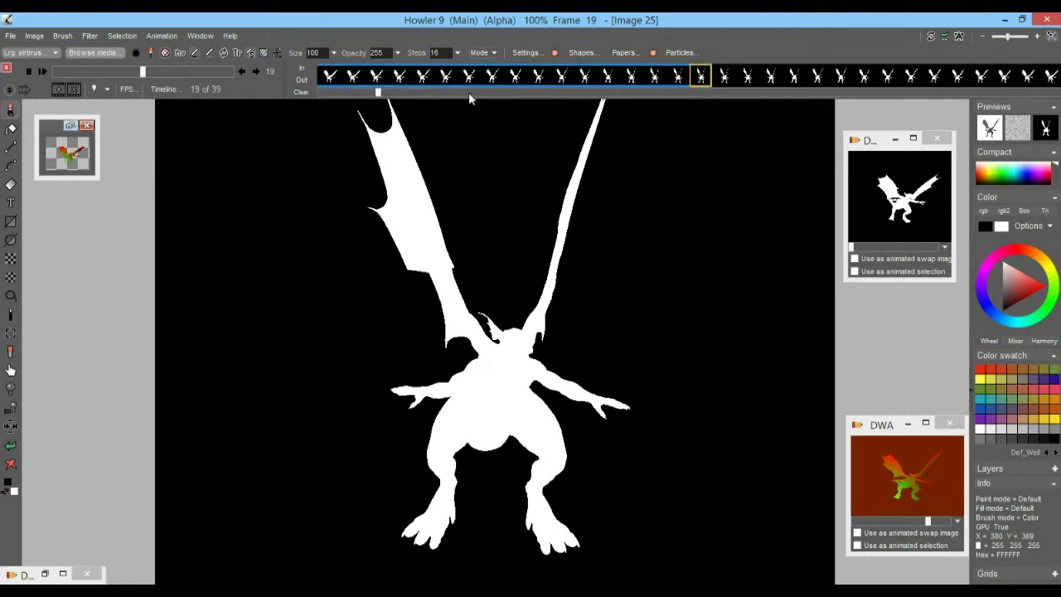
{"action": "left_click_drag", "start_coordinate": [115, 73], "coordinate": [313, 66]}
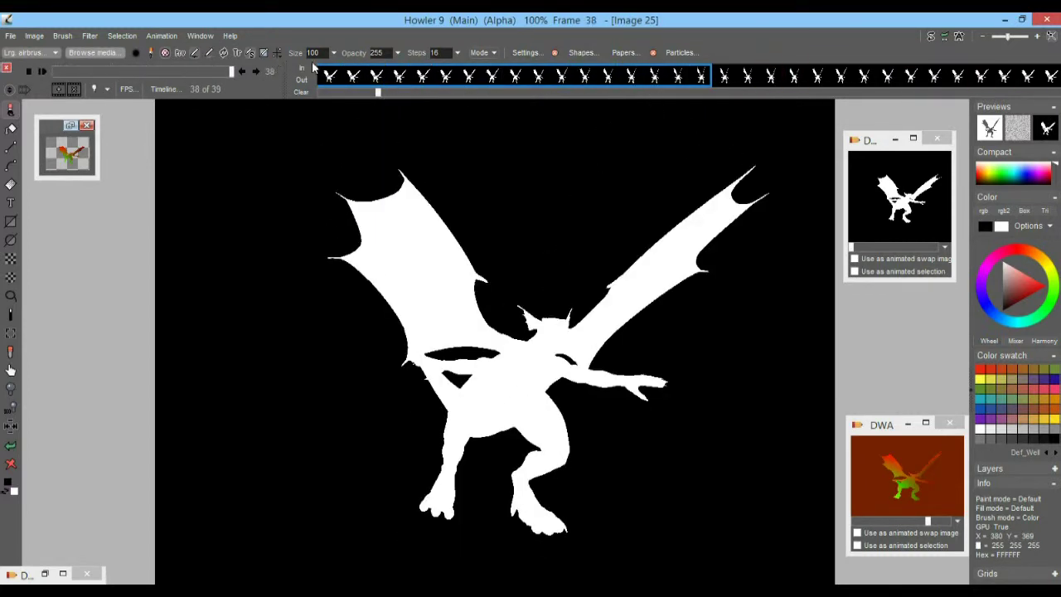
- Compare the silhouette animation's last and first frames, and delete the duplicate last frame
{"action": "left_click", "coordinate": [257, 73]}
{"action": "left_click", "coordinate": [243, 73]}
{"action": "left_click", "coordinate": [257, 73]}
{"action": "left_click", "coordinate": [244, 73]}
{"action": "left_click", "coordinate": [73, 89]}
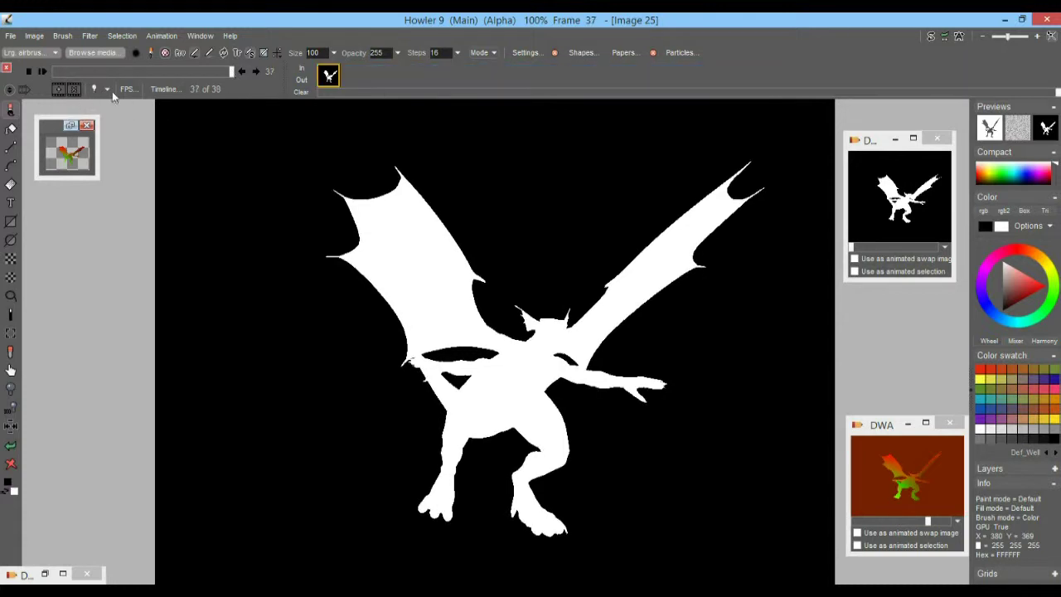
- Play and scrub through the silhouette loop to check its motion
{"action": "left_click_drag", "start_coordinate": [233, 72], "coordinate": [10, 76]}
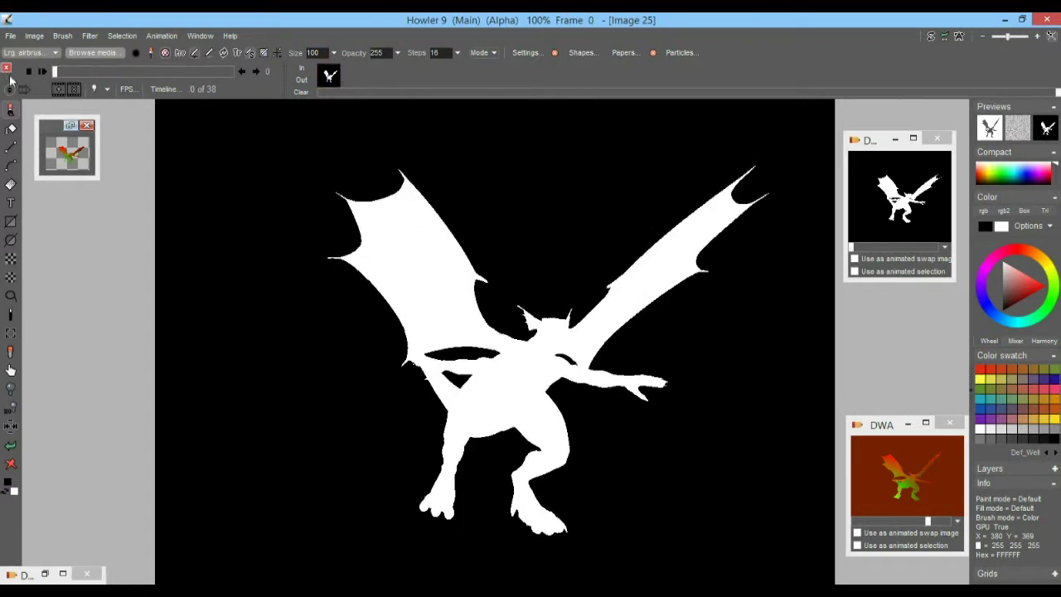
{"action": "left_click", "coordinate": [36, 72]}
{"action": "left_click_drag", "start_coordinate": [217, 71], "coordinate": [274, 72]}
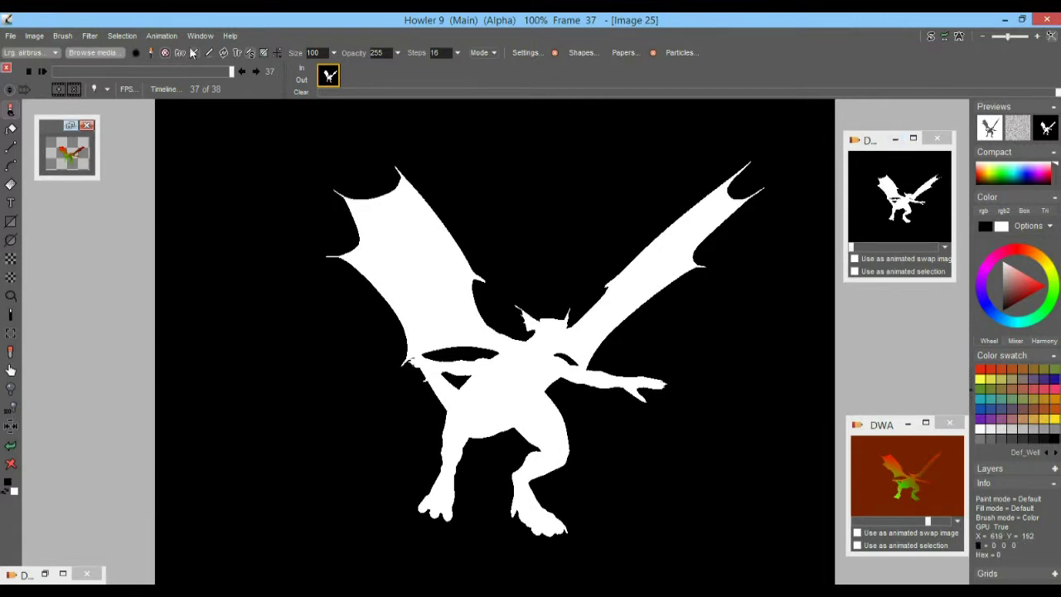
- Store the silhouette loop to disc, and put its thumbnail in place of the older silhouette thumbnail, minimizing the older one
{"action": "left_click", "coordinate": [162, 36]}
{"action": "mouse_move", "coordinate": [248, 86]}
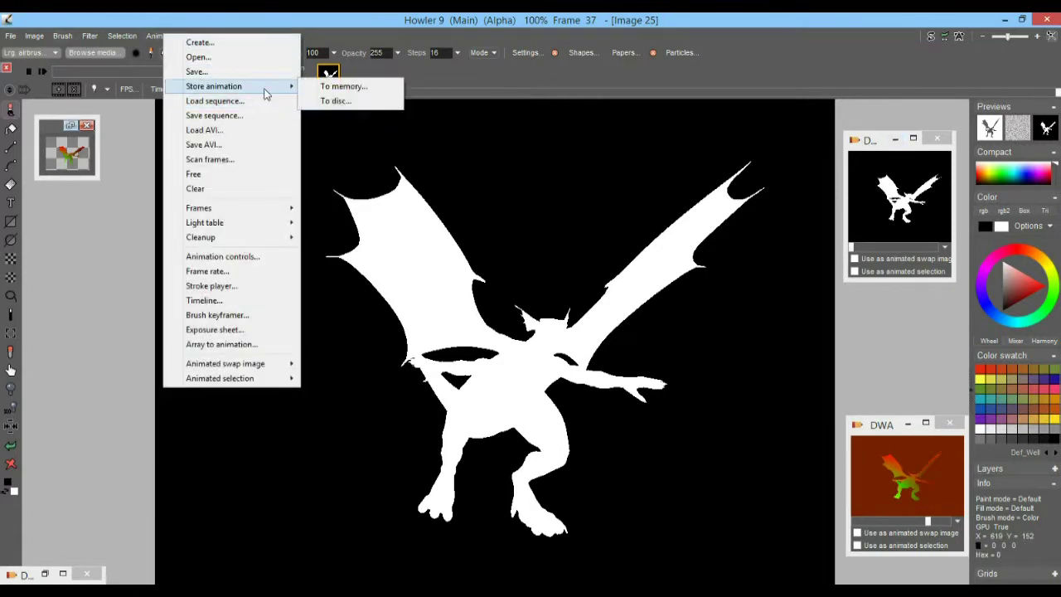
{"action": "left_click", "coordinate": [336, 100]}
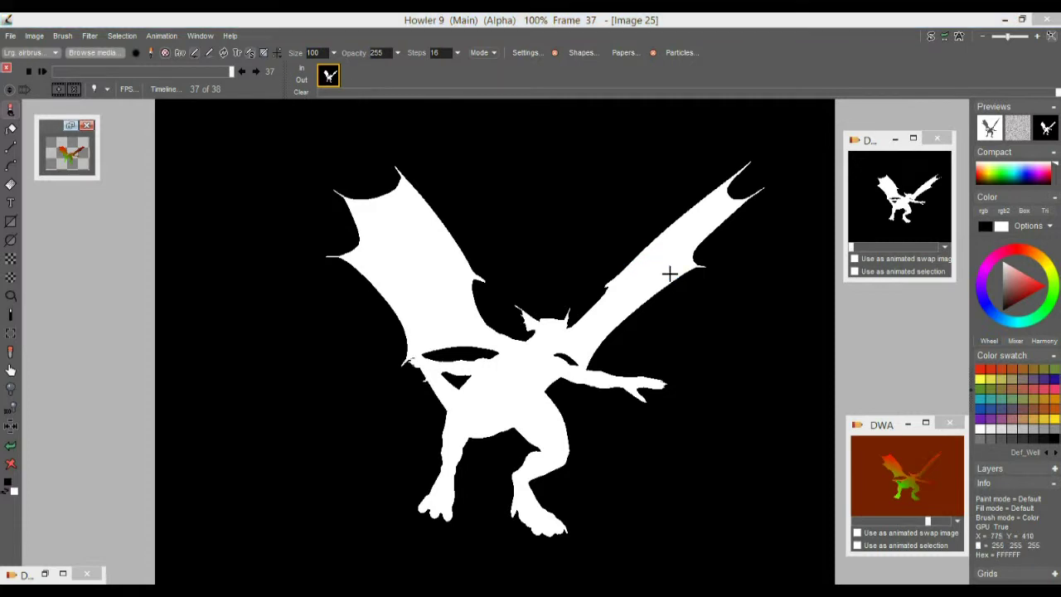
{"action": "left_click_drag", "start_coordinate": [801, 436], "coordinate": [869, 128]}
{"action": "left_click", "coordinate": [895, 139]}
{"action": "left_click_drag", "start_coordinate": [232, 71], "coordinate": [497, 166]}
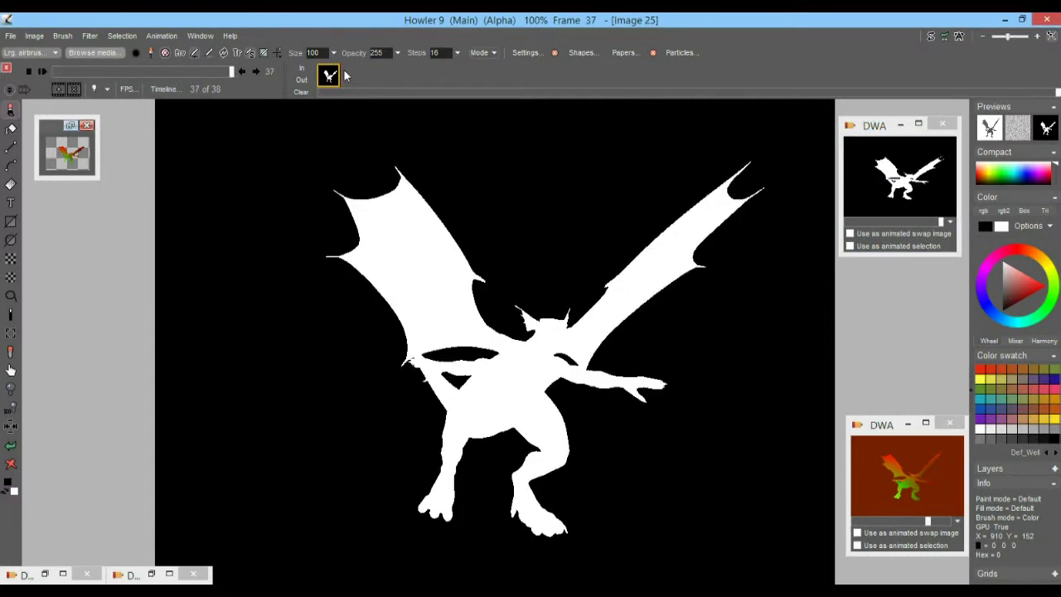
- Use the stored silhouette loop as the animated selection, and restore the stored color animation in place of the current one
{"action": "left_click", "coordinate": [850, 246]}
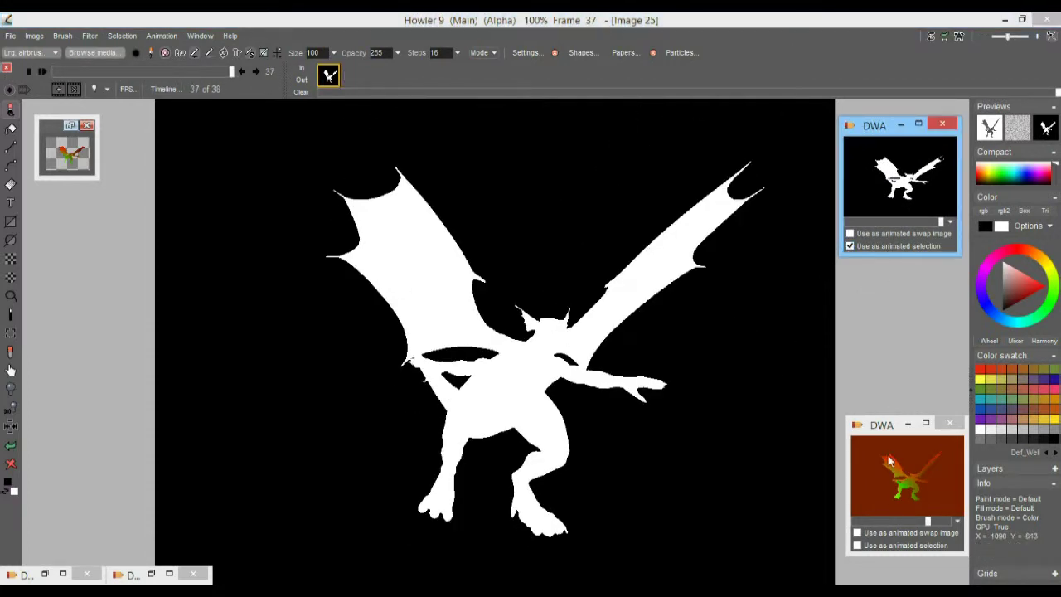
{"action": "double_click", "coordinate": [918, 491]}
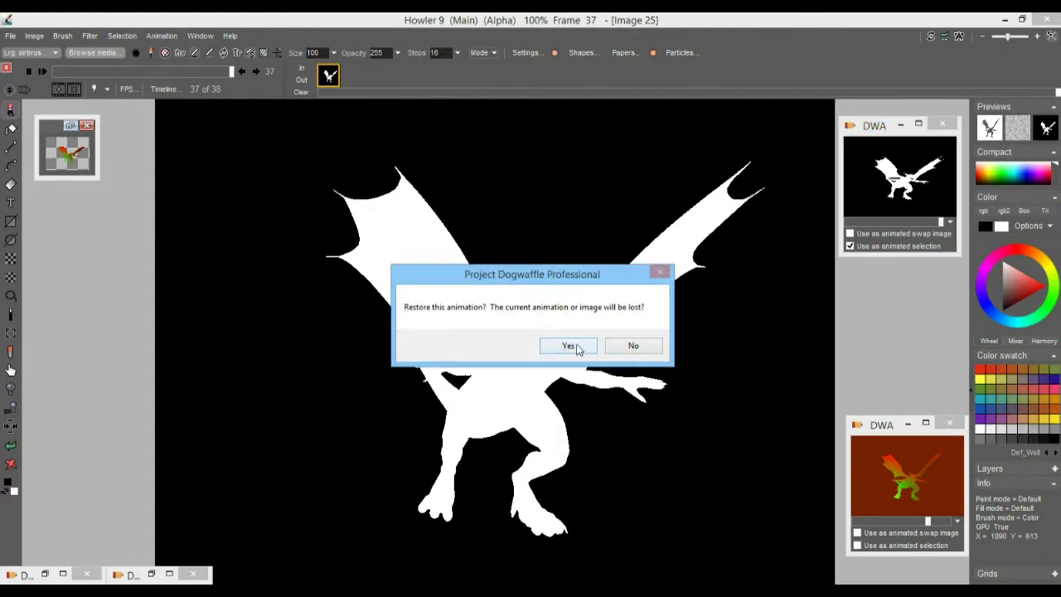
{"action": "left_click", "coordinate": [578, 351]}
- Scrub and play the color dragon loop to check how the animated selection follows it
{"action": "left_click_drag", "start_coordinate": [83, 71], "coordinate": [29, 82]}
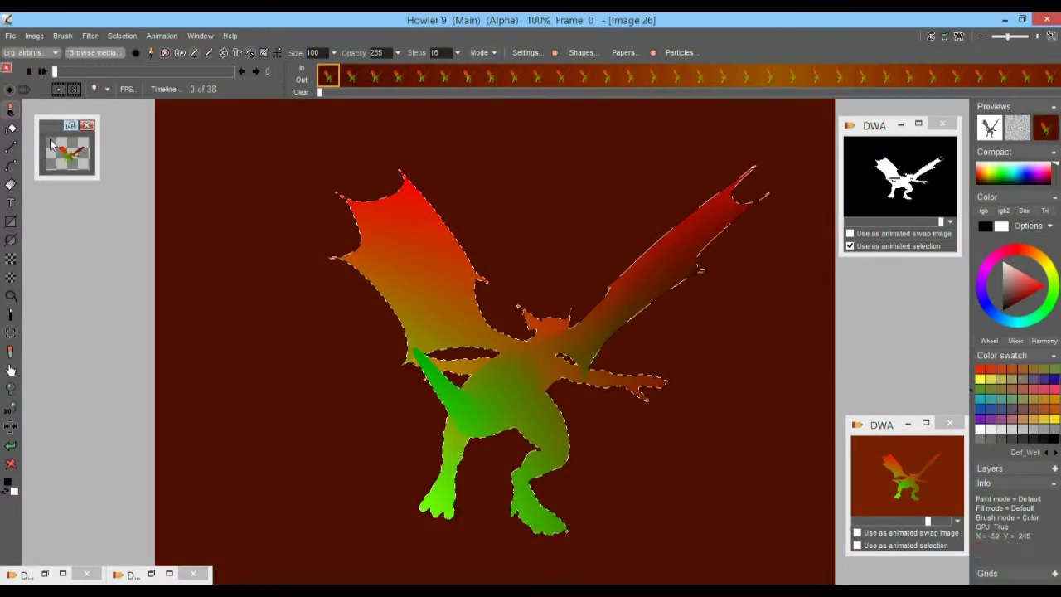
{"action": "left_click", "coordinate": [43, 72]}
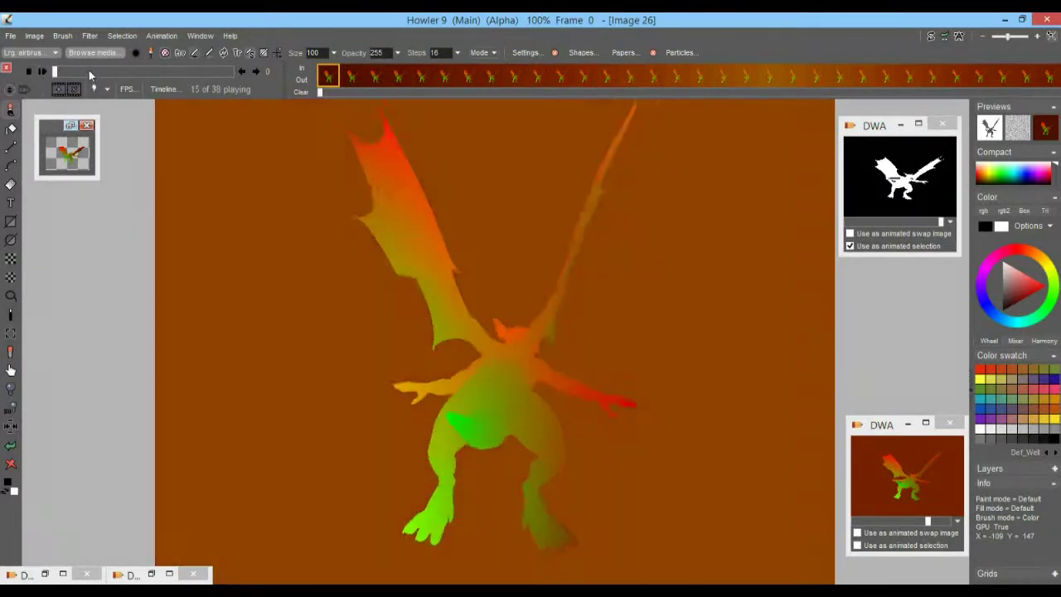
{"action": "mouse_move", "coordinate": [56, 72]}
{"action": "left_mouse_down"}
{"action": "mouse_move", "coordinate": [232, 78]}
{"action": "mouse_move", "coordinate": [55, 73]}
{"action": "left_mouse_up"}
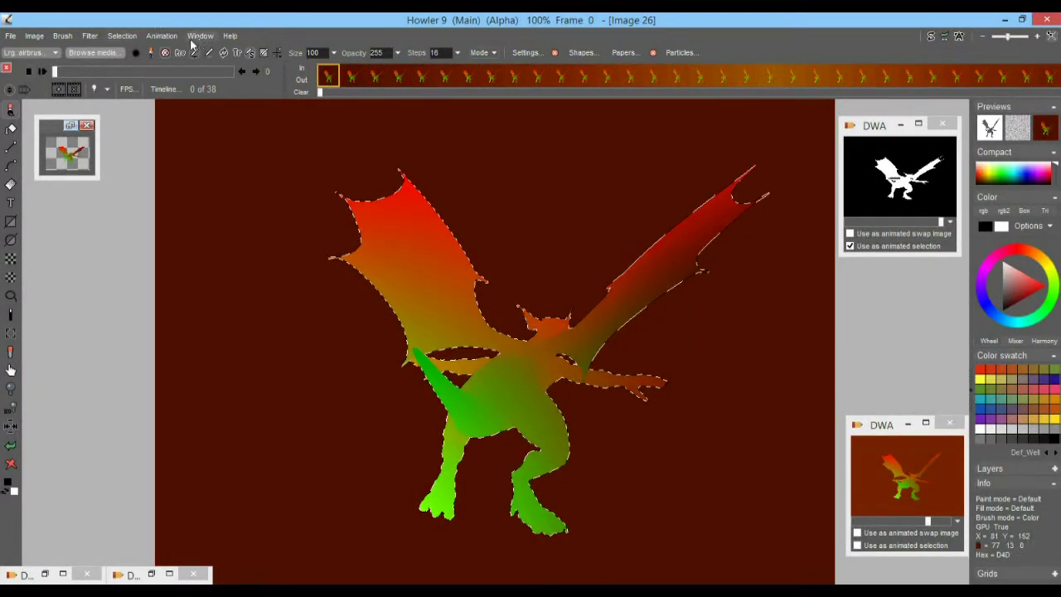
- Start saving the color loop as an image sequence, and create and open a folder named loopable inside F2
{"action": "left_click", "coordinate": [164, 37]}
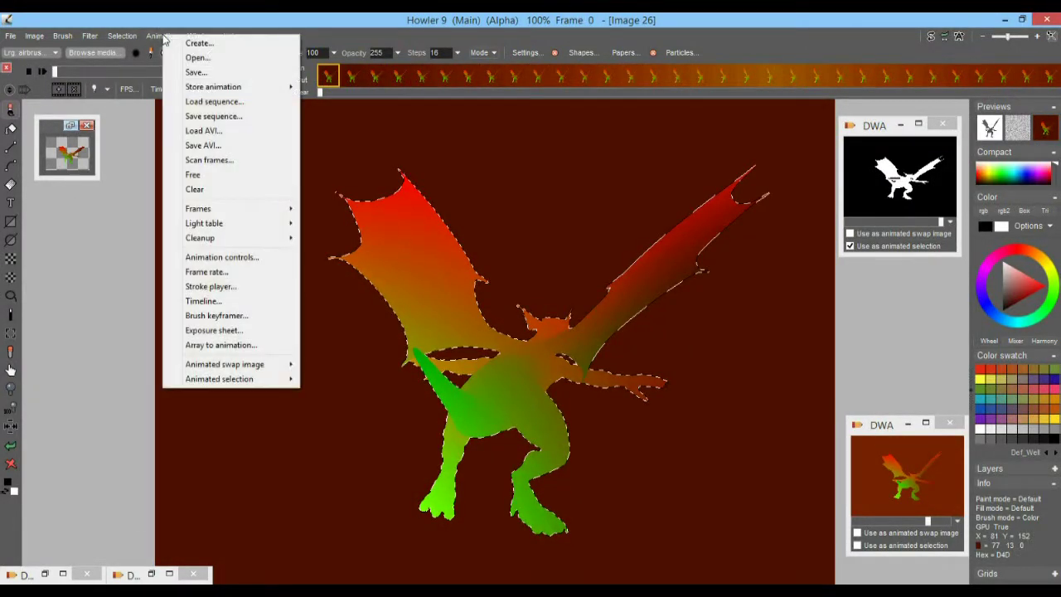
{"action": "left_click", "coordinate": [214, 116]}
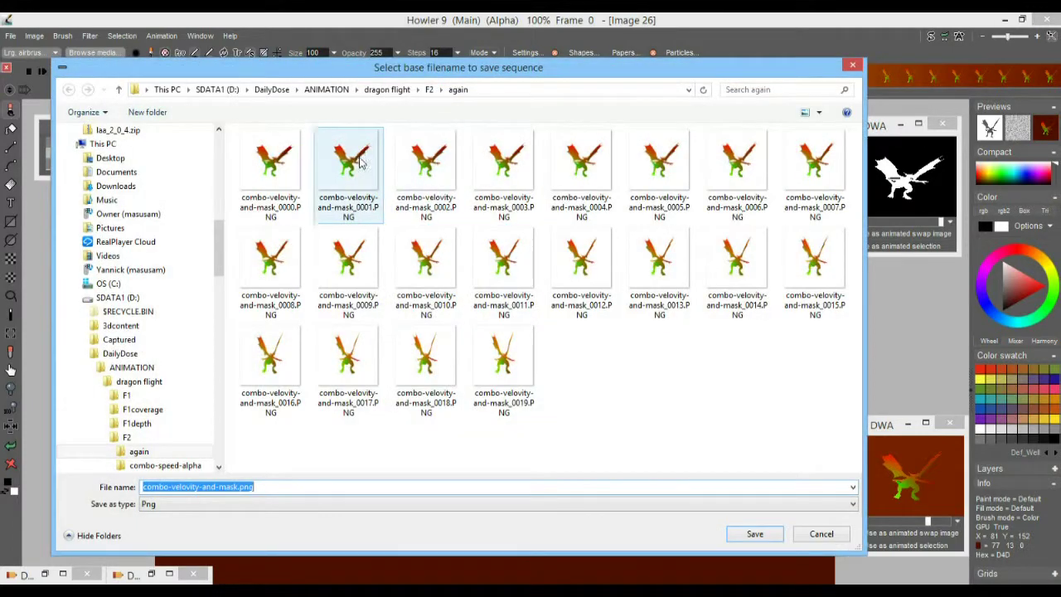
{"action": "left_click", "coordinate": [429, 89]}
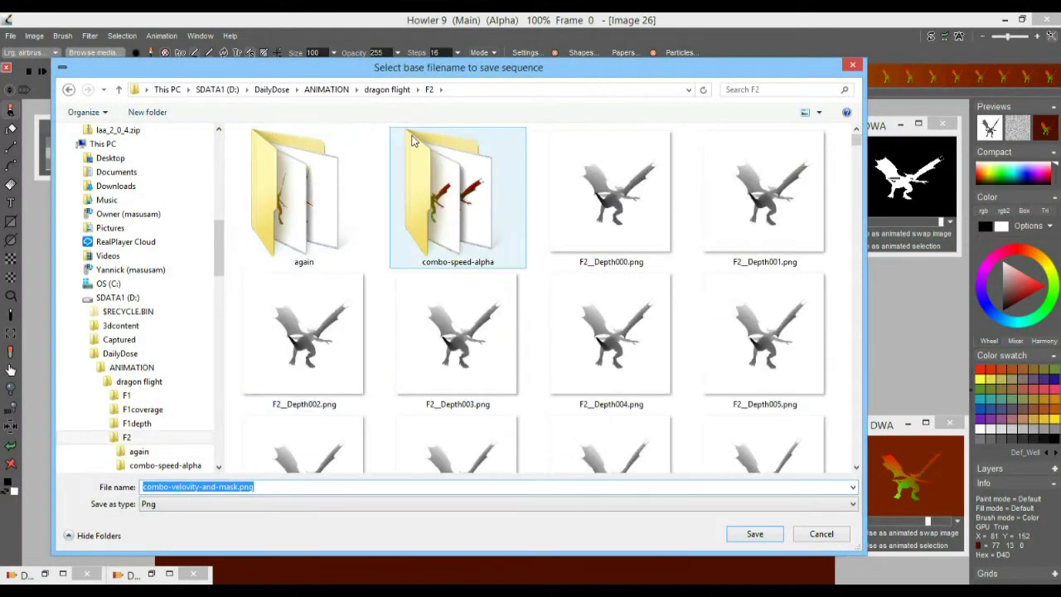
{"action": "left_click", "coordinate": [150, 113]}
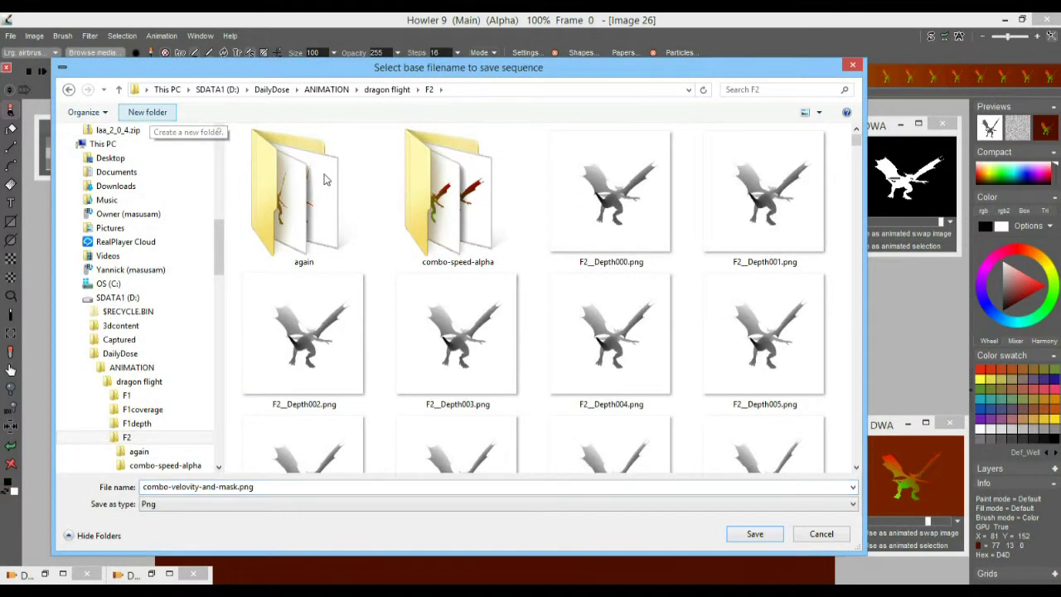
{"action": "type", "text": "lo"}
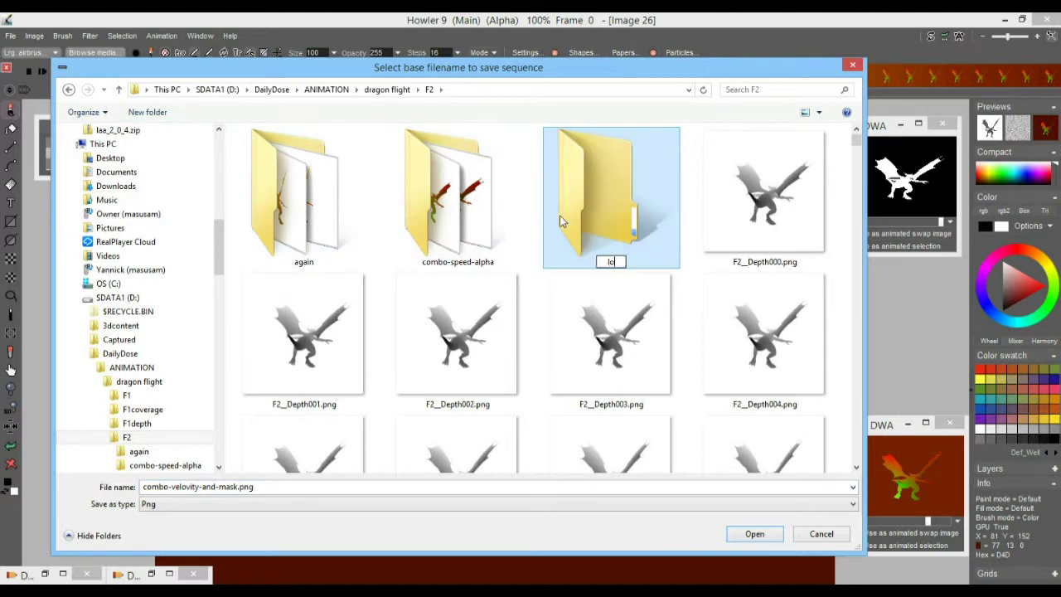
{"action": "type", "text": "opable"}
{"action": "key", "text": "Return"}
{"action": "double_click", "coordinate": [597, 198]}
- Save the image sequence as PNG files with the base filename loops38frames
{"action": "double_click", "coordinate": [276, 489]}
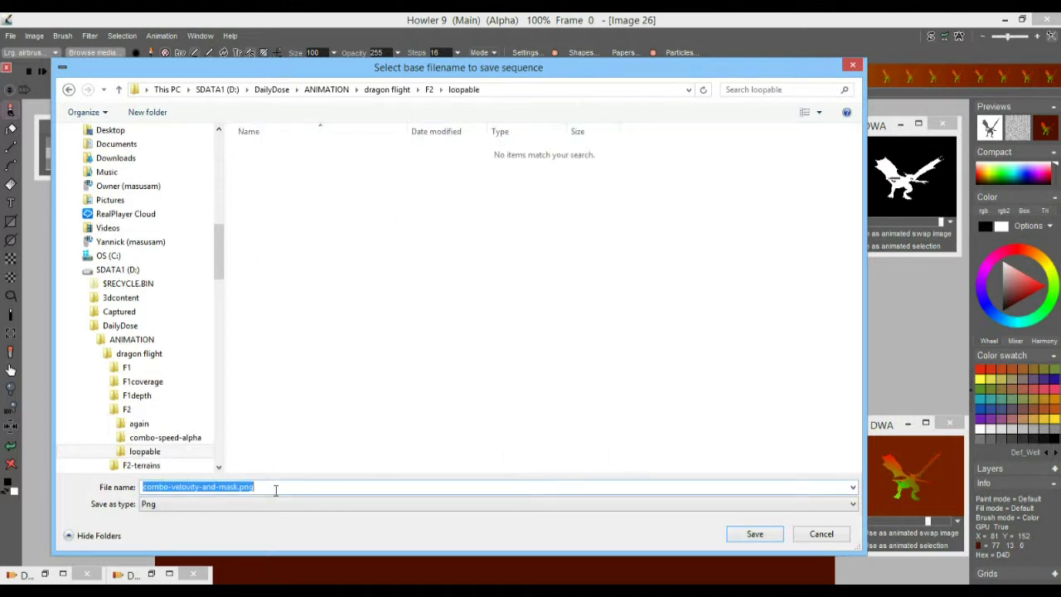
{"action": "type", "text": "loops38frames"}
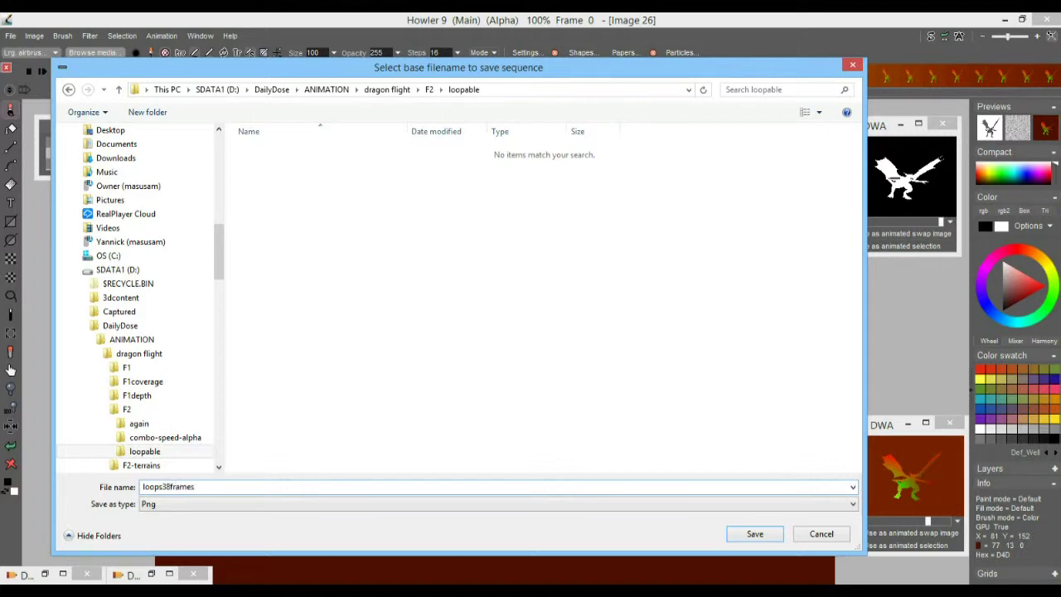
{"action": "left_click", "coordinate": [755, 533]}
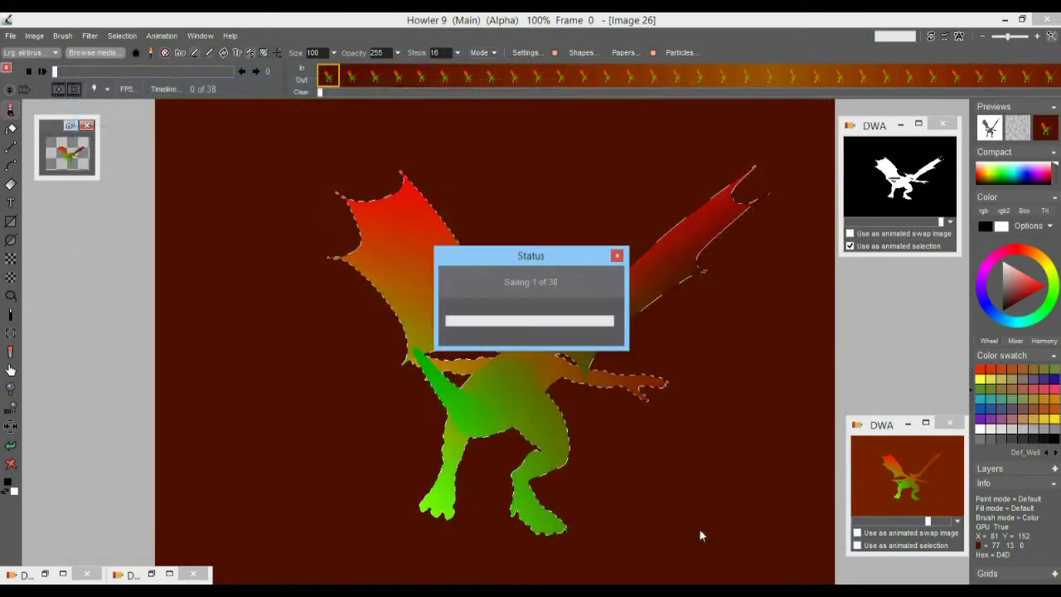
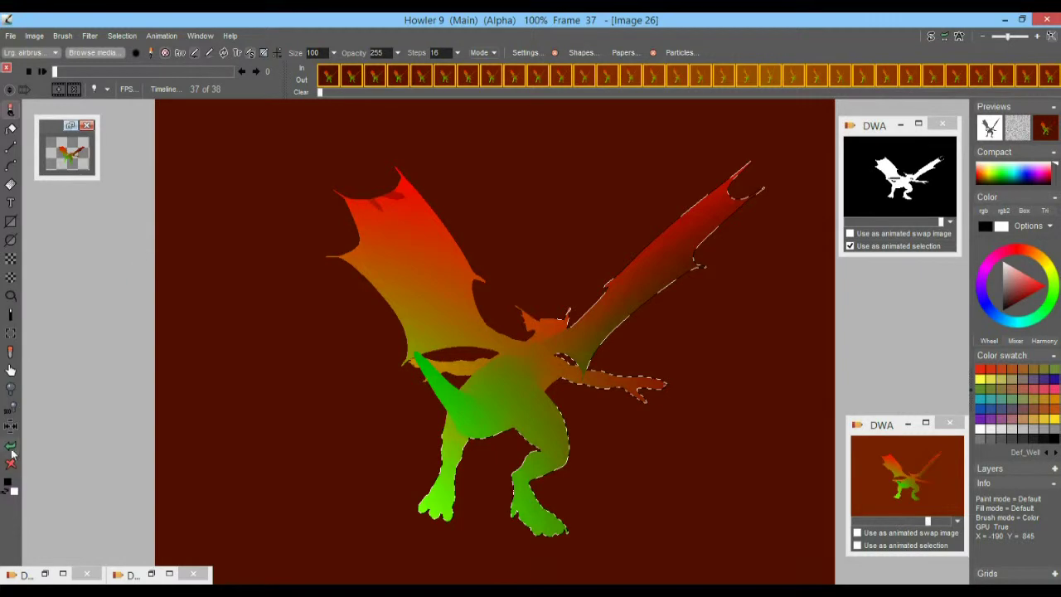
- Review the whole color dragon loop with its animated selection by scrubbing and playing it at 47% zoom
{"action": "left_click_drag", "start_coordinate": [175, 71], "coordinate": [61, 52]}
{"action": "scroll", "coordinate": [521, 232], "scroll_direction": "down", "scroll_amount": 2}
{"action": "scroll", "coordinate": [520, 232], "scroll_direction": "down", "scroll_amount": 2}
{"action": "left_click_drag", "start_coordinate": [115, 68], "coordinate": [50, 71]}
{"action": "left_click", "coordinate": [29, 71]}
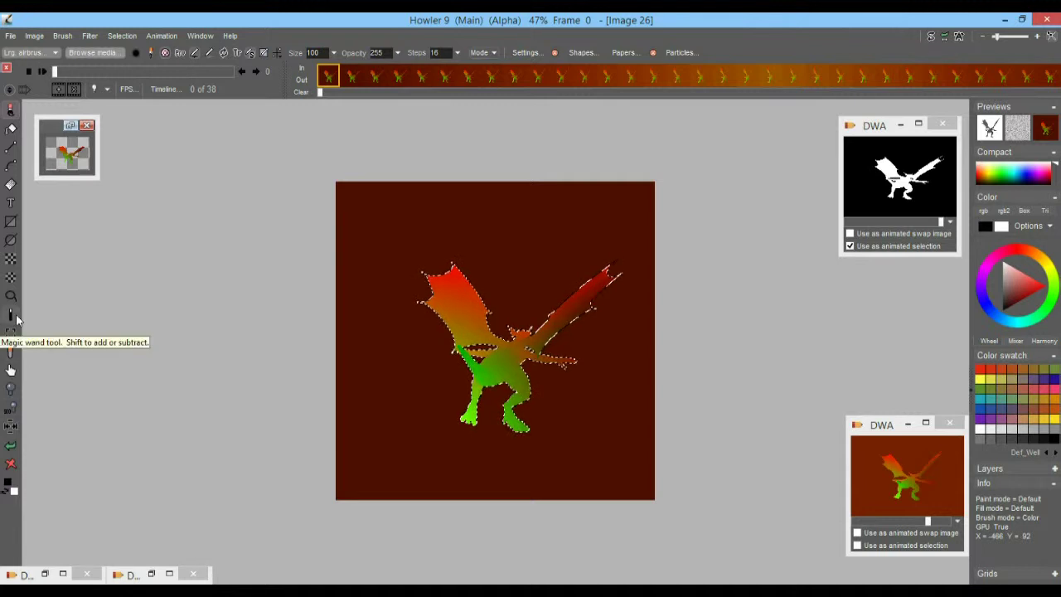
- On frame 37, capture a rectangular area around the dragon with the brush selector, and repeat the capture with a slightly larger rectangle
{"action": "left_click", "coordinate": [11, 336]}
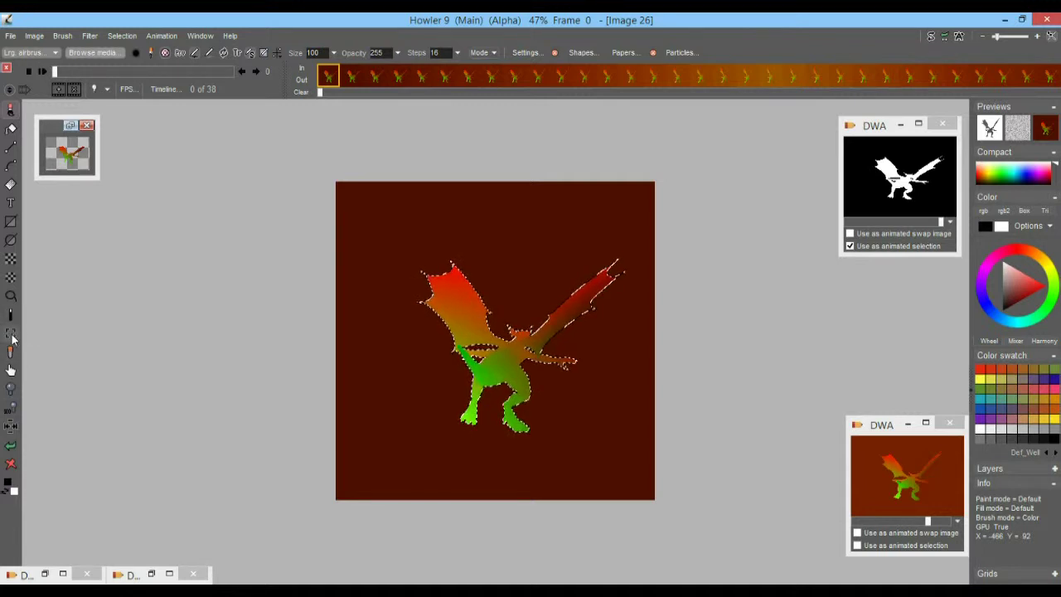
{"action": "left_click", "coordinate": [11, 335]}
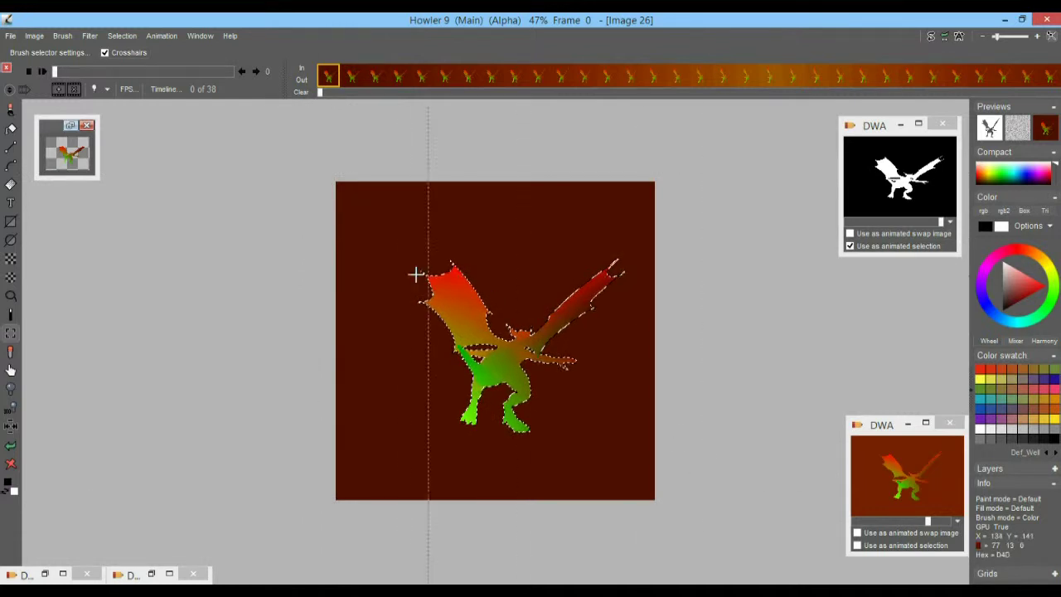
{"action": "left_click_drag", "start_coordinate": [94, 73], "coordinate": [285, 105]}
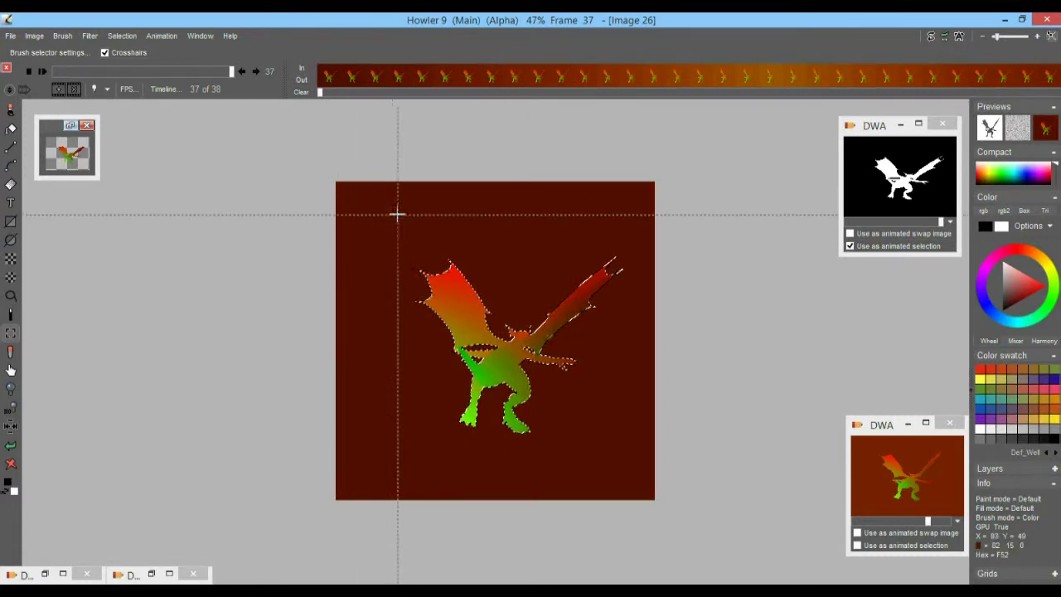
{"action": "left_click_drag", "start_coordinate": [398, 217], "coordinate": [633, 455]}
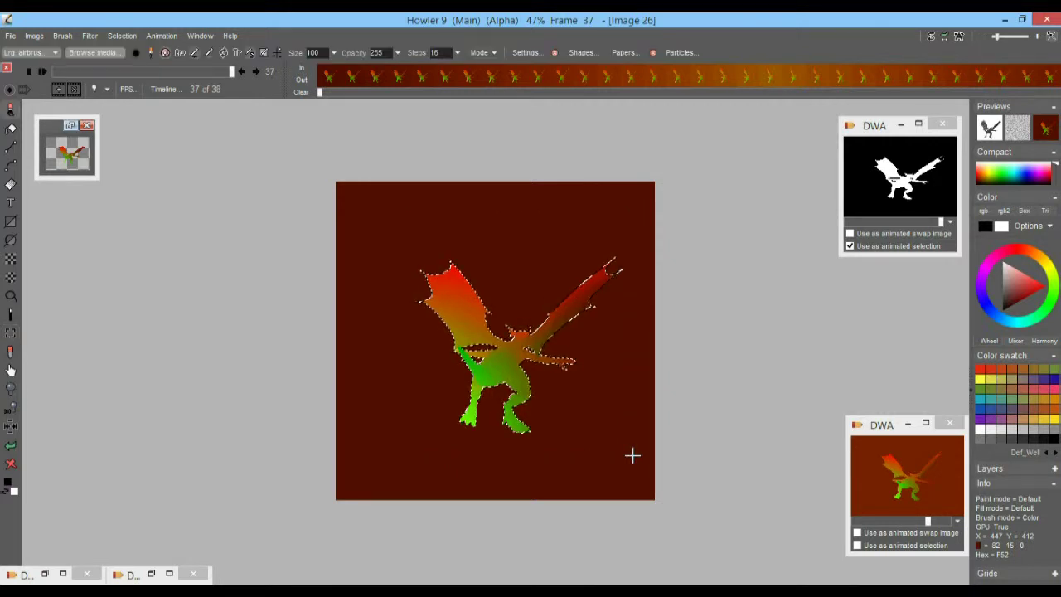
{"action": "left_click", "coordinate": [10, 335]}
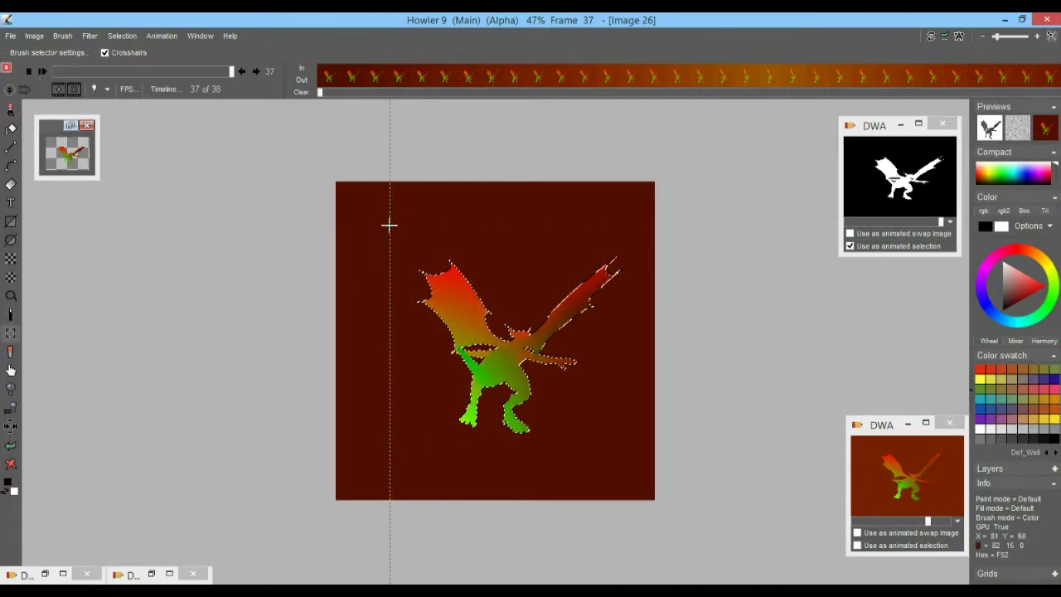
{"action": "left_click_drag", "start_coordinate": [639, 478], "coordinate": [638, 473]}
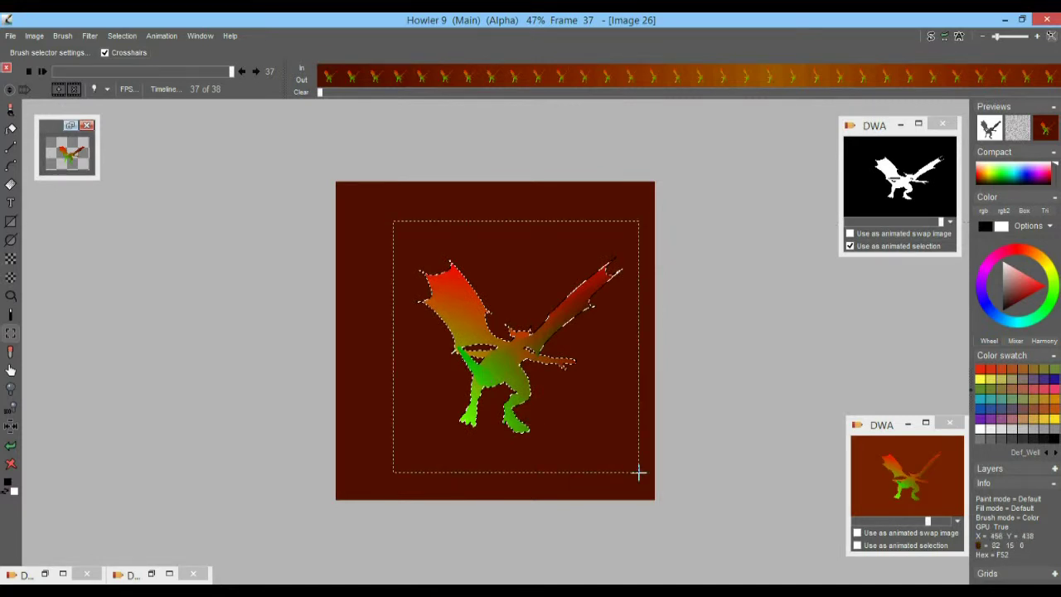
{"action": "key", "text": "Return"}
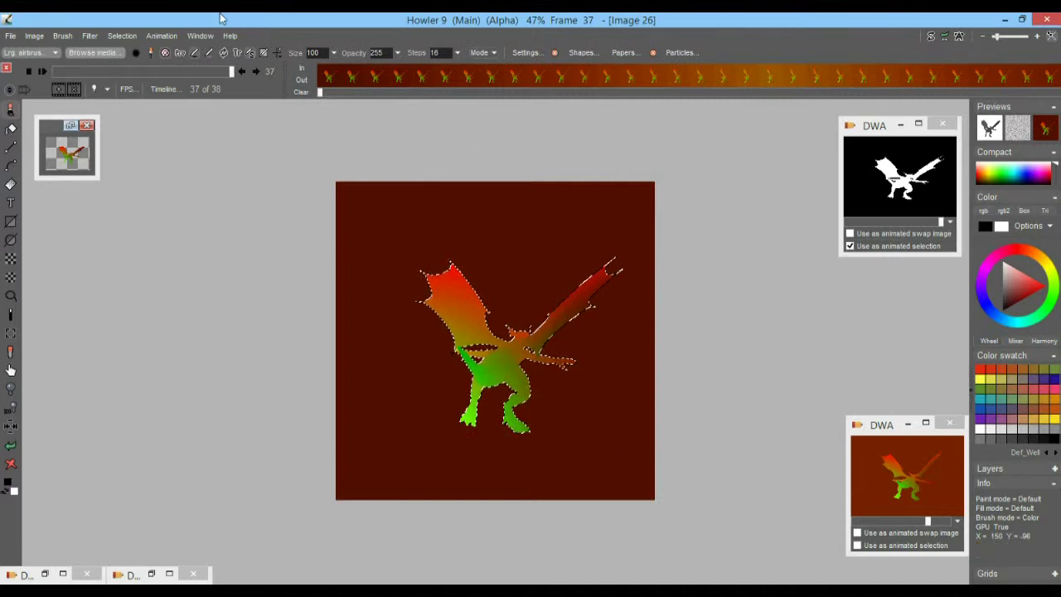
- Go to frame 0 and capture a rectangular area around the whole dragon with the brush selector
{"action": "left_click", "coordinate": [140, 70]}
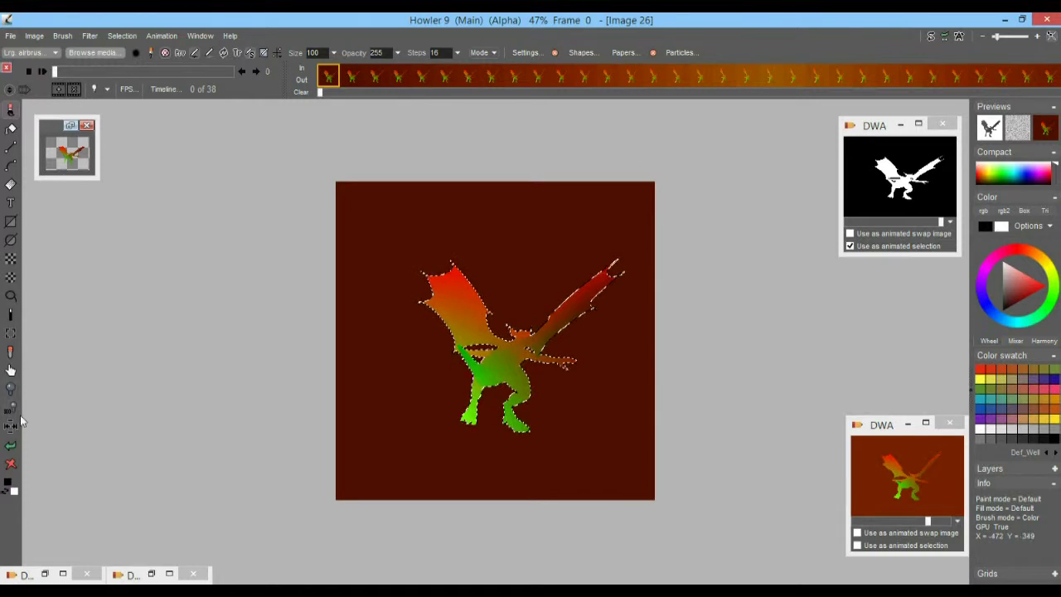
{"action": "left_click", "coordinate": [11, 333]}
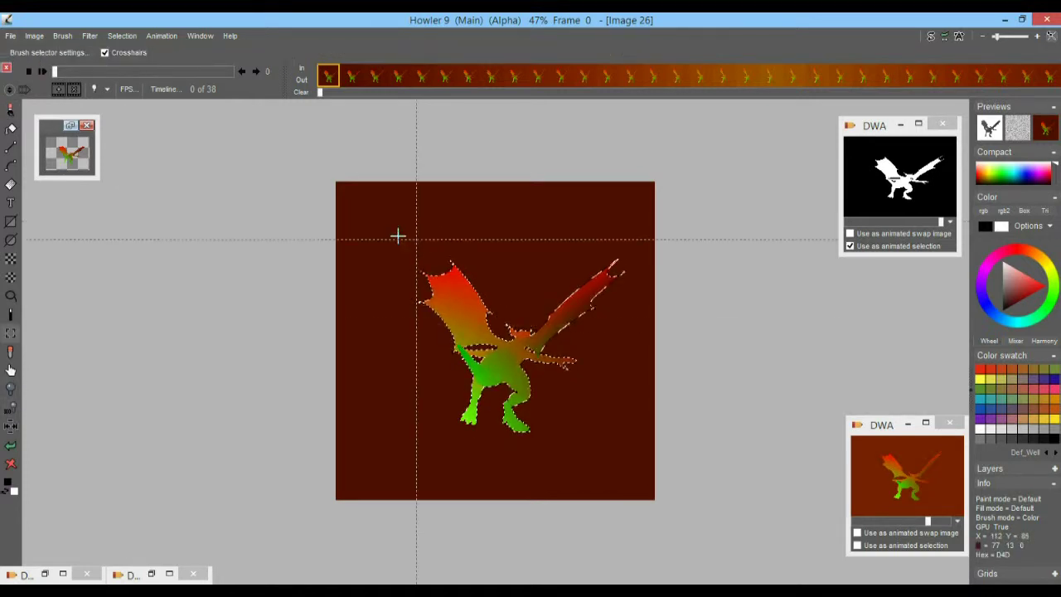
{"action": "left_click_drag", "start_coordinate": [393, 221], "coordinate": [635, 461]}
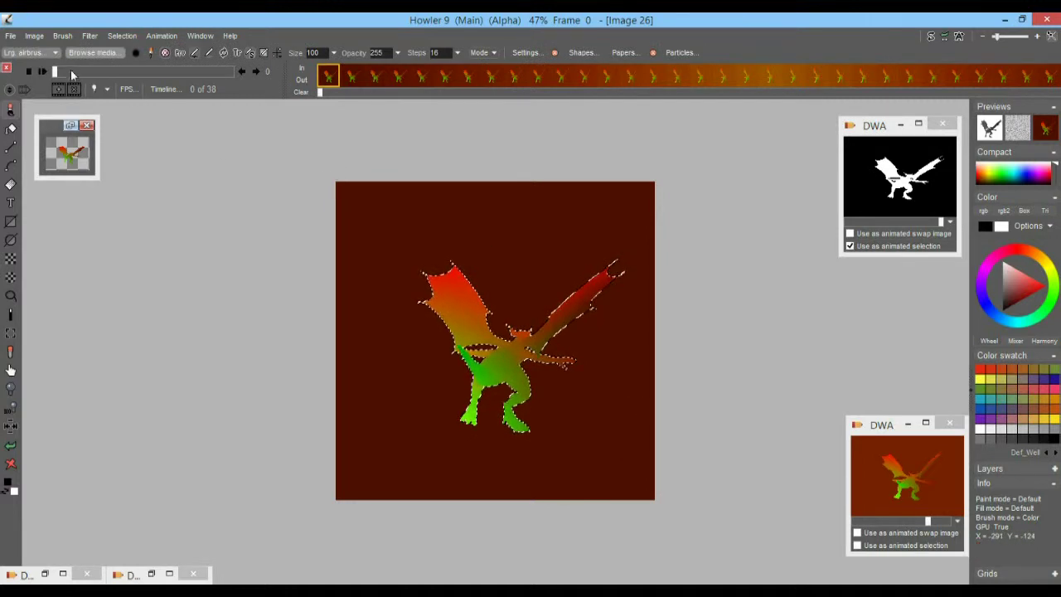
- Store a managed copy of the captured dragon brush and look through its frames in the filmstrip from the first frame, hiding the filmstrip again
{"action": "left_click", "coordinate": [64, 37]}
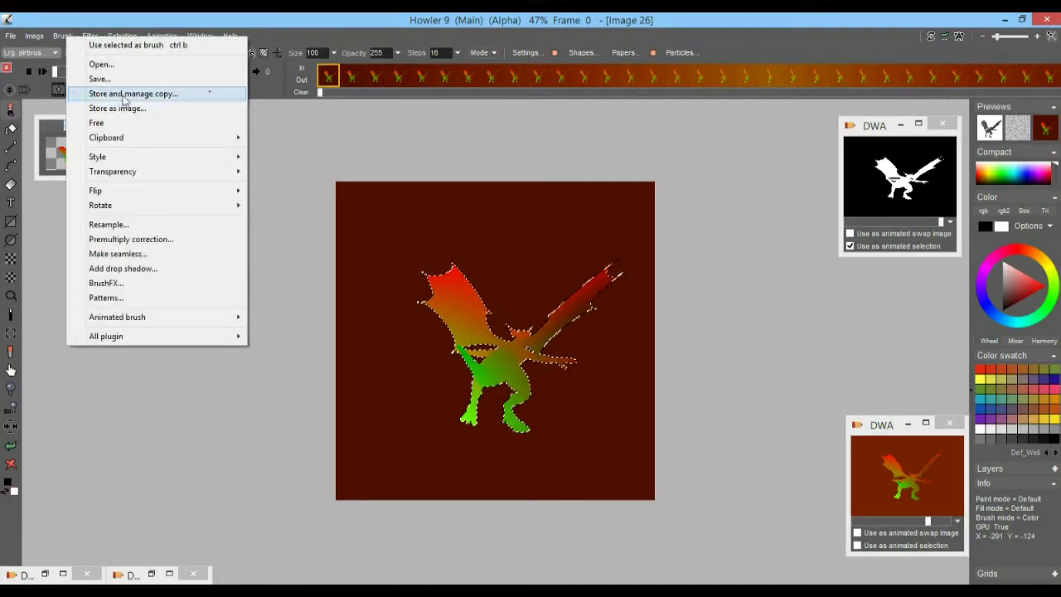
{"action": "left_click", "coordinate": [130, 94]}
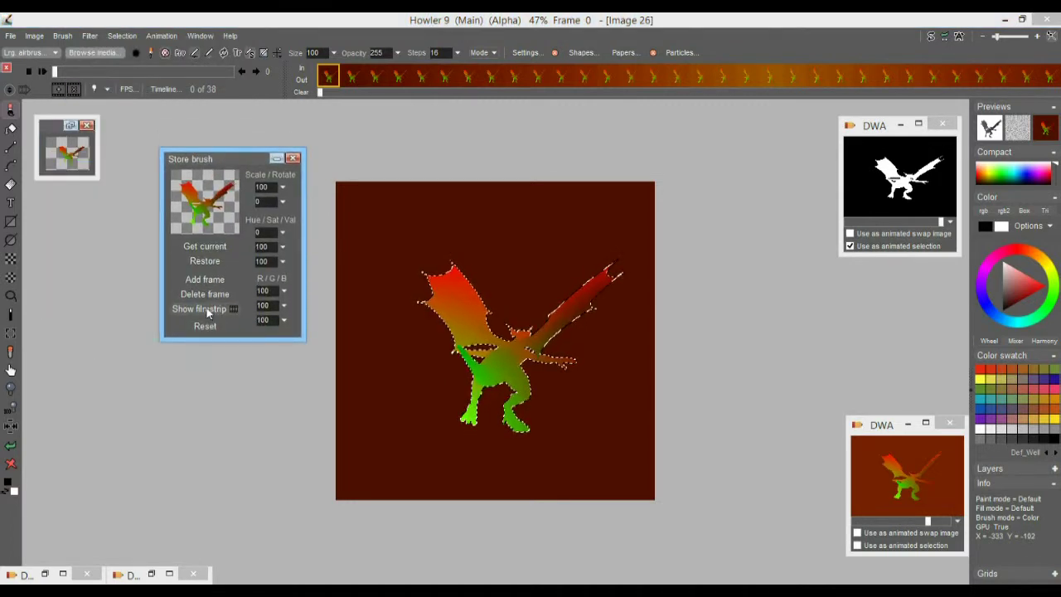
{"action": "left_click", "coordinate": [203, 309]}
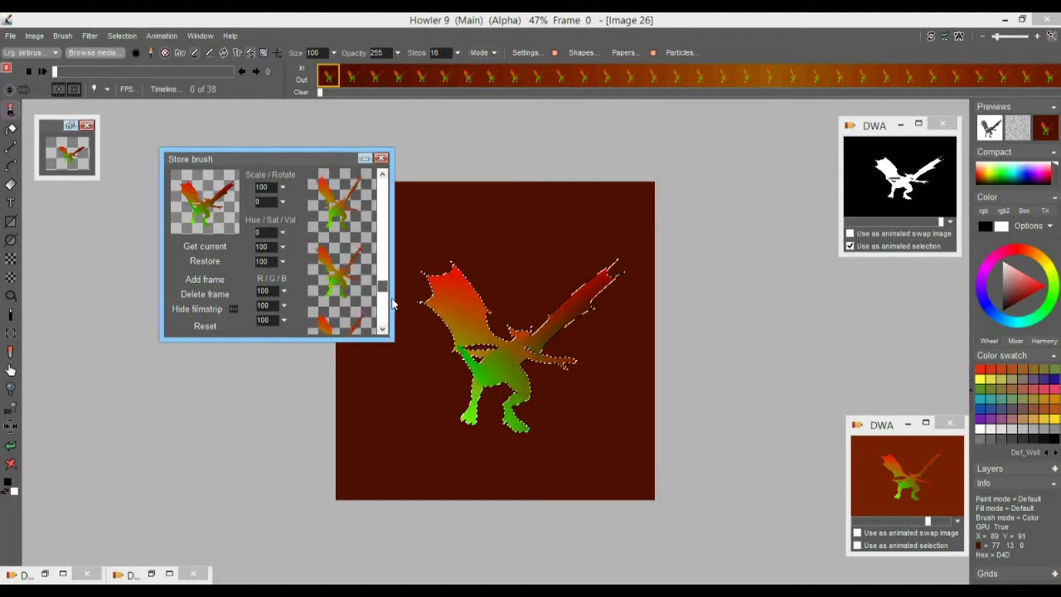
{"action": "mouse_move", "coordinate": [383, 186]}
{"action": "left_mouse_down"}
{"action": "mouse_move", "coordinate": [395, 328]}
{"action": "mouse_move", "coordinate": [384, 174]}
{"action": "left_mouse_up"}
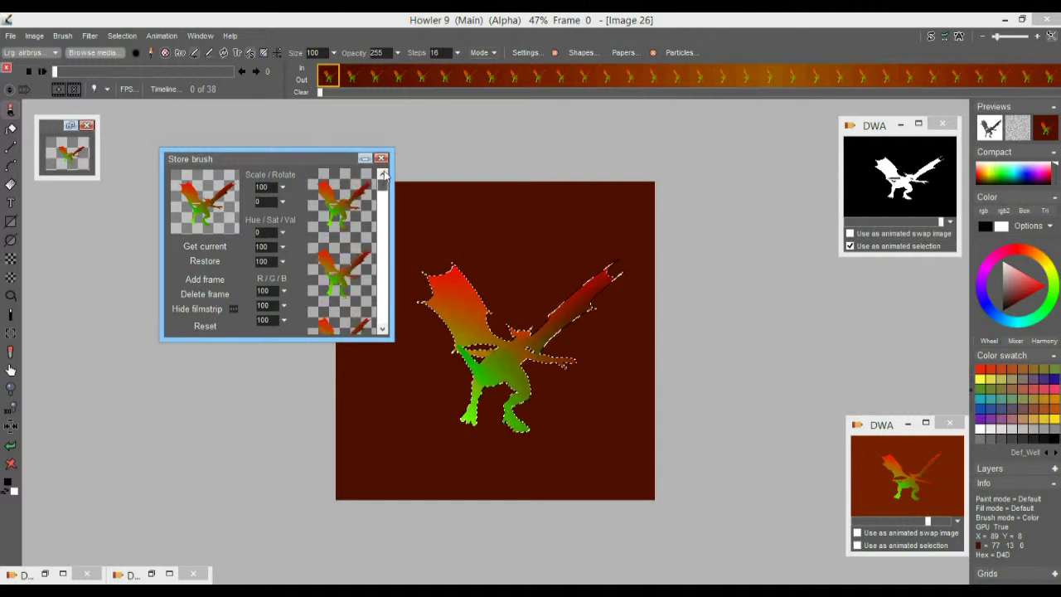
{"action": "left_click", "coordinate": [220, 308]}
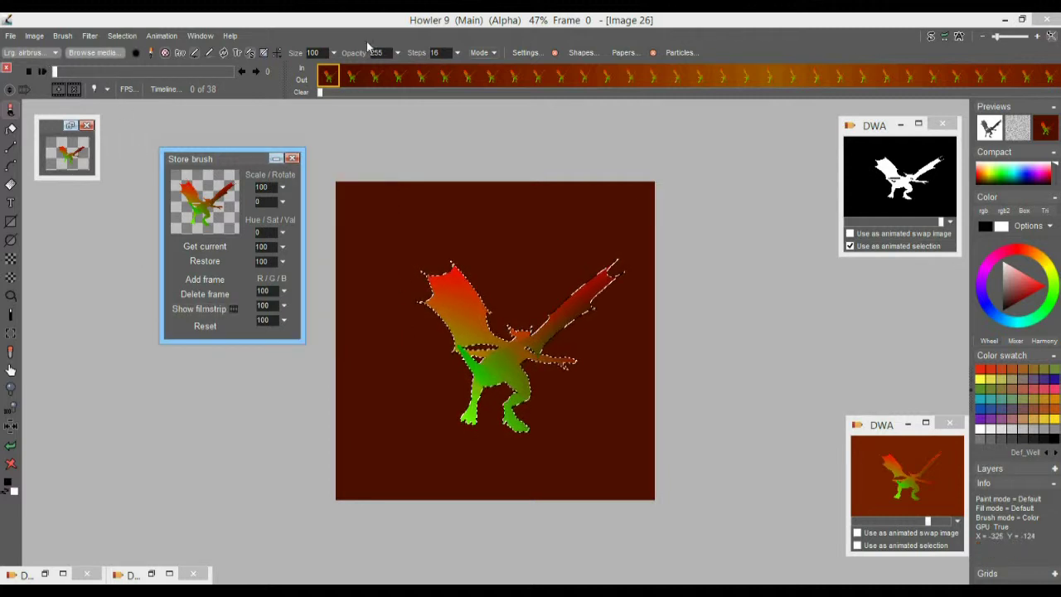
- Set the brush steps to 6, clear the animated selection, and paint a trail of dragons across the canvas
{"action": "left_click", "coordinate": [457, 53]}
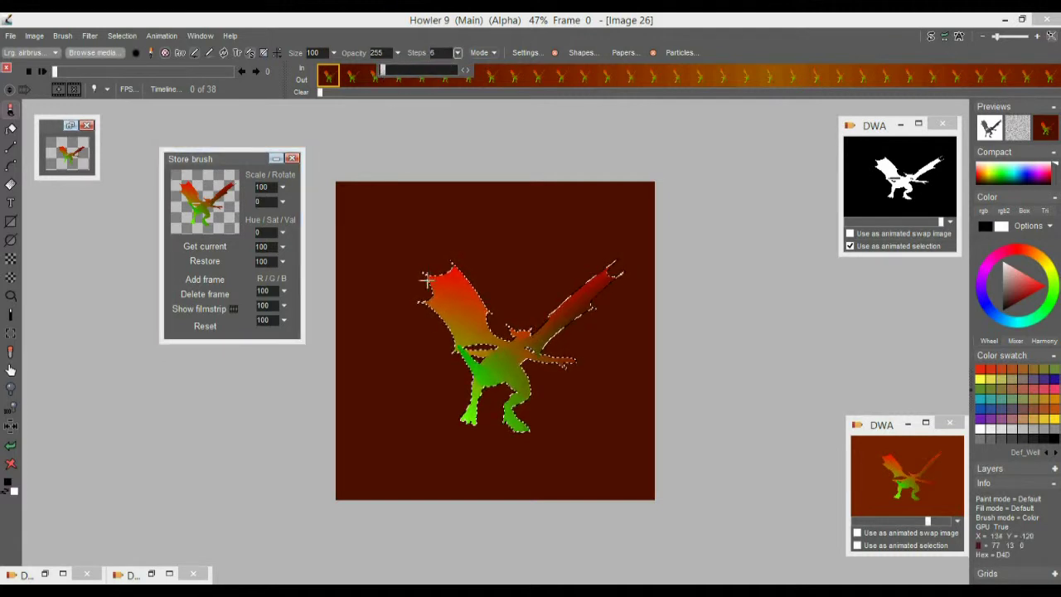
{"action": "key", "text": "ctrl+d"}
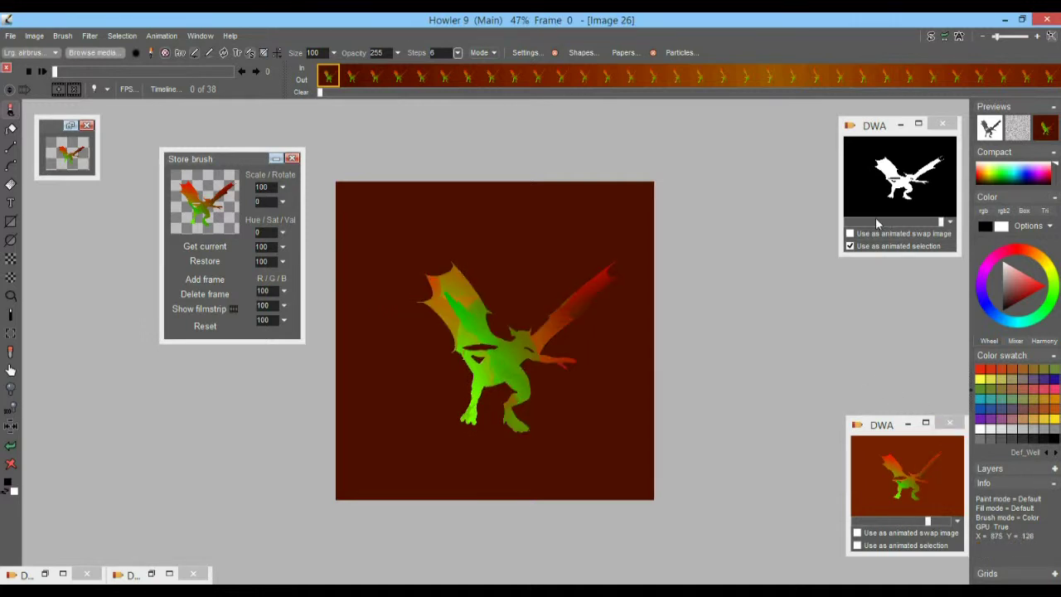
{"action": "left_click", "coordinate": [848, 246]}
{"action": "mouse_move", "coordinate": [530, 265]}
{"action": "left_mouse_down"}
{"action": "mouse_move", "coordinate": [378, 301]}
{"action": "mouse_move", "coordinate": [511, 335]}
{"action": "mouse_move", "coordinate": [373, 348]}
{"action": "mouse_move", "coordinate": [552, 300]}
{"action": "left_mouse_up"}
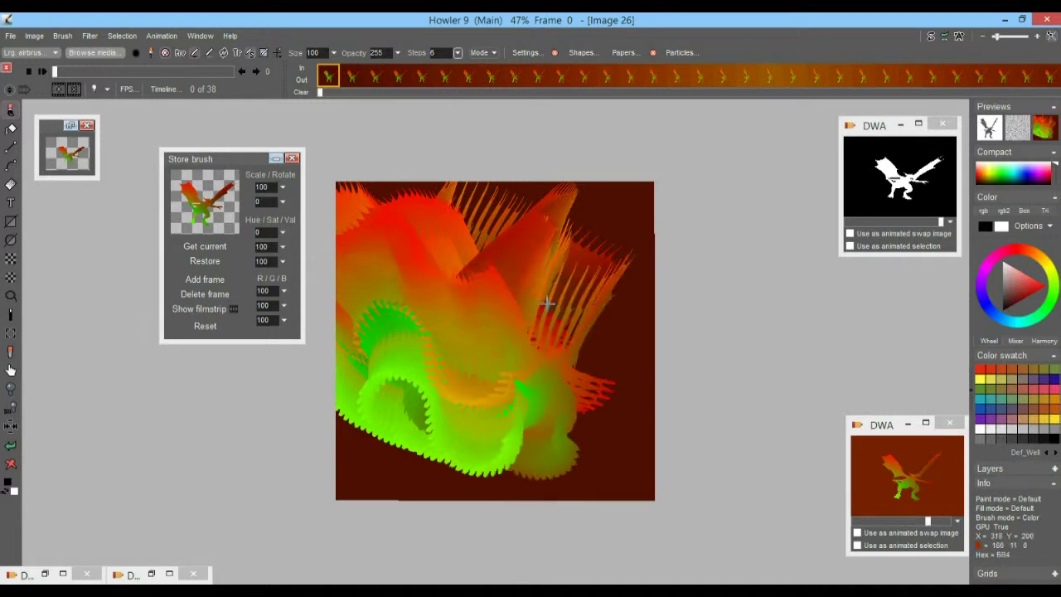
- Reduce the brush steps to 1 and paint dense dragon strokes, and repeat the painting with steps set to 2
{"action": "left_click", "coordinate": [457, 53]}
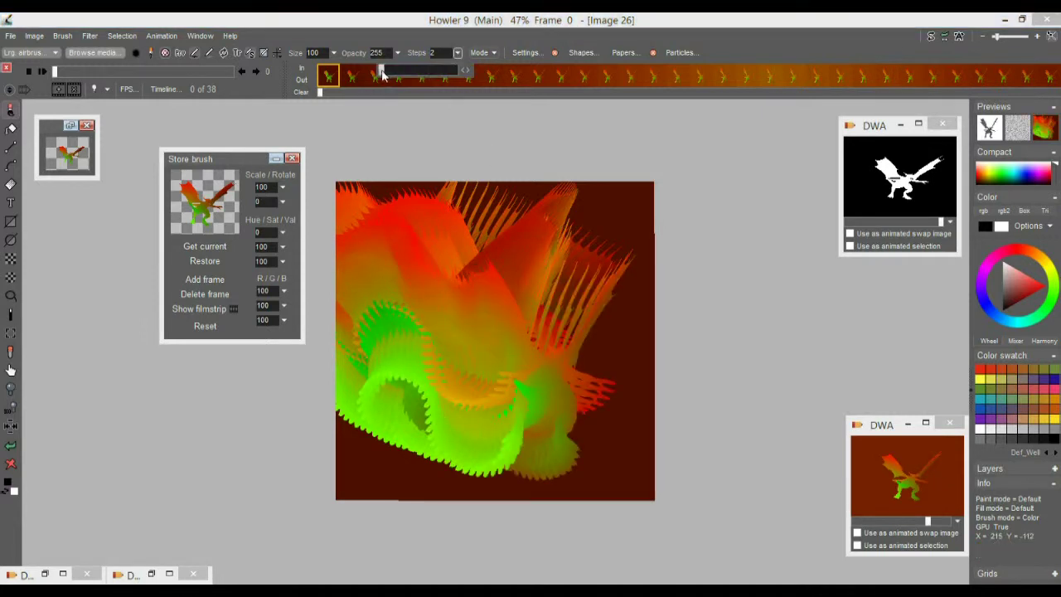
{"action": "left_click", "coordinate": [464, 71]}
{"action": "mouse_move", "coordinate": [421, 327]}
{"action": "left_mouse_down"}
{"action": "mouse_move", "coordinate": [464, 308]}
{"action": "mouse_move", "coordinate": [474, 345]}
{"action": "mouse_move", "coordinate": [422, 301]}
{"action": "mouse_move", "coordinate": [492, 343]}
{"action": "mouse_move", "coordinate": [496, 323]}
{"action": "left_mouse_up"}
{"action": "left_click", "coordinate": [457, 53]}
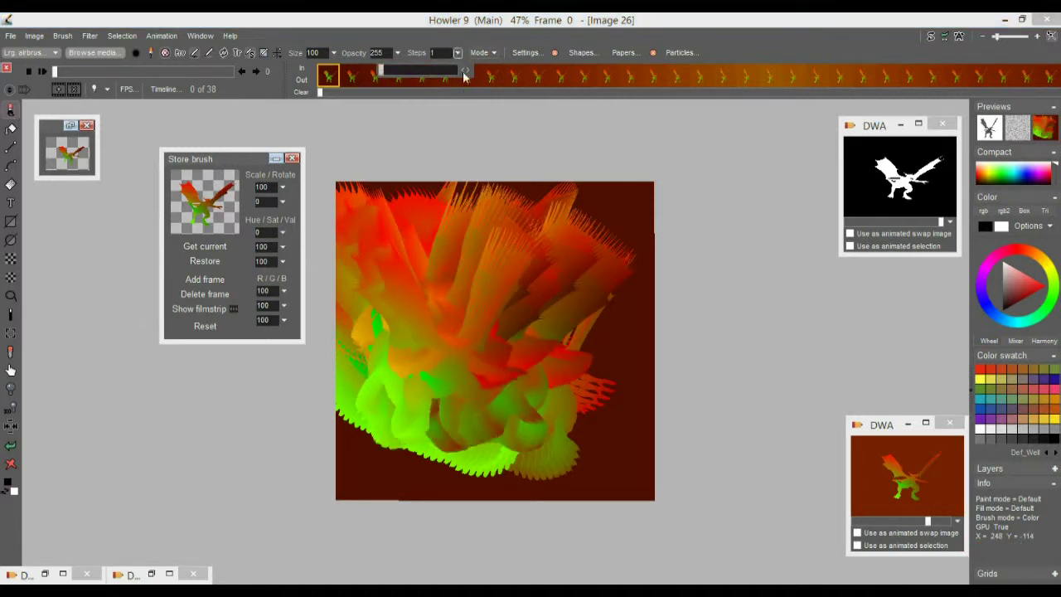
{"action": "mouse_move", "coordinate": [423, 330]}
{"action": "left_mouse_down"}
{"action": "mouse_move", "coordinate": [500, 343]}
{"action": "mouse_move", "coordinate": [516, 260]}
{"action": "mouse_move", "coordinate": [575, 401]}
{"action": "mouse_move", "coordinate": [486, 386]}
{"action": "mouse_move", "coordinate": [465, 348]}
{"action": "mouse_move", "coordinate": [498, 315]}
{"action": "mouse_move", "coordinate": [422, 334]}
{"action": "mouse_move", "coordinate": [556, 348]}
{"action": "mouse_move", "coordinate": [429, 362]}
{"action": "mouse_move", "coordinate": [450, 357]}
{"action": "mouse_move", "coordinate": [464, 315]}
{"action": "left_mouse_up"}
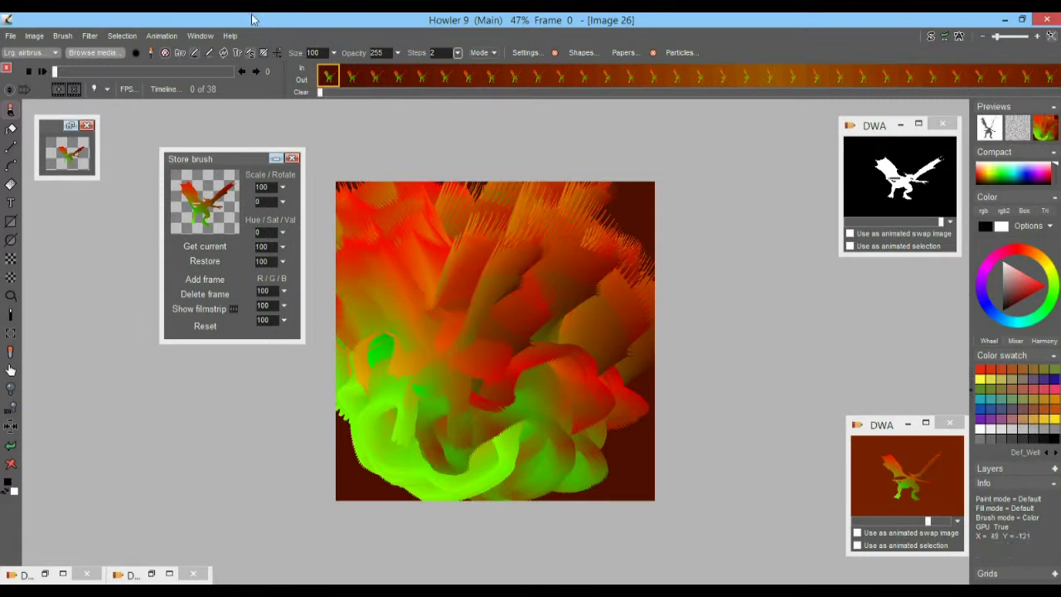
{"action": "left_click", "coordinate": [230, 56]}
{"action": "mouse_move", "coordinate": [466, 335]}
{"action": "left_mouse_down"}
{"action": "mouse_move", "coordinate": [512, 292]}
{"action": "mouse_move", "coordinate": [663, 324]}
{"action": "mouse_move", "coordinate": [580, 331]}
{"action": "mouse_move", "coordinate": [539, 249]}
{"action": "mouse_move", "coordinate": [393, 257]}
{"action": "mouse_move", "coordinate": [414, 324]}
{"action": "mouse_move", "coordinate": [438, 291]}
{"action": "mouse_move", "coordinate": [465, 282]}
{"action": "mouse_move", "coordinate": [538, 353]}
{"action": "mouse_move", "coordinate": [472, 381]}
{"action": "mouse_move", "coordinate": [556, 241]}
{"action": "mouse_move", "coordinate": [497, 332]}
{"action": "mouse_move", "coordinate": [419, 323]}
{"action": "mouse_move", "coordinate": [440, 340]}
{"action": "mouse_move", "coordinate": [406, 323]}
{"action": "left_mouse_up"}
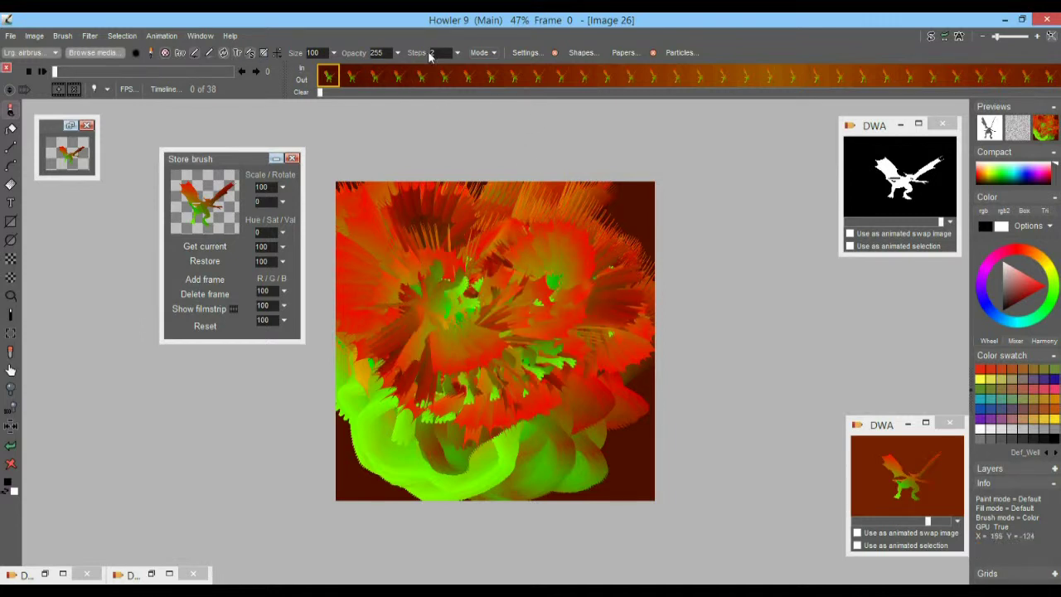
- Open the brush settings beside the canvas and set the speed scale to 0
{"action": "left_click", "coordinate": [525, 53]}
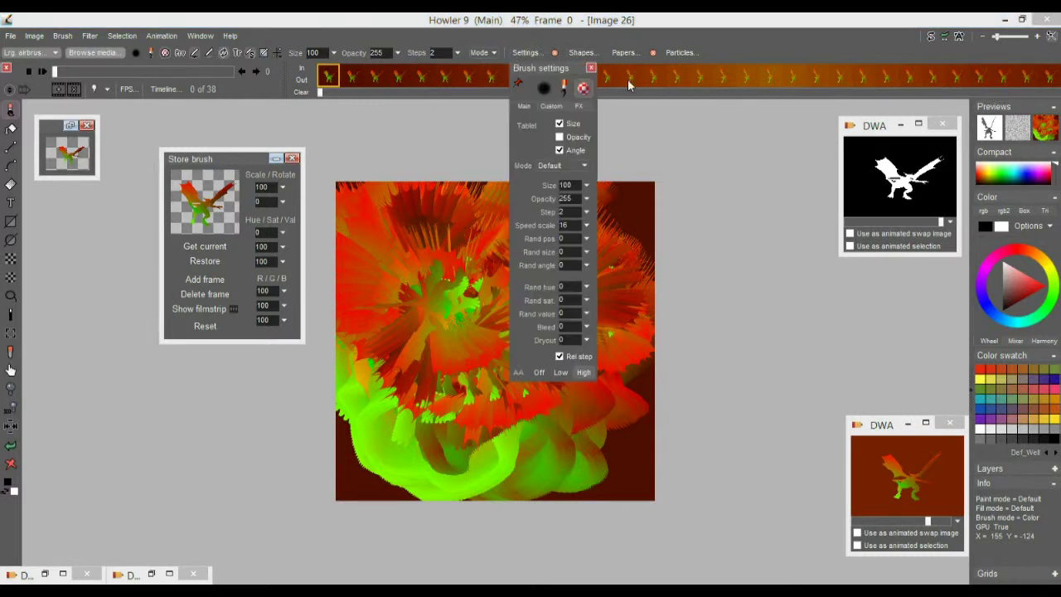
{"action": "left_click_drag", "start_coordinate": [540, 70], "coordinate": [734, 144]}
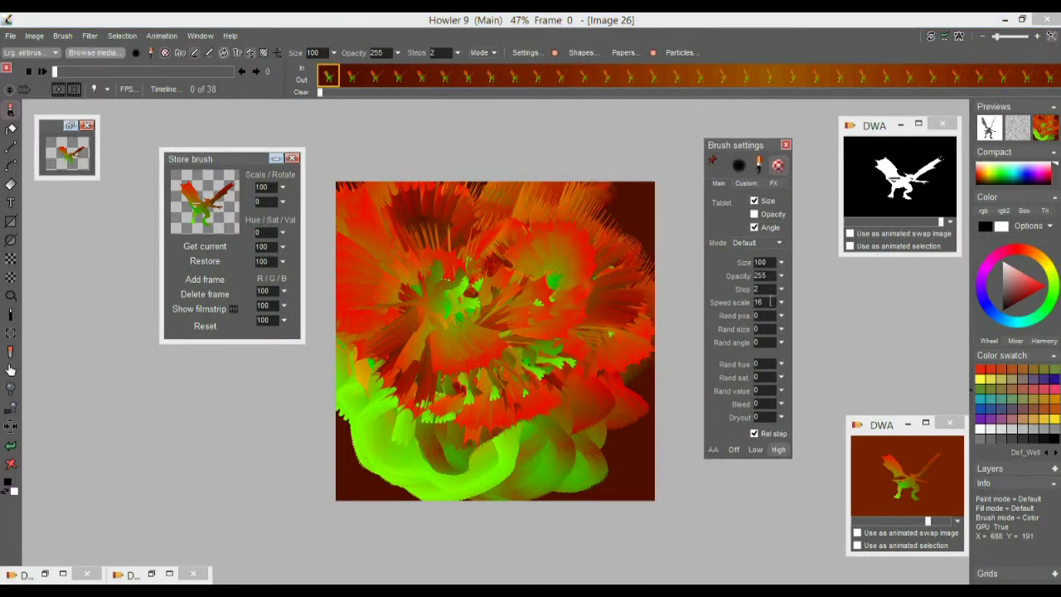
{"action": "left_click", "coordinate": [781, 303]}
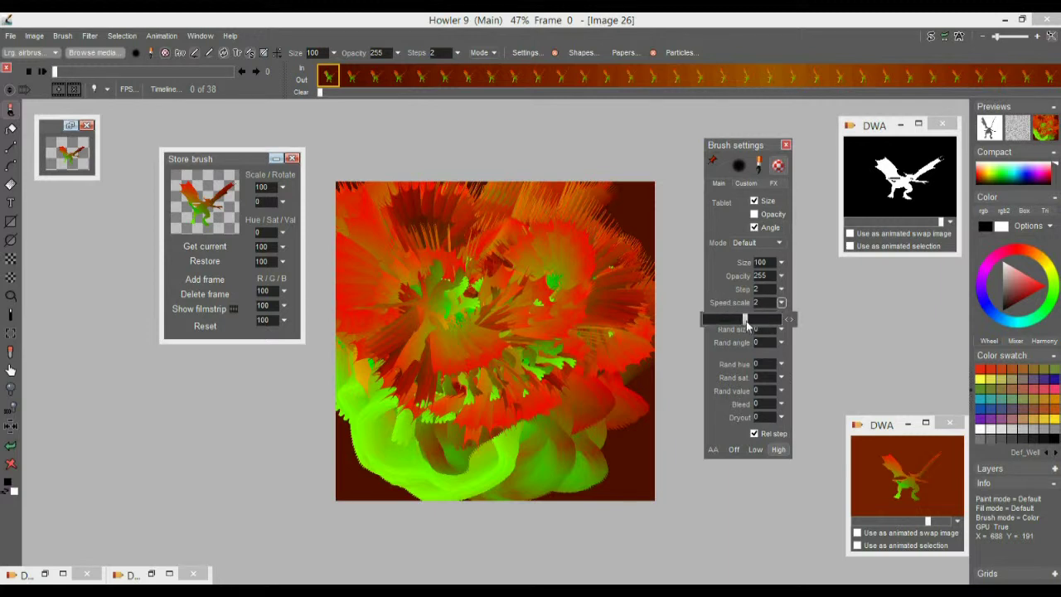
{"action": "left_click", "coordinate": [781, 302]}
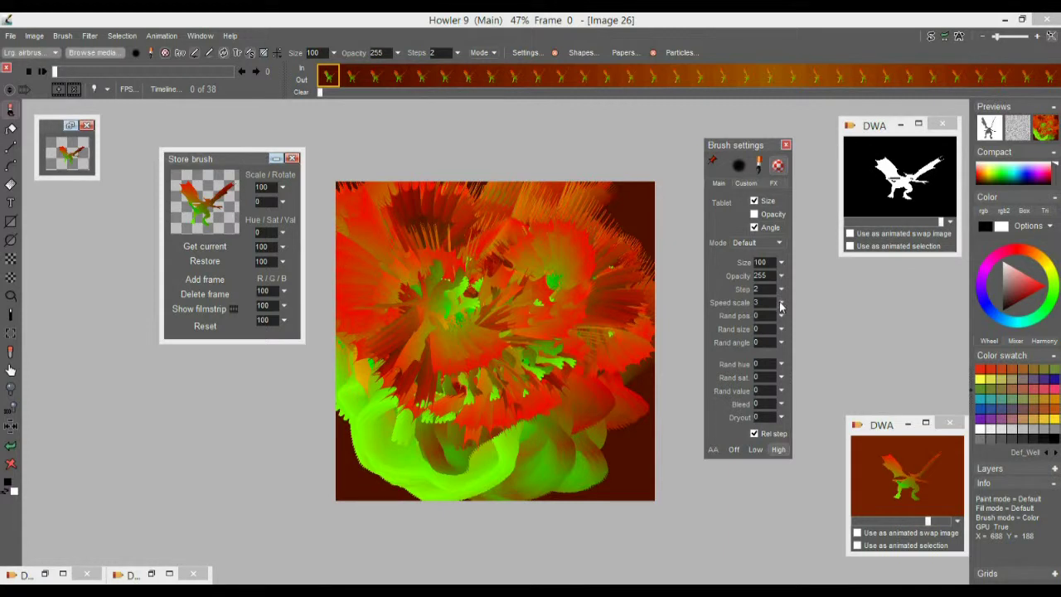
{"action": "left_click", "coordinate": [781, 303]}
{"action": "left_click", "coordinate": [785, 320]}
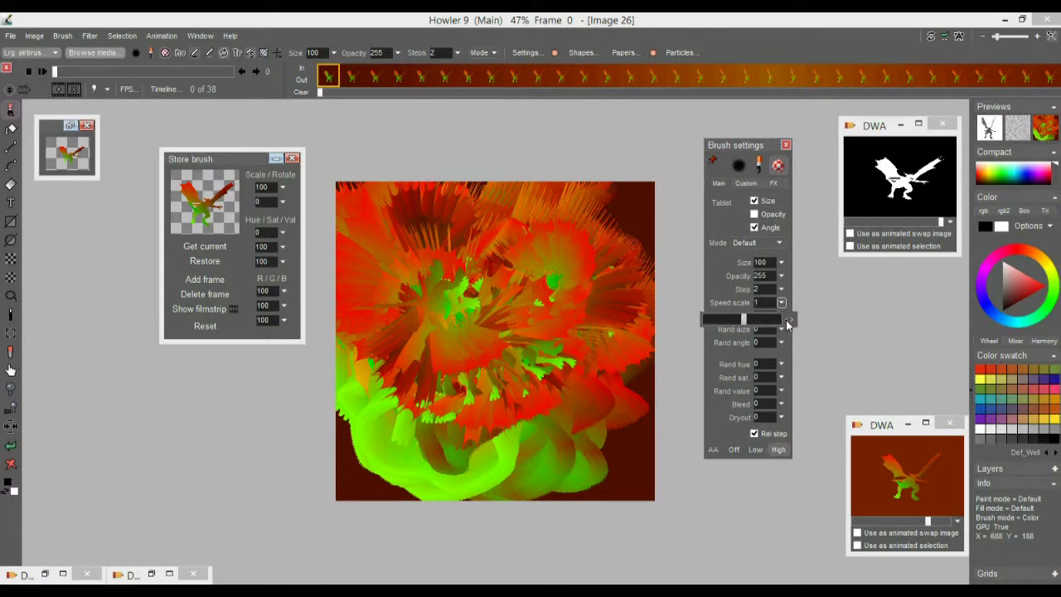
{"action": "left_click", "coordinate": [786, 320]}
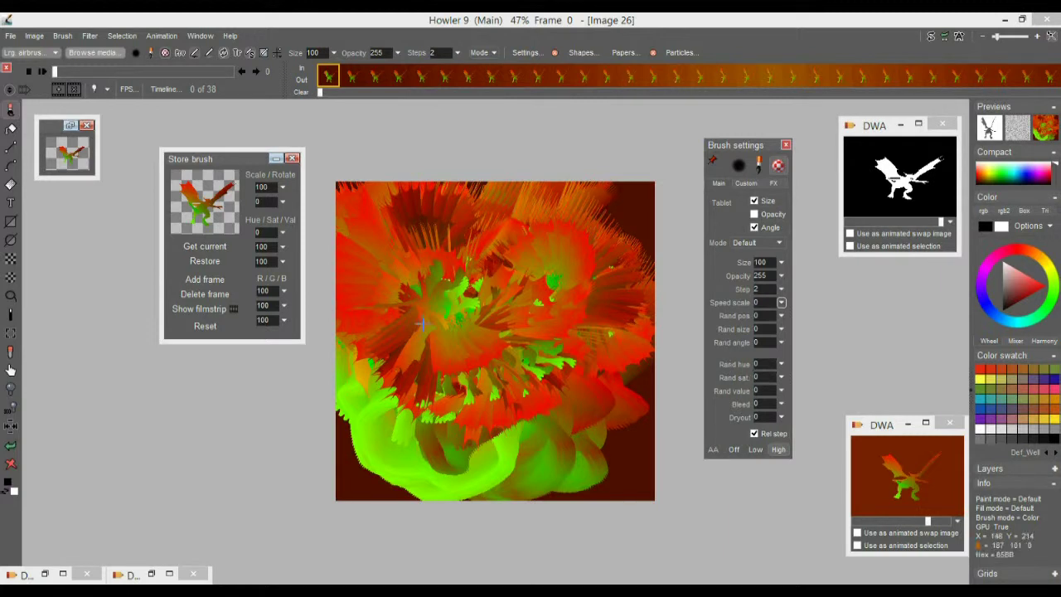
- Set the random hue to 86 and paint test strokes with the animated dragon brush
{"action": "left_click", "coordinate": [781, 364]}
{"action": "left_click", "coordinate": [736, 379]}
{"action": "mouse_move", "coordinate": [489, 278]}
{"action": "left_mouse_down"}
{"action": "mouse_move", "coordinate": [474, 327]}
{"action": "mouse_move", "coordinate": [517, 311]}
{"action": "mouse_move", "coordinate": [522, 365]}
{"action": "mouse_move", "coordinate": [390, 348]}
{"action": "mouse_move", "coordinate": [409, 320]}
{"action": "mouse_move", "coordinate": [473, 315]}
{"action": "mouse_move", "coordinate": [464, 389]}
{"action": "left_mouse_up"}
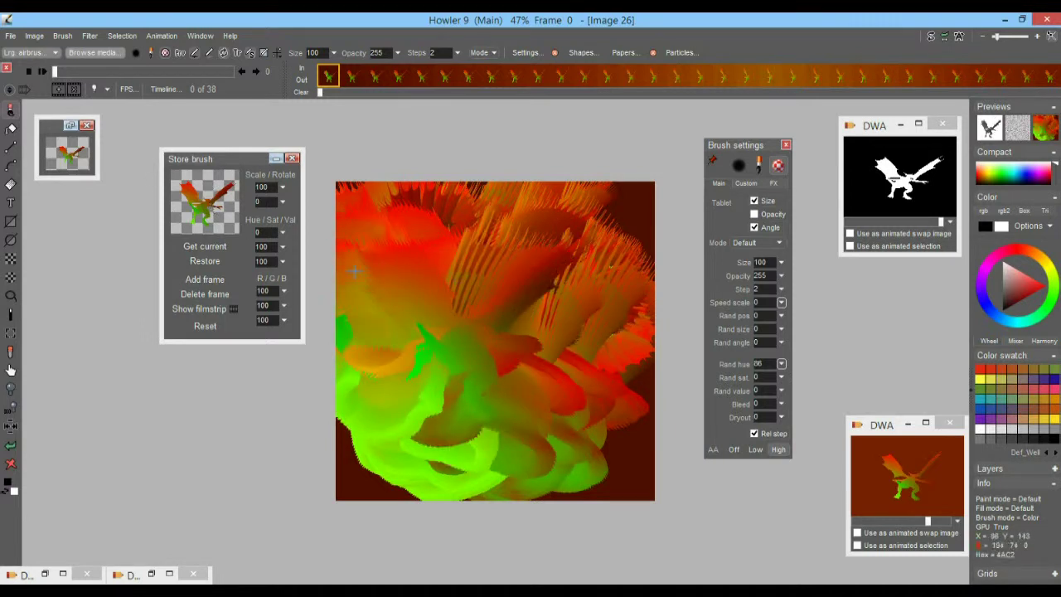
{"action": "mouse_move", "coordinate": [531, 346]}
{"action": "left_mouse_down"}
{"action": "mouse_move", "coordinate": [497, 447]}
{"action": "mouse_move", "coordinate": [514, 310]}
{"action": "mouse_move", "coordinate": [537, 303]}
{"action": "left_mouse_up"}
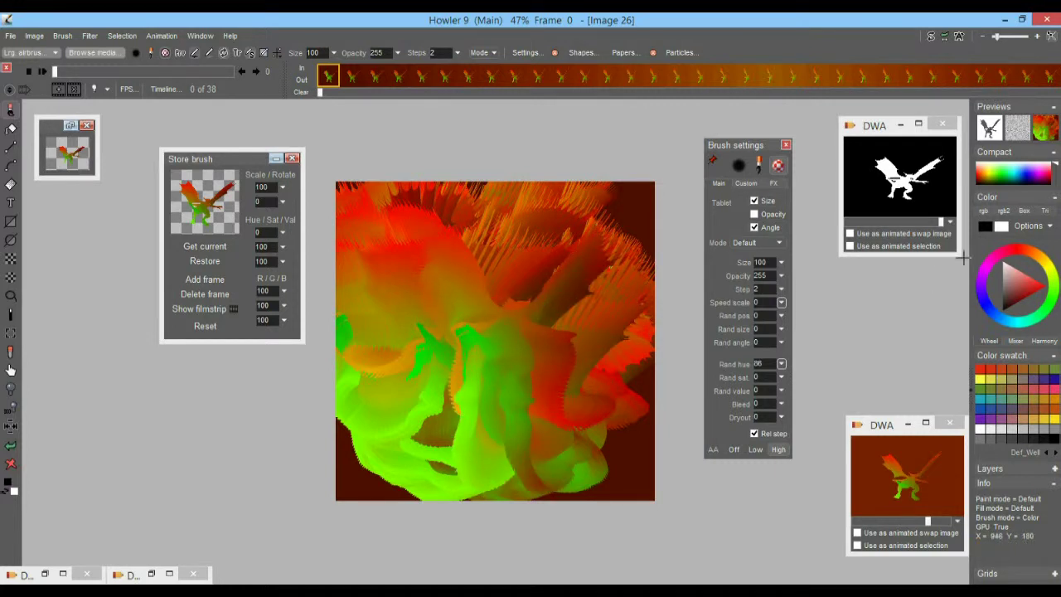
- Switch the custom brush to the matte brush style and paint black dragon silhouettes over the canvas
{"action": "left_click", "coordinate": [745, 183]}
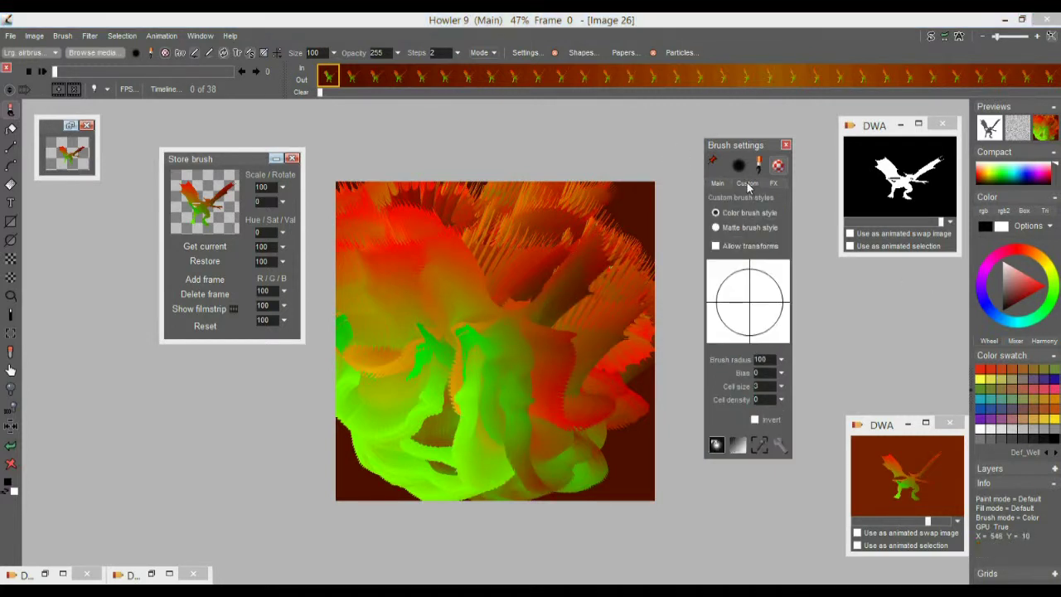
{"action": "left_click", "coordinate": [717, 227]}
{"action": "mouse_move", "coordinate": [563, 290]}
{"action": "left_mouse_down"}
{"action": "mouse_move", "coordinate": [464, 274]}
{"action": "mouse_move", "coordinate": [530, 351]}
{"action": "mouse_move", "coordinate": [522, 464]}
{"action": "left_mouse_up"}
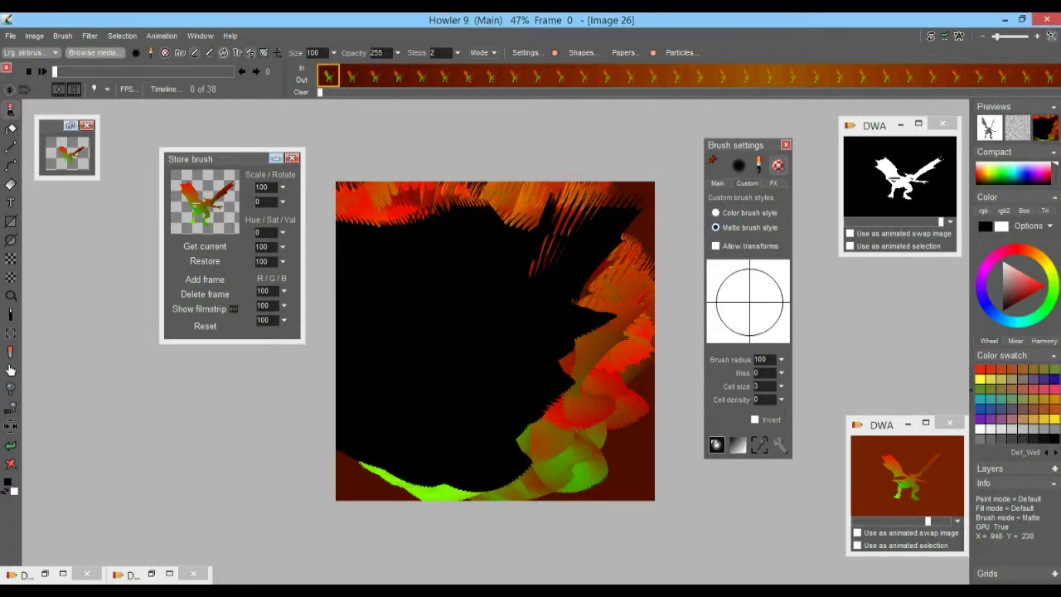
- Try green, magenta and yellow hues on the color wheel while painting black and white matte dragon silhouettes
{"action": "left_click_drag", "start_coordinate": [1026, 254], "coordinate": [1052, 289]}
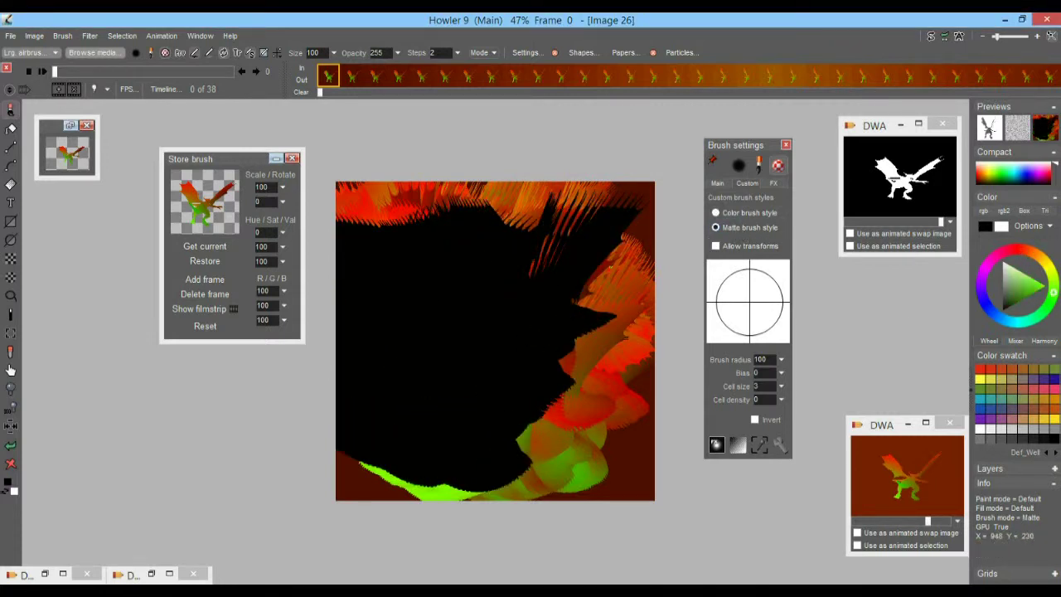
{"action": "mouse_move", "coordinate": [450, 293]}
{"action": "left_mouse_down"}
{"action": "mouse_move", "coordinate": [495, 402]}
{"action": "mouse_move", "coordinate": [565, 382]}
{"action": "left_mouse_up"}
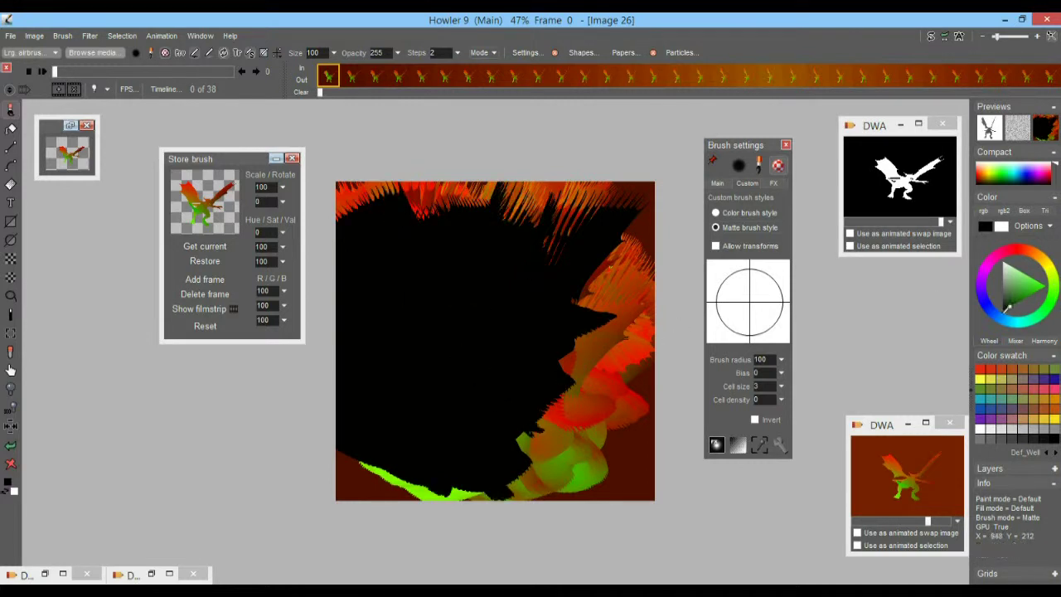
{"action": "mouse_move", "coordinate": [517, 334]}
{"action": "left_mouse_down"}
{"action": "mouse_move", "coordinate": [583, 391]}
{"action": "mouse_move", "coordinate": [563, 348]}
{"action": "mouse_move", "coordinate": [449, 300]}
{"action": "mouse_move", "coordinate": [439, 418]}
{"action": "left_mouse_up"}
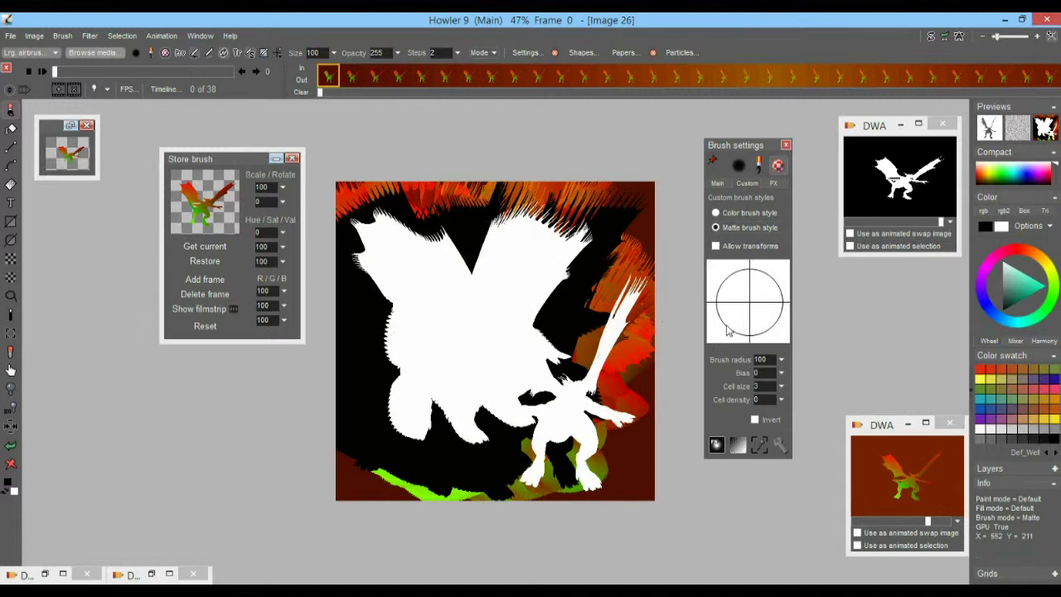
{"action": "left_click_drag", "start_coordinate": [986, 295], "coordinate": [985, 270]}
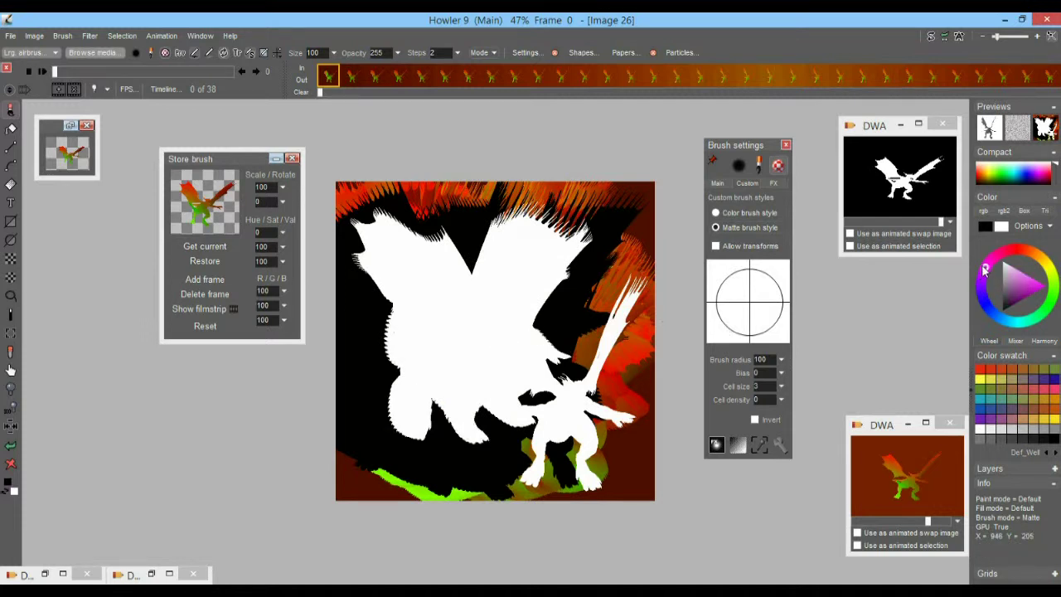
{"action": "left_click_drag", "start_coordinate": [450, 346], "coordinate": [561, 312]}
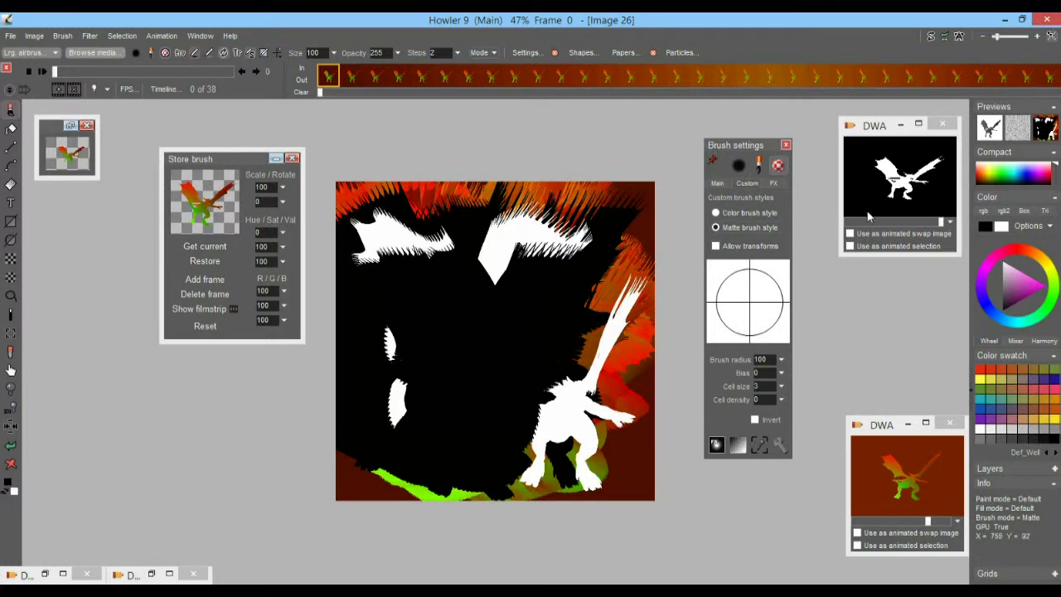
{"action": "left_click_drag", "start_coordinate": [1048, 282], "coordinate": [1055, 272]}
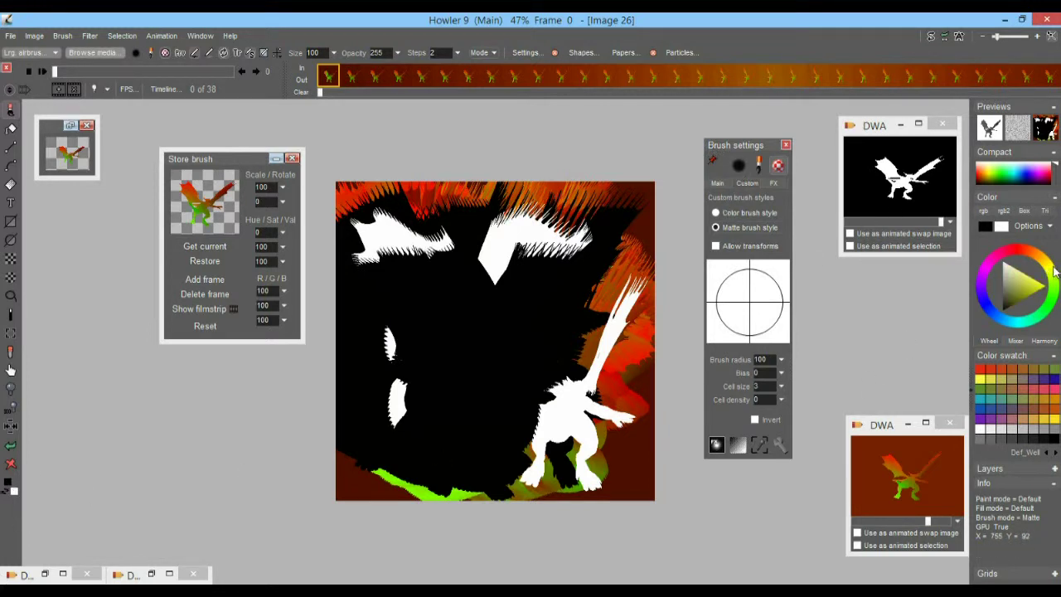
- Swap the primary and secondary colors, and choose a medium blue as primary and a dark blue as secondary
{"action": "left_click", "coordinate": [11, 492]}
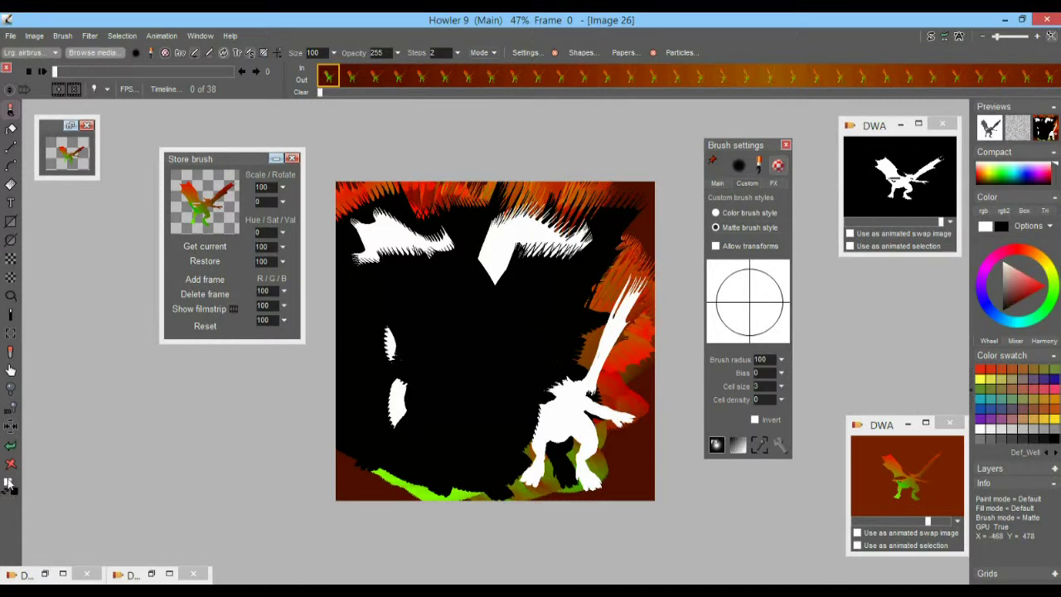
{"action": "left_click", "coordinate": [8, 485]}
{"action": "left_click_drag", "start_coordinate": [579, 282], "coordinate": [626, 257]}
{"action": "left_click", "coordinate": [627, 252]}
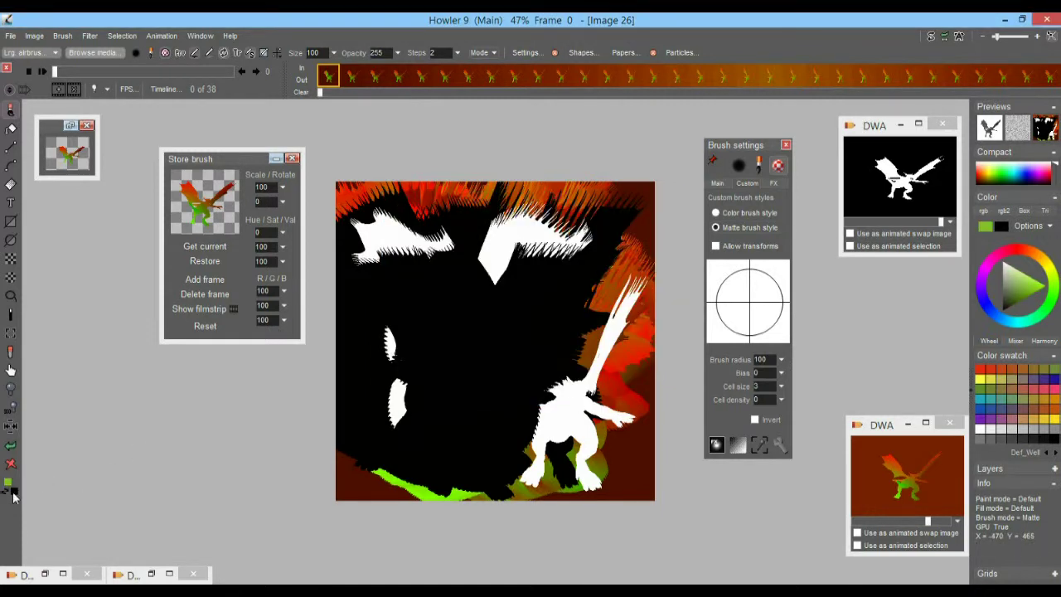
{"action": "mouse_move", "coordinate": [17, 489]}
{"action": "left_click", "coordinate": [143, 486]}
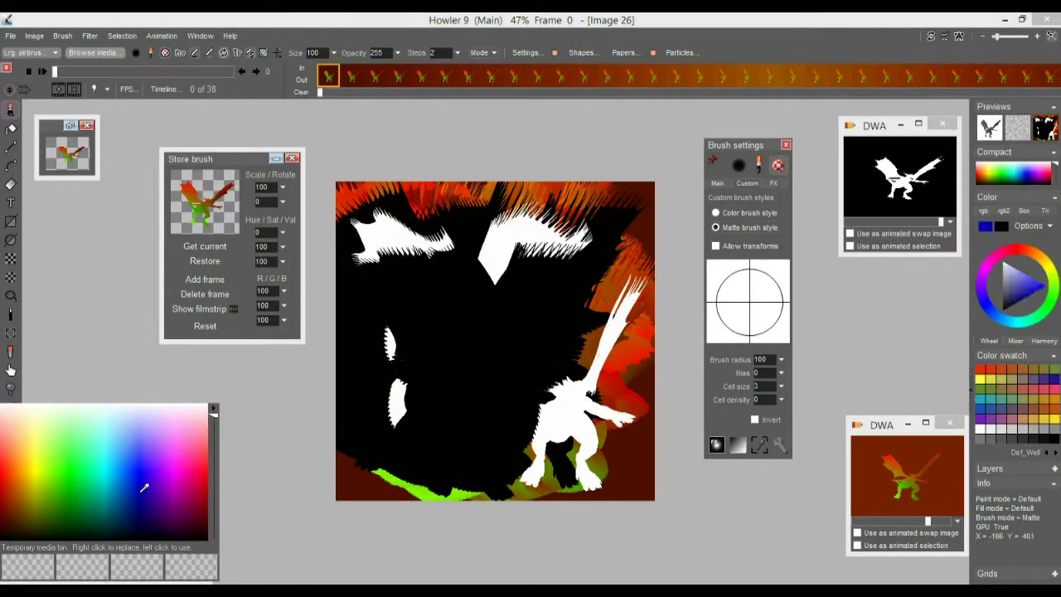
{"action": "left_click", "coordinate": [125, 480]}
{"action": "right_click", "coordinate": [141, 493]}
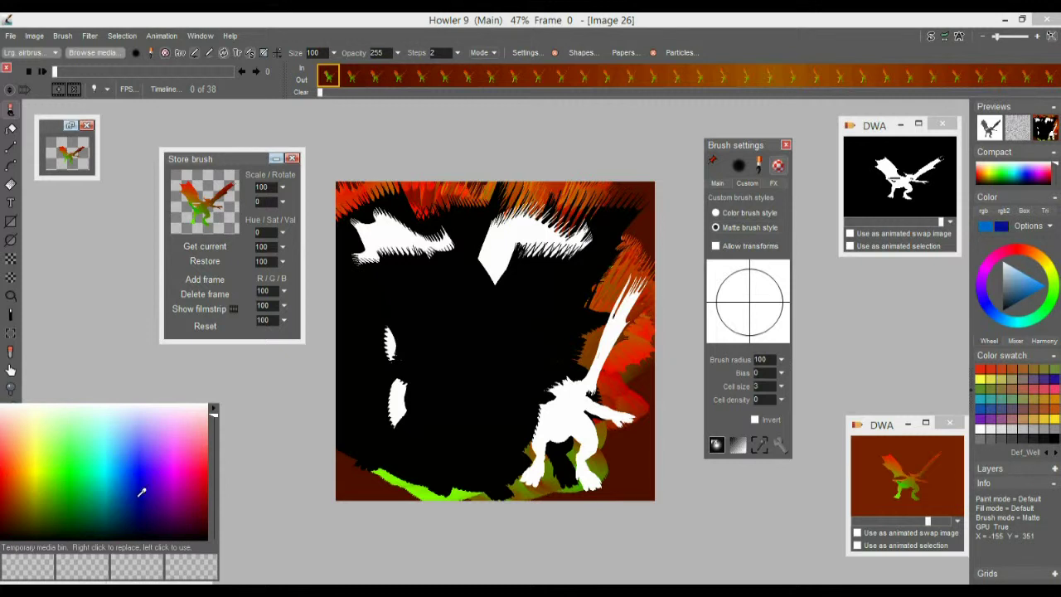
- Pick a light green primary color and paint matte dragon strokes over the canvas
{"action": "left_click_drag", "start_coordinate": [84, 448], "coordinate": [84, 432]}
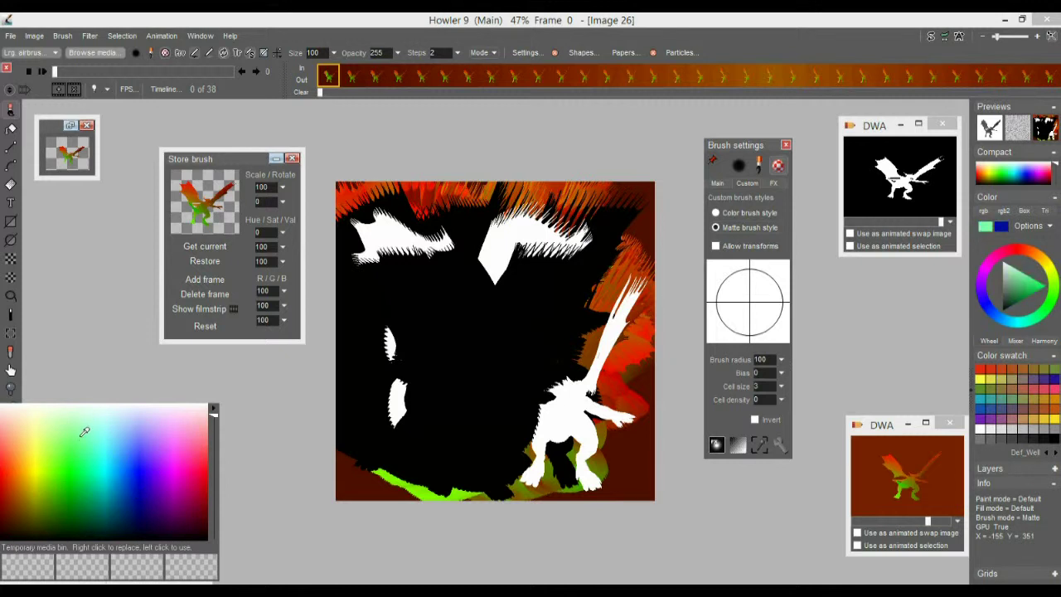
{"action": "mouse_move", "coordinate": [577, 252]}
{"action": "left_mouse_down"}
{"action": "mouse_move", "coordinate": [461, 329]}
{"action": "mouse_move", "coordinate": [498, 363]}
{"action": "mouse_move", "coordinate": [504, 282]}
{"action": "mouse_move", "coordinate": [423, 403]}
{"action": "mouse_move", "coordinate": [459, 307]}
{"action": "mouse_move", "coordinate": [440, 389]}
{"action": "mouse_move", "coordinate": [414, 414]}
{"action": "mouse_move", "coordinate": [514, 248]}
{"action": "mouse_move", "coordinate": [499, 324]}
{"action": "mouse_move", "coordinate": [564, 381]}
{"action": "mouse_move", "coordinate": [481, 327]}
{"action": "mouse_move", "coordinate": [485, 419]}
{"action": "left_mouse_up"}
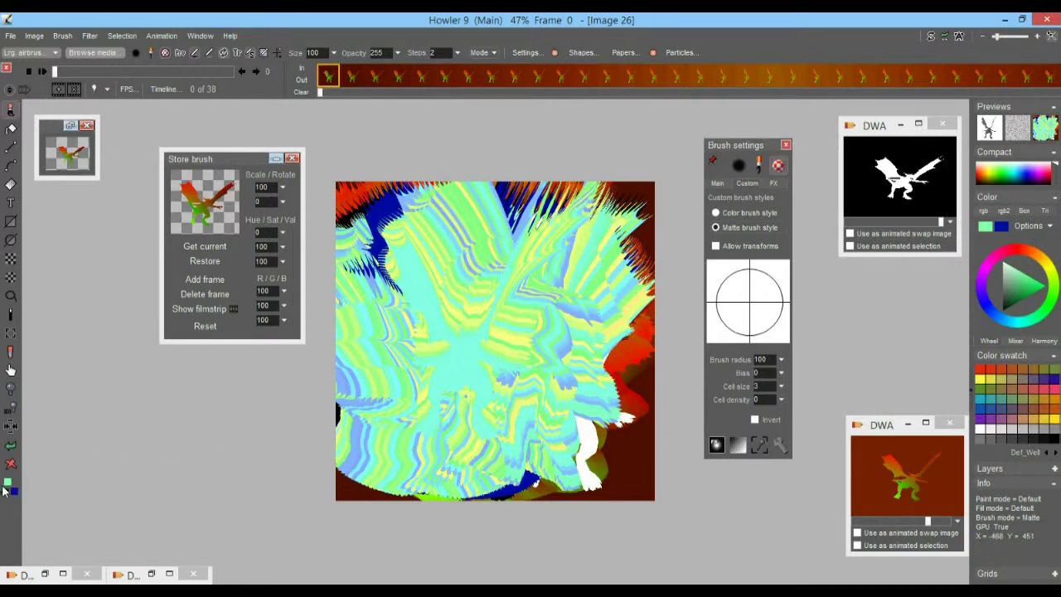
{"action": "mouse_move", "coordinate": [502, 359]}
{"action": "left_mouse_down"}
{"action": "mouse_move", "coordinate": [519, 370]}
{"action": "mouse_move", "coordinate": [535, 315]}
{"action": "mouse_move", "coordinate": [581, 348]}
{"action": "left_mouse_up"}
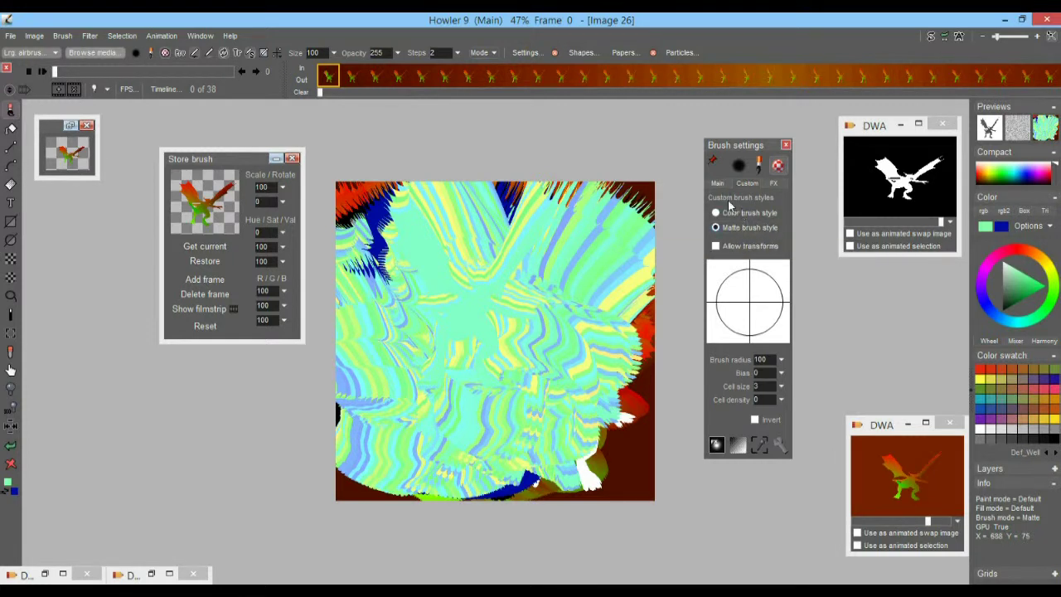
- Set the brush's random hue to 50 and paint more matte dragon strokes
{"action": "left_click", "coordinate": [718, 185]}
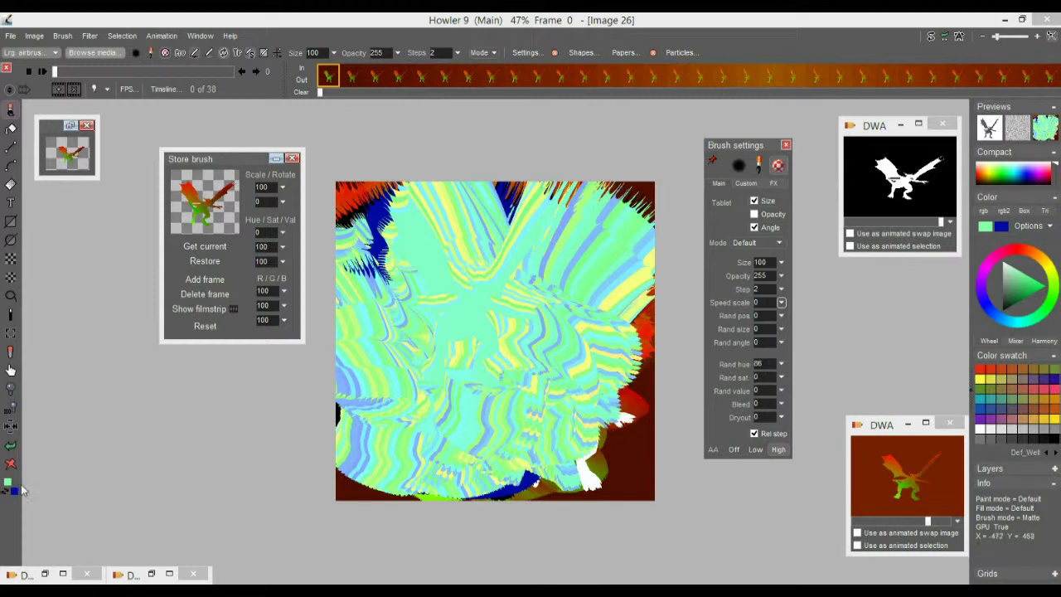
{"action": "left_click", "coordinate": [782, 365]}
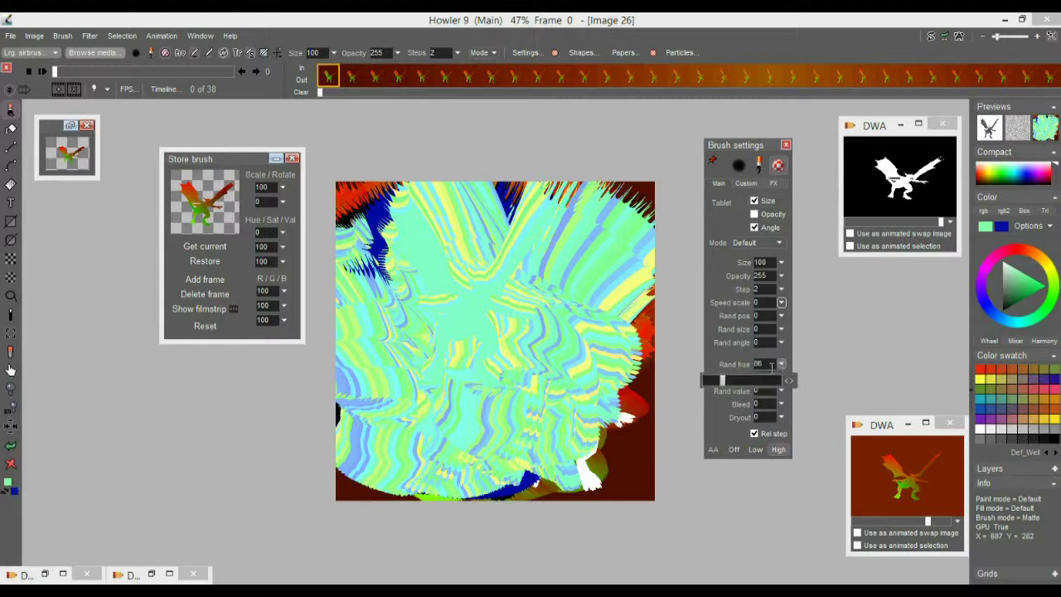
{"action": "mouse_move", "coordinate": [505, 348]}
{"action": "left_mouse_down"}
{"action": "mouse_move", "coordinate": [390, 327]}
{"action": "mouse_move", "coordinate": [521, 433]}
{"action": "mouse_move", "coordinate": [450, 378]}
{"action": "mouse_move", "coordinate": [436, 456]}
{"action": "mouse_move", "coordinate": [465, 397]}
{"action": "mouse_move", "coordinate": [457, 368]}
{"action": "mouse_move", "coordinate": [504, 397]}
{"action": "mouse_move", "coordinate": [459, 327]}
{"action": "mouse_move", "coordinate": [549, 379]}
{"action": "mouse_move", "coordinate": [389, 447]}
{"action": "left_mouse_up"}
{"action": "left_click_drag", "start_coordinate": [782, 363], "coordinate": [737, 390]}
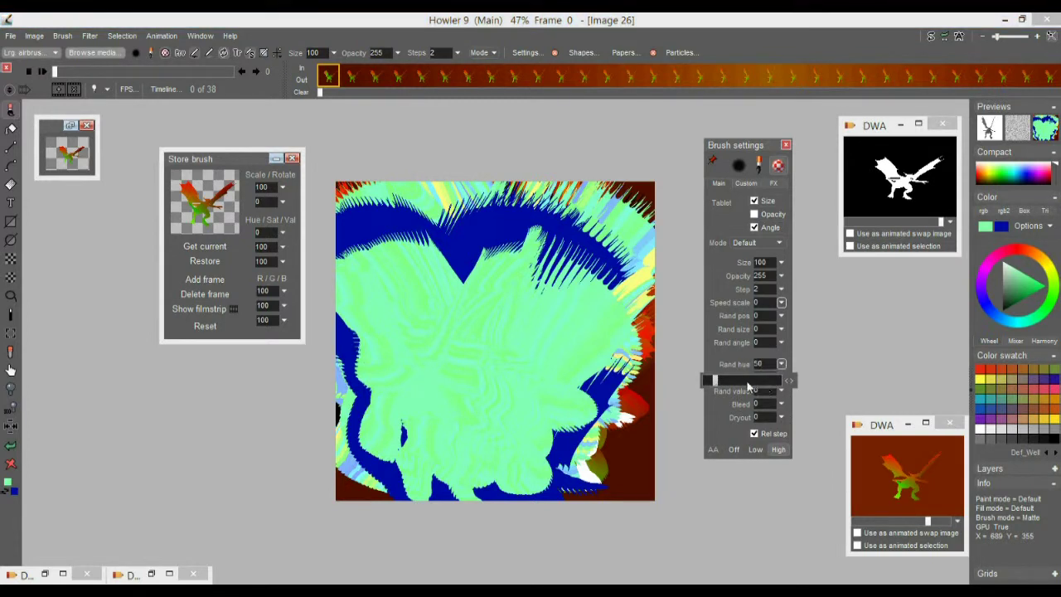
- Set the random saturation to 58 and random value to 32, and cover the canvas with matte dragon strokes
{"action": "left_click_drag", "start_coordinate": [783, 394], "coordinate": [714, 407]}
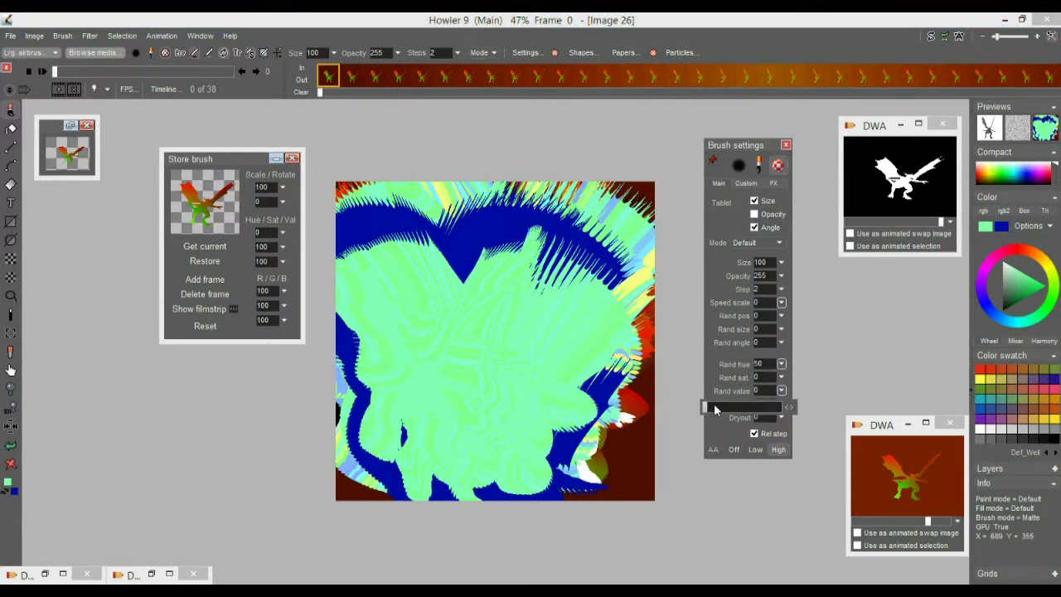
{"action": "left_click", "coordinate": [781, 378]}
{"action": "left_click_drag", "start_coordinate": [742, 398], "coordinate": [753, 395]}
{"action": "mouse_move", "coordinate": [514, 249]}
{"action": "left_mouse_down"}
{"action": "mouse_move", "coordinate": [476, 358]}
{"action": "mouse_move", "coordinate": [575, 356]}
{"action": "mouse_move", "coordinate": [480, 348]}
{"action": "mouse_move", "coordinate": [498, 398]}
{"action": "mouse_move", "coordinate": [439, 356]}
{"action": "mouse_move", "coordinate": [579, 263]}
{"action": "mouse_move", "coordinate": [614, 464]}
{"action": "mouse_move", "coordinate": [597, 199]}
{"action": "mouse_move", "coordinate": [323, 484]}
{"action": "mouse_move", "coordinate": [524, 411]}
{"action": "mouse_move", "coordinate": [464, 324]}
{"action": "mouse_move", "coordinate": [476, 307]}
{"action": "mouse_move", "coordinate": [509, 343]}
{"action": "mouse_move", "coordinate": [512, 364]}
{"action": "left_mouse_up"}
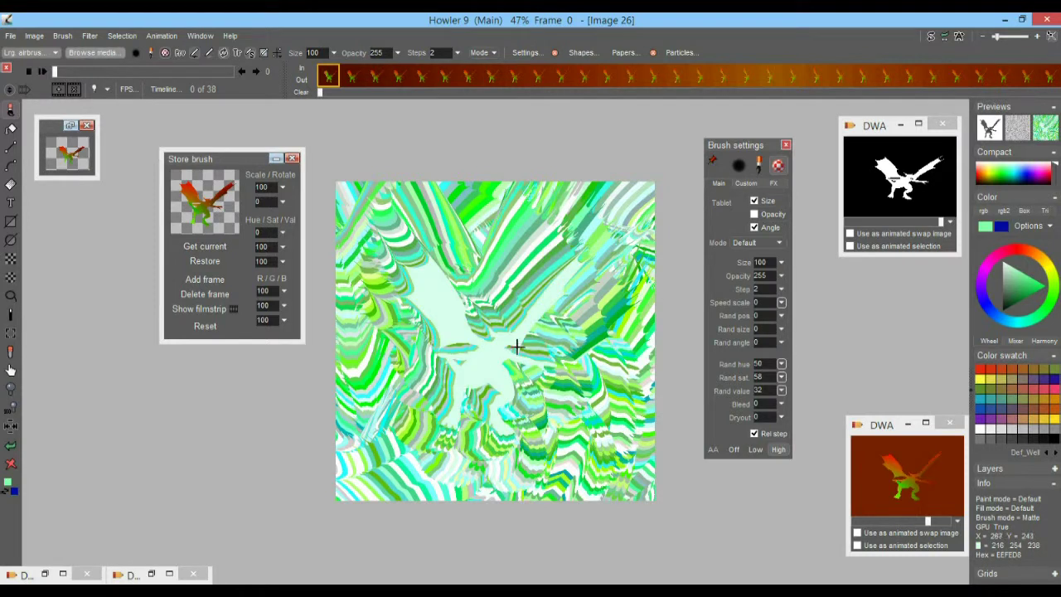
- Move the Store brush window aside, restore the stored color dragon brush and paint dragons across the canvas
{"action": "left_click_drag", "start_coordinate": [240, 161], "coordinate": [180, 199]}
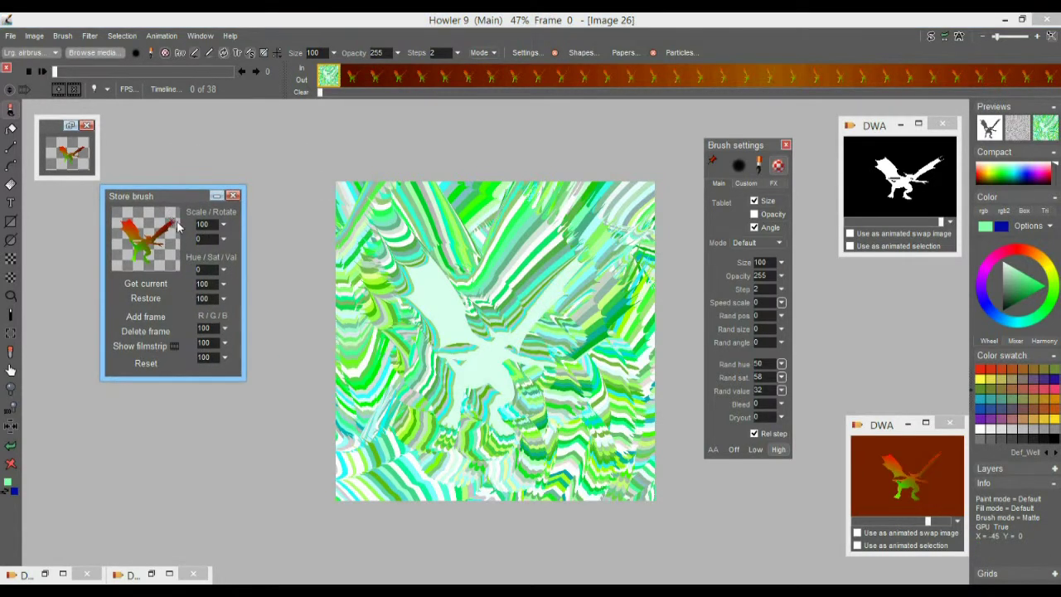
{"action": "left_click", "coordinate": [143, 299]}
{"action": "mouse_move", "coordinate": [442, 301]}
{"action": "left_mouse_down"}
{"action": "mouse_move", "coordinate": [426, 335]}
{"action": "mouse_move", "coordinate": [464, 282]}
{"action": "mouse_move", "coordinate": [456, 348]}
{"action": "mouse_move", "coordinate": [514, 357]}
{"action": "left_mouse_up"}
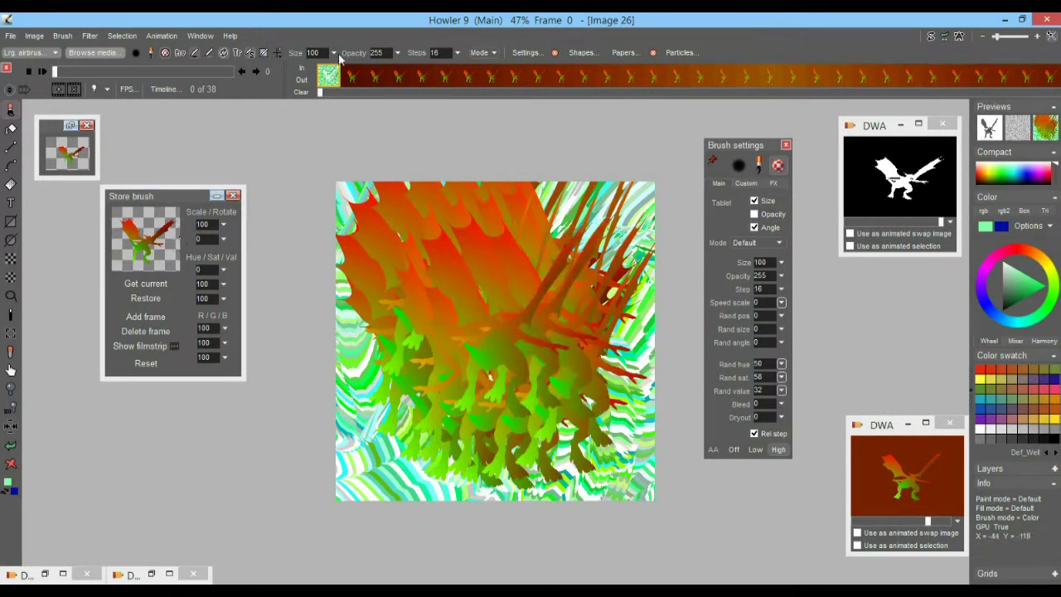
- Set the brush steps to 4 and paint denser color dragon strokes
{"action": "left_click", "coordinate": [457, 54]}
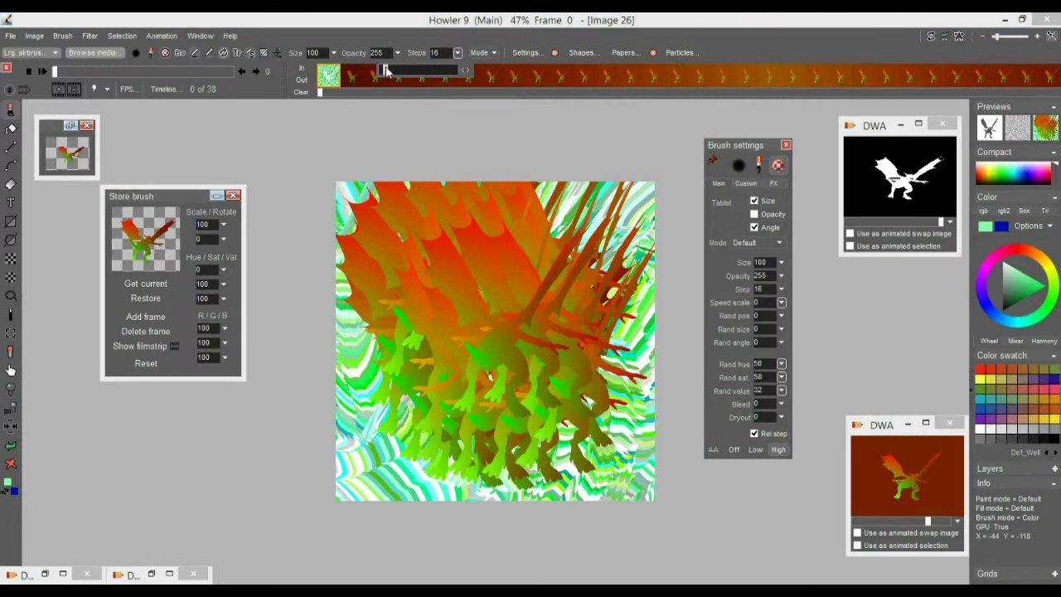
{"action": "left_click_drag", "start_coordinate": [386, 76], "coordinate": [383, 79]}
{"action": "mouse_move", "coordinate": [443, 274]}
{"action": "left_mouse_down"}
{"action": "mouse_move", "coordinate": [472, 398]}
{"action": "mouse_move", "coordinate": [506, 256]}
{"action": "mouse_move", "coordinate": [549, 310]}
{"action": "left_mouse_up"}
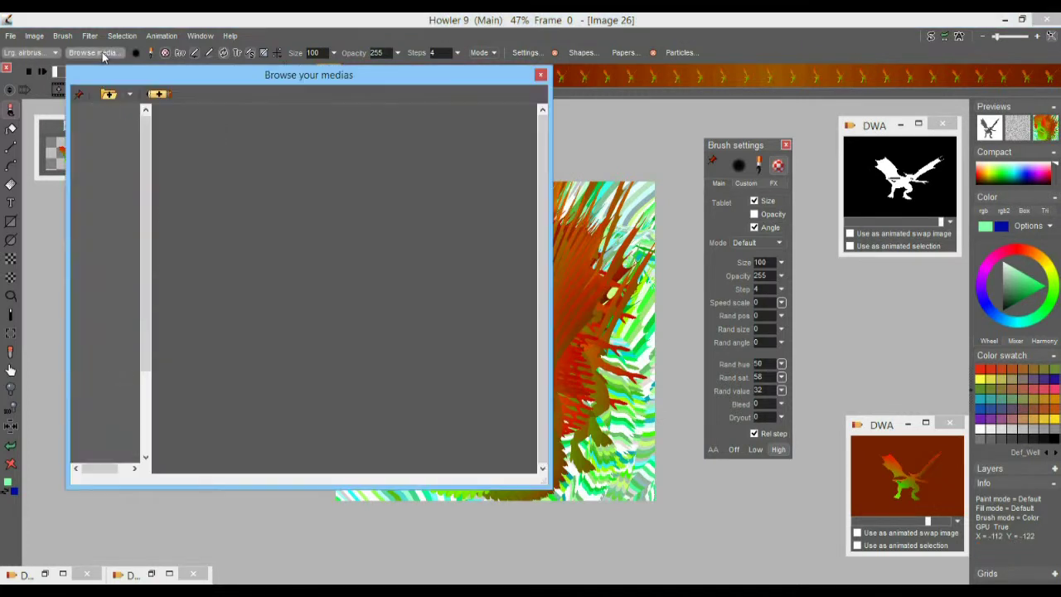
- Save the dragon brush as loopingDragon01 in the MyMonsters media category, load it and paint a test stroke
{"action": "left_click", "coordinate": [103, 53]}
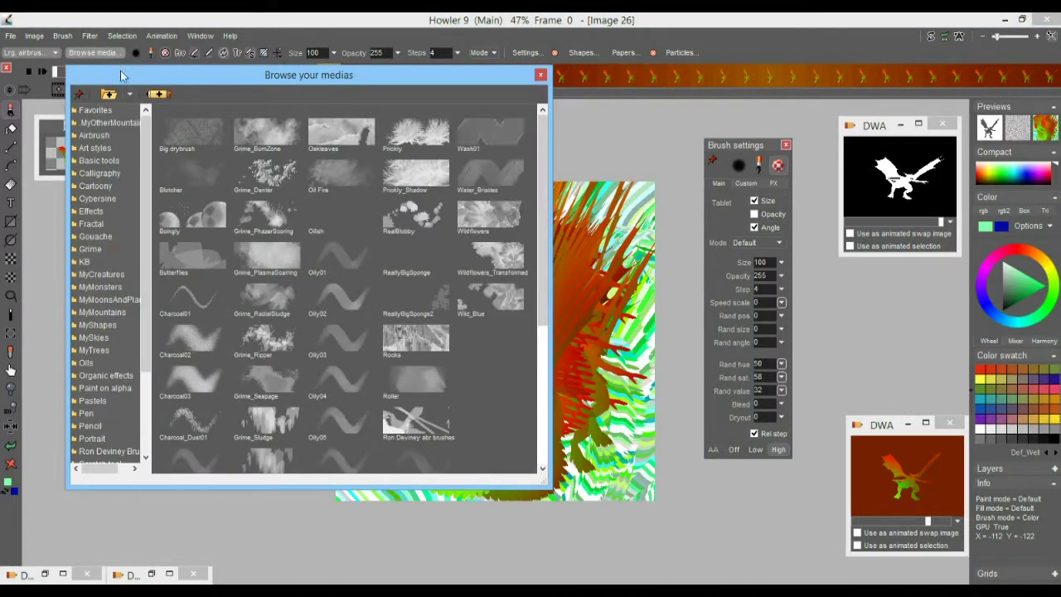
{"action": "left_click", "coordinate": [112, 287]}
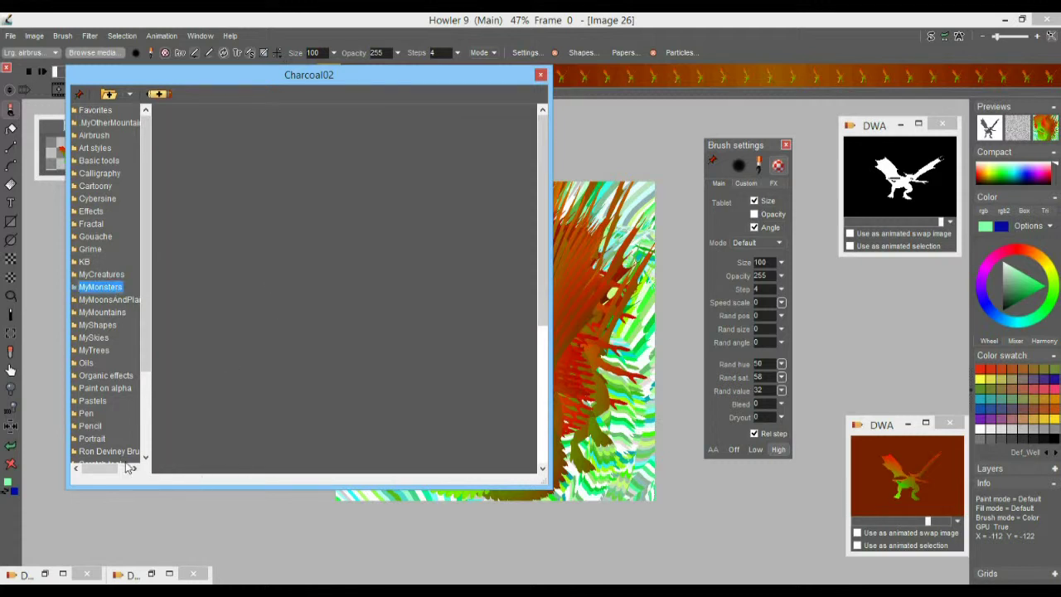
{"action": "left_click", "coordinate": [155, 95]}
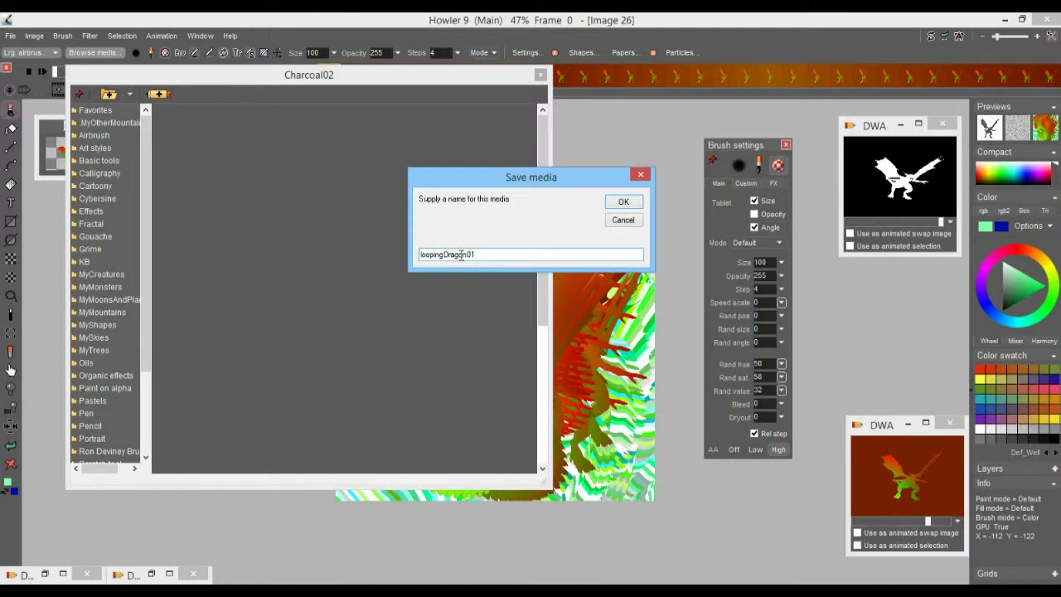
{"action": "left_click", "coordinate": [624, 203]}
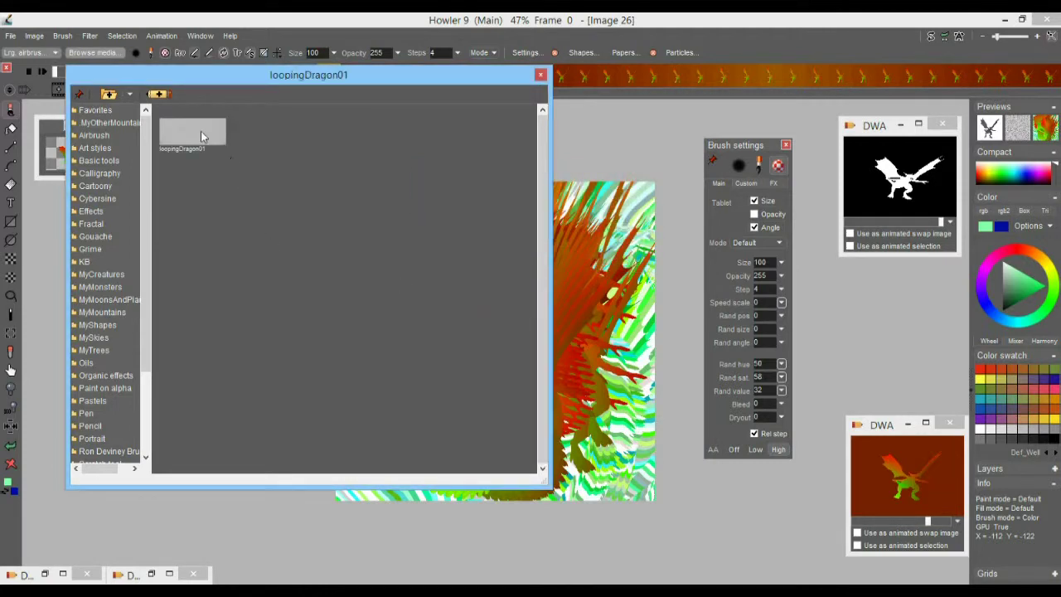
{"action": "left_click", "coordinate": [200, 131]}
{"action": "mouse_move", "coordinate": [471, 335]}
{"action": "left_mouse_down"}
{"action": "mouse_move", "coordinate": [514, 333]}
{"action": "mouse_move", "coordinate": [473, 363]}
{"action": "mouse_move", "coordinate": [539, 355]}
{"action": "mouse_move", "coordinate": [514, 340]}
{"action": "left_mouse_up"}
- Find loopingDragon01 again in the MyMonsters media category, load it and paint further strokes across the canvas
{"action": "left_click", "coordinate": [92, 52]}
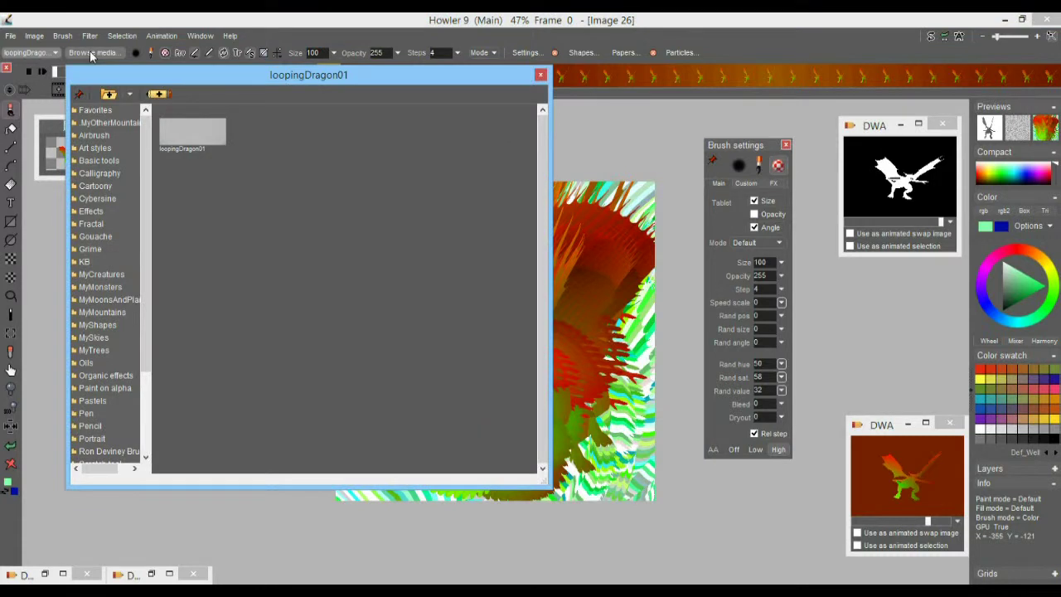
{"action": "left_click", "coordinate": [102, 276]}
{"action": "left_click", "coordinate": [103, 288]}
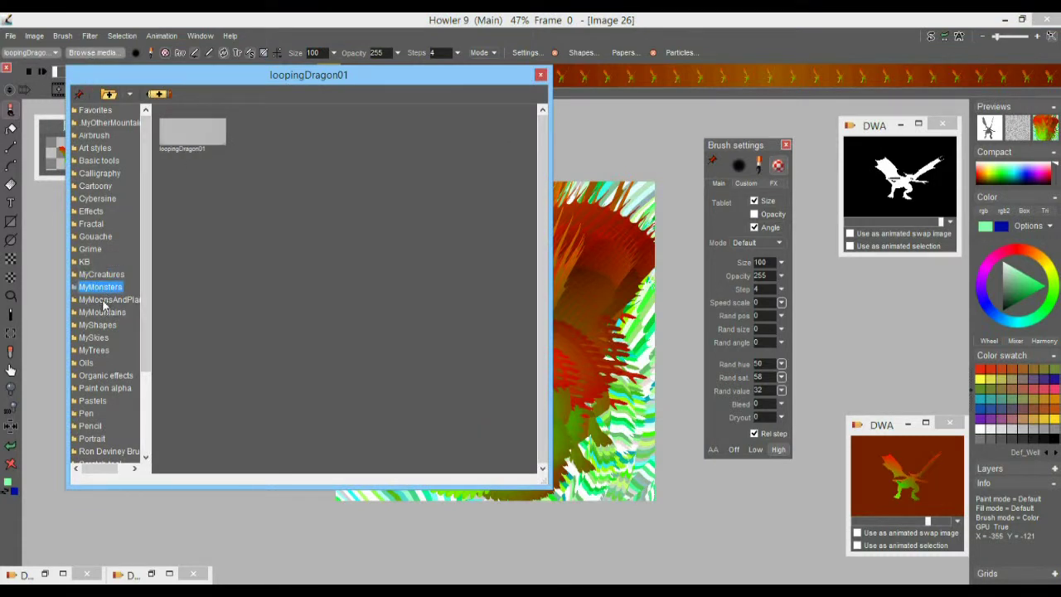
{"action": "left_click", "coordinate": [96, 300]}
{"action": "left_click", "coordinate": [96, 276]}
{"action": "left_click", "coordinate": [100, 287]}
{"action": "double_click", "coordinate": [198, 130]}
{"action": "mouse_move", "coordinate": [516, 340]}
{"action": "left_mouse_down"}
{"action": "mouse_move", "coordinate": [486, 279]}
{"action": "mouse_move", "coordinate": [443, 333]}
{"action": "mouse_move", "coordinate": [450, 339]}
{"action": "mouse_move", "coordinate": [389, 356]}
{"action": "left_mouse_up"}
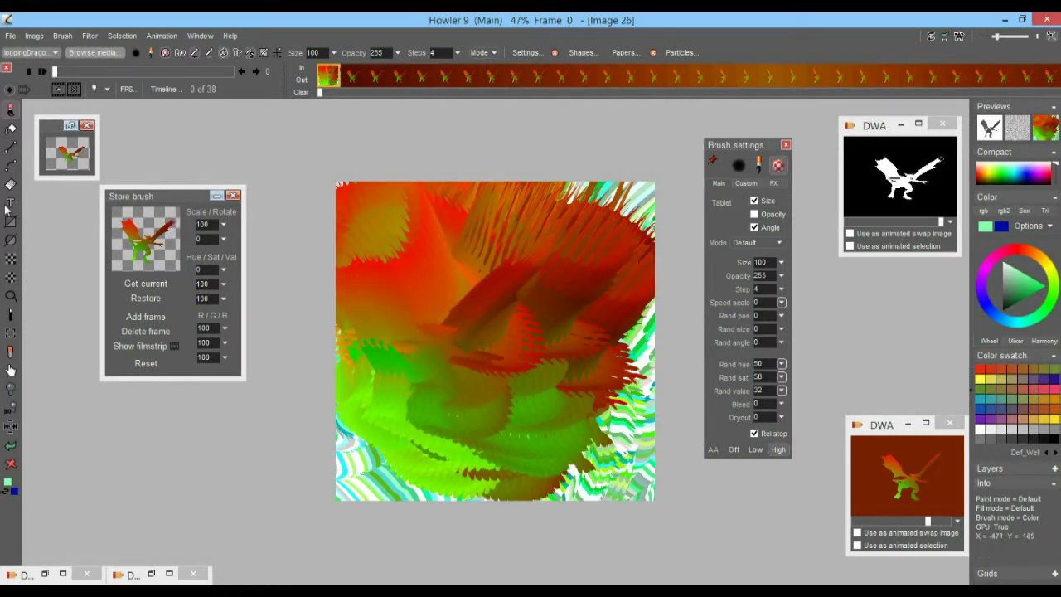
- Close the current document, create a new 1280 x 800 image and paint large dragon strokes across it
{"action": "left_click", "coordinate": [9, 38]}
{"action": "left_click", "coordinate": [54, 42]}
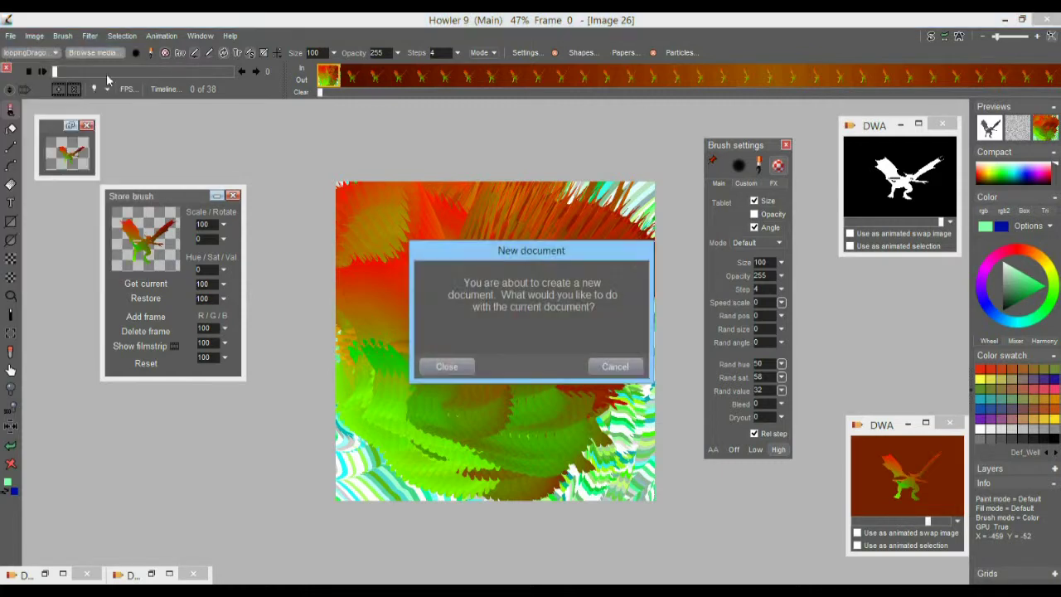
{"action": "left_click", "coordinate": [463, 365]}
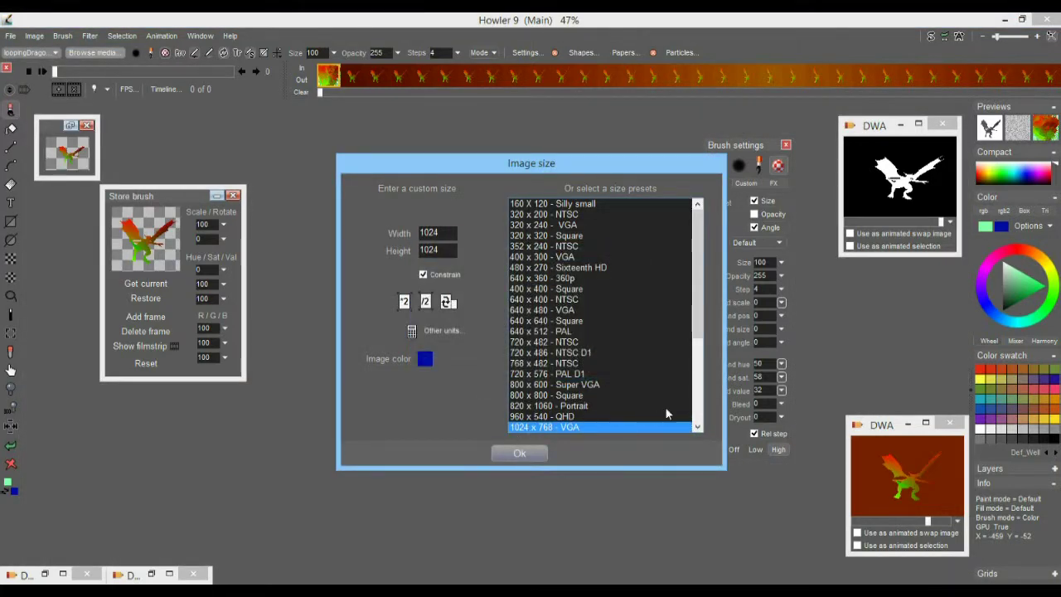
{"action": "scroll", "coordinate": [547, 371], "scroll_direction": "down", "scroll_amount": 5}
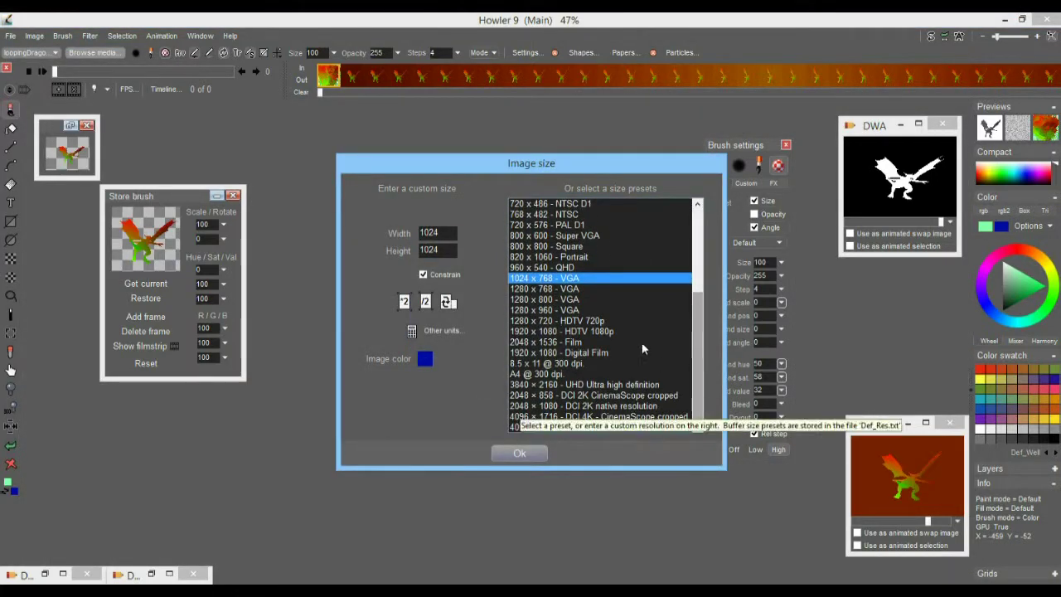
{"action": "left_click", "coordinate": [534, 300]}
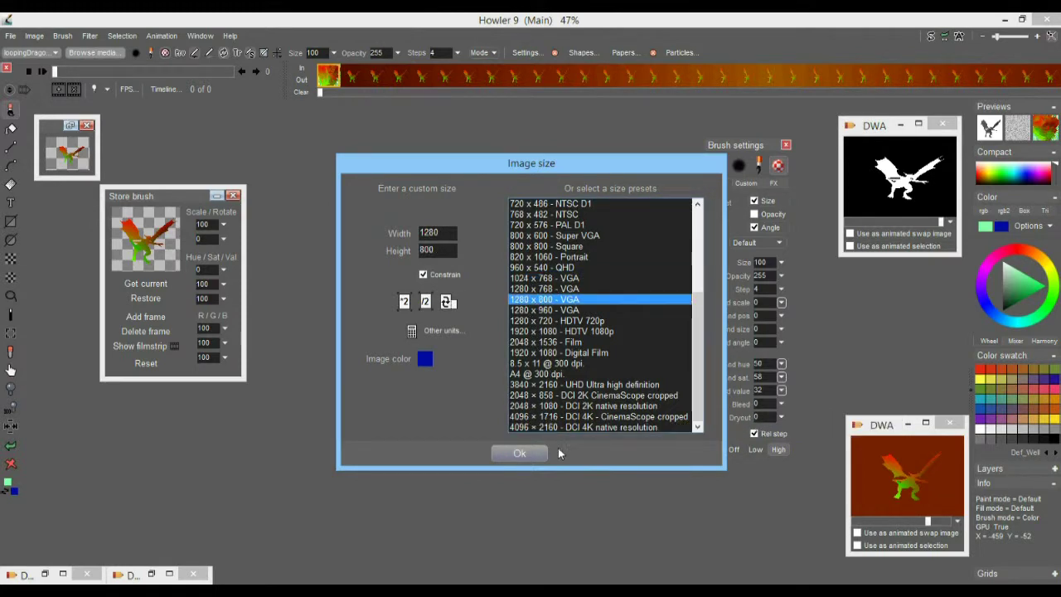
{"action": "left_click", "coordinate": [520, 454]}
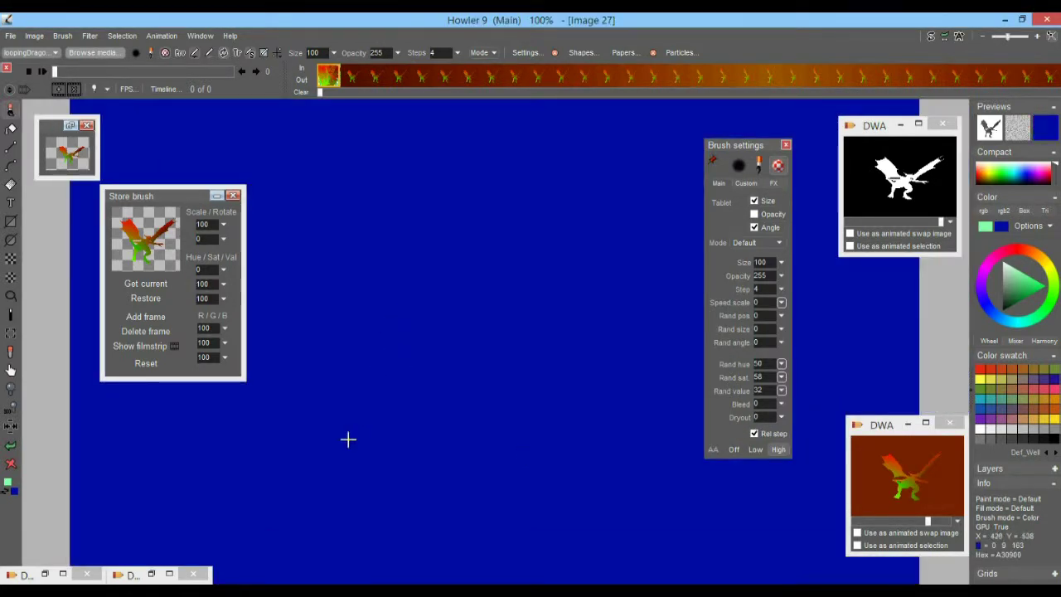
{"action": "mouse_move", "coordinate": [347, 439]}
{"action": "left_mouse_down"}
{"action": "mouse_move", "coordinate": [417, 240]}
{"action": "mouse_move", "coordinate": [589, 429]}
{"action": "mouse_move", "coordinate": [746, 290]}
{"action": "mouse_move", "coordinate": [398, 132]}
{"action": "left_mouse_up"}
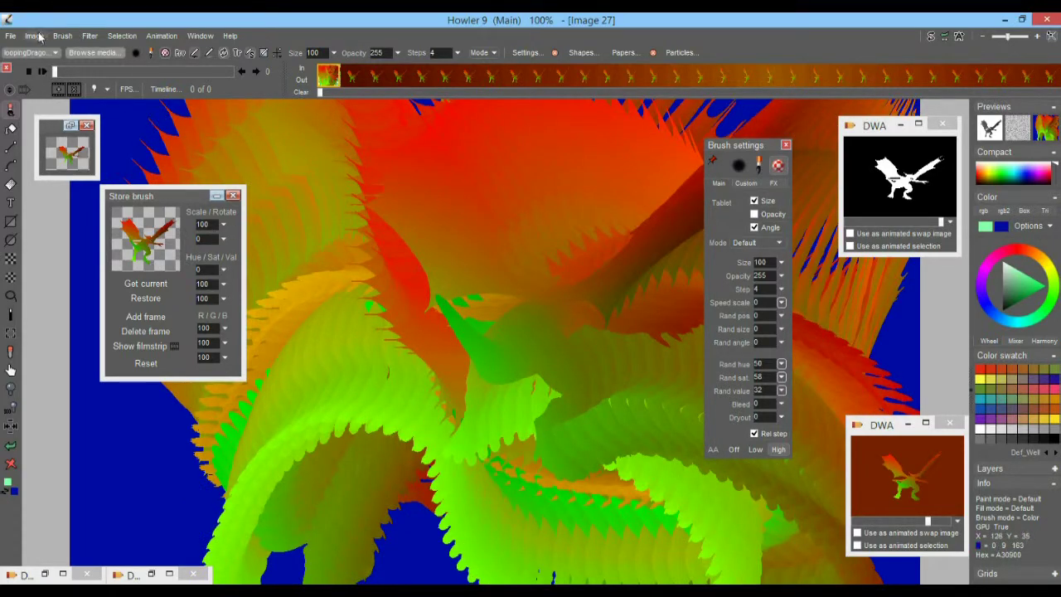
- Move the Store brush window off the painting area, set the stored brush's scale to 56 and paint smaller dragon strokes
{"action": "left_click", "coordinate": [64, 38]}
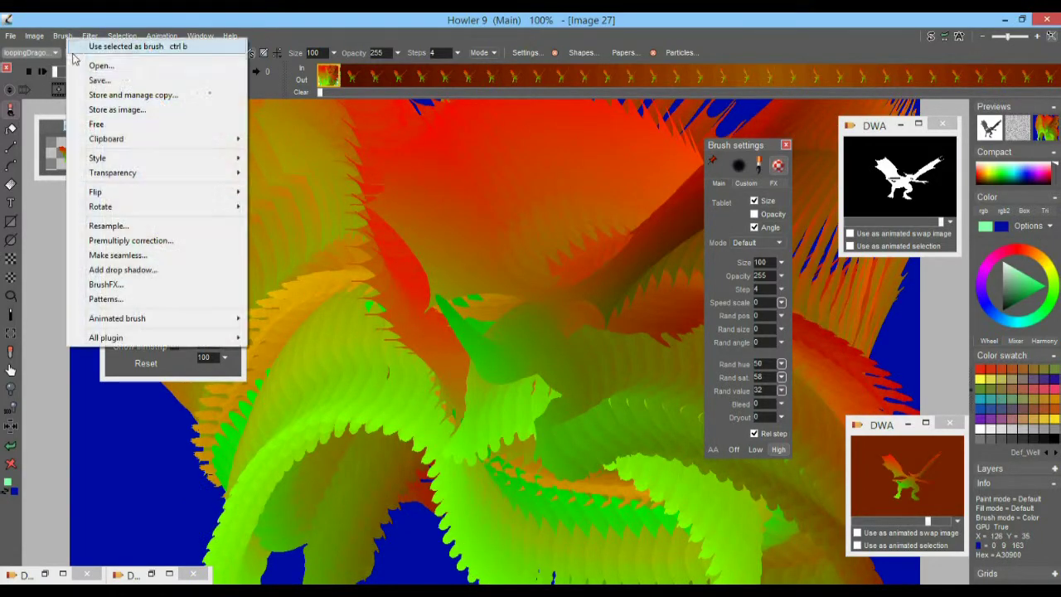
{"action": "left_click", "coordinate": [129, 95]}
{"action": "left_click_drag", "start_coordinate": [150, 196], "coordinate": [87, 126]}
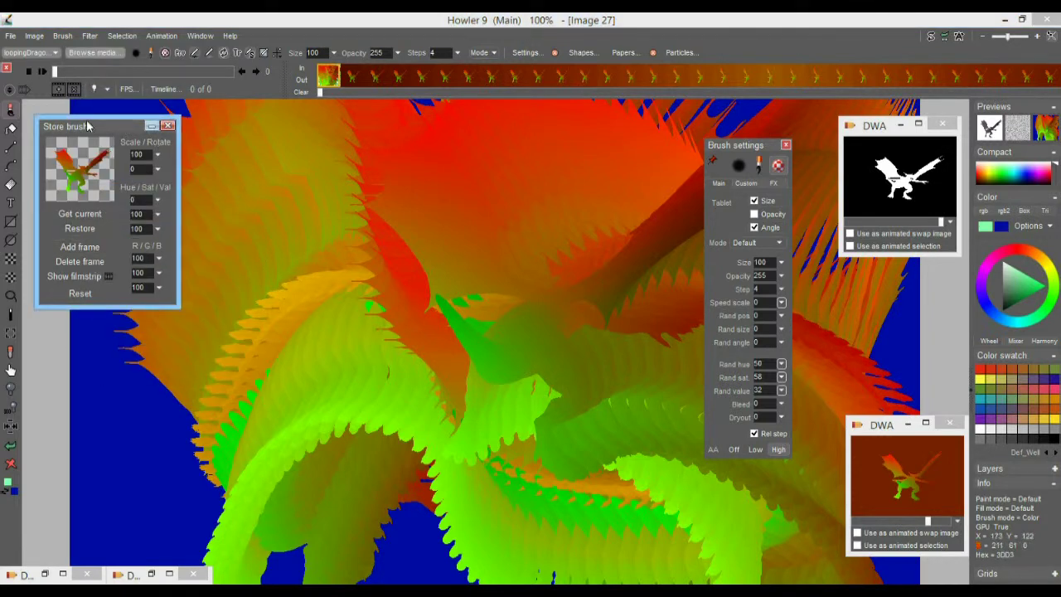
{"action": "left_click_drag", "start_coordinate": [158, 154], "coordinate": [101, 176]}
{"action": "mouse_move", "coordinate": [290, 331]}
{"action": "left_mouse_down"}
{"action": "mouse_move", "coordinate": [594, 341]}
{"action": "mouse_move", "coordinate": [480, 414]}
{"action": "mouse_move", "coordinate": [595, 417]}
{"action": "mouse_move", "coordinate": [564, 357]}
{"action": "left_mouse_up"}
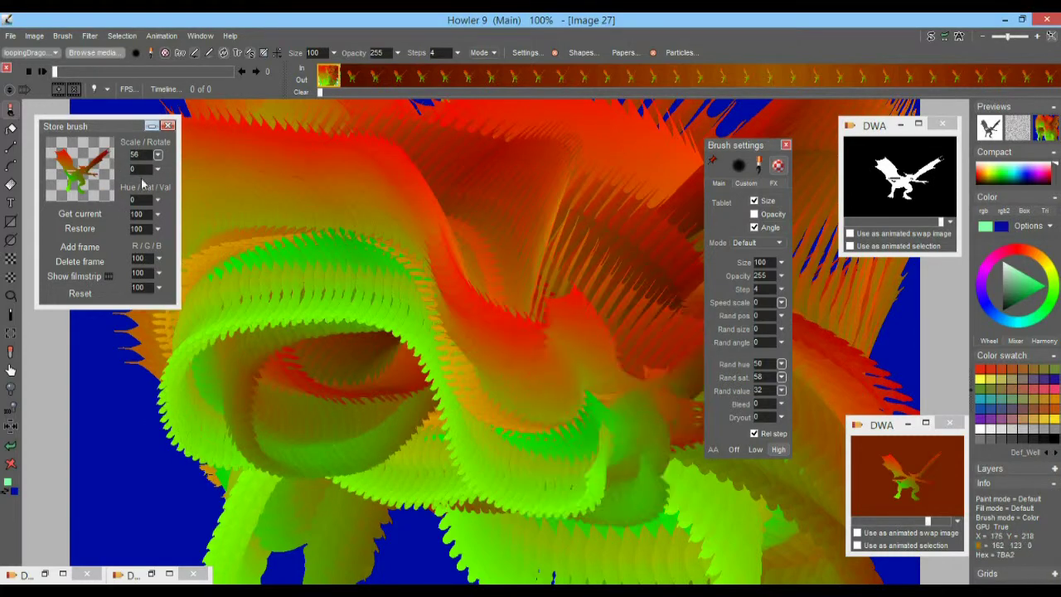
- Set the stored brush's scale to 33 and paint winding dragon strokes over the middle of the image
{"action": "left_click", "coordinate": [158, 156]}
{"action": "left_click_drag", "start_coordinate": [97, 172], "coordinate": [87, 172]}
{"action": "mouse_move", "coordinate": [365, 249]}
{"action": "left_mouse_down"}
{"action": "mouse_move", "coordinate": [248, 349]}
{"action": "mouse_move", "coordinate": [473, 365]}
{"action": "left_mouse_up"}
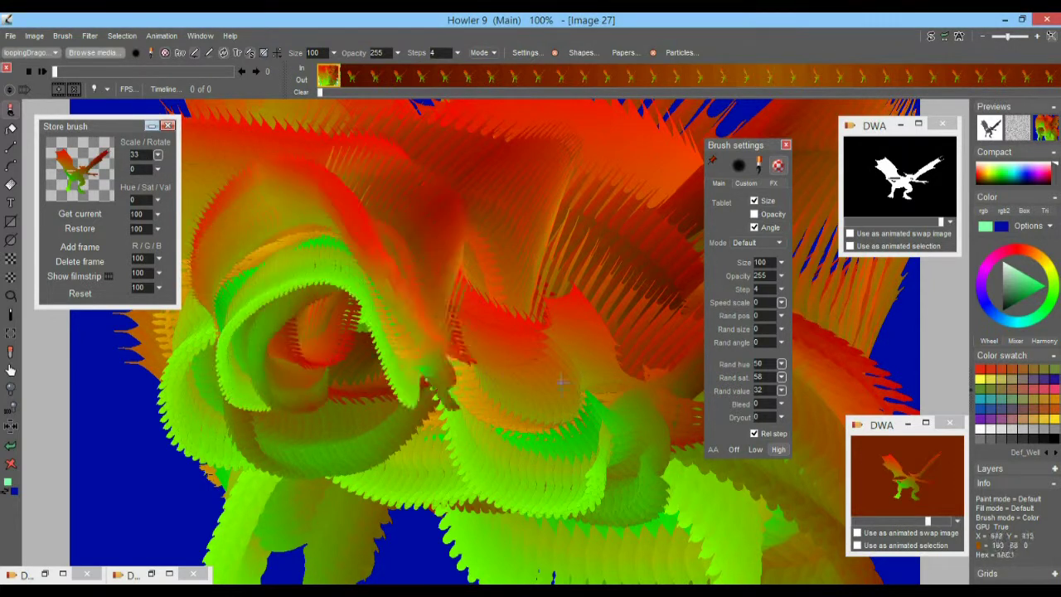
{"action": "left_click_drag", "start_coordinate": [562, 380], "coordinate": [539, 299]}
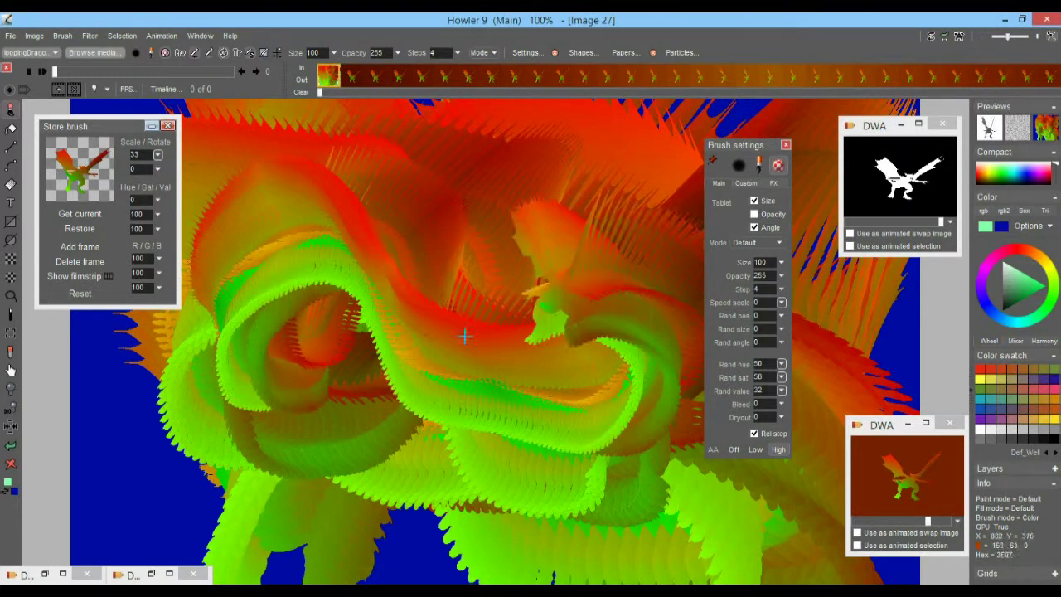
- Close the brush settings, move both dragon preview windows off the canvas and paint more curling strokes
{"action": "left_click", "coordinate": [786, 145]}
{"action": "mouse_move", "coordinate": [878, 125]}
{"action": "left_mouse_down"}
{"action": "mouse_move", "coordinate": [921, 138]}
{"action": "mouse_move", "coordinate": [1003, 263]}
{"action": "left_mouse_up"}
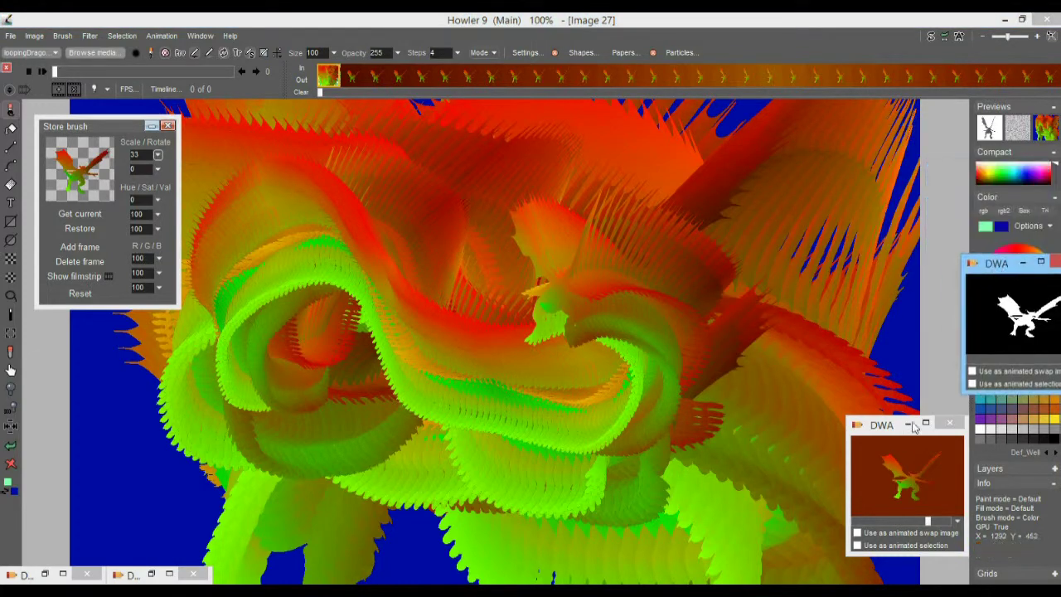
{"action": "left_click_drag", "start_coordinate": [881, 426], "coordinate": [988, 461]}
{"action": "mouse_move", "coordinate": [779, 191]}
{"action": "left_mouse_down"}
{"action": "mouse_move", "coordinate": [804, 457]}
{"action": "mouse_move", "coordinate": [630, 332]}
{"action": "mouse_move", "coordinate": [556, 208]}
{"action": "mouse_move", "coordinate": [498, 216]}
{"action": "mouse_move", "coordinate": [353, 413]}
{"action": "mouse_move", "coordinate": [158, 448]}
{"action": "mouse_move", "coordinate": [456, 287]}
{"action": "mouse_move", "coordinate": [627, 311]}
{"action": "left_mouse_up"}
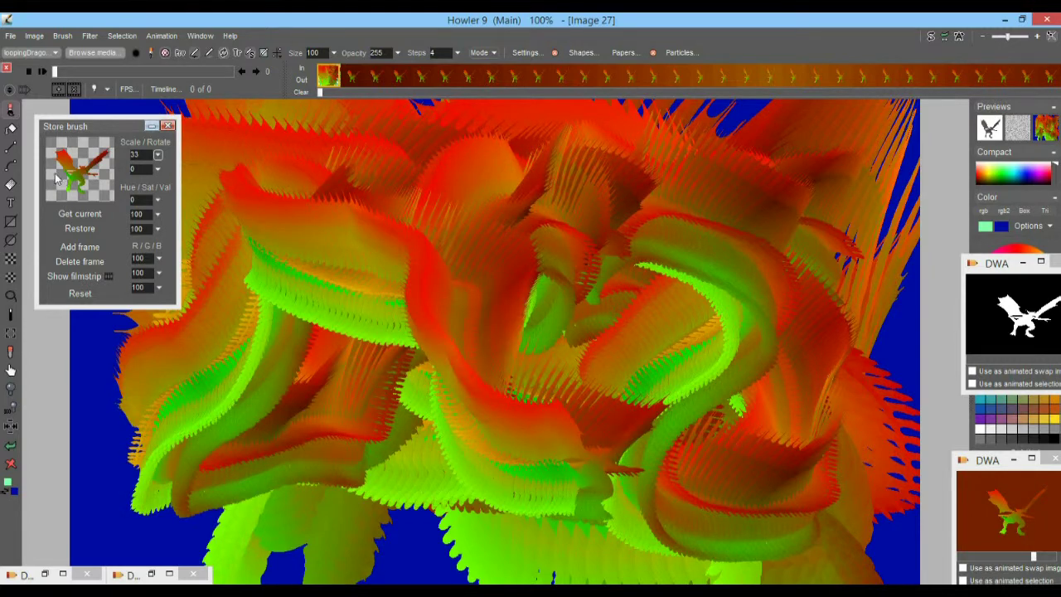
- Draw a straight diagonal line of dragons across the image with the line tool
{"action": "left_click", "coordinate": [15, 149]}
{"action": "mouse_move", "coordinate": [232, 450]}
{"action": "left_mouse_down"}
{"action": "mouse_move", "coordinate": [801, 230]}
{"action": "mouse_move", "coordinate": [825, 205]}
{"action": "mouse_move", "coordinate": [282, 334]}
{"action": "mouse_move", "coordinate": [943, 179]}
{"action": "mouse_move", "coordinate": [780, 249]}
{"action": "mouse_move", "coordinate": [849, 465]}
{"action": "mouse_move", "coordinate": [804, 237]}
{"action": "mouse_move", "coordinate": [613, 354]}
{"action": "left_mouse_up"}
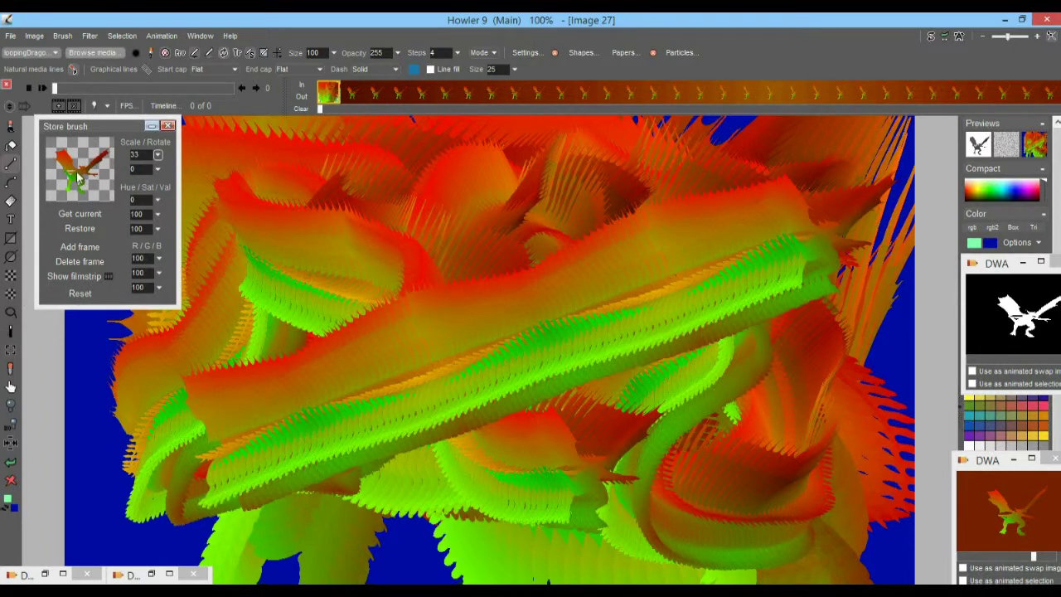
- Draw a winding S-shaped curve across the image with the curve tool and paint the dragon brush along it
{"action": "left_click", "coordinate": [13, 190]}
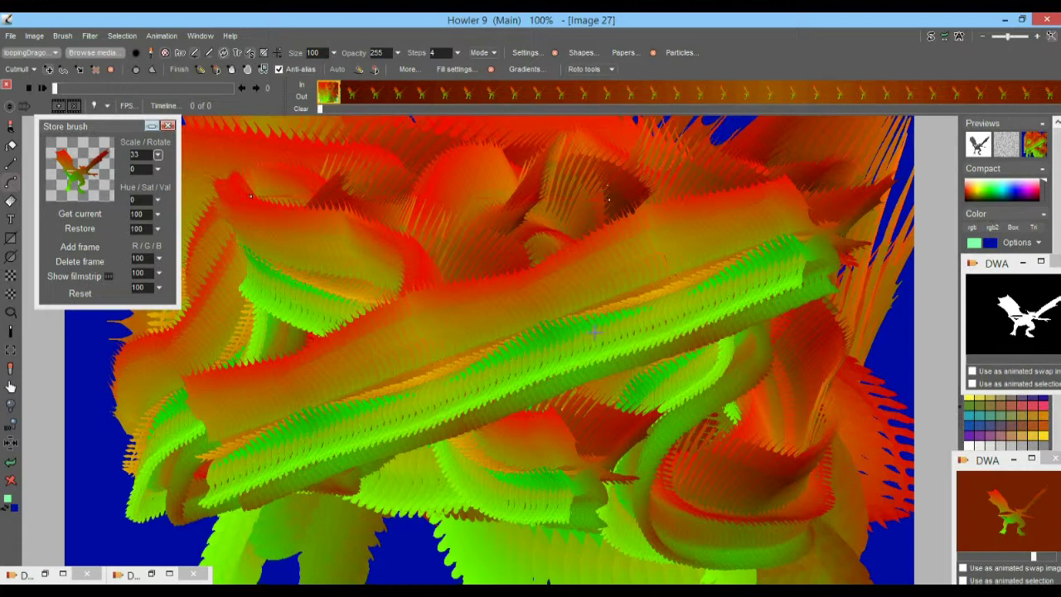
{"action": "left_click", "coordinate": [316, 496]}
{"action": "left_click", "coordinate": [651, 514]}
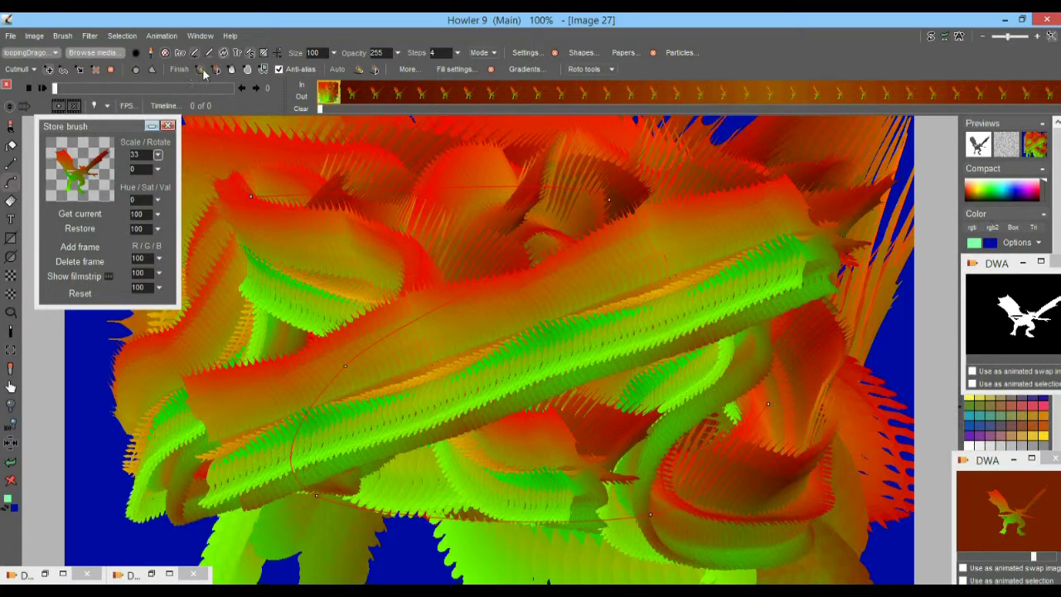
{"action": "left_click", "coordinate": [202, 69]}
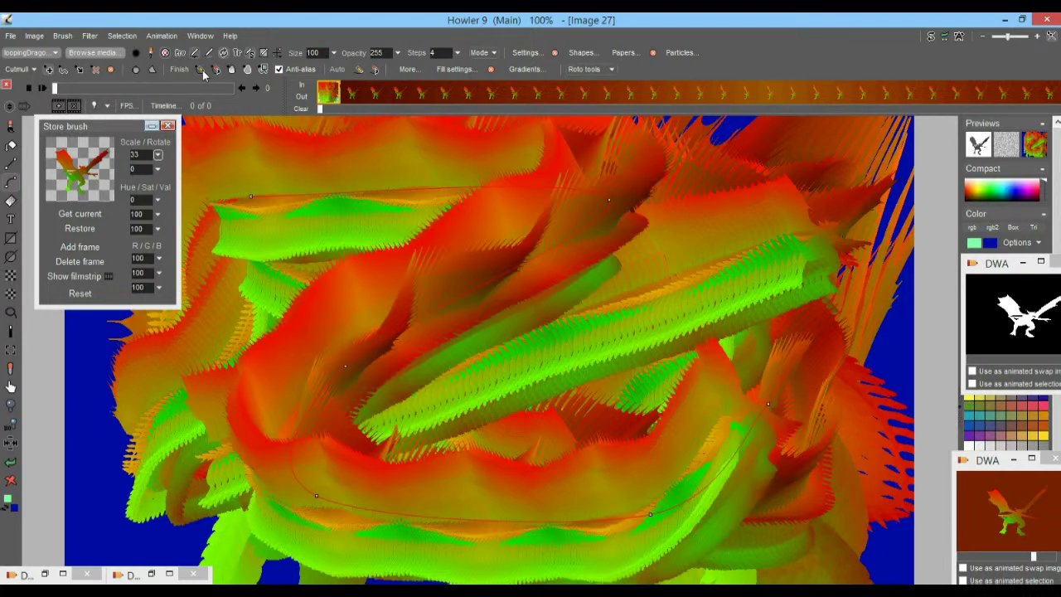
- Clear the image and stroke the same curve with the dragon brush, trying both stroke finishes
{"action": "left_click", "coordinate": [11, 480]}
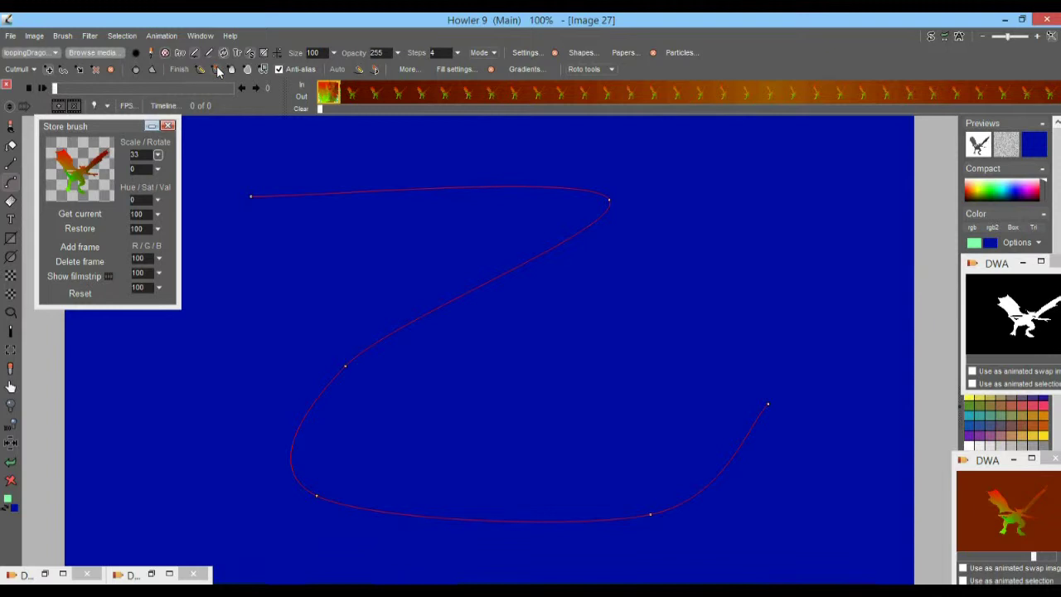
{"action": "left_click", "coordinate": [202, 70]}
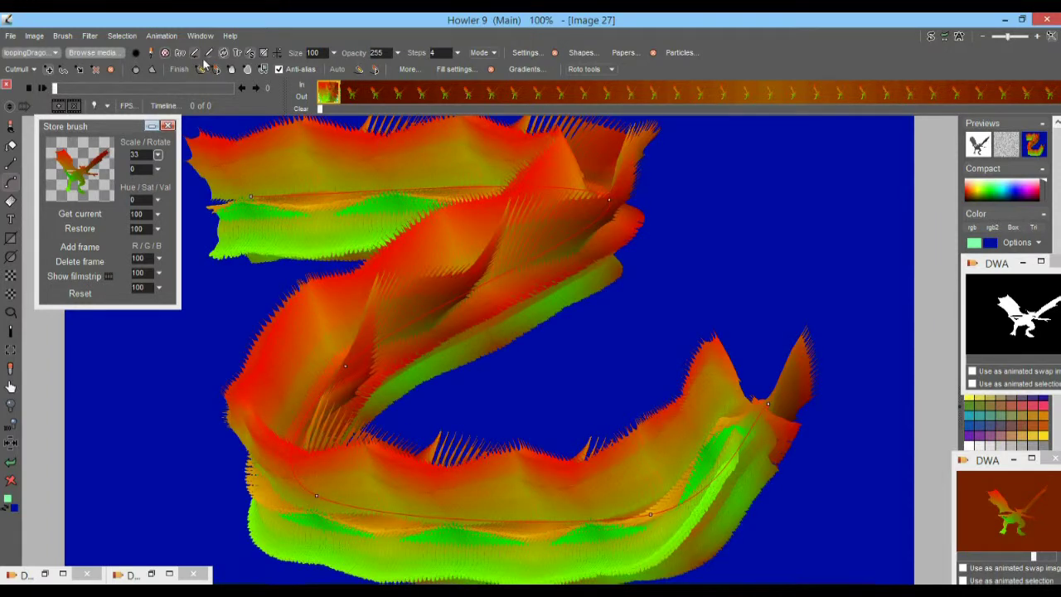
{"action": "left_click", "coordinate": [219, 69]}
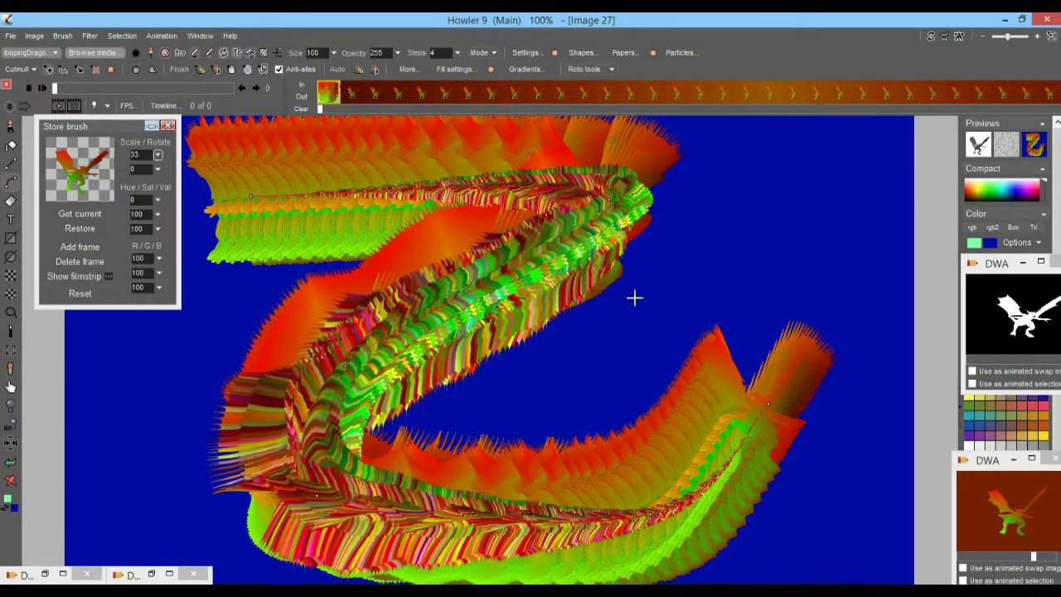
- Clear the image, move the Store brush window off the painting area and return to the freehand brush tool
{"action": "left_click", "coordinate": [11, 479]}
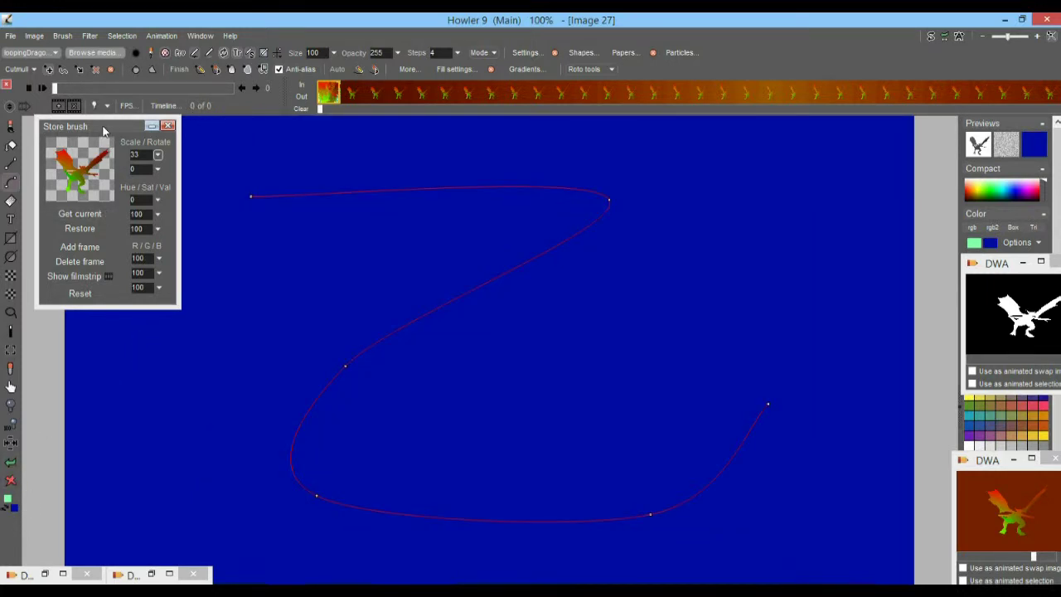
{"action": "mouse_move", "coordinate": [103, 130]}
{"action": "left_mouse_down"}
{"action": "mouse_move", "coordinate": [121, 218]}
{"action": "mouse_move", "coordinate": [108, 250]}
{"action": "mouse_move", "coordinate": [97, 222]}
{"action": "mouse_move", "coordinate": [87, 368]}
{"action": "mouse_move", "coordinate": [913, 359]}
{"action": "mouse_move", "coordinate": [926, 386]}
{"action": "left_mouse_up"}
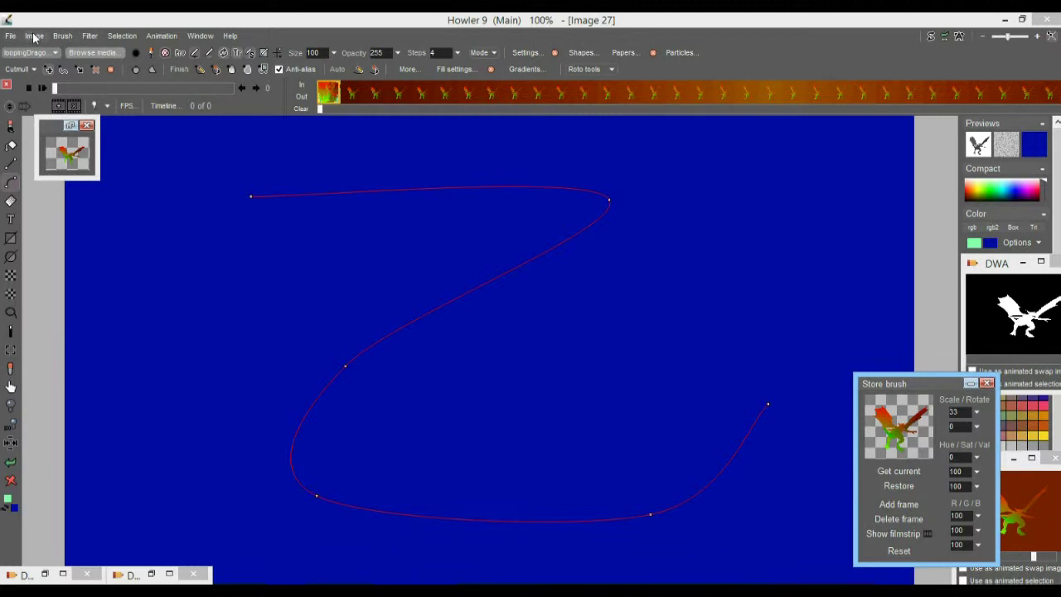
{"action": "left_click", "coordinate": [13, 127]}
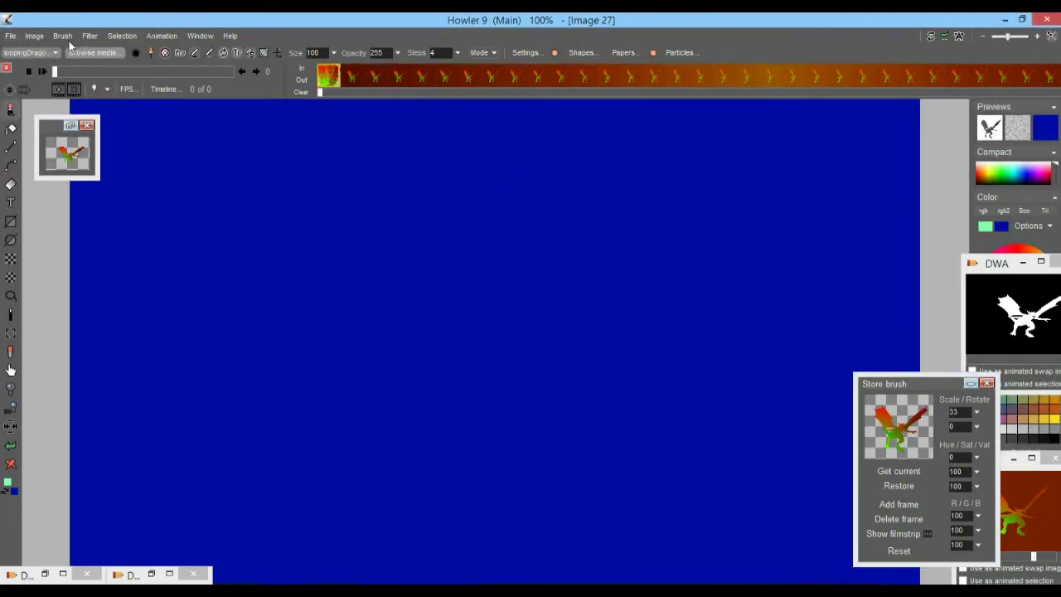
{"action": "right_click", "coordinate": [12, 464]}
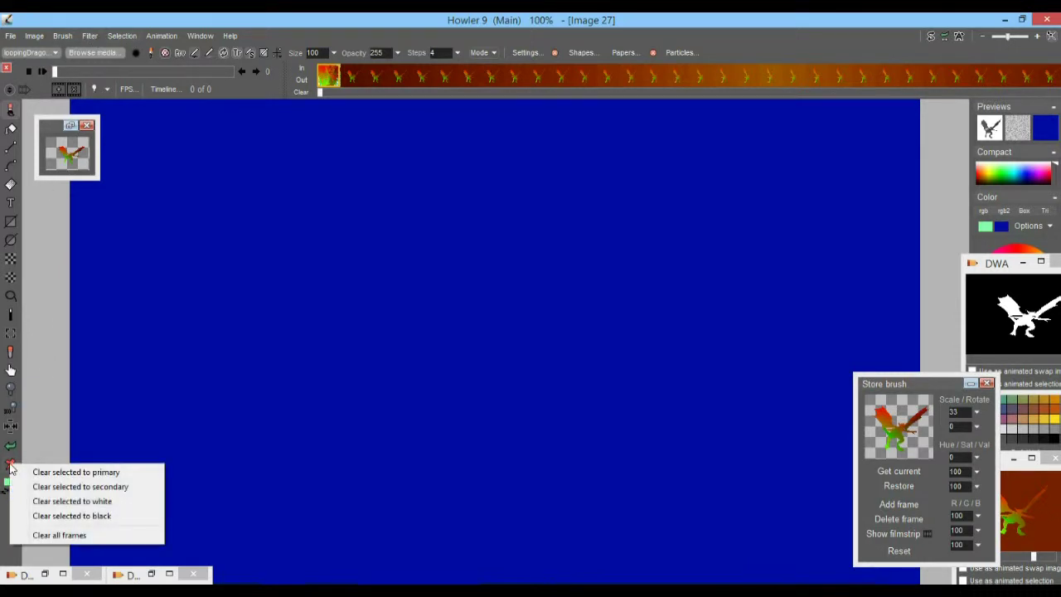
{"action": "left_click", "coordinate": [166, 89]}
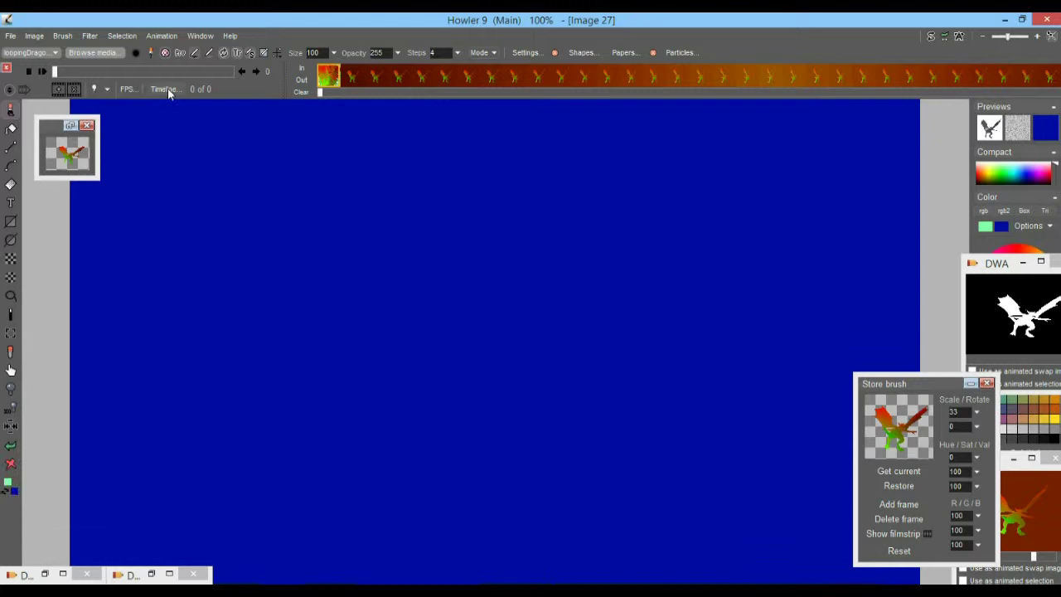
{"action": "left_click", "coordinate": [187, 141]}
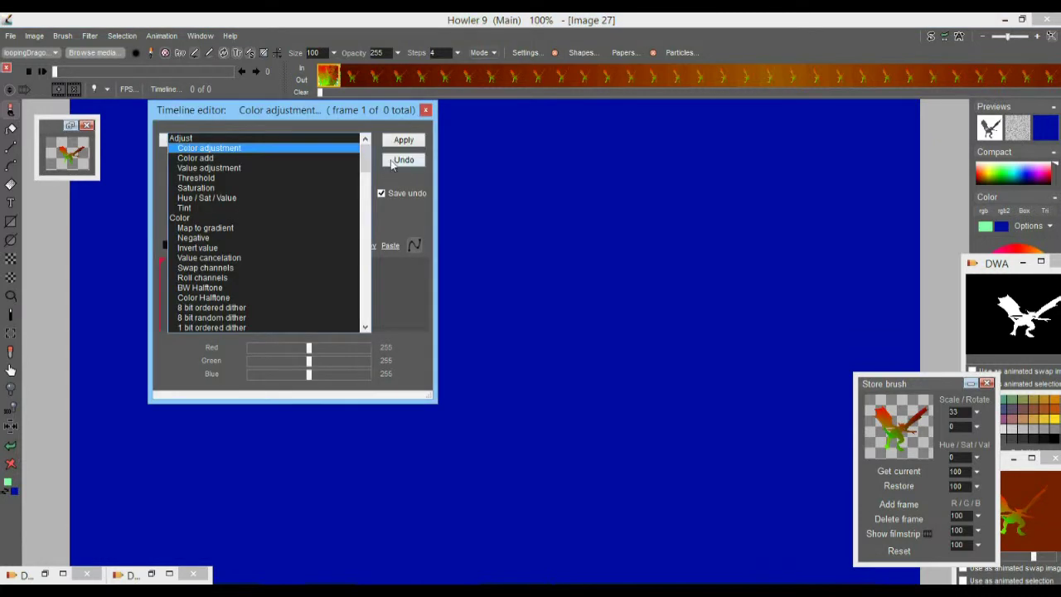
{"action": "left_click_drag", "start_coordinate": [369, 162], "coordinate": [406, 127]}
{"action": "left_click", "coordinate": [426, 111]}
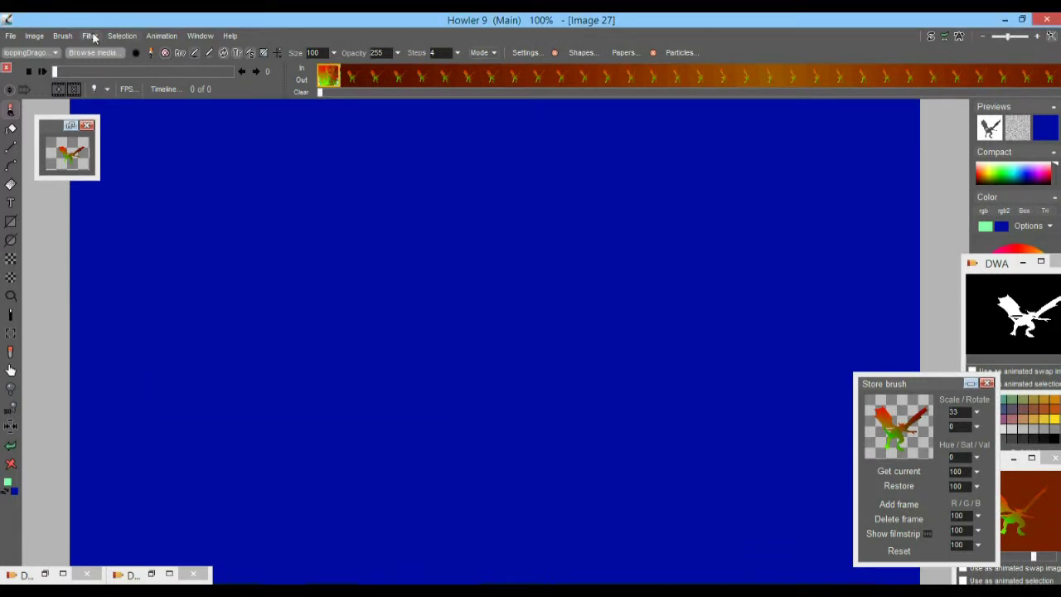
- Open the animated Neutrons filter and enable Trail and Gradient colors, leaving Depth que off after trying it
{"action": "left_click", "coordinate": [94, 38]}
{"action": "mouse_move", "coordinate": [170, 258]}
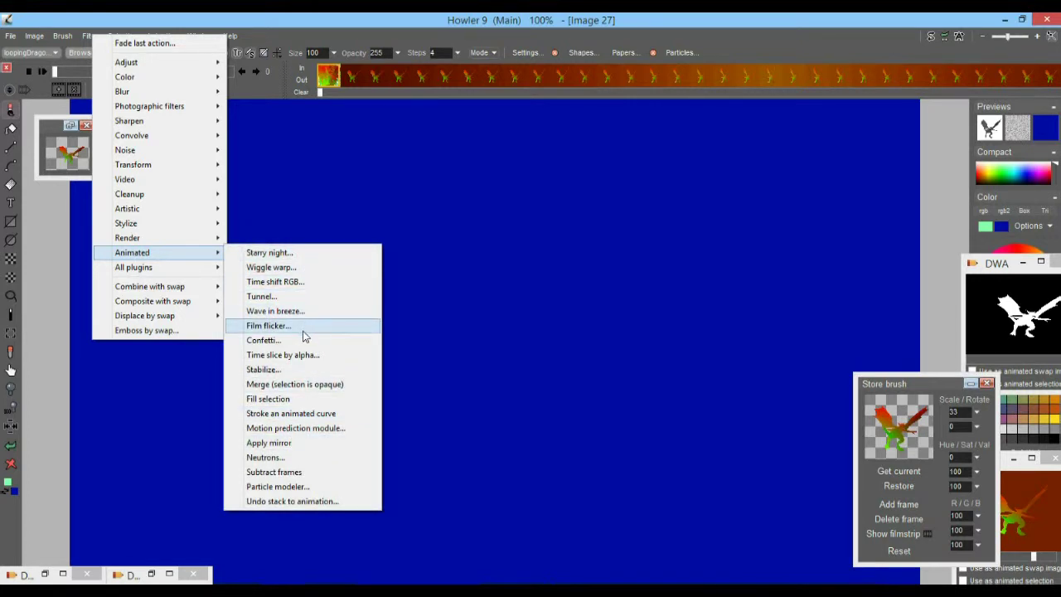
{"action": "left_click", "coordinate": [277, 457]}
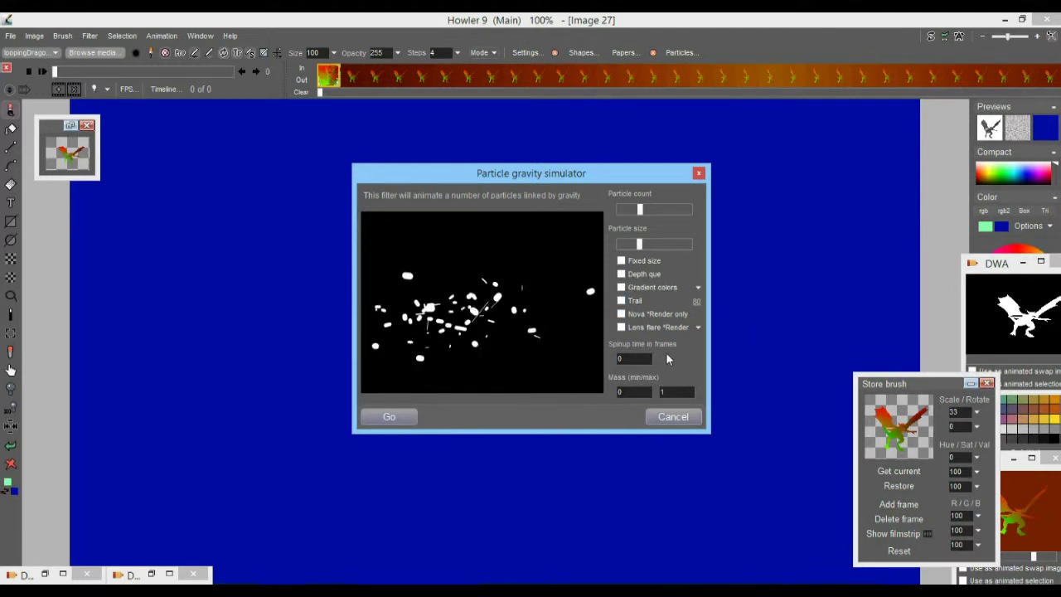
{"action": "left_click", "coordinate": [622, 301]}
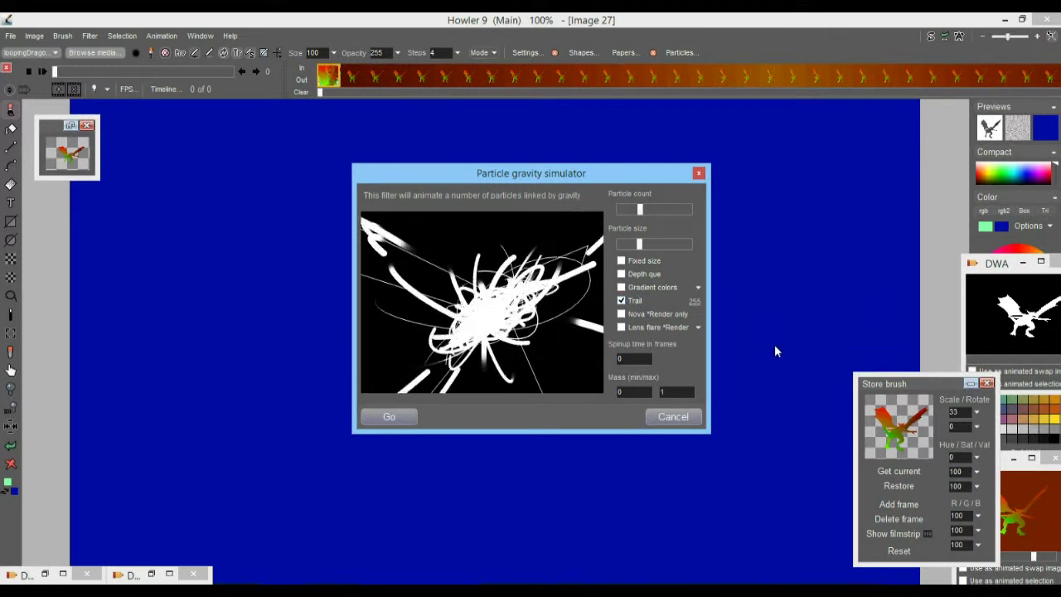
{"action": "left_click", "coordinate": [623, 273]}
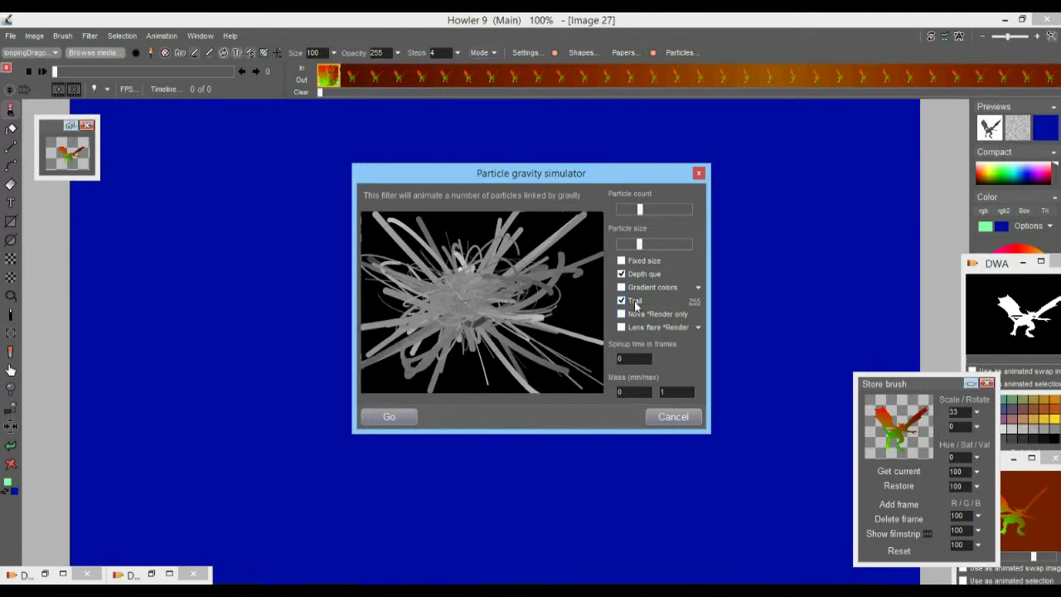
{"action": "left_click", "coordinate": [622, 288]}
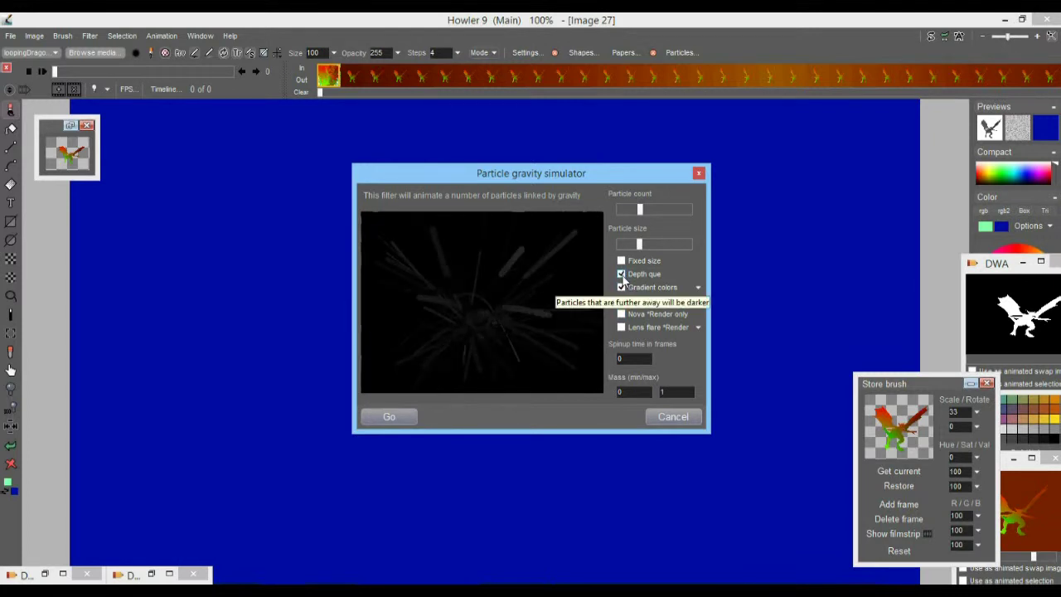
- Set the particle gradient to index 6 and reapply Gradient colors to refresh the preview
{"action": "left_click", "coordinate": [698, 286]}
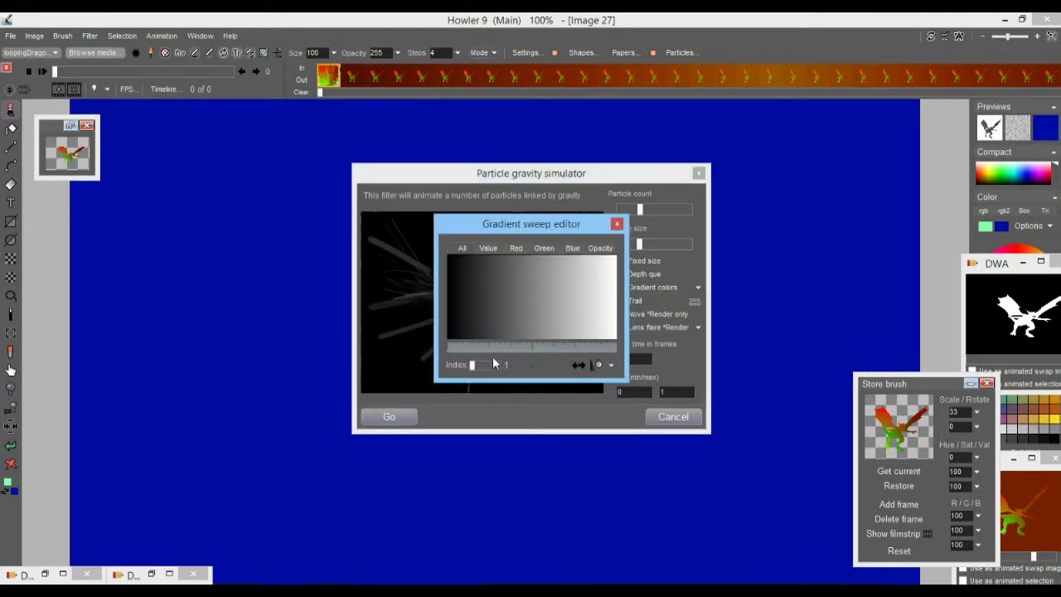
{"action": "left_click_drag", "start_coordinate": [481, 366], "coordinate": [493, 375]}
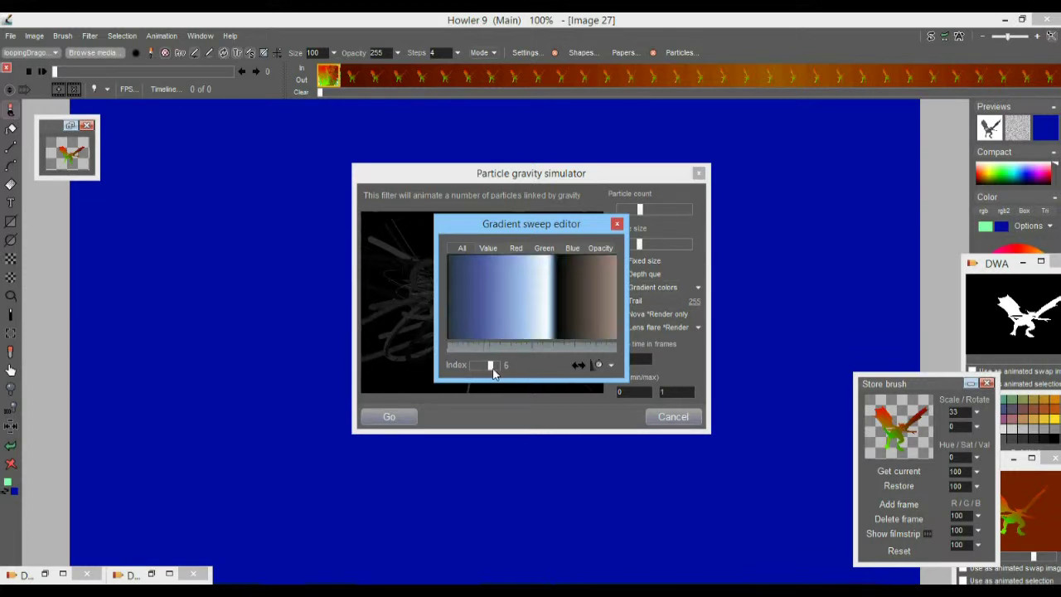
{"action": "left_click", "coordinate": [617, 224]}
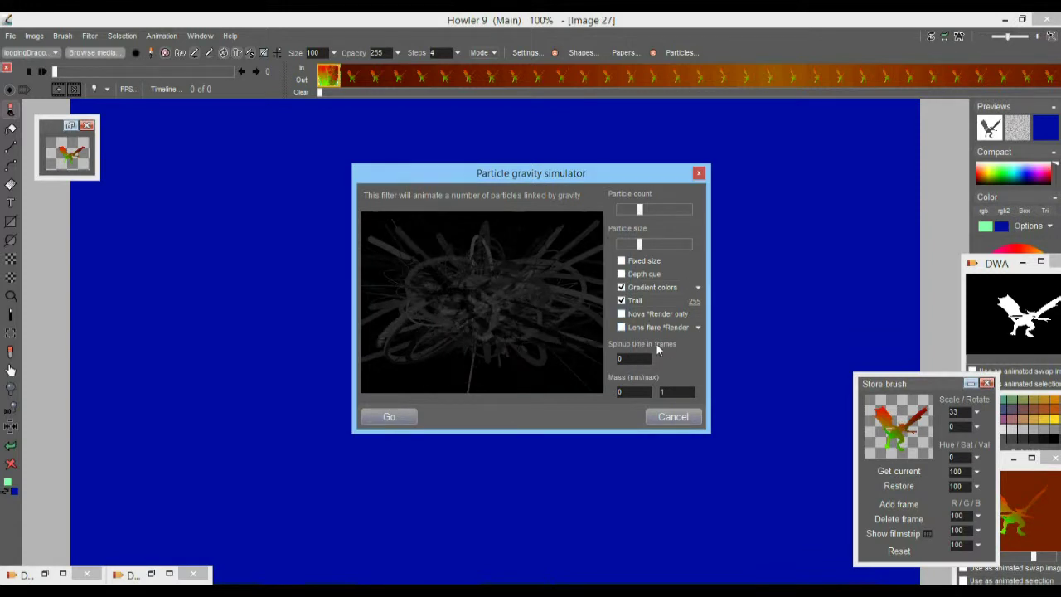
{"action": "left_click", "coordinate": [630, 289]}
{"action": "left_click", "coordinate": [621, 287]}
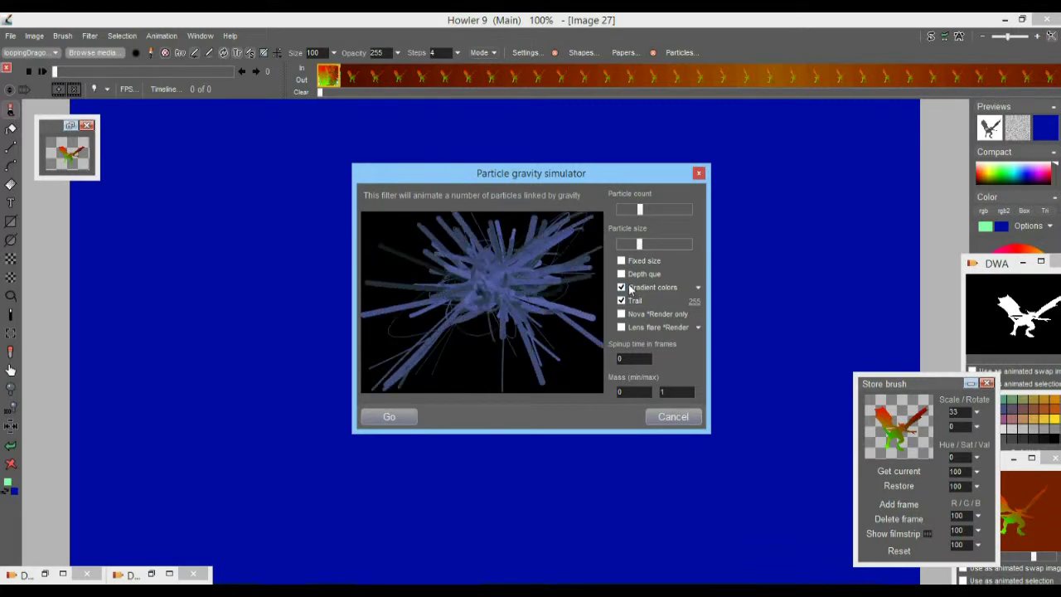
- Switch the particle gradient to the orange-yellow sweep at index 4 and reapply Gradient colors
{"action": "left_click", "coordinate": [697, 289]}
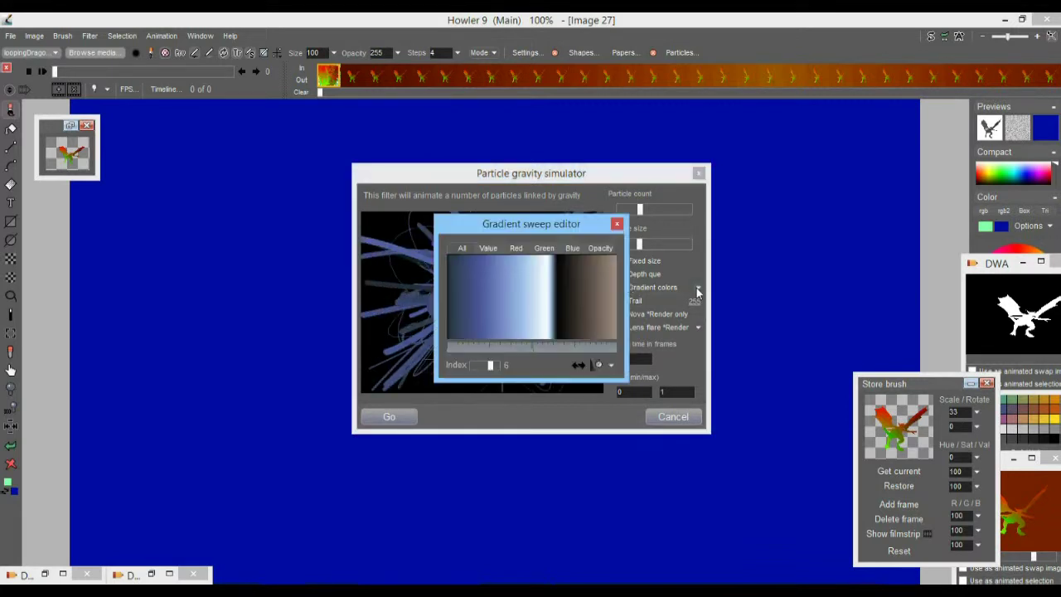
{"action": "left_click", "coordinate": [487, 364]}
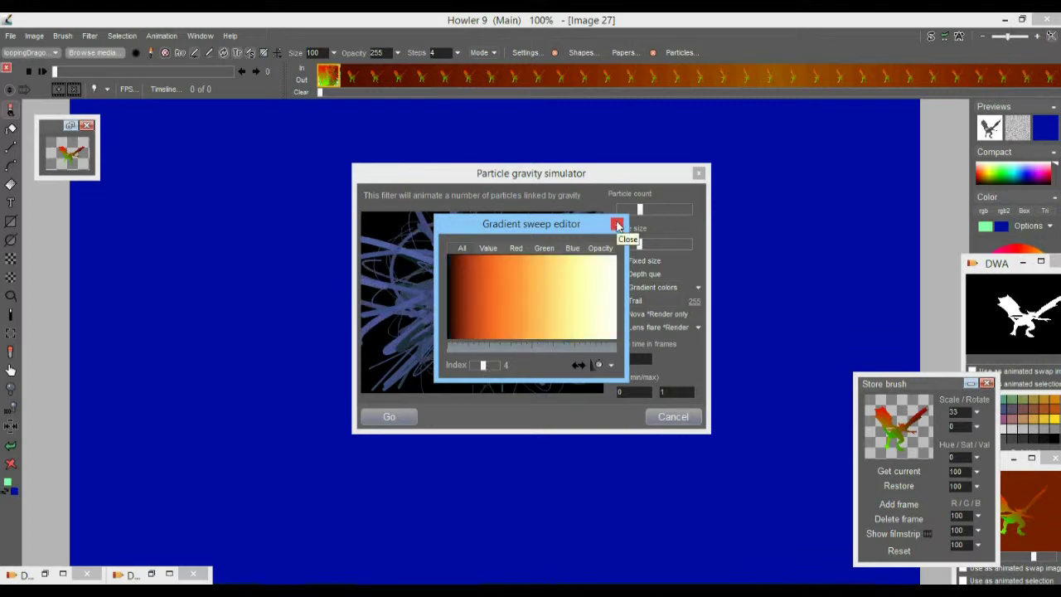
{"action": "left_click", "coordinate": [617, 226]}
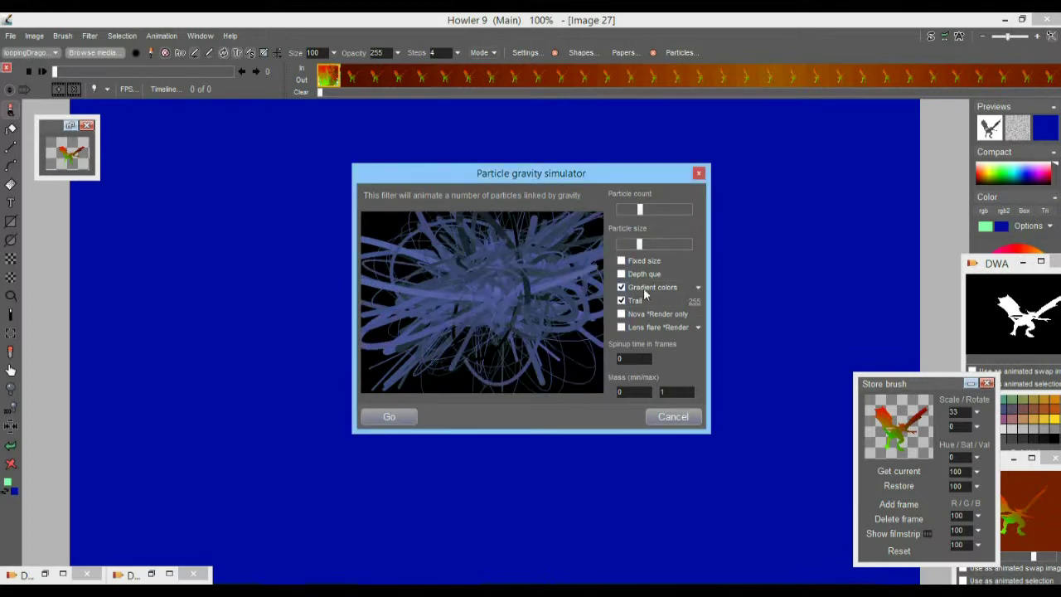
{"action": "left_click", "coordinate": [622, 287]}
{"action": "left_click", "coordinate": [622, 288]}
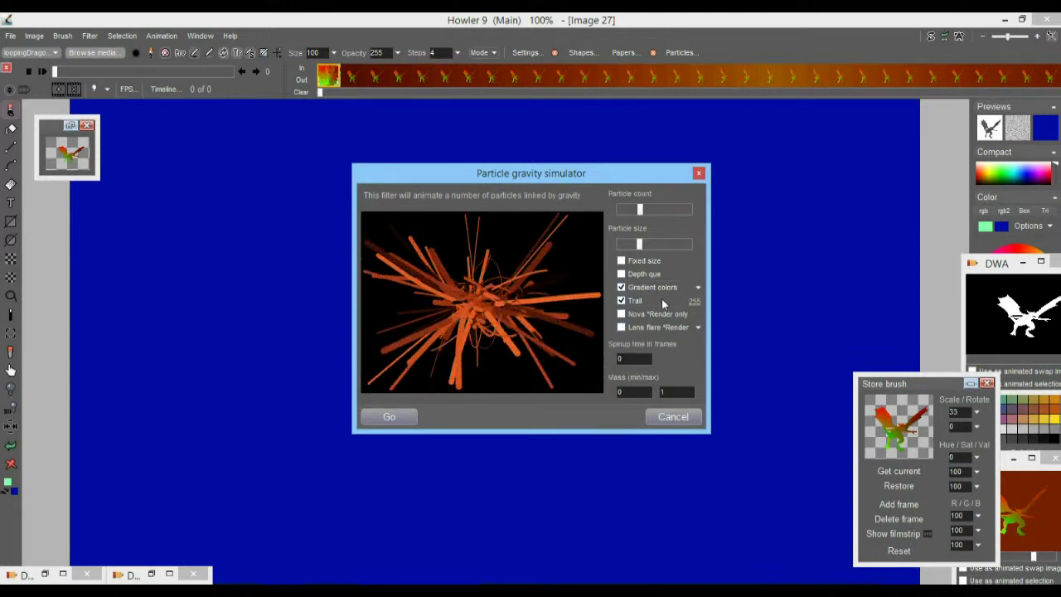
- Reduce the particle size, raise the particle count and try to render the particle gravity simulation
{"action": "left_click", "coordinate": [631, 245]}
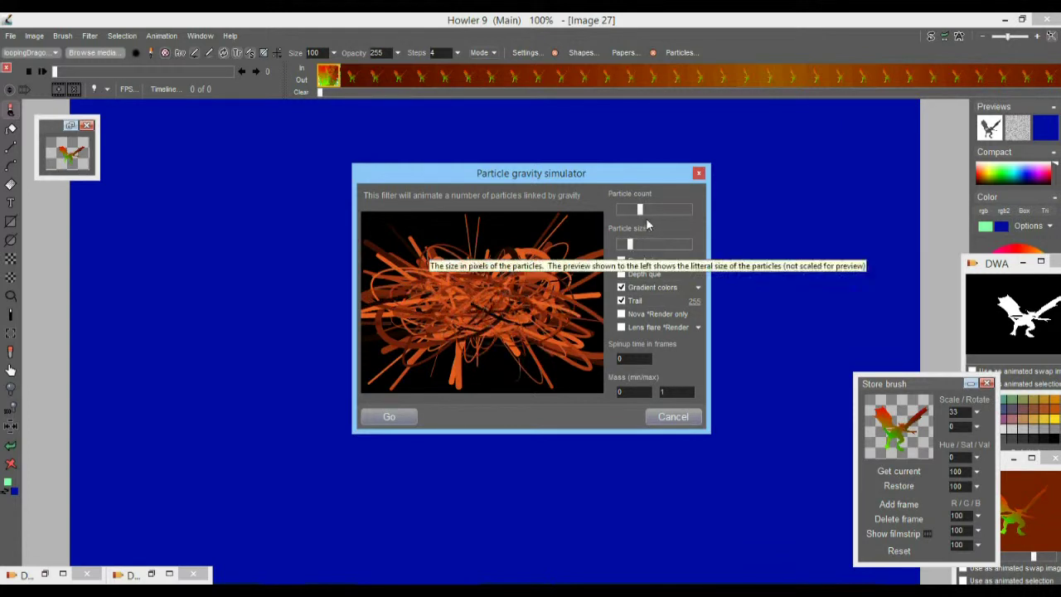
{"action": "left_click_drag", "start_coordinate": [644, 210], "coordinate": [660, 213]}
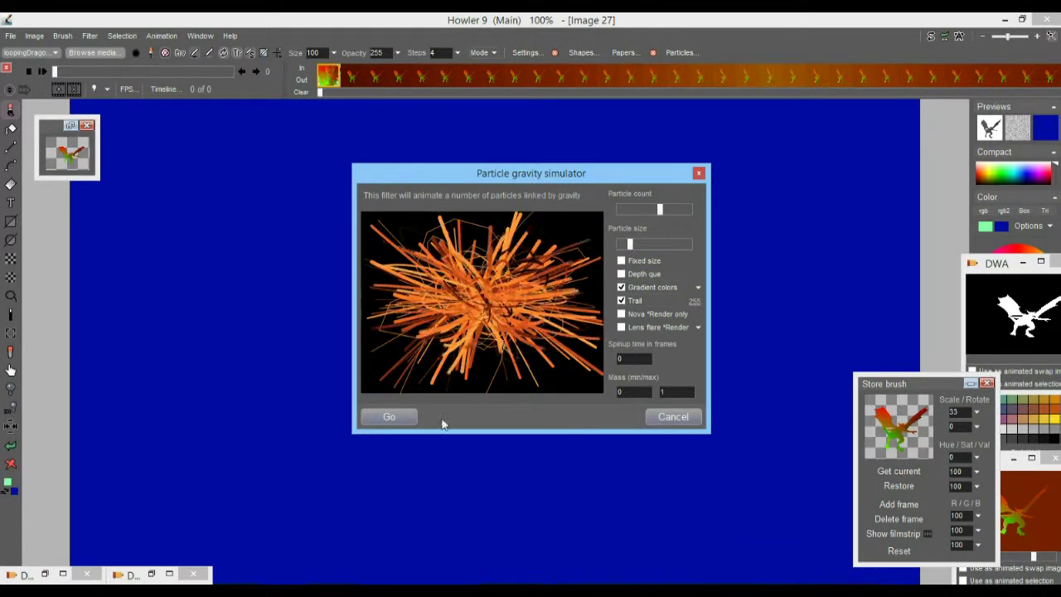
{"action": "left_click", "coordinate": [389, 417]}
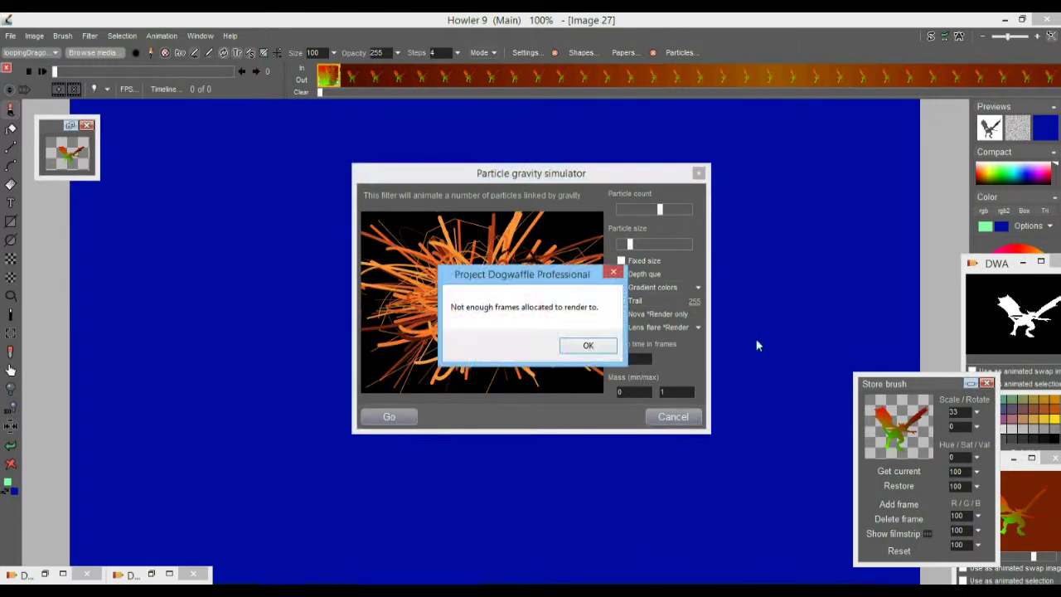
{"action": "left_click", "coordinate": [588, 345]}
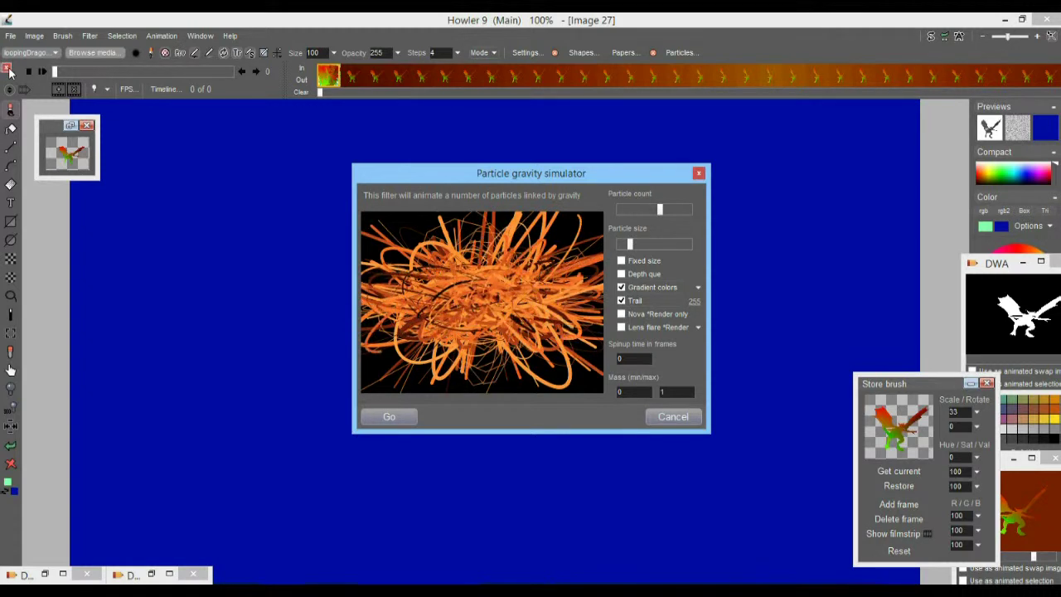
{"action": "left_click", "coordinate": [673, 416]}
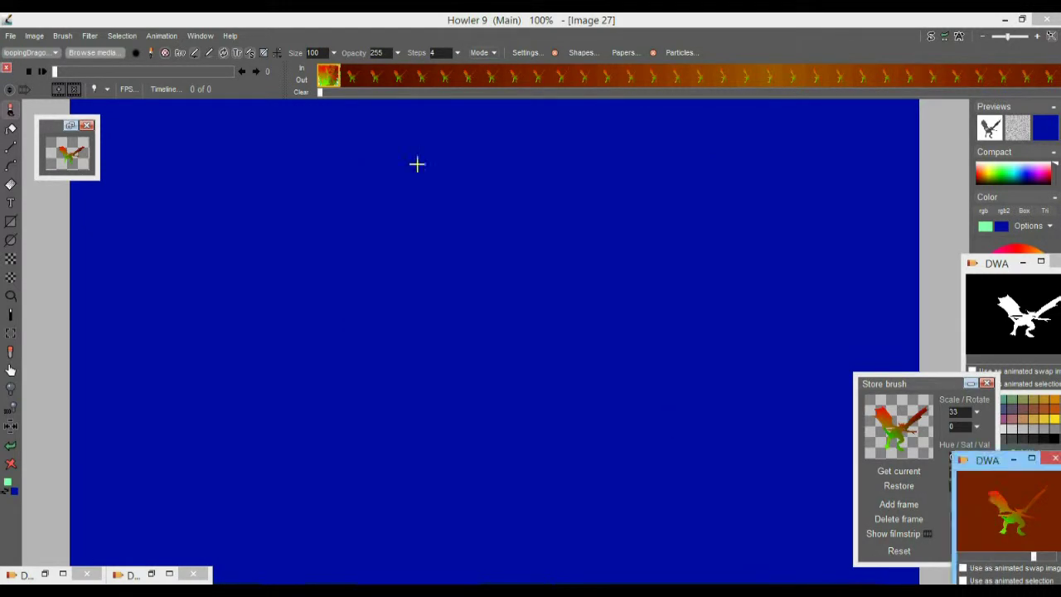
- Create a new 99-frame animation at 30 fps, initialized by copying the current blue frame
{"action": "left_click", "coordinate": [160, 36]}
{"action": "left_click", "coordinate": [190, 41]}
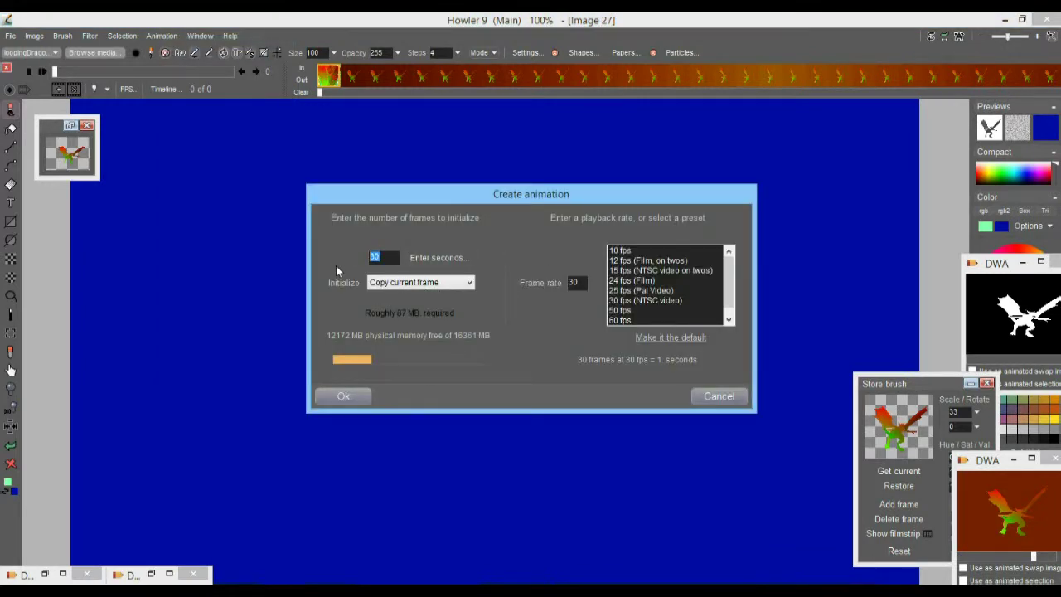
{"action": "type", "text": "100"}
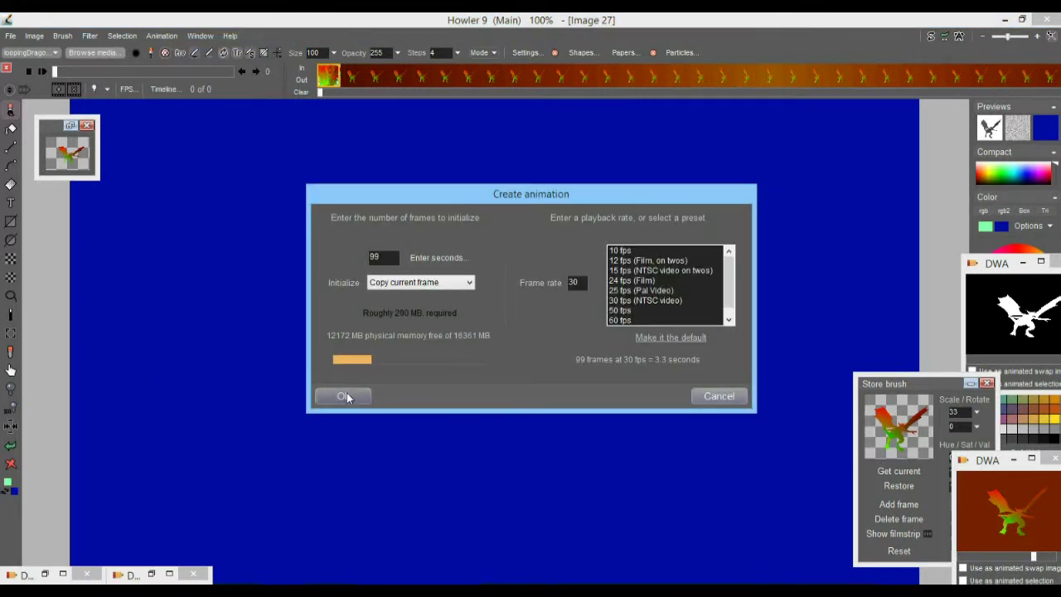
{"action": "left_click", "coordinate": [345, 395]}
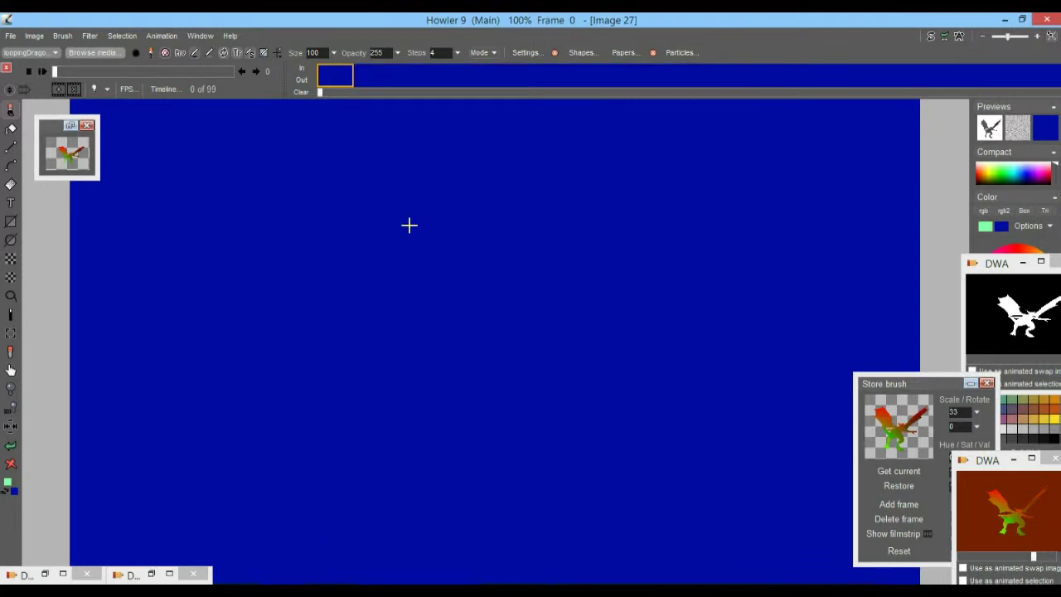
- Render the Neutrons particle gravity simulation across the 99-frame animation with the current orange gradient and trail settings
{"action": "left_click", "coordinate": [89, 35]}
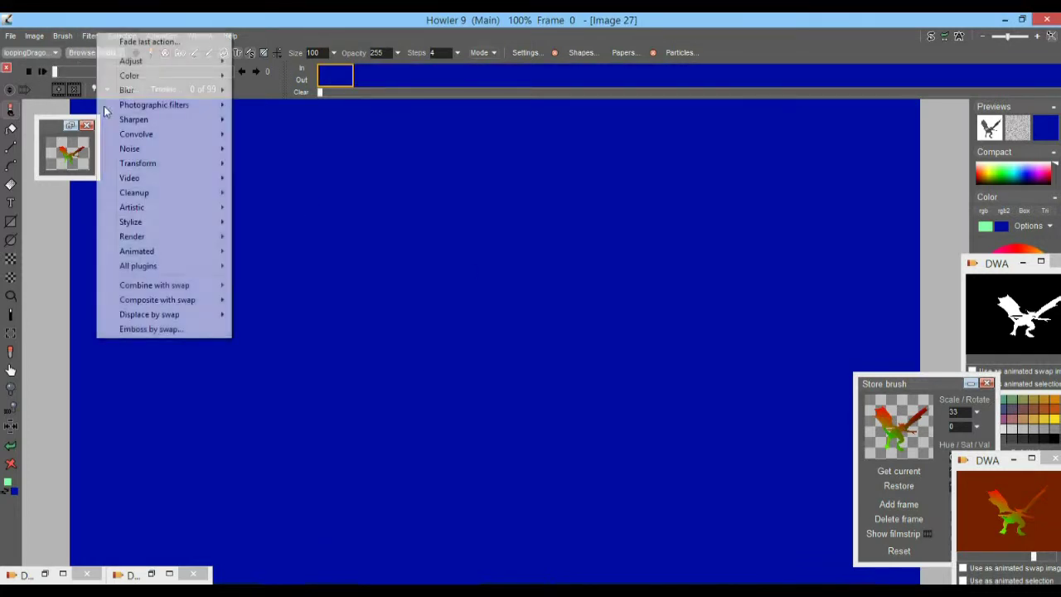
{"action": "mouse_move", "coordinate": [217, 252]}
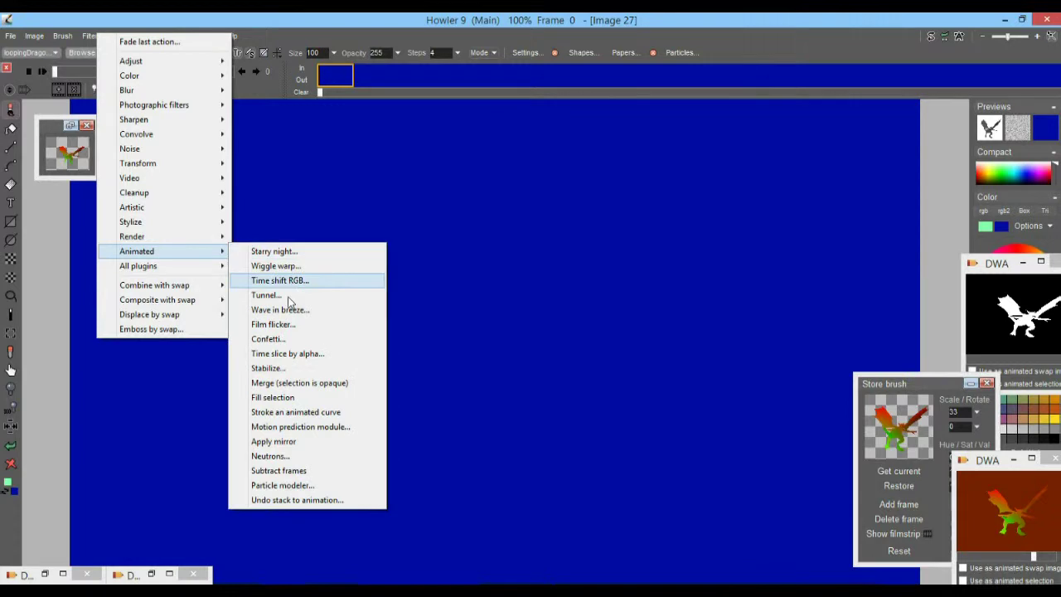
{"action": "left_click", "coordinate": [300, 457]}
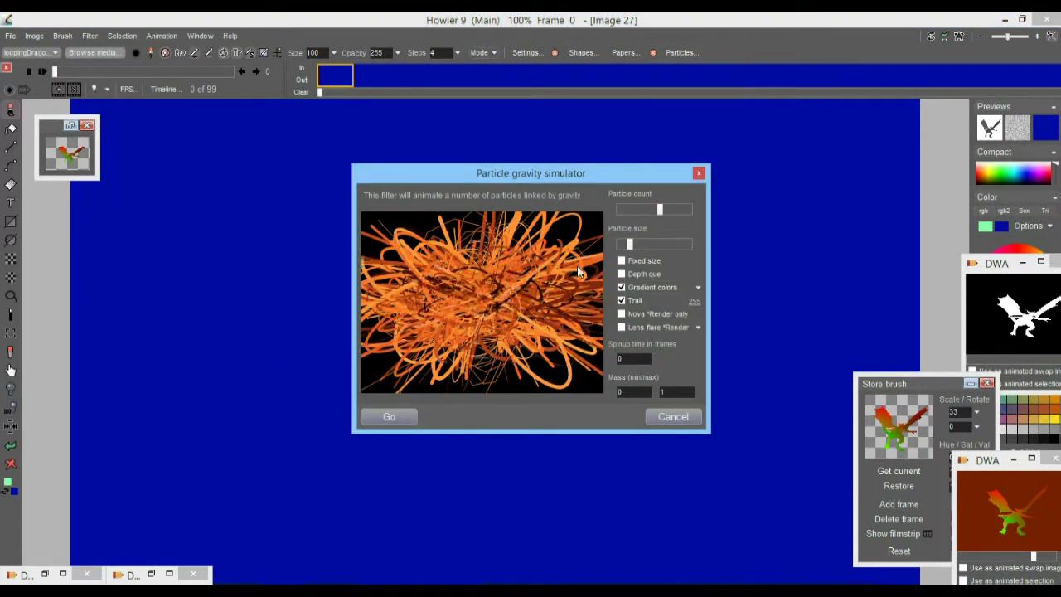
{"action": "left_click", "coordinate": [396, 417]}
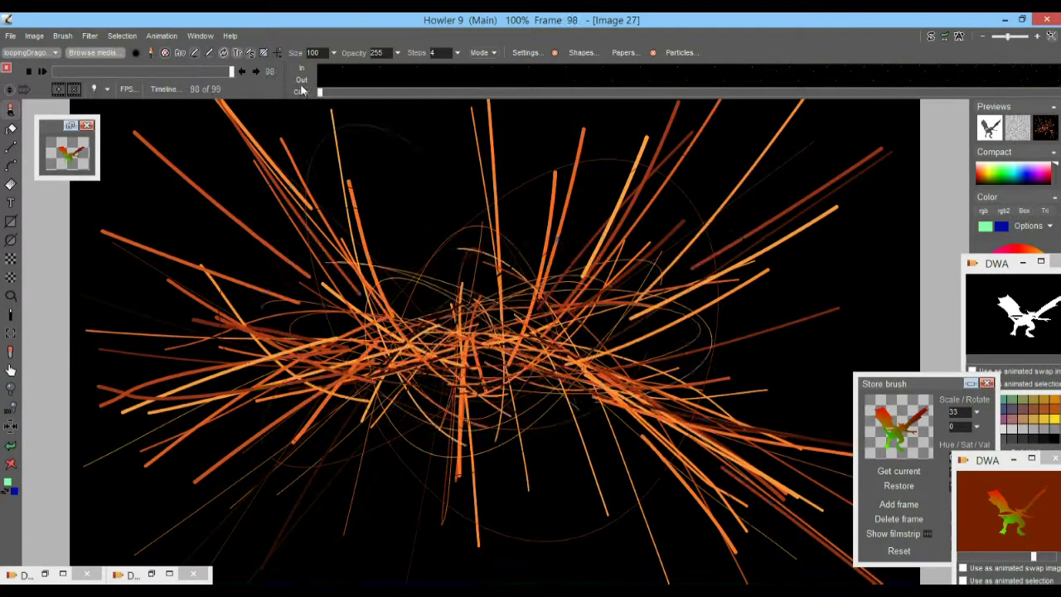
- Create a new 200-frame animation at 30 fps initialized from the current frame, freeing the existing animation
{"action": "left_click", "coordinate": [89, 35]}
{"action": "left_click", "coordinate": [98, 18]}
{"action": "left_click", "coordinate": [162, 36]}
{"action": "left_click", "coordinate": [196, 44]}
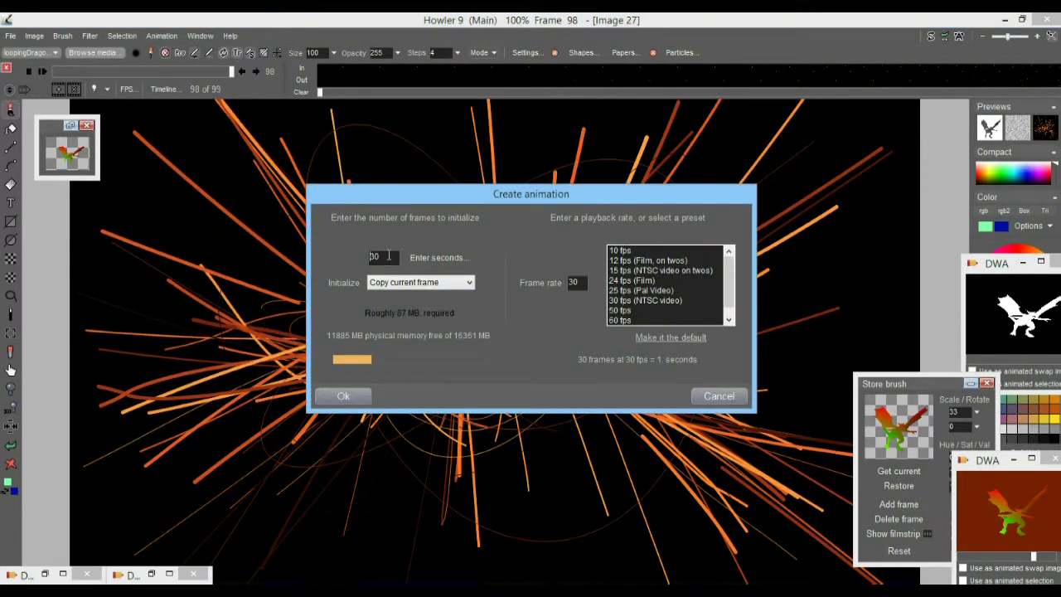
{"action": "type", "text": "2"}
{"action": "left_click", "coordinate": [344, 396]}
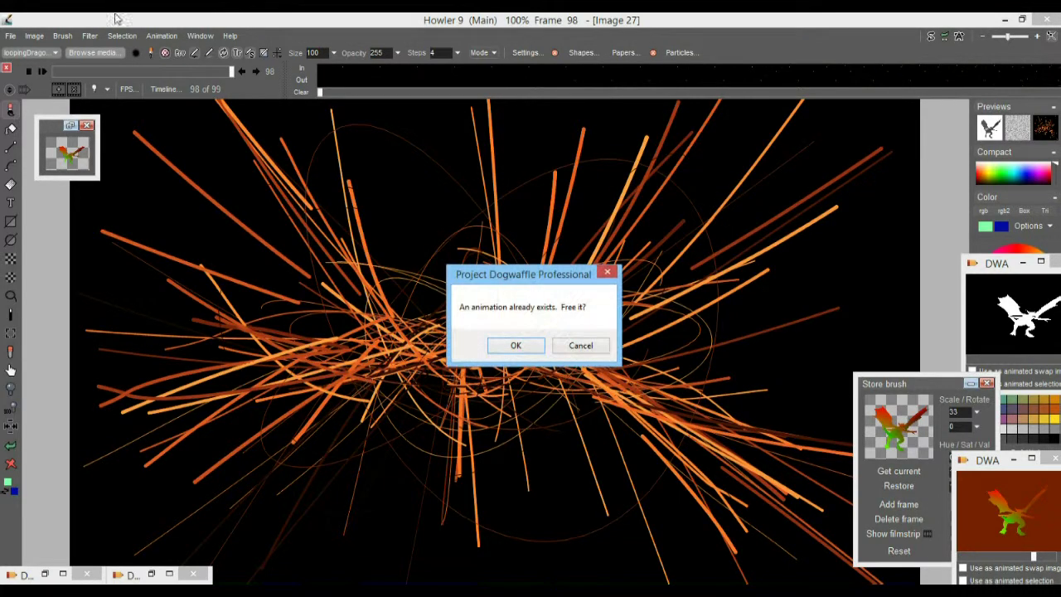
{"action": "left_click", "coordinate": [516, 345]}
- Slightly reduce the particle size in the Neutrons filter and render the gravity simulation across the 200 frames
{"action": "left_click", "coordinate": [86, 37]}
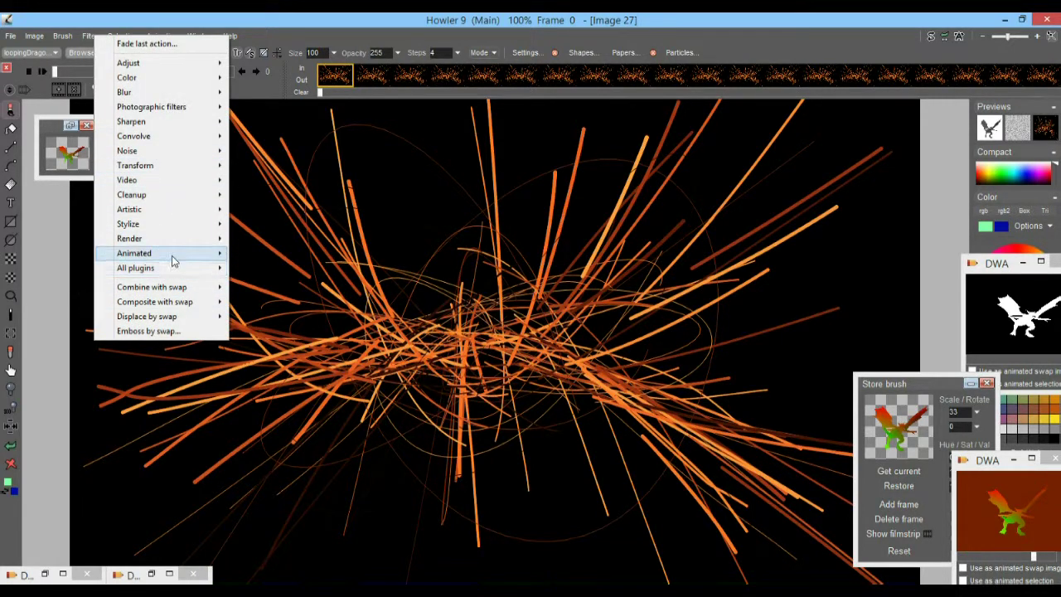
{"action": "mouse_move", "coordinate": [173, 261]}
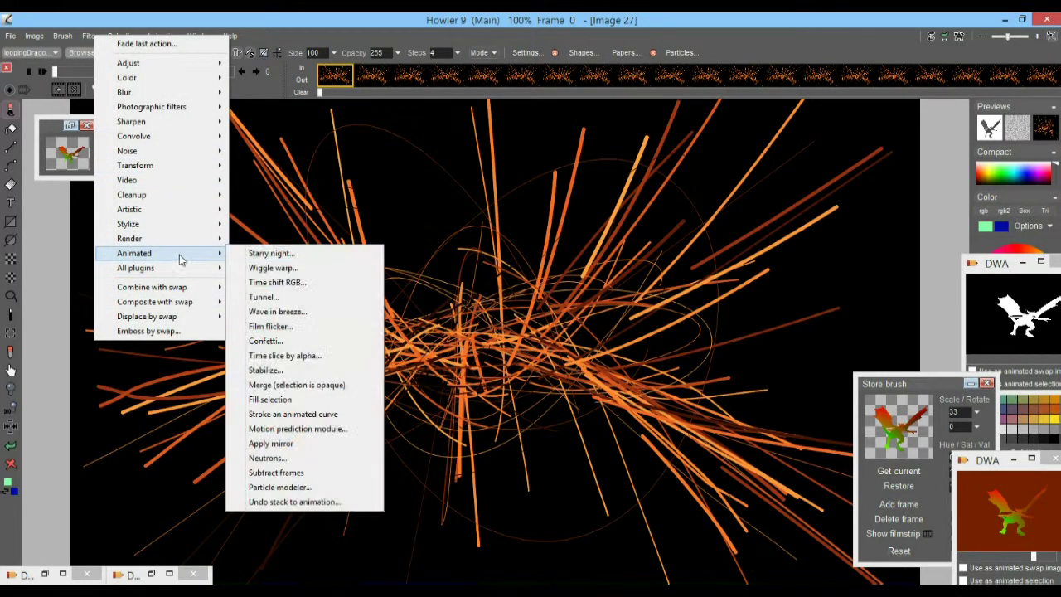
{"action": "left_click", "coordinate": [308, 461]}
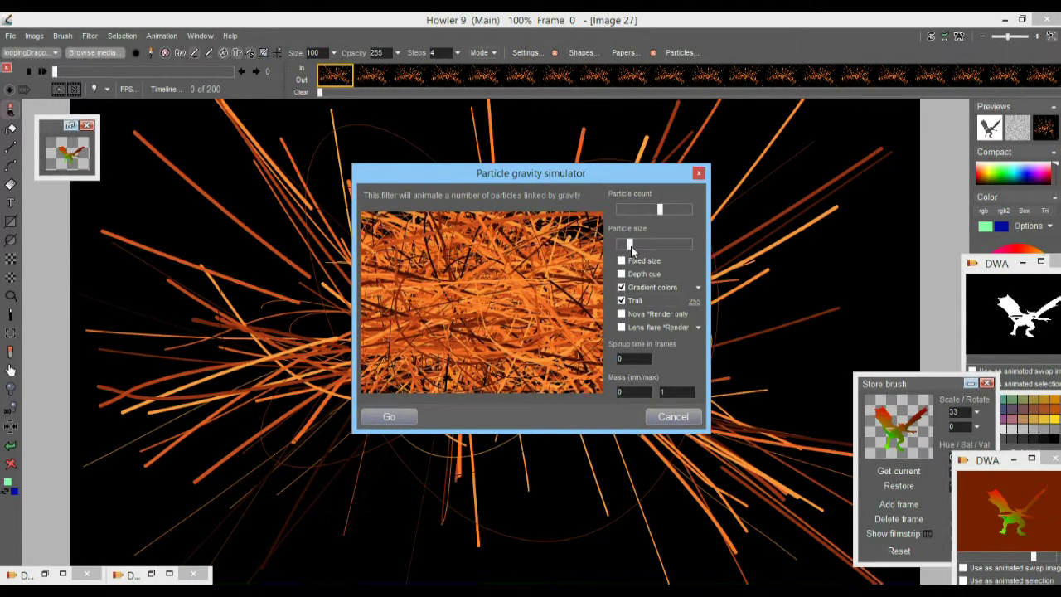
{"action": "left_click", "coordinate": [629, 247]}
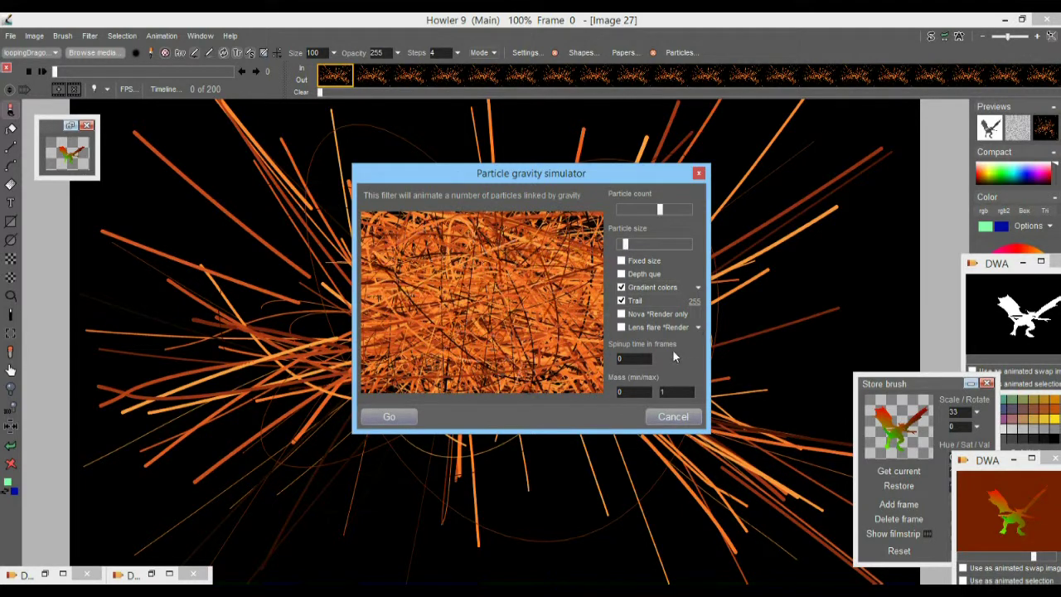
{"action": "left_click", "coordinate": [390, 416]}
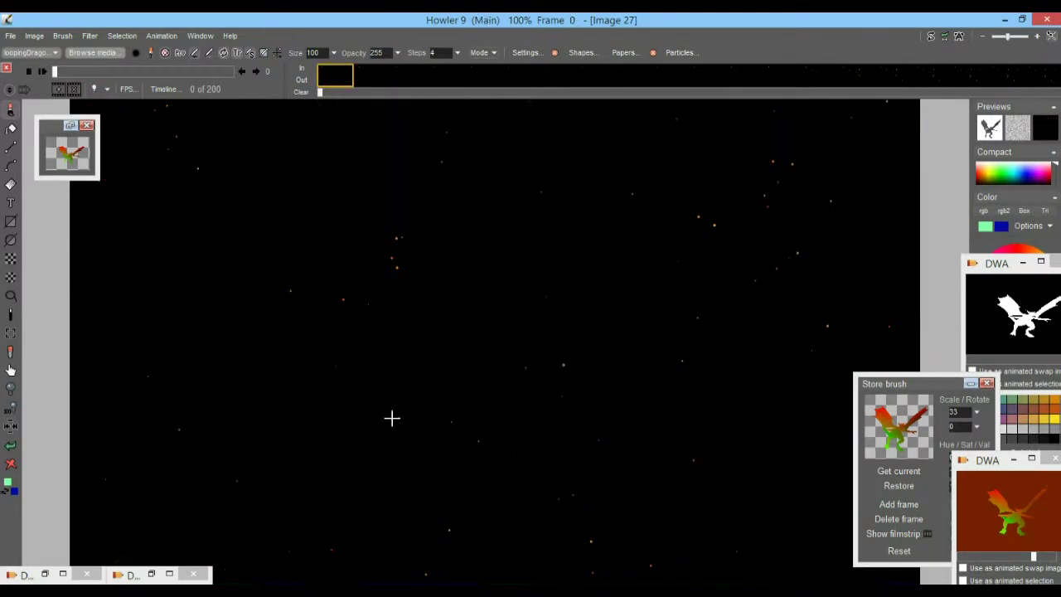
- Play back the rendered particle animation and set the brush step to 16
{"action": "left_click", "coordinate": [43, 73]}
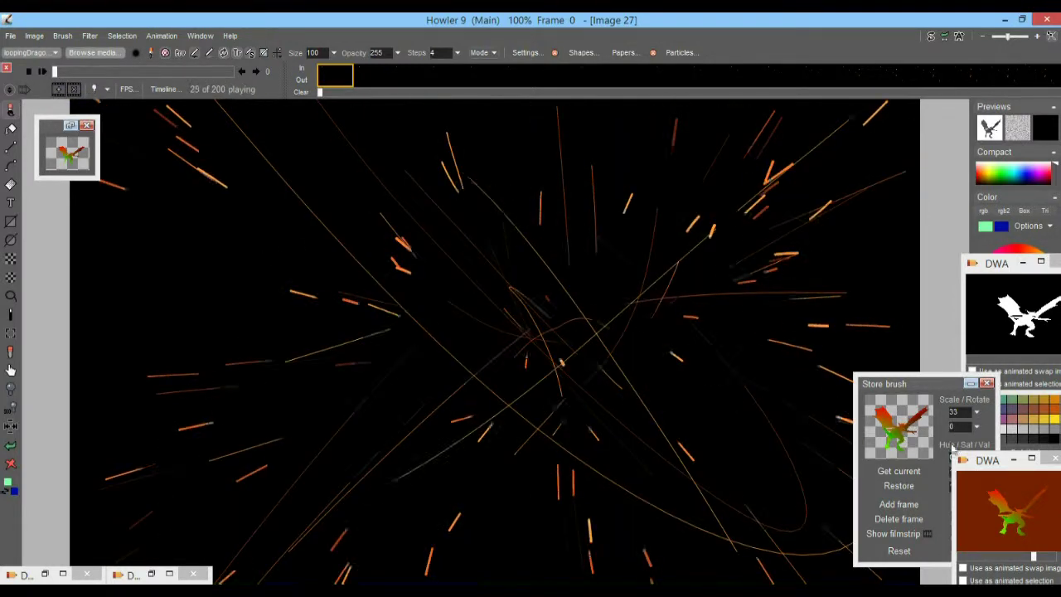
{"action": "left_click_drag", "start_coordinate": [905, 404], "coordinate": [904, 344]}
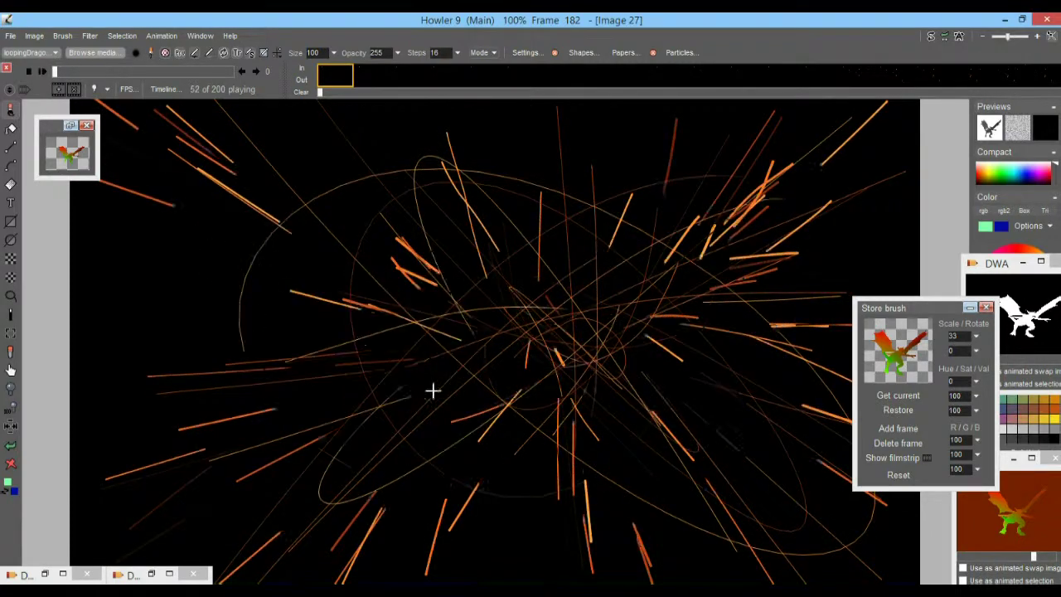
{"action": "mouse_move", "coordinate": [56, 72]}
{"action": "left_mouse_down"}
{"action": "mouse_move", "coordinate": [171, 86]}
{"action": "mouse_move", "coordinate": [48, 88]}
{"action": "left_mouse_up"}
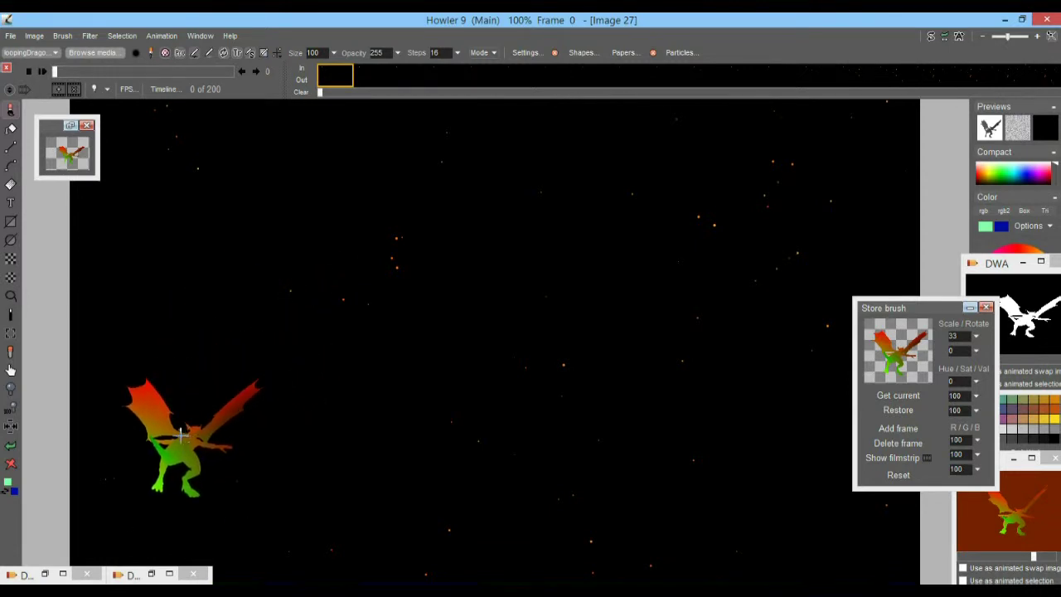
- Paint freehand test strokes with the randomly coloured dragon brush on frame 0 and check its custom brush settings
{"action": "mouse_move", "coordinate": [185, 421]}
{"action": "left_mouse_down"}
{"action": "mouse_move", "coordinate": [294, 350]}
{"action": "mouse_move", "coordinate": [356, 410]}
{"action": "mouse_move", "coordinate": [290, 397]}
{"action": "left_mouse_up"}
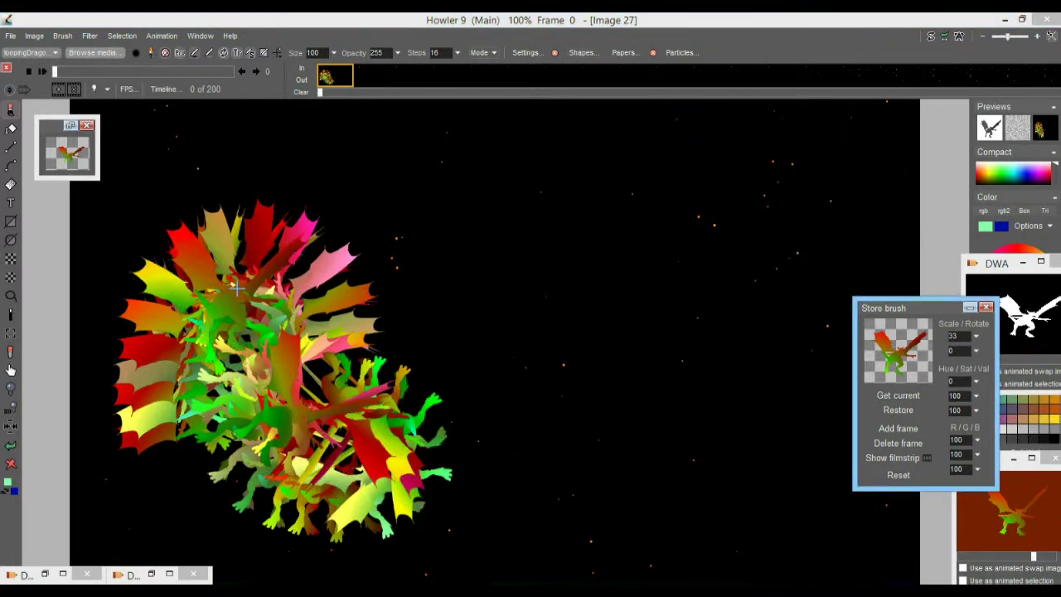
{"action": "left_click", "coordinate": [523, 53]}
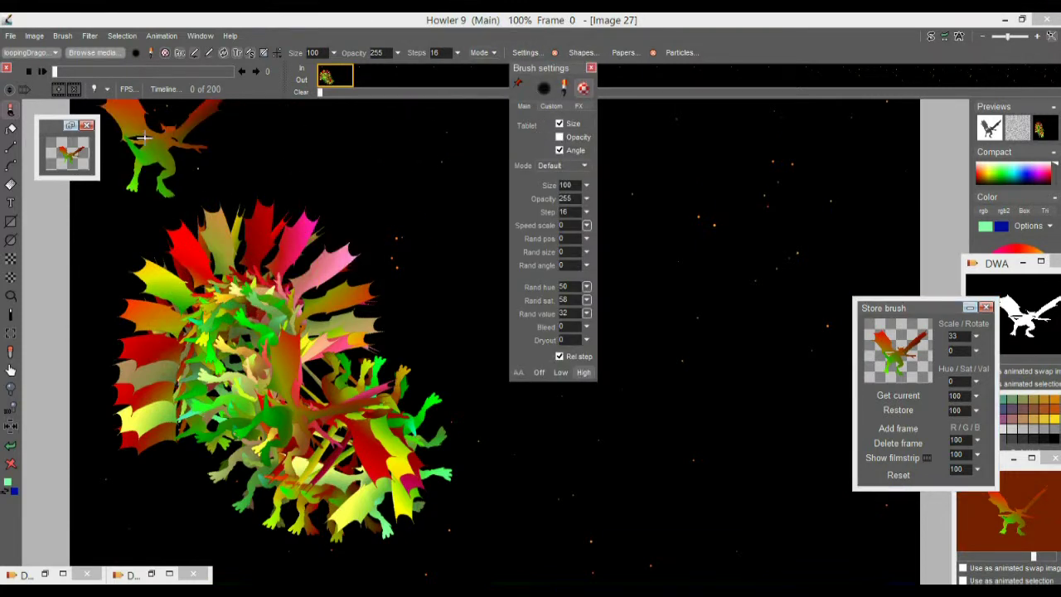
{"action": "left_click", "coordinate": [552, 107]}
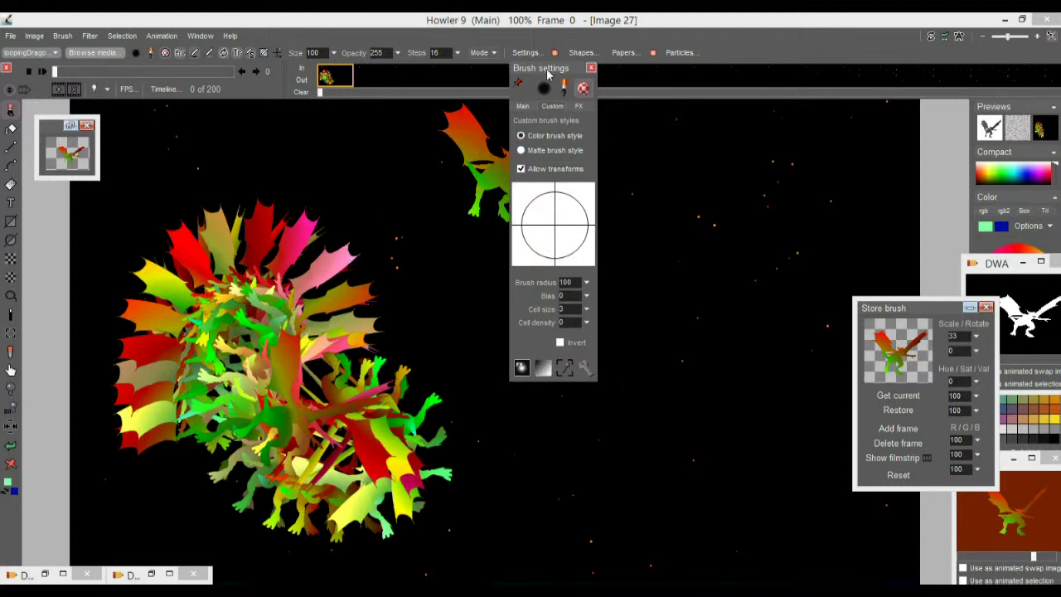
{"action": "left_click_drag", "start_coordinate": [549, 74], "coordinate": [583, 74]}
{"action": "left_click", "coordinate": [599, 71]}
{"action": "mouse_move", "coordinate": [365, 439]}
{"action": "left_mouse_down"}
{"action": "mouse_move", "coordinate": [337, 412]}
{"action": "mouse_move", "coordinate": [290, 303]}
{"action": "mouse_move", "coordinate": [199, 303]}
{"action": "mouse_move", "coordinate": [282, 340]}
{"action": "left_mouse_up"}
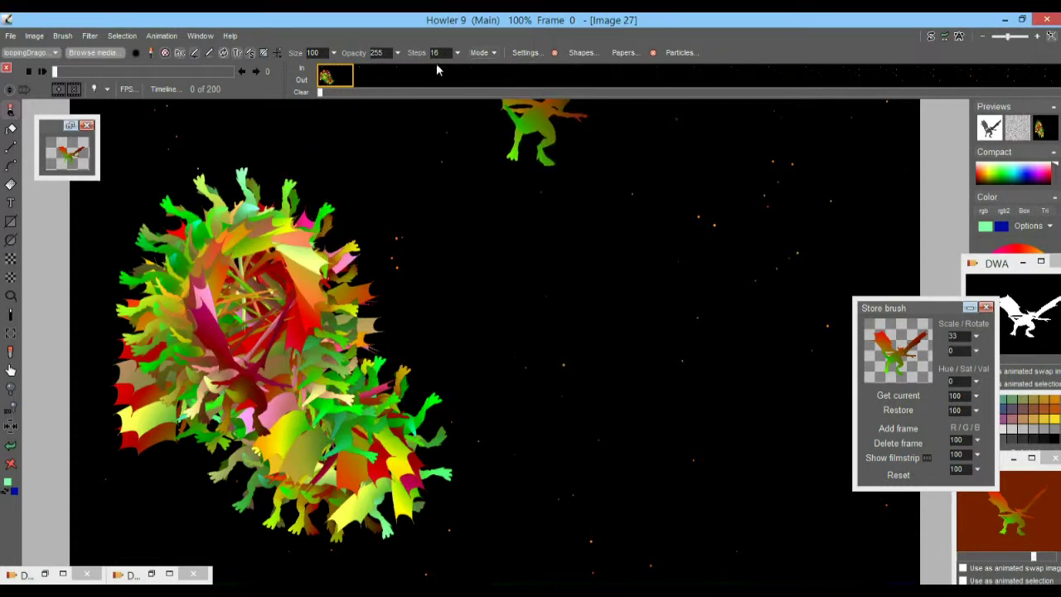
- Set the brush's random hue, saturation and value to 0 and its step to 9, painting a test stroke
{"action": "left_click", "coordinate": [526, 52]}
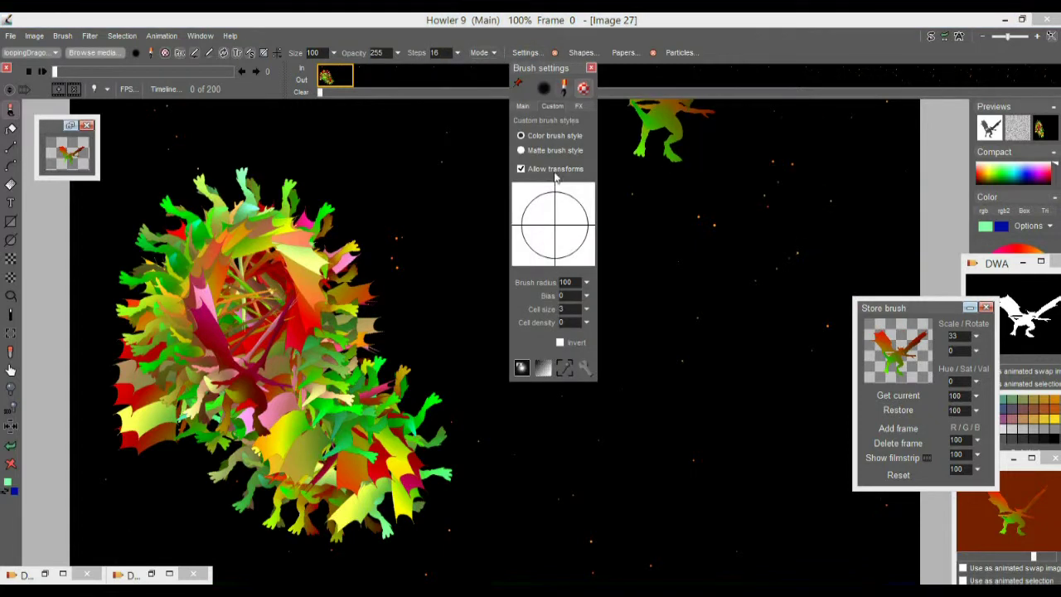
{"action": "left_click", "coordinate": [524, 107]}
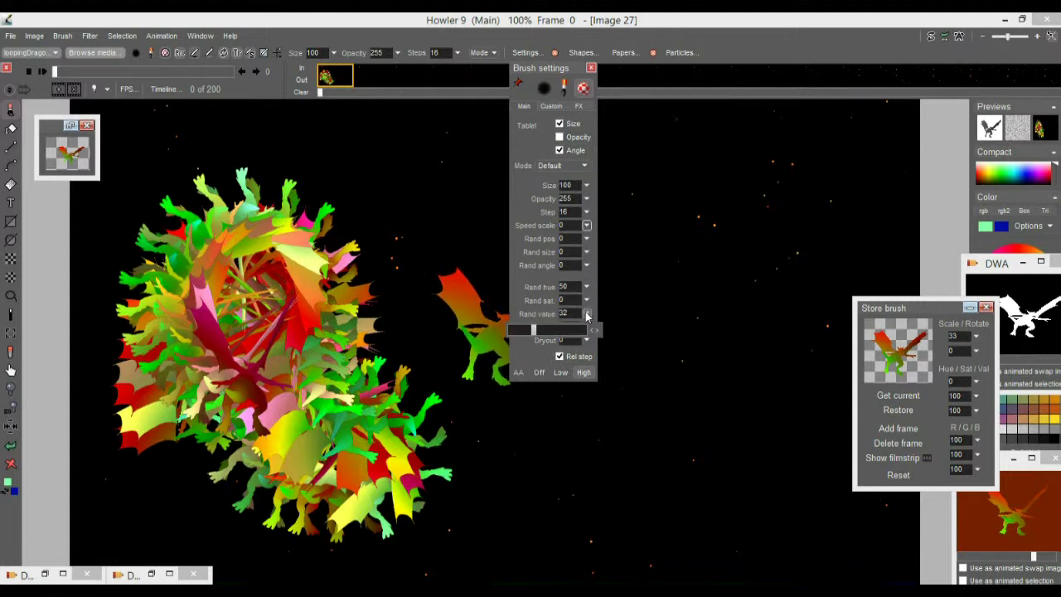
{"action": "mouse_move", "coordinate": [551, 334]}
{"action": "left_mouse_down"}
{"action": "mouse_move", "coordinate": [533, 331]}
{"action": "mouse_move", "coordinate": [534, 316]}
{"action": "left_mouse_up"}
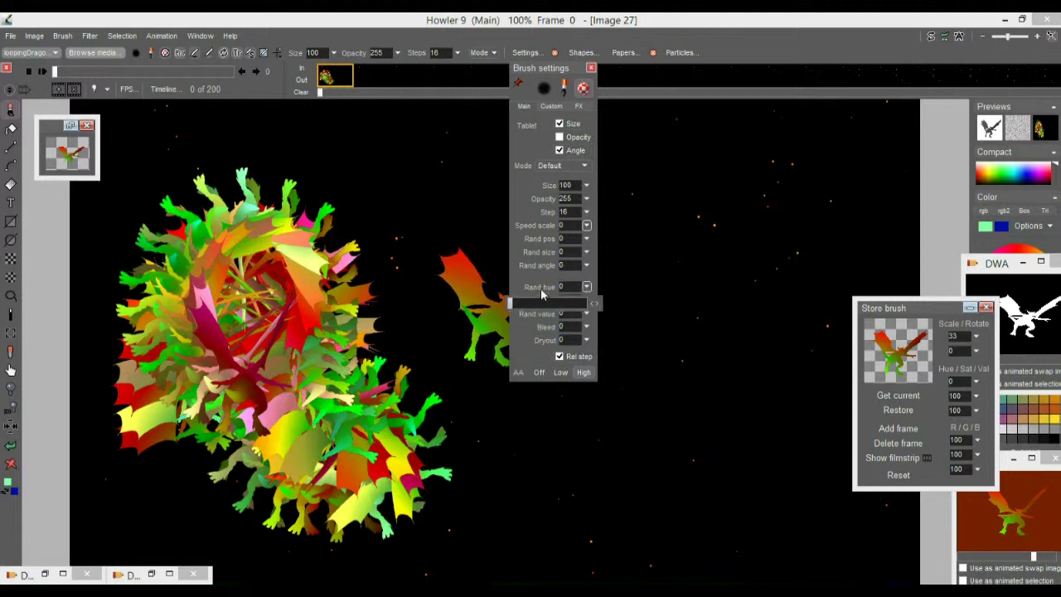
{"action": "mouse_move", "coordinate": [464, 348]}
{"action": "left_mouse_down"}
{"action": "mouse_move", "coordinate": [348, 274]}
{"action": "mouse_move", "coordinate": [332, 248]}
{"action": "mouse_move", "coordinate": [389, 373]}
{"action": "mouse_move", "coordinate": [248, 298]}
{"action": "mouse_move", "coordinate": [473, 166]}
{"action": "left_mouse_up"}
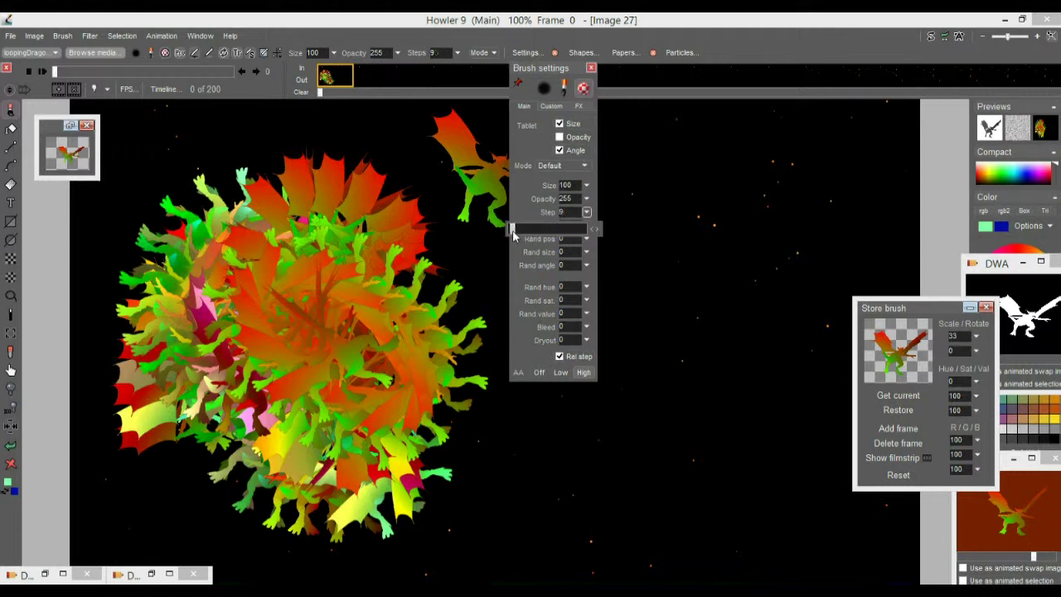
- Paint dense overlapping freehand strokes with the dragon brush over the existing strokes on frame 0
{"action": "mouse_move", "coordinate": [422, 286]}
{"action": "left_mouse_down"}
{"action": "mouse_move", "coordinate": [383, 248]}
{"action": "mouse_move", "coordinate": [254, 230]}
{"action": "mouse_move", "coordinate": [262, 302]}
{"action": "mouse_move", "coordinate": [356, 362]}
{"action": "mouse_move", "coordinate": [266, 73]}
{"action": "left_mouse_up"}
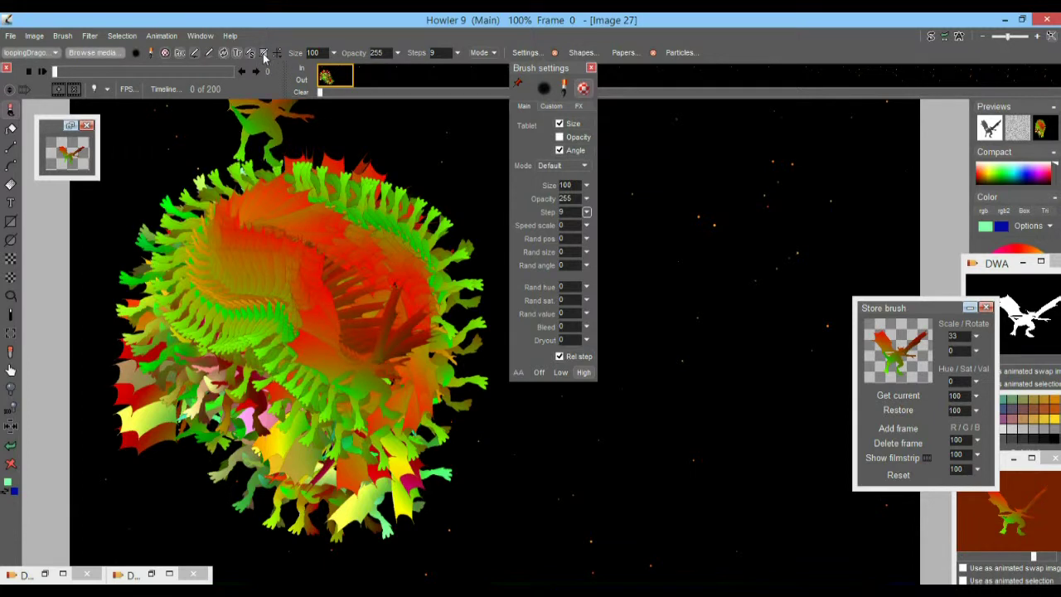
{"action": "mouse_move", "coordinate": [251, 249]}
{"action": "left_mouse_down"}
{"action": "mouse_move", "coordinate": [323, 241]}
{"action": "mouse_move", "coordinate": [396, 280]}
{"action": "mouse_move", "coordinate": [390, 331]}
{"action": "mouse_move", "coordinate": [257, 71]}
{"action": "left_mouse_up"}
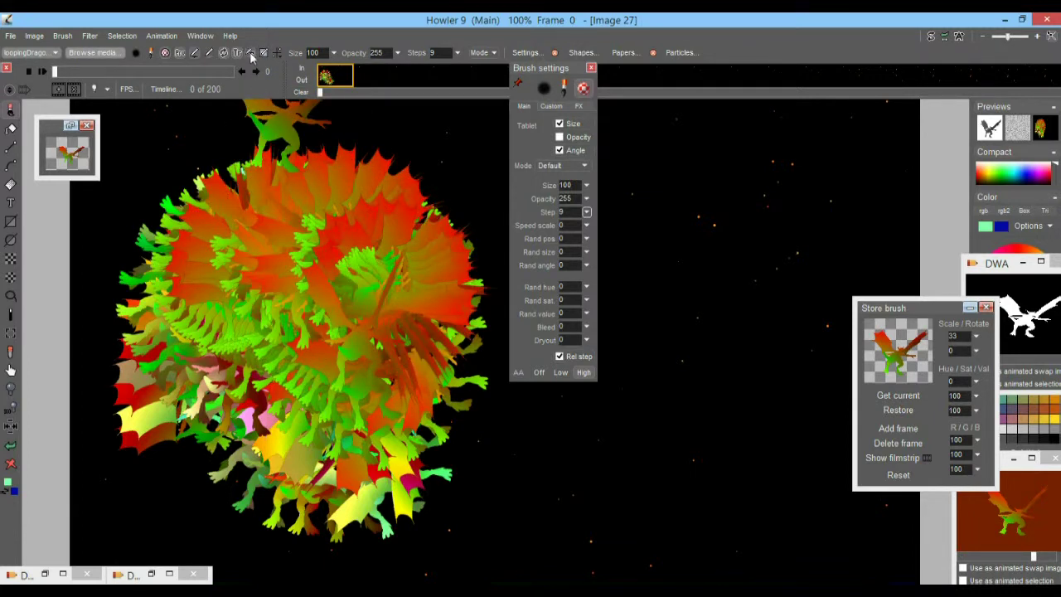
{"action": "mouse_move", "coordinate": [249, 124]}
{"action": "left_mouse_down"}
{"action": "mouse_move", "coordinate": [150, 290]}
{"action": "mouse_move", "coordinate": [274, 182]}
{"action": "mouse_move", "coordinate": [397, 290]}
{"action": "mouse_move", "coordinate": [274, 315]}
{"action": "mouse_move", "coordinate": [166, 248]}
{"action": "mouse_move", "coordinate": [314, 207]}
{"action": "mouse_move", "coordinate": [270, 157]}
{"action": "mouse_move", "coordinate": [315, 183]}
{"action": "mouse_move", "coordinate": [199, 166]}
{"action": "mouse_move", "coordinate": [265, 149]}
{"action": "mouse_move", "coordinate": [318, 210]}
{"action": "mouse_move", "coordinate": [261, 98]}
{"action": "left_mouse_up"}
{"action": "mouse_move", "coordinate": [252, 58]}
{"action": "left_mouse_down"}
{"action": "mouse_move", "coordinate": [236, 224]}
{"action": "mouse_move", "coordinate": [277, 266]}
{"action": "mouse_move", "coordinate": [319, 257]}
{"action": "left_mouse_up"}
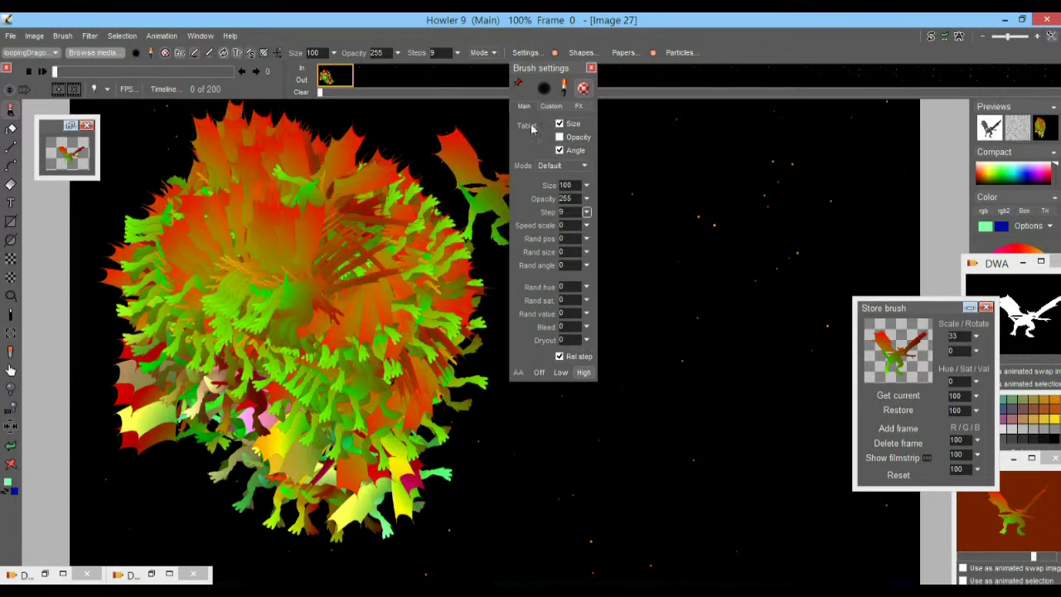
- Move the Brush settings panel off the artwork and undo the freehand test strokes
{"action": "left_click", "coordinate": [546, 70]}
{"action": "mouse_move", "coordinate": [532, 73]}
{"action": "left_mouse_down"}
{"action": "mouse_move", "coordinate": [988, 145]}
{"action": "mouse_move", "coordinate": [975, 144]}
{"action": "left_mouse_up"}
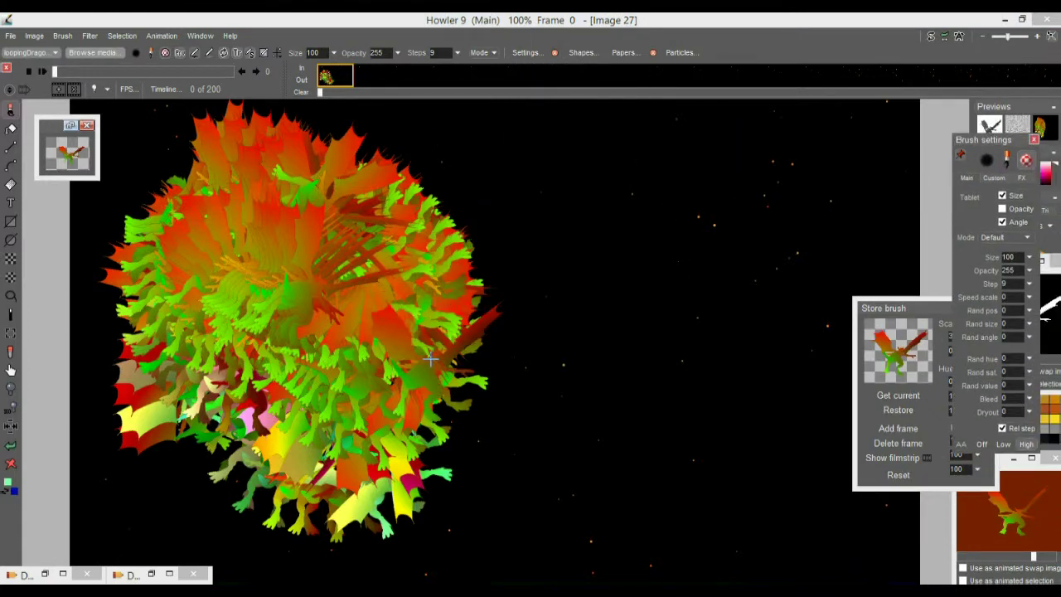
{"action": "left_click", "coordinate": [13, 448]}
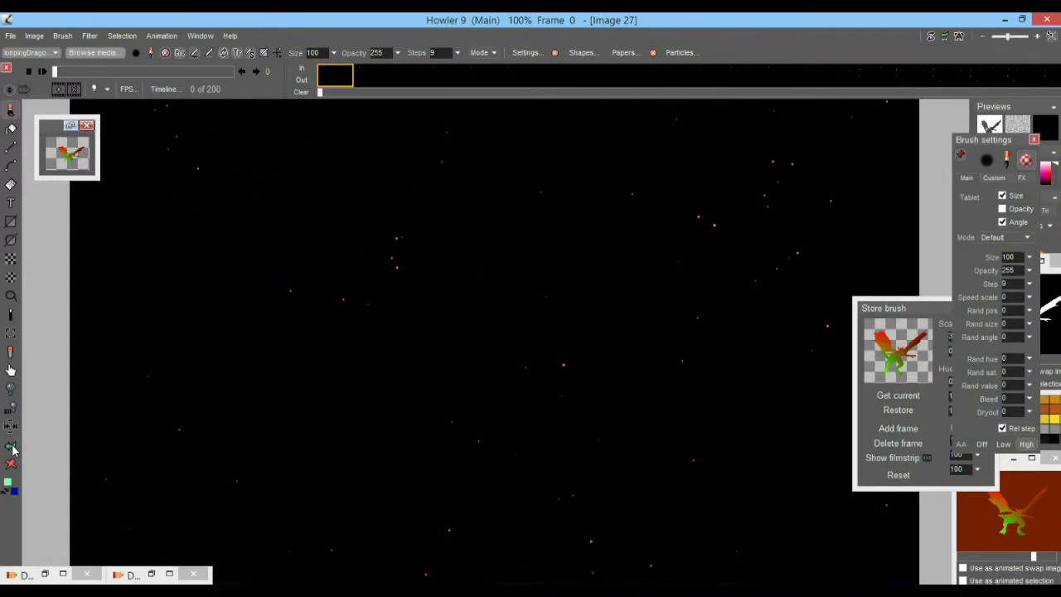
- Try one looping freehand stroke with the dragon brush on frame 0 and undo it
{"action": "mouse_move", "coordinate": [176, 417]}
{"action": "left_mouse_down"}
{"action": "mouse_move", "coordinate": [351, 308]}
{"action": "mouse_move", "coordinate": [348, 390]}
{"action": "mouse_move", "coordinate": [160, 434]}
{"action": "mouse_move", "coordinate": [481, 452]}
{"action": "mouse_move", "coordinate": [74, 422]}
{"action": "left_mouse_up"}
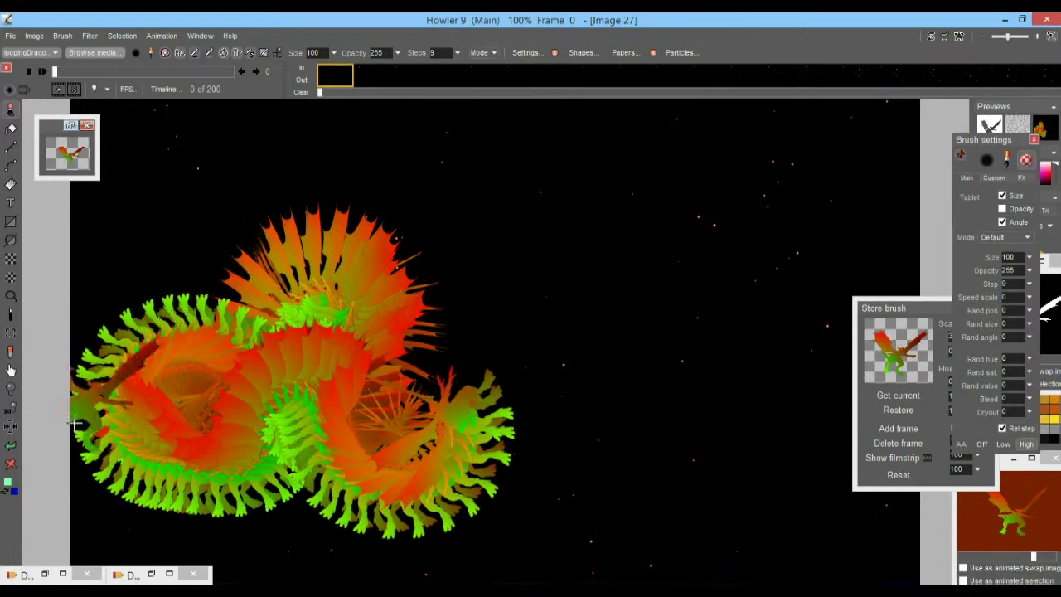
{"action": "left_click", "coordinate": [11, 446]}
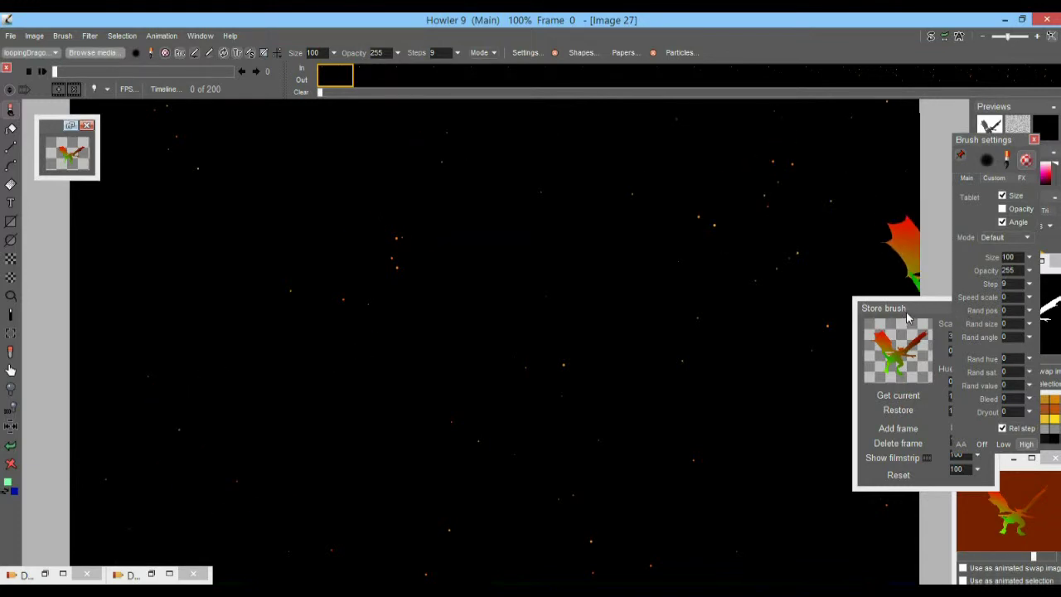
- Paint the small dragon brush along freehand paths across the frames of the particle animation
{"action": "mouse_move", "coordinate": [173, 465]}
{"action": "left_mouse_down"}
{"action": "mouse_move", "coordinate": [211, 472]}
{"action": "mouse_move", "coordinate": [243, 443]}
{"action": "mouse_move", "coordinate": [296, 481]}
{"action": "mouse_move", "coordinate": [339, 485]}
{"action": "mouse_move", "coordinate": [419, 470]}
{"action": "mouse_move", "coordinate": [512, 488]}
{"action": "mouse_move", "coordinate": [568, 471]}
{"action": "mouse_move", "coordinate": [724, 382]}
{"action": "mouse_move", "coordinate": [705, 277]}
{"action": "mouse_move", "coordinate": [516, 175]}
{"action": "mouse_move", "coordinate": [287, 183]}
{"action": "mouse_move", "coordinate": [216, 291]}
{"action": "mouse_move", "coordinate": [194, 364]}
{"action": "mouse_move", "coordinate": [343, 209]}
{"action": "mouse_move", "coordinate": [535, 202]}
{"action": "mouse_move", "coordinate": [713, 266]}
{"action": "mouse_move", "coordinate": [805, 473]}
{"action": "mouse_move", "coordinate": [782, 485]}
{"action": "mouse_move", "coordinate": [745, 450]}
{"action": "mouse_move", "coordinate": [763, 285]}
{"action": "mouse_move", "coordinate": [611, 208]}
{"action": "mouse_move", "coordinate": [315, 263]}
{"action": "mouse_move", "coordinate": [286, 365]}
{"action": "mouse_move", "coordinate": [359, 446]}
{"action": "mouse_move", "coordinate": [745, 355]}
{"action": "mouse_move", "coordinate": [531, 178]}
{"action": "mouse_move", "coordinate": [698, 189]}
{"action": "mouse_move", "coordinate": [492, 250]}
{"action": "mouse_move", "coordinate": [794, 287]}
{"action": "mouse_move", "coordinate": [777, 457]}
{"action": "mouse_move", "coordinate": [670, 351]}
{"action": "mouse_move", "coordinate": [782, 398]}
{"action": "mouse_move", "coordinate": [625, 164]}
{"action": "left_mouse_up"}
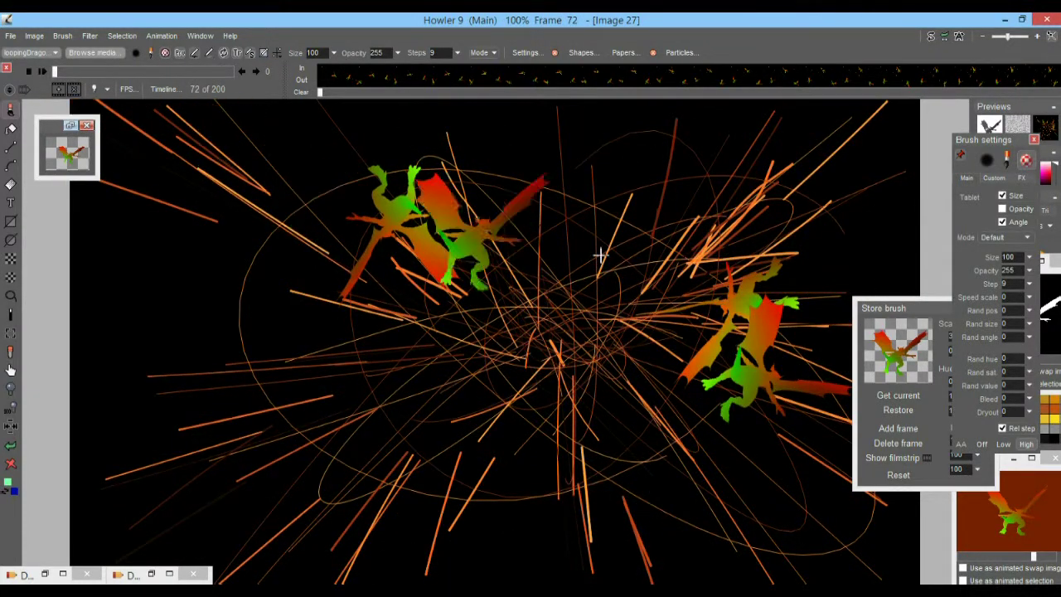
- Set the stored dragon brush's scale to 87 and the brush step to 20, keeping the Store brush panel clear
{"action": "mouse_move", "coordinate": [918, 309]}
{"action": "left_mouse_down"}
{"action": "mouse_move", "coordinate": [881, 242]}
{"action": "mouse_move", "coordinate": [884, 250]}
{"action": "left_mouse_up"}
{"action": "left_click", "coordinate": [938, 281]}
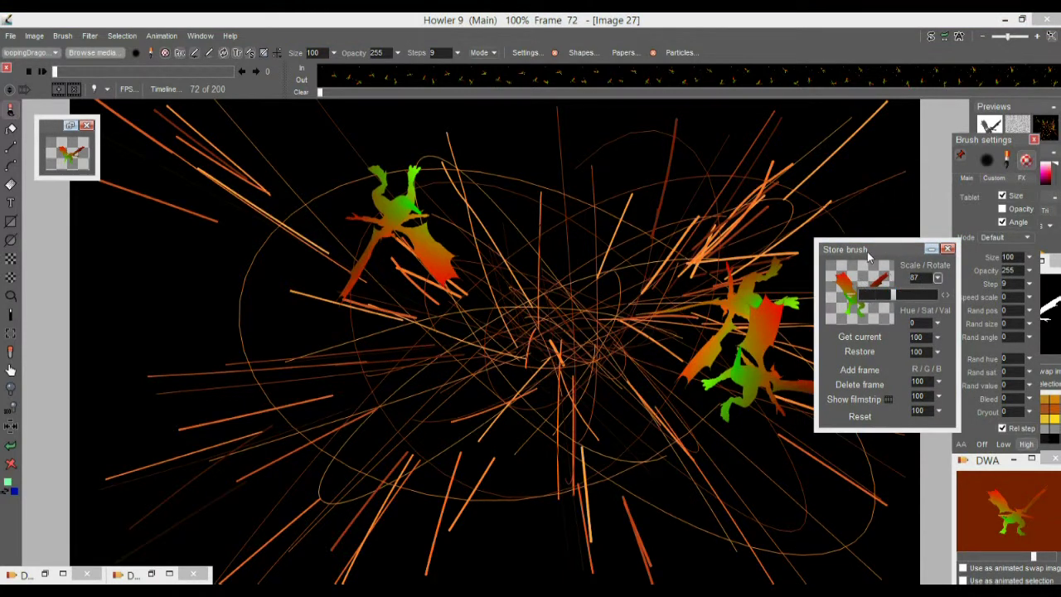
{"action": "mouse_move", "coordinate": [868, 258]}
{"action": "left_mouse_down"}
{"action": "mouse_move", "coordinate": [303, 288]}
{"action": "mouse_move", "coordinate": [59, 267]}
{"action": "mouse_move", "coordinate": [70, 255]}
{"action": "left_mouse_up"}
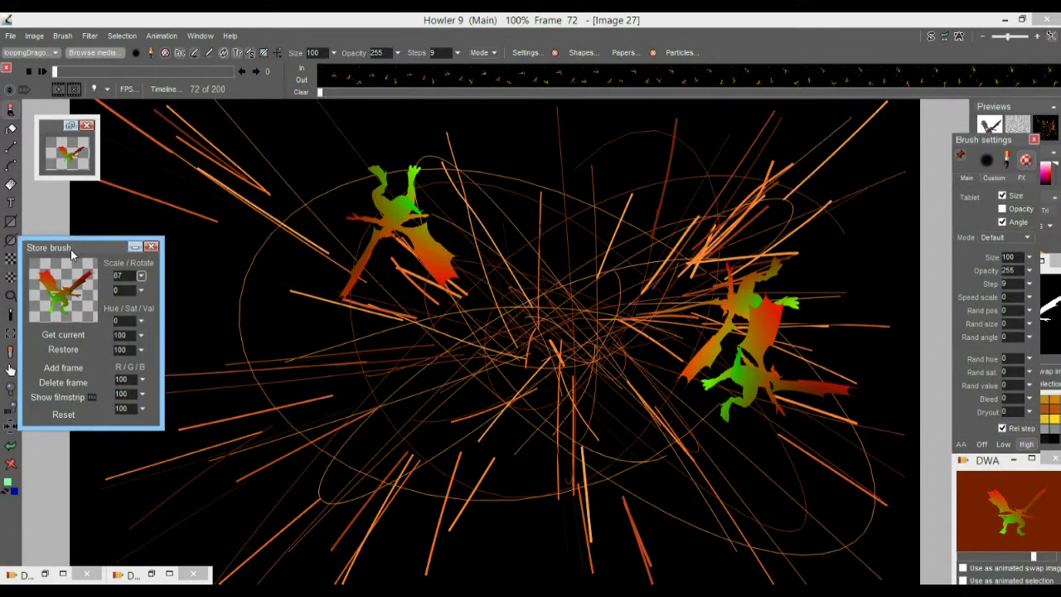
{"action": "left_click", "coordinate": [240, 172]}
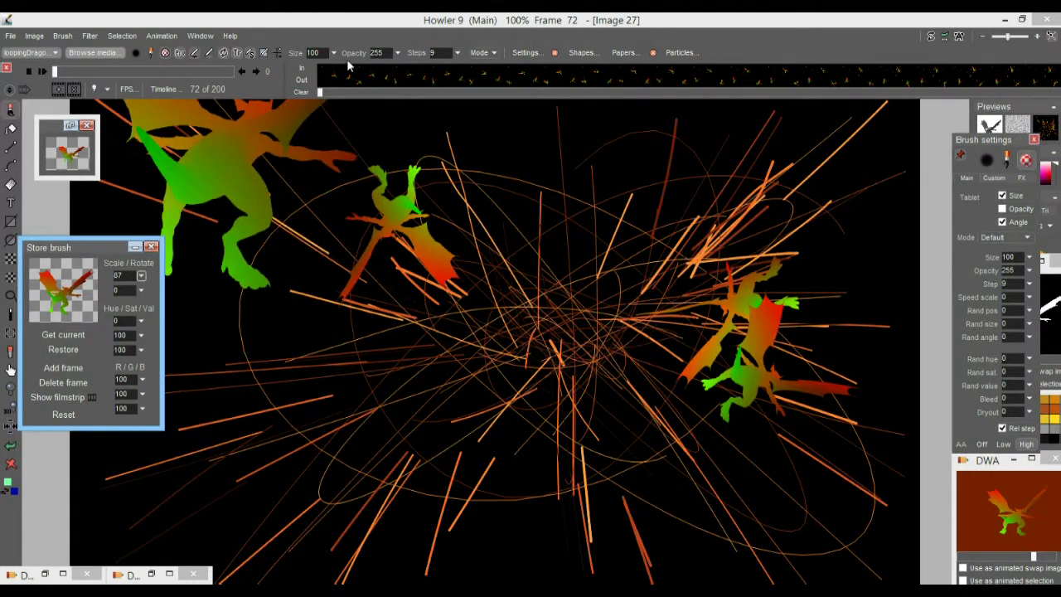
{"action": "left_click", "coordinate": [458, 53]}
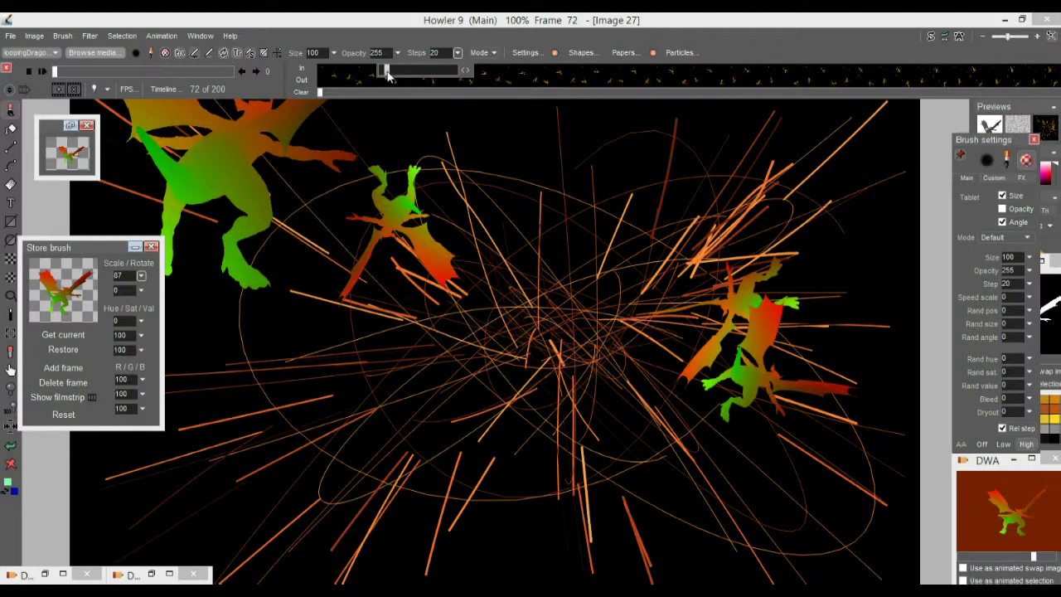
{"action": "left_click", "coordinate": [458, 55]}
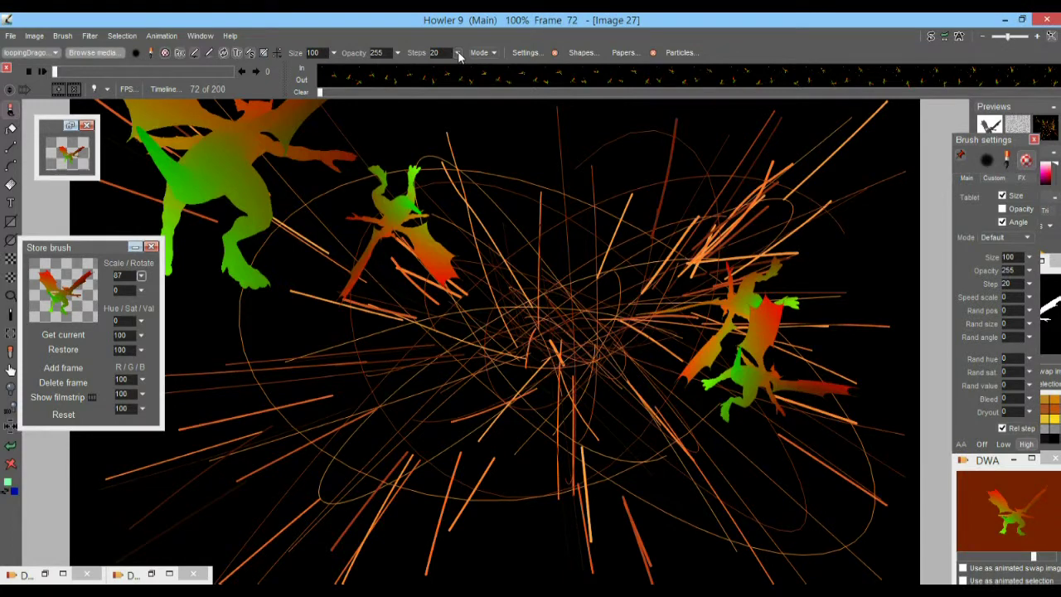
- Set the brush step to 14 and paint the large dragon brush along a freehand path across the animation frames
{"action": "left_click", "coordinate": [458, 55]}
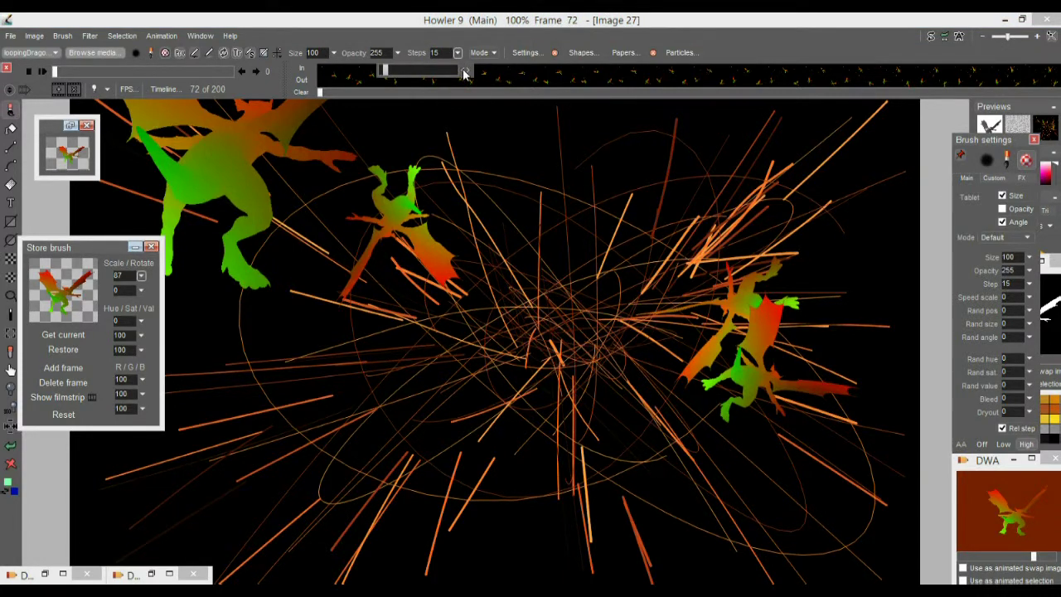
{"action": "left_click", "coordinate": [463, 74]}
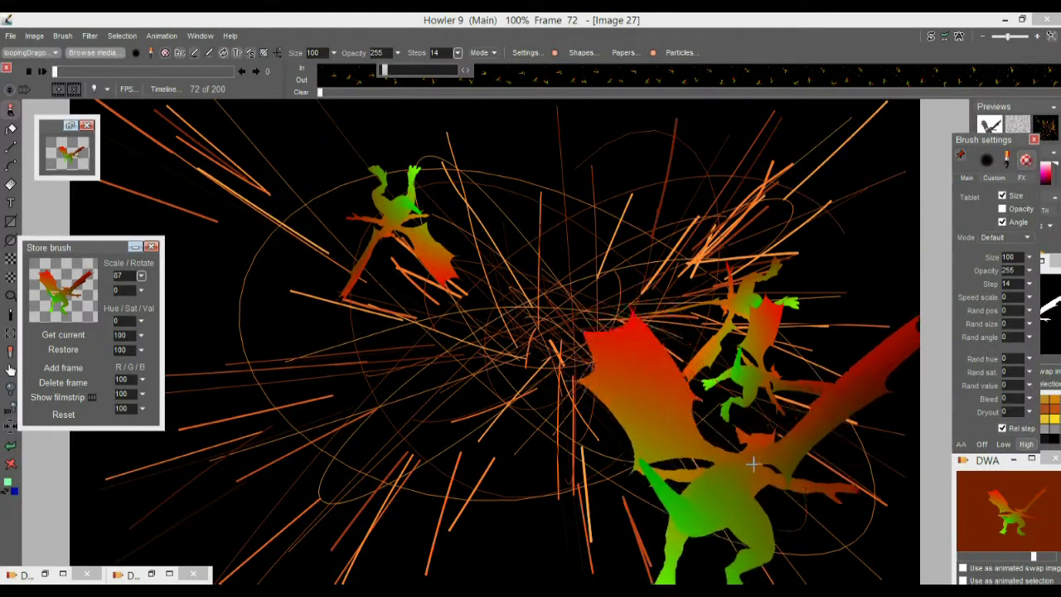
{"action": "mouse_move", "coordinate": [917, 545]}
{"action": "left_mouse_down"}
{"action": "mouse_move", "coordinate": [832, 499]}
{"action": "mouse_move", "coordinate": [748, 502]}
{"action": "mouse_move", "coordinate": [665, 488]}
{"action": "mouse_move", "coordinate": [763, 335]}
{"action": "mouse_move", "coordinate": [838, 279]}
{"action": "mouse_move", "coordinate": [741, 173]}
{"action": "mouse_move", "coordinate": [539, 130]}
{"action": "mouse_move", "coordinate": [372, 244]}
{"action": "mouse_move", "coordinate": [398, 390]}
{"action": "mouse_move", "coordinate": [531, 431]}
{"action": "mouse_move", "coordinate": [770, 277]}
{"action": "mouse_move", "coordinate": [727, 489]}
{"action": "mouse_move", "coordinate": [443, 453]}
{"action": "mouse_move", "coordinate": [569, 431]}
{"action": "mouse_move", "coordinate": [379, 260]}
{"action": "mouse_move", "coordinate": [412, 504]}
{"action": "mouse_move", "coordinate": [738, 407]}
{"action": "mouse_move", "coordinate": [374, 256]}
{"action": "mouse_move", "coordinate": [348, 353]}
{"action": "mouse_move", "coordinate": [518, 215]}
{"action": "mouse_move", "coordinate": [398, 373]}
{"action": "mouse_move", "coordinate": [249, 248]}
{"action": "mouse_move", "coordinate": [530, 249]}
{"action": "mouse_move", "coordinate": [847, 292]}
{"action": "mouse_move", "coordinate": [611, 428]}
{"action": "mouse_move", "coordinate": [308, 353]}
{"action": "mouse_move", "coordinate": [661, 483]}
{"action": "mouse_move", "coordinate": [771, 162]}
{"action": "mouse_move", "coordinate": [317, 210]}
{"action": "mouse_move", "coordinate": [108, 174]}
{"action": "mouse_move", "coordinate": [294, 216]}
{"action": "mouse_move", "coordinate": [237, 422]}
{"action": "mouse_move", "coordinate": [351, 177]}
{"action": "mouse_move", "coordinate": [252, 372]}
{"action": "mouse_move", "coordinate": [477, 439]}
{"action": "mouse_move", "coordinate": [867, 368]}
{"action": "mouse_move", "coordinate": [781, 280]}
{"action": "mouse_move", "coordinate": [847, 403]}
{"action": "mouse_move", "coordinate": [676, 175]}
{"action": "mouse_move", "coordinate": [343, 232]}
{"action": "mouse_move", "coordinate": [362, 118]}
{"action": "mouse_move", "coordinate": [220, 289]}
{"action": "mouse_move", "coordinate": [255, 435]}
{"action": "mouse_move", "coordinate": [315, 208]}
{"action": "mouse_move", "coordinate": [873, 313]}
{"action": "mouse_move", "coordinate": [768, 336]}
{"action": "mouse_move", "coordinate": [552, 464]}
{"action": "mouse_move", "coordinate": [185, 376]}
{"action": "mouse_move", "coordinate": [93, 104]}
{"action": "mouse_move", "coordinate": [108, 199]}
{"action": "left_mouse_up"}
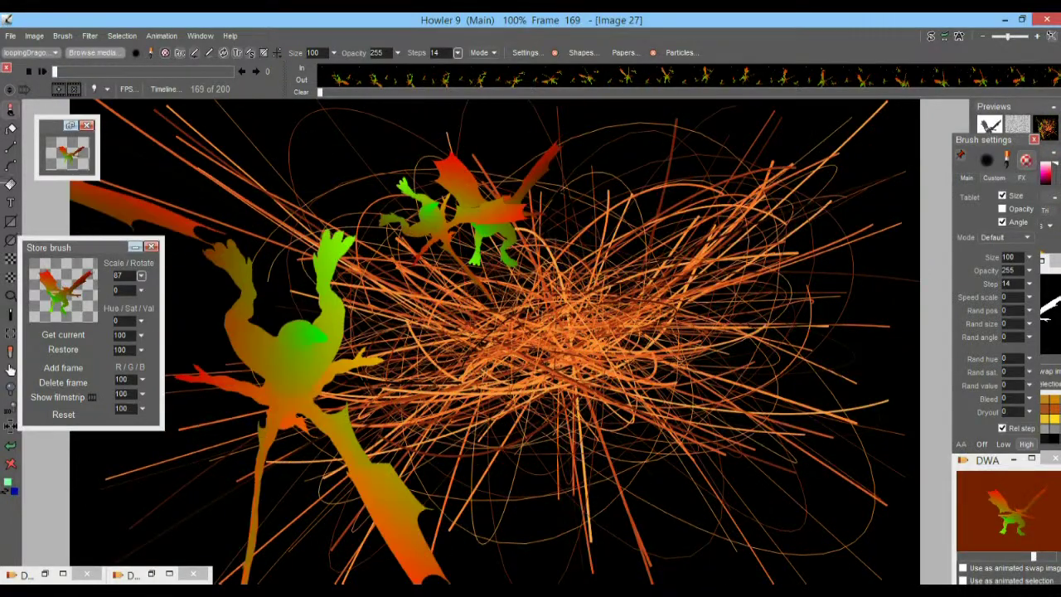
- Set the stored dragon brush's scale to 17 and the brush step to 3, and paint small dragons across the animation frames
{"action": "left_click", "coordinate": [141, 282]}
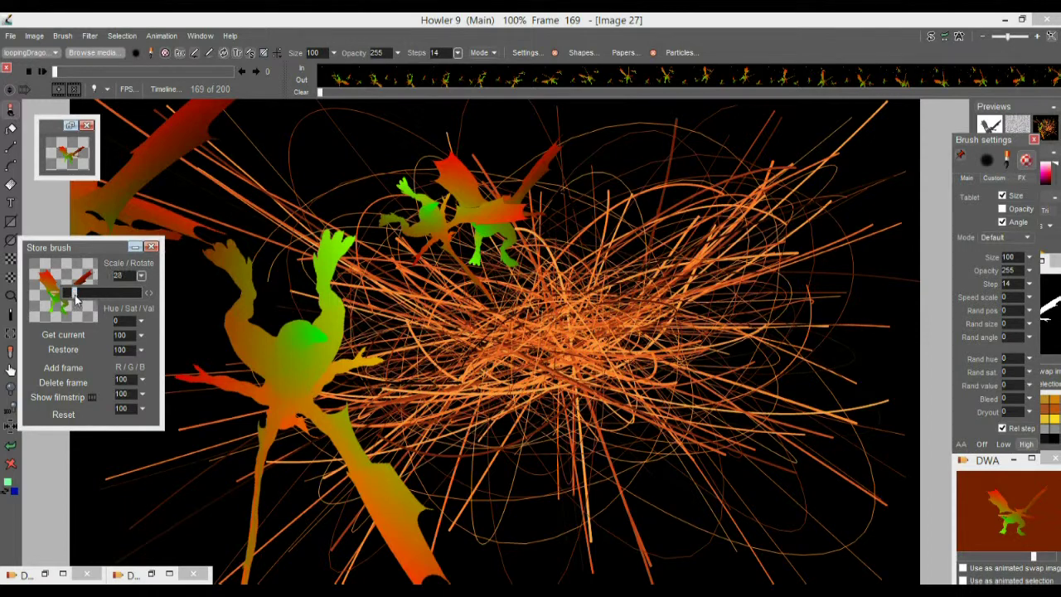
{"action": "left_click", "coordinate": [124, 267]}
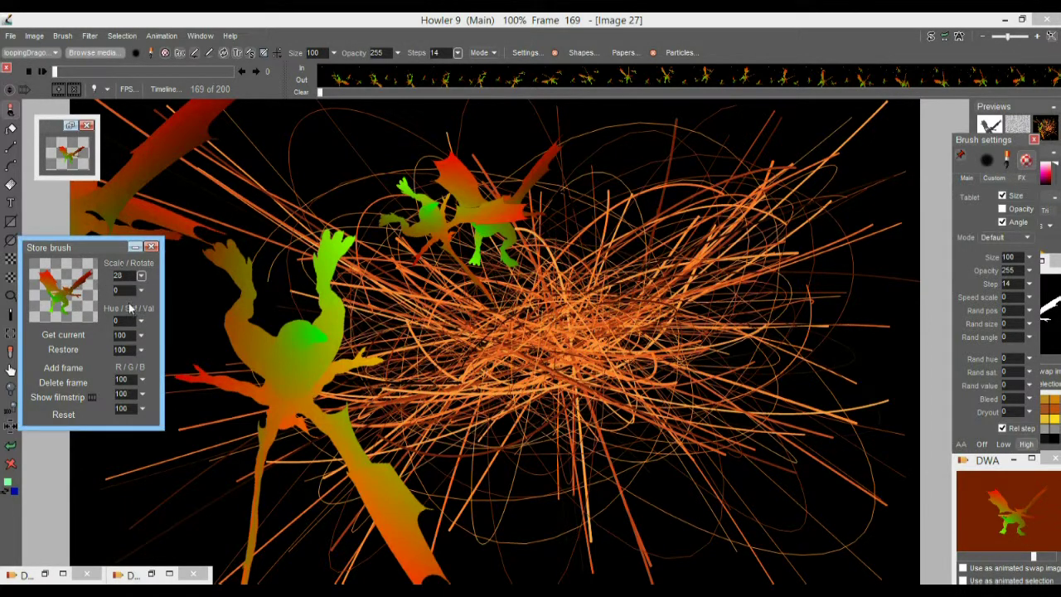
{"action": "left_click", "coordinate": [458, 54]}
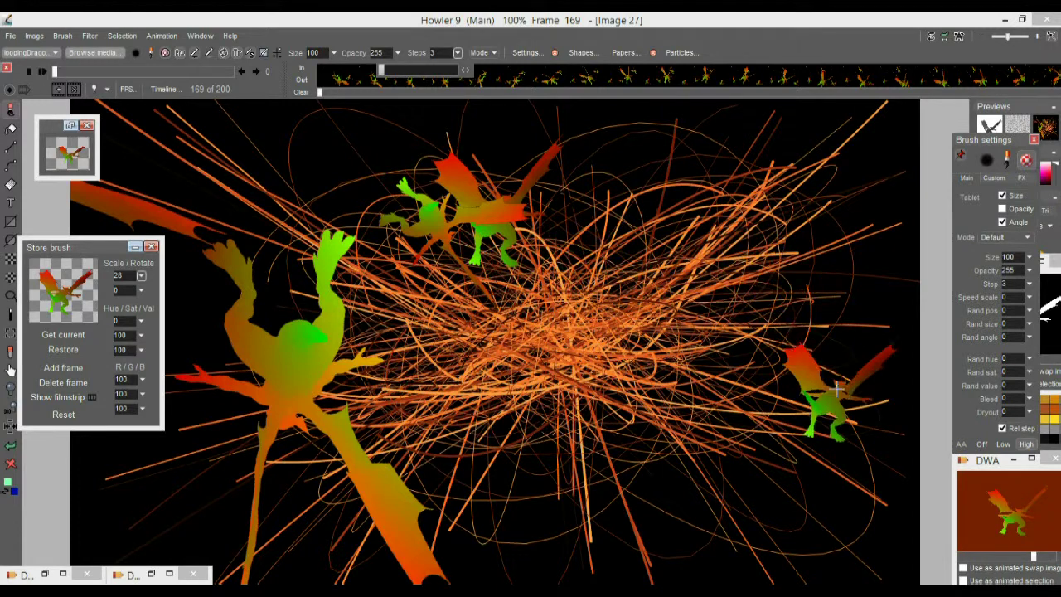
{"action": "left_click", "coordinate": [141, 276]}
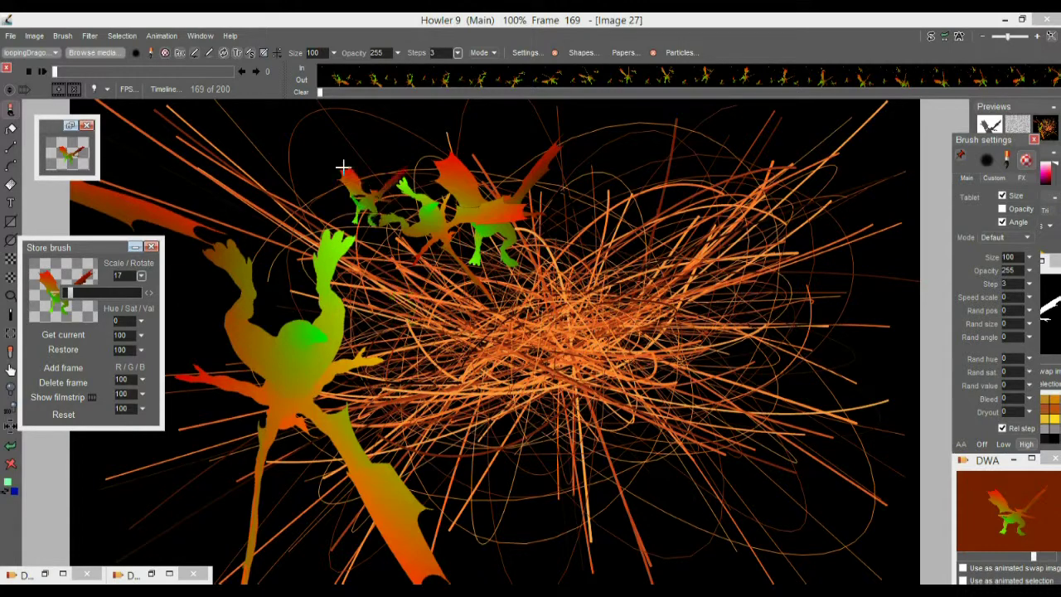
{"action": "left_click", "coordinate": [96, 249]}
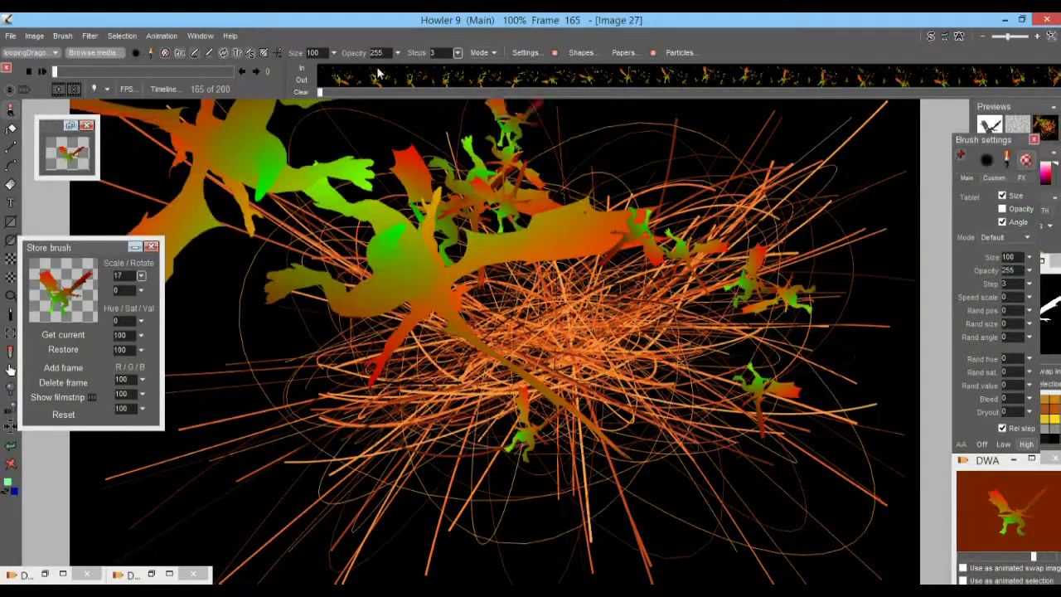
- Turn on both the vertical mirror and the horizontal mirror for the painted dragon animation
{"action": "left_click", "coordinate": [279, 54]}
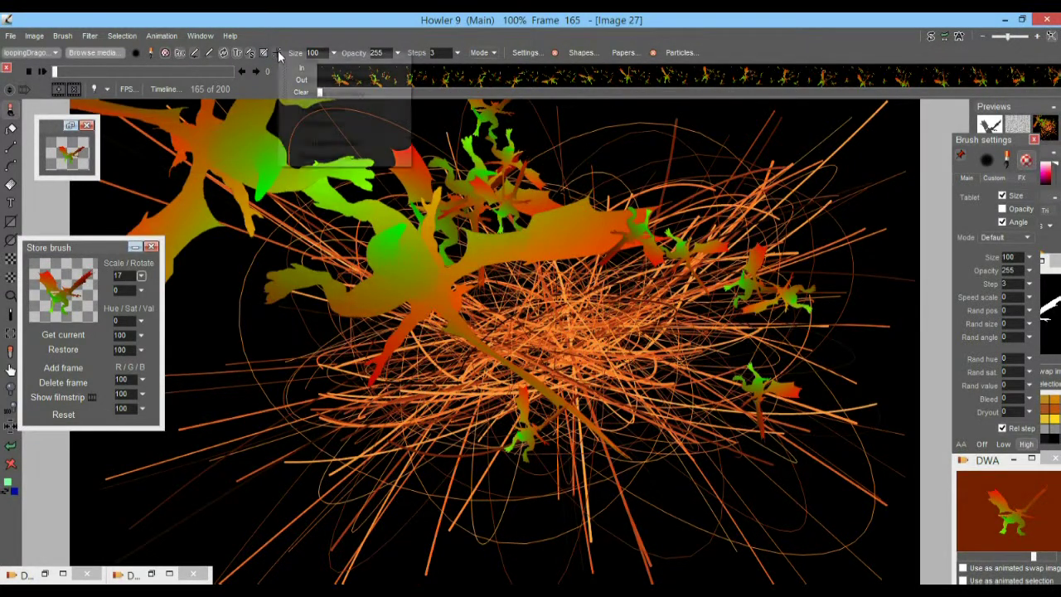
{"action": "left_click", "coordinate": [280, 54]}
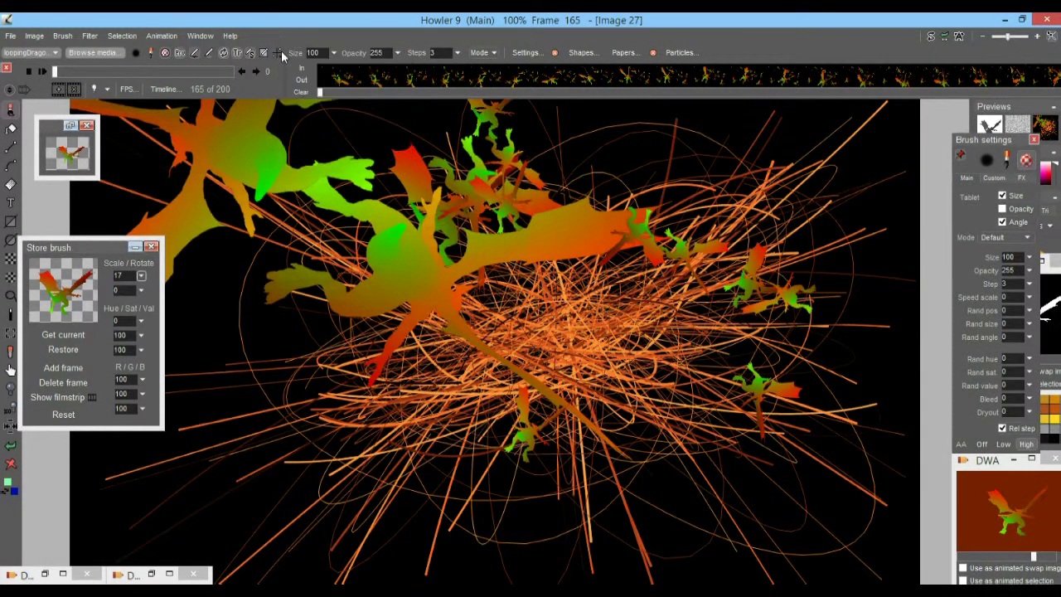
{"action": "left_click", "coordinate": [278, 54]}
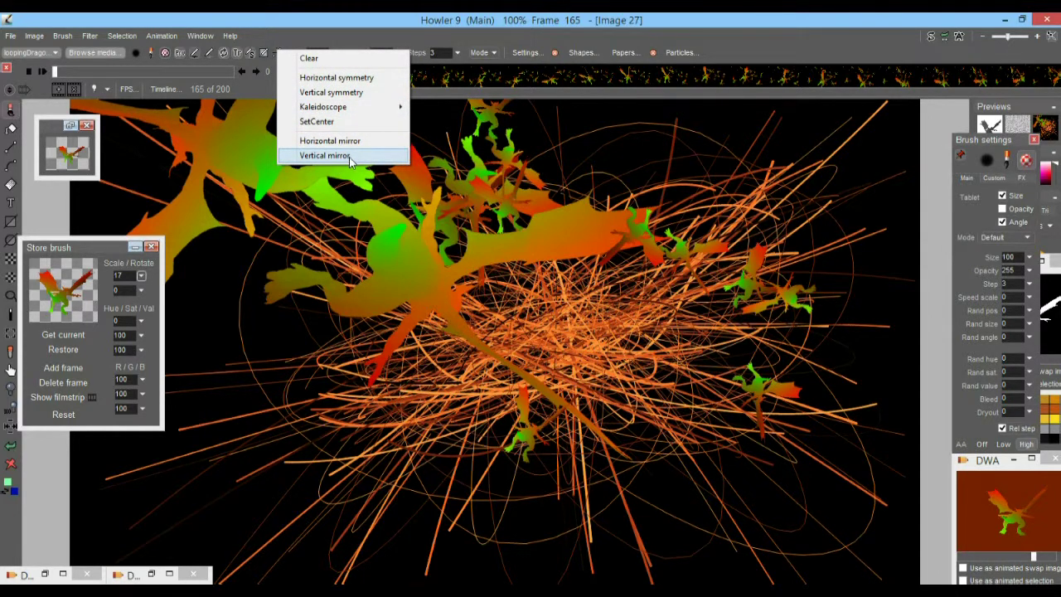
{"action": "left_click", "coordinate": [325, 155]}
{"action": "left_click", "coordinate": [279, 54]}
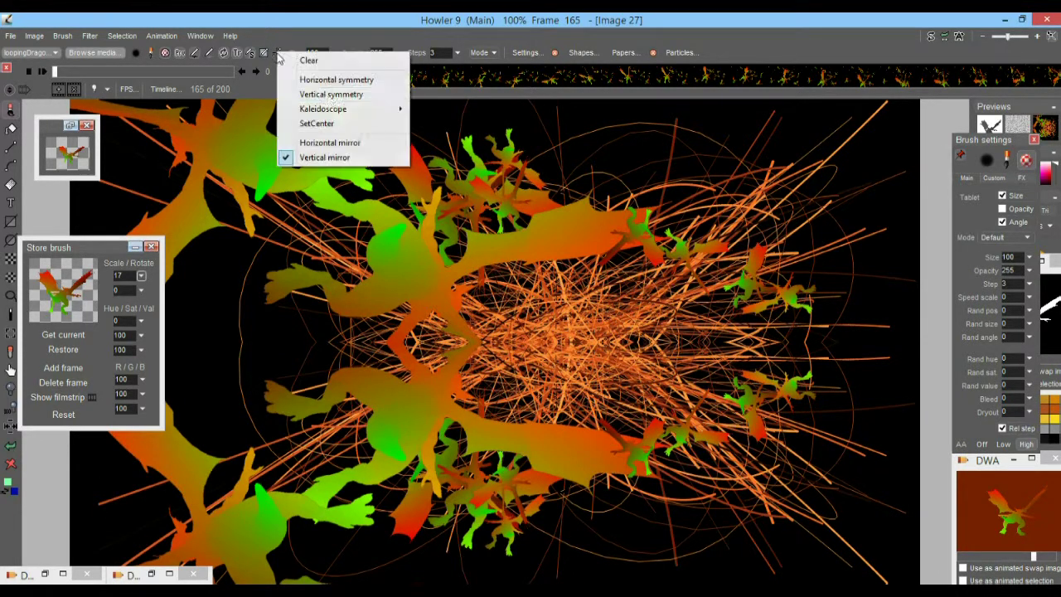
{"action": "left_click", "coordinate": [340, 143]}
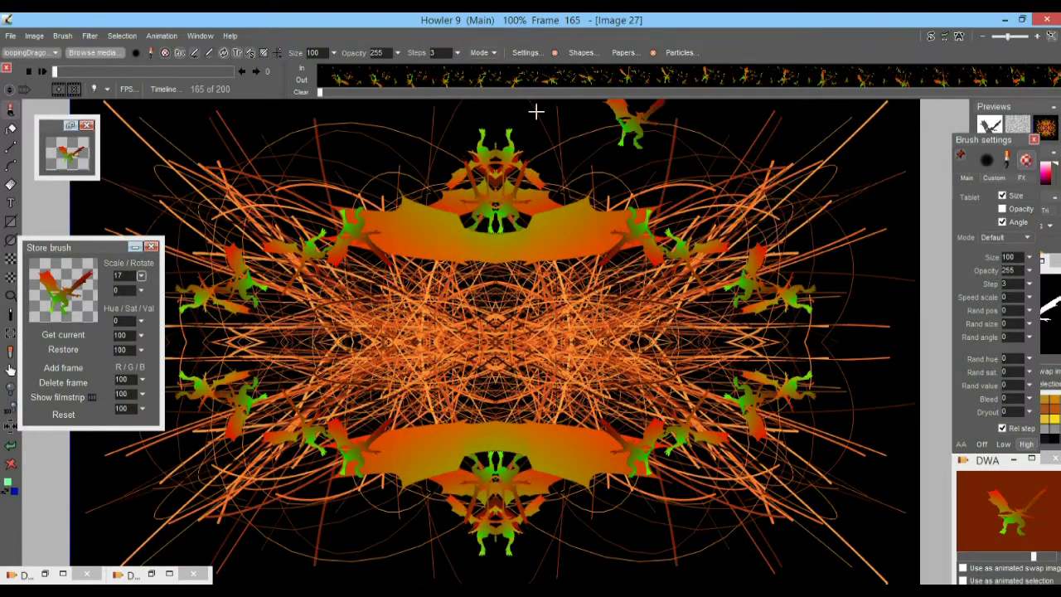